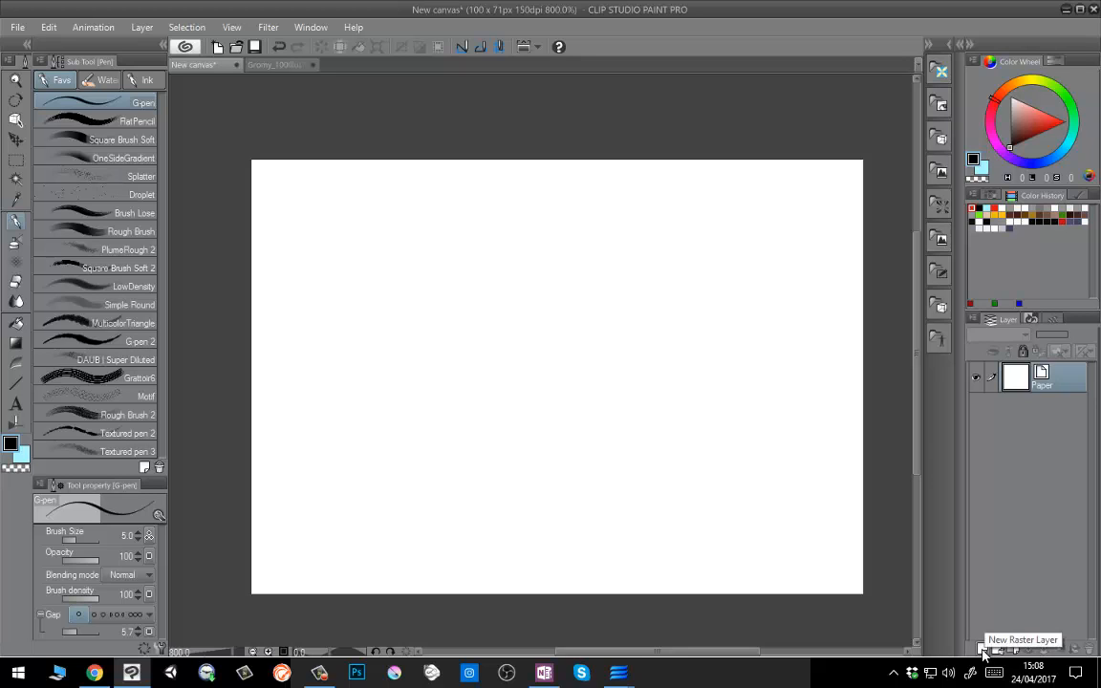
Add a raster layer and a vector layer above the paper, and make the raster layer active.
left_click(983, 652)
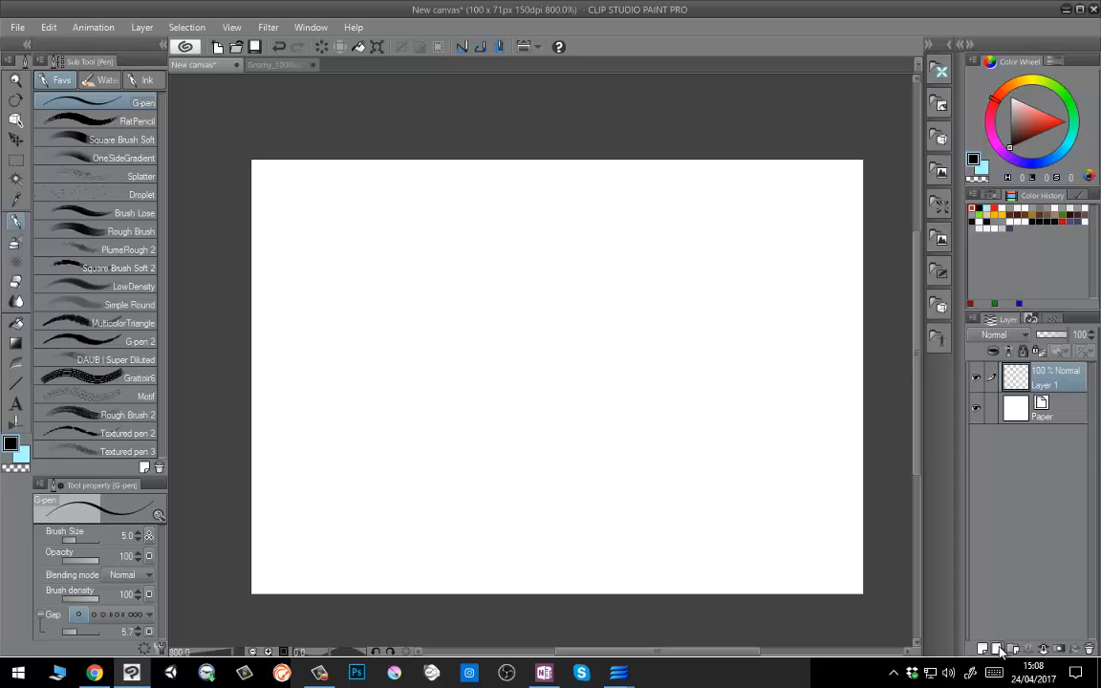
left_click(1001, 652)
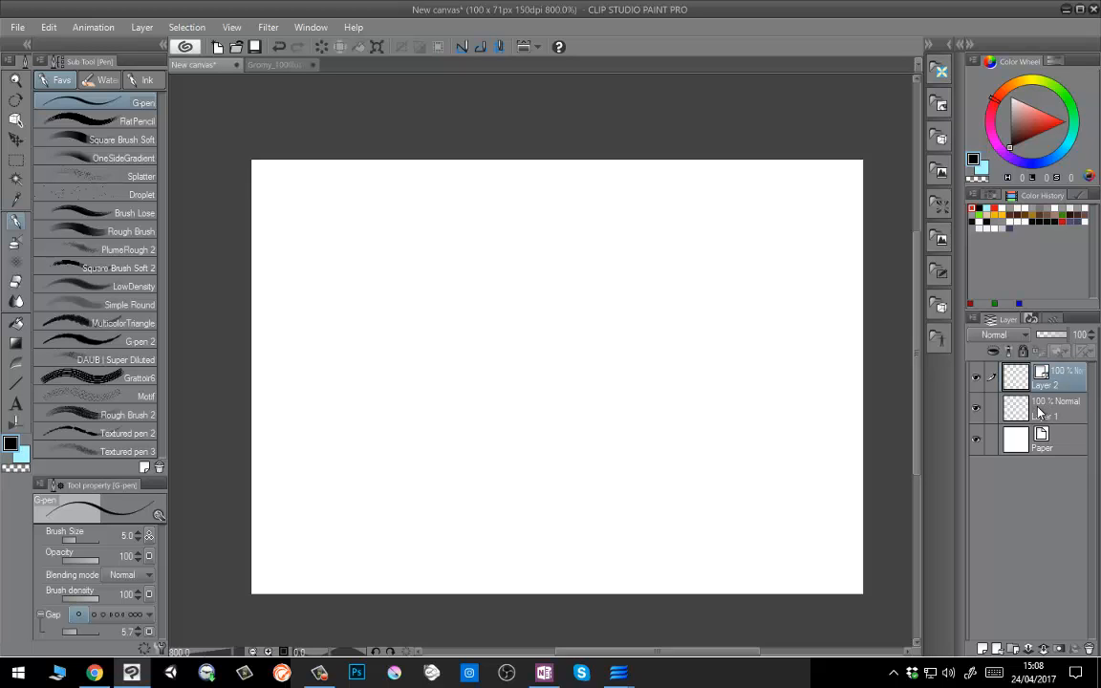
left_click(1050, 407)
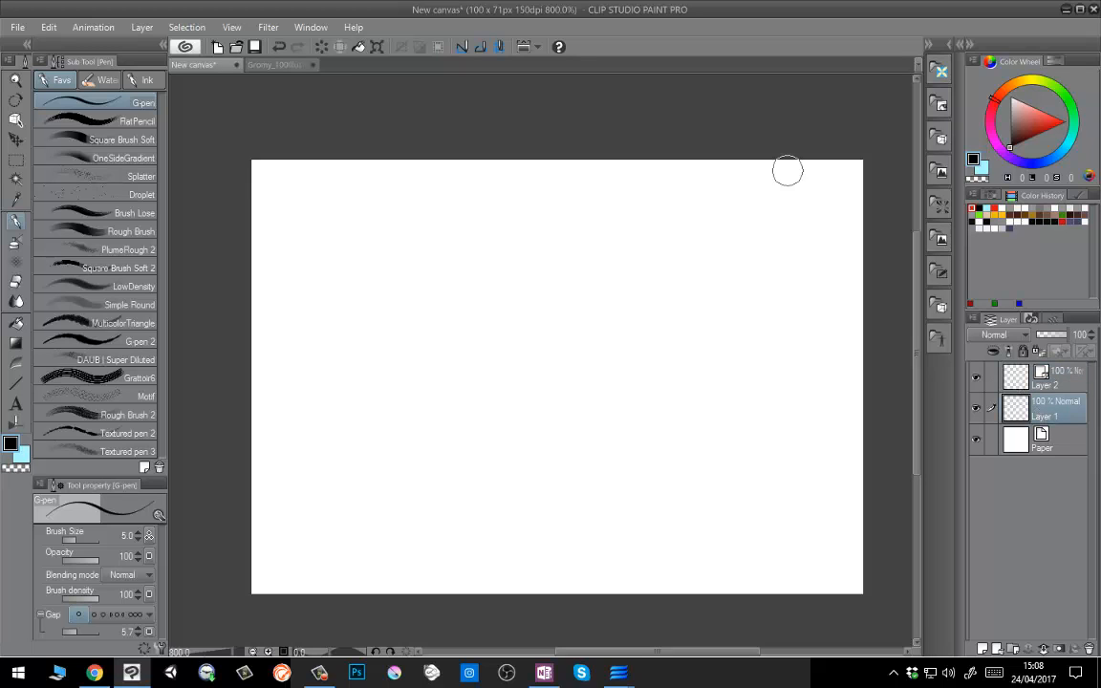
Check the canvas's width and height in the image resolution settings.
left_click(45, 27)
left_click(129, 350)
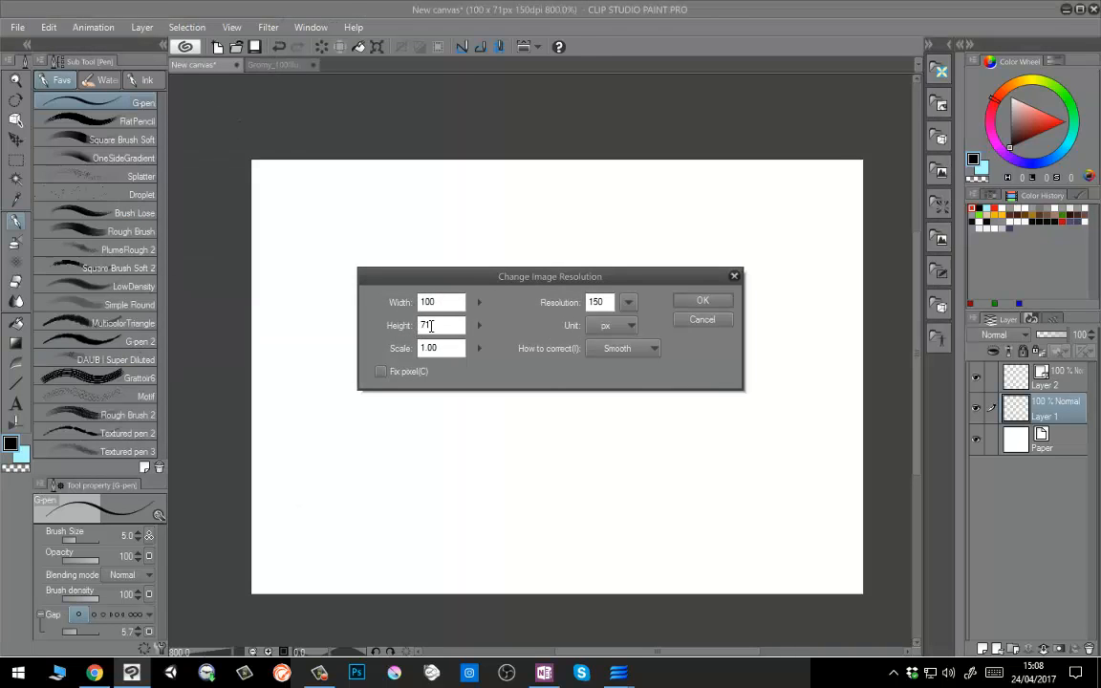
left_click(709, 320)
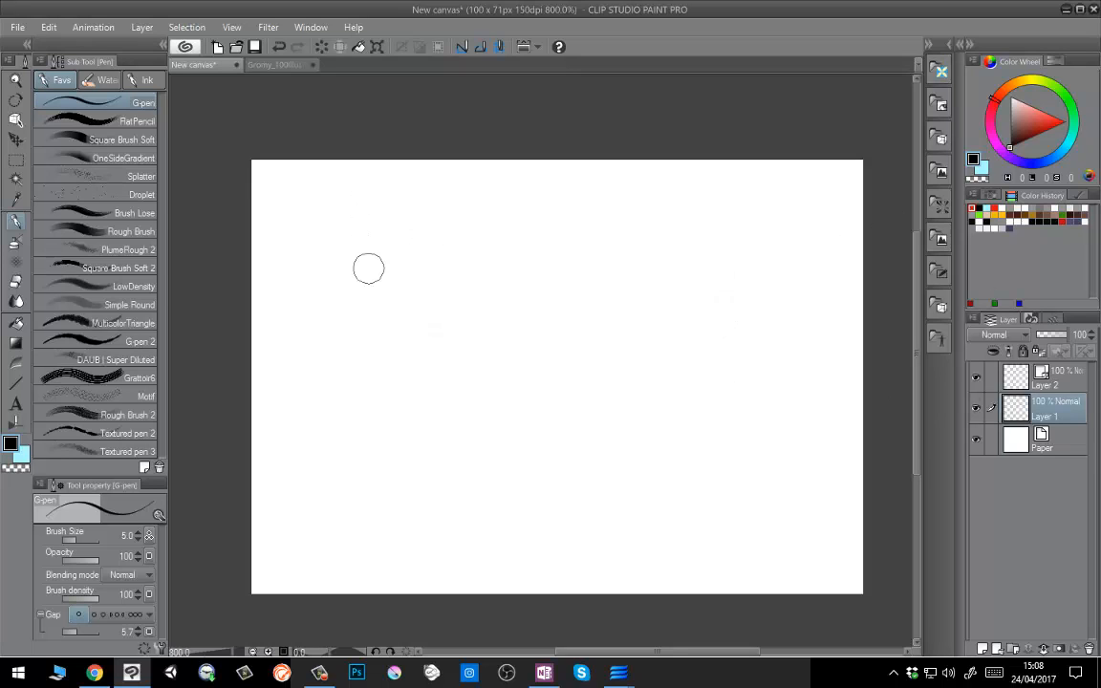
Draw a black zigzag G-pen stroke at brush size 8 down the left half of the raster layer.
key("bracketright")
key("bracketright")
key("bracketright")
key("bracketright")
key("bracketleft")
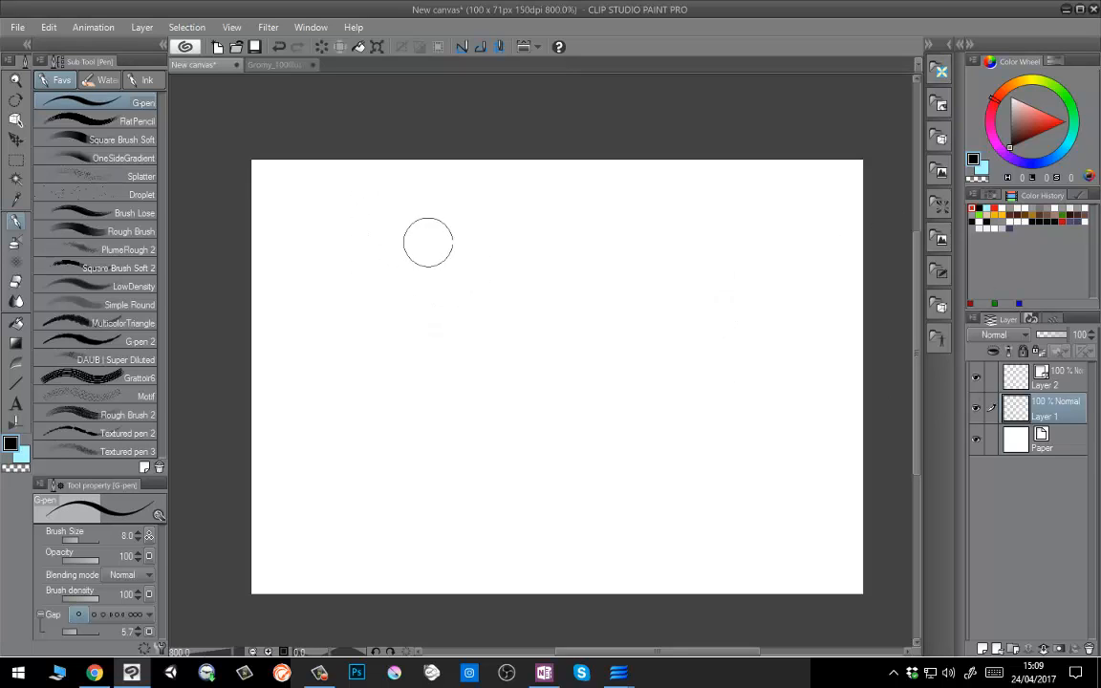
mouse_move(486, 219)
left_mouse_down()
mouse_move(395, 305)
mouse_move(459, 383)
mouse_move(379, 570)
left_mouse_up()
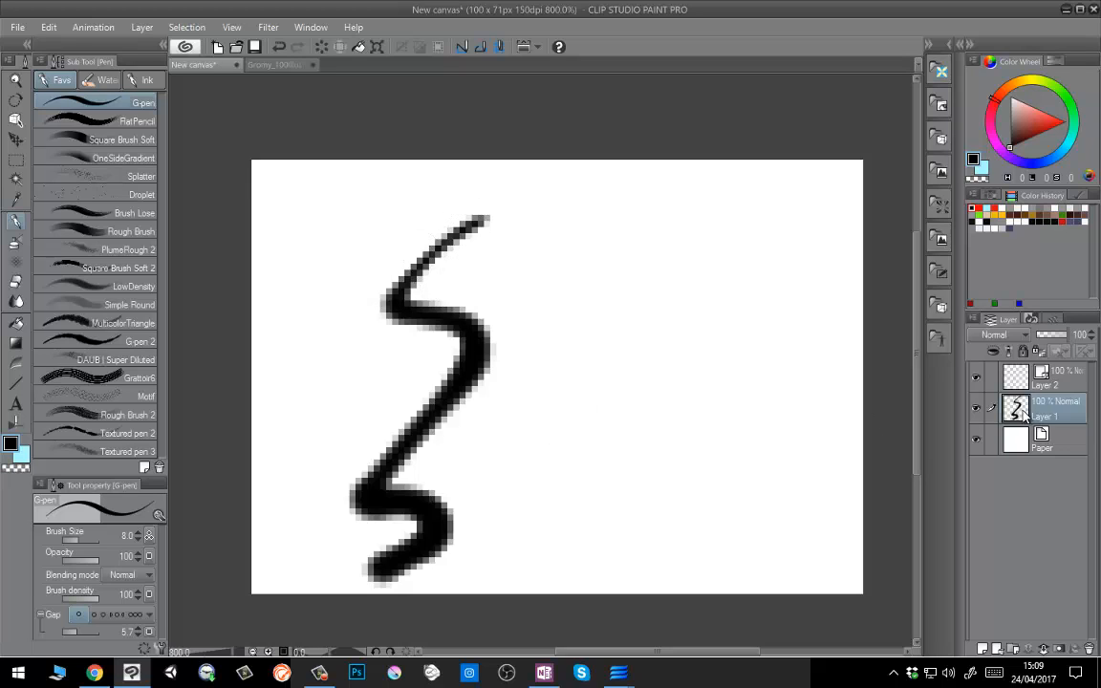
Draw a black wavy G-pen stroke at brush size 10 down the right half of the vector layer.
left_click(1047, 377)
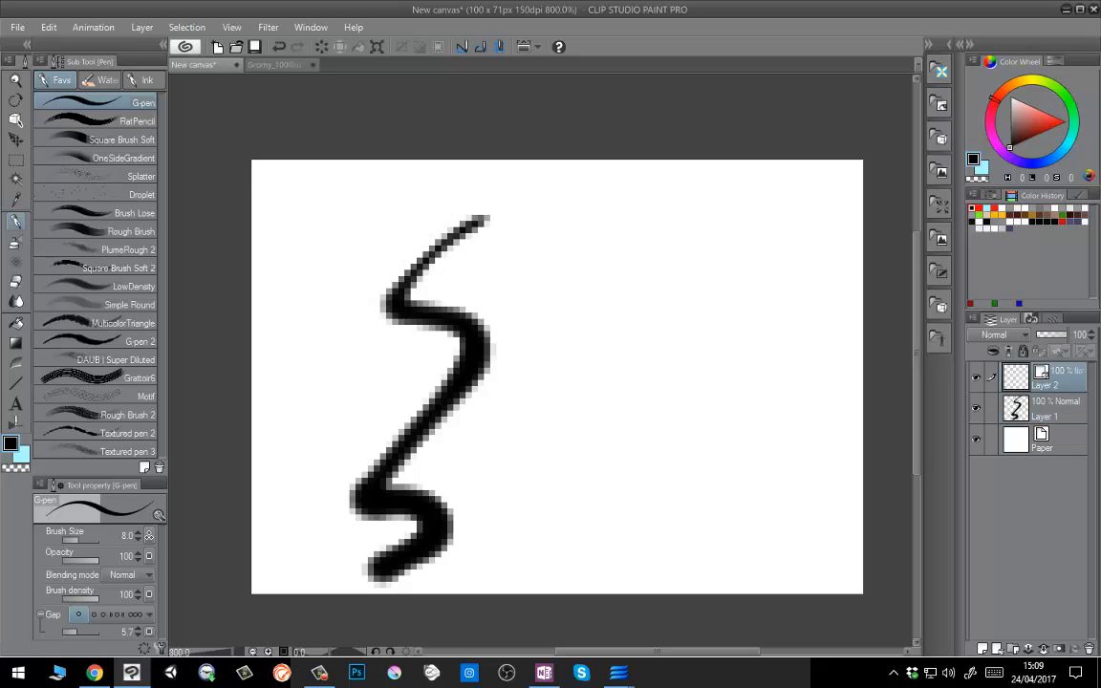
left_click(1050, 403)
left_click(1038, 373)
key("]")
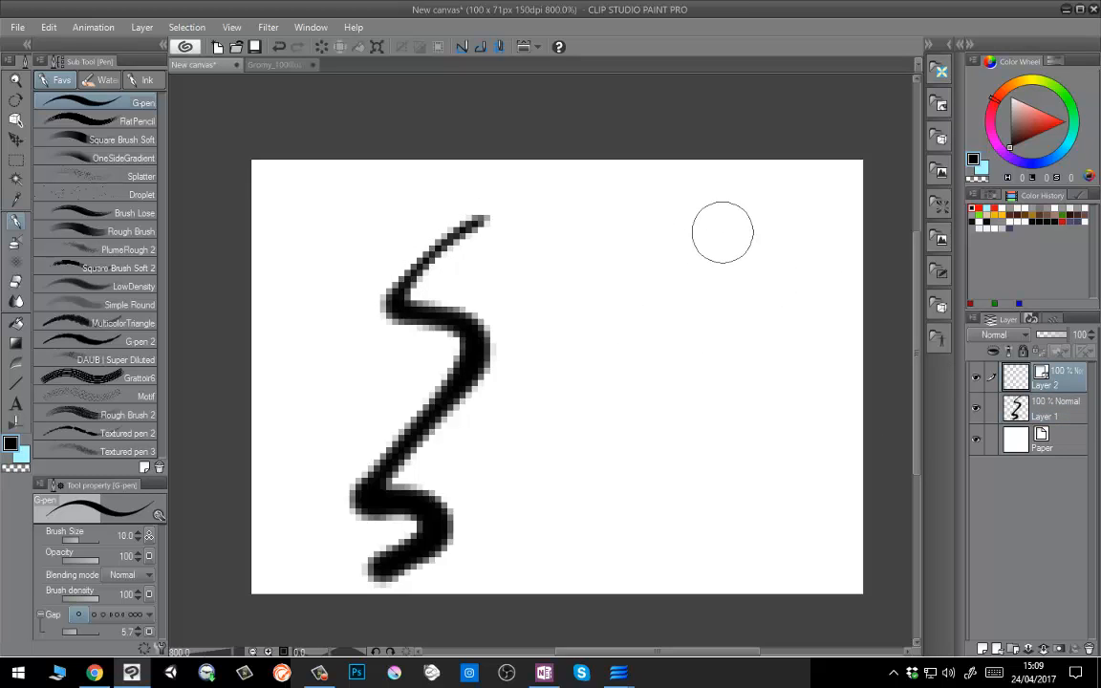
mouse_move(720, 230)
left_mouse_down()
mouse_move(646, 310)
mouse_move(704, 481)
mouse_move(633, 533)
mouse_move(661, 542)
left_mouse_up()
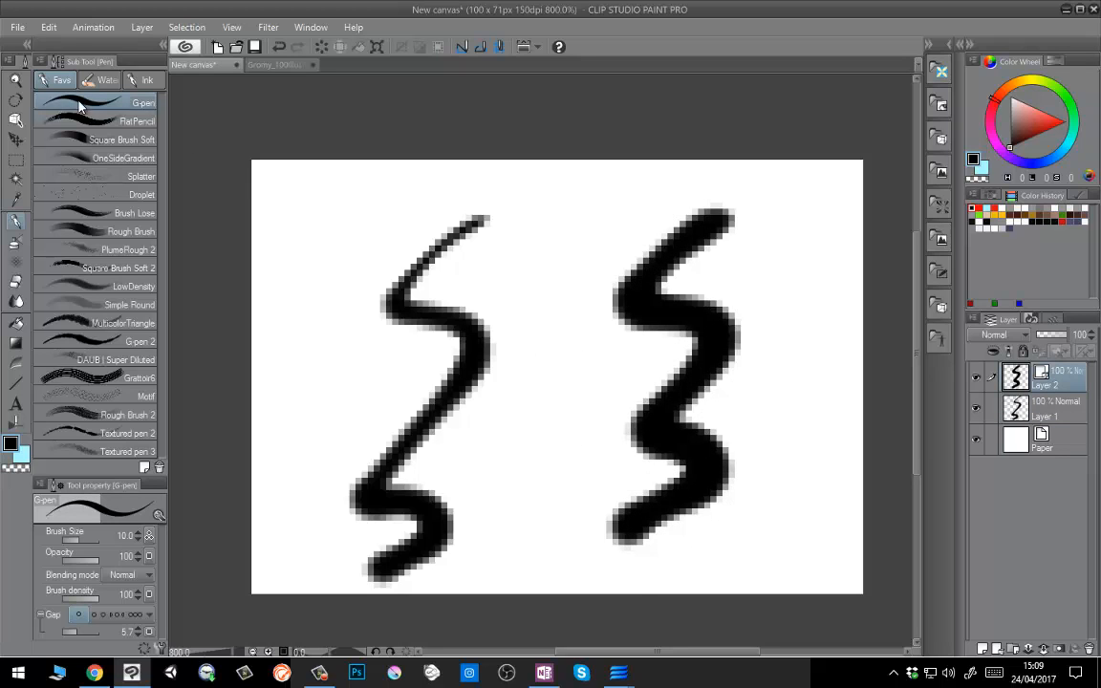
Change the image resolution so the canvas is 3000 px wide.
left_click(49, 27)
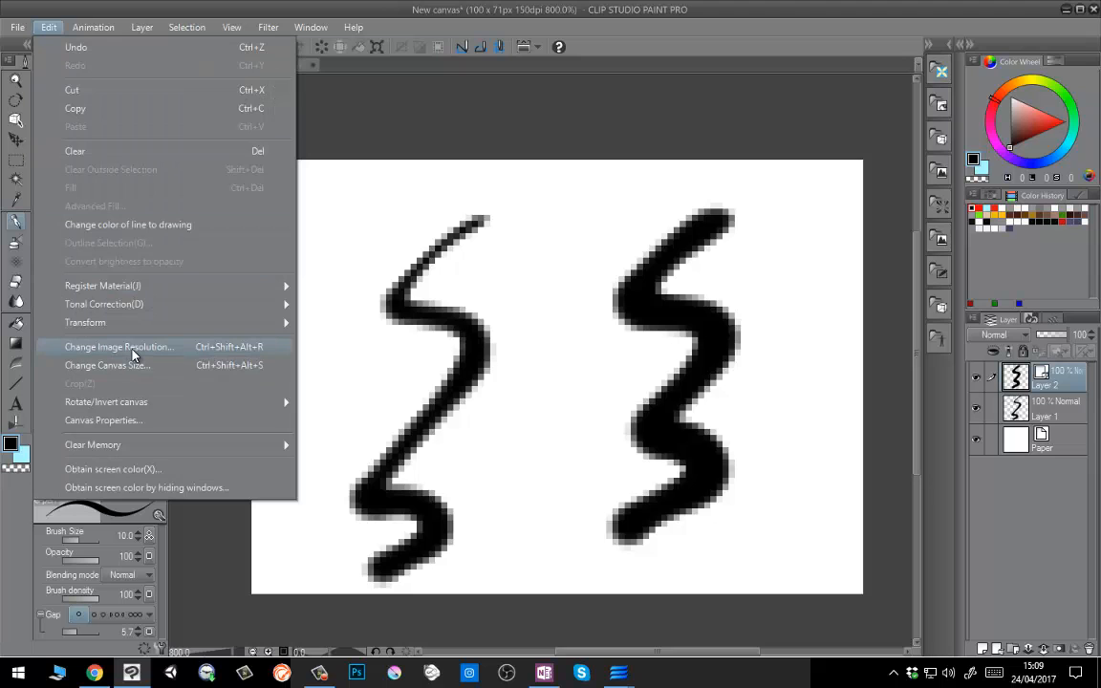
left_click(132, 350)
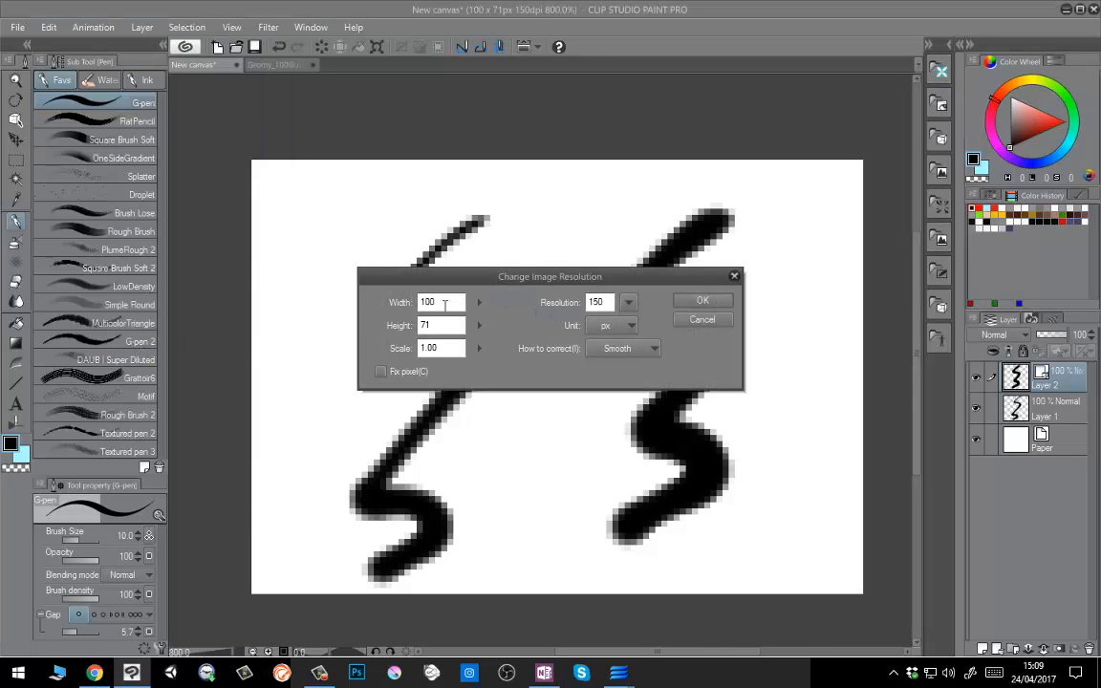
double_click(445, 304)
type("3000")
key("Return")
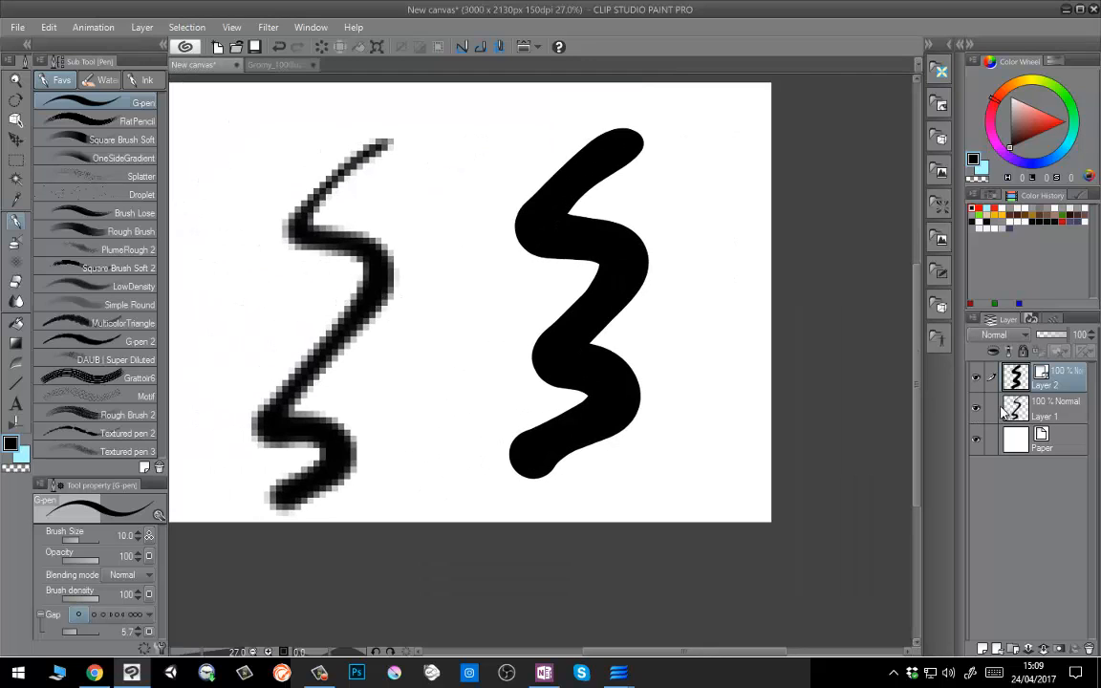
Compare the enlarged raster and vector strokes' edges up close, and examine the vector stroke's control points.
left_click_drag(502, 342, 580, 377)
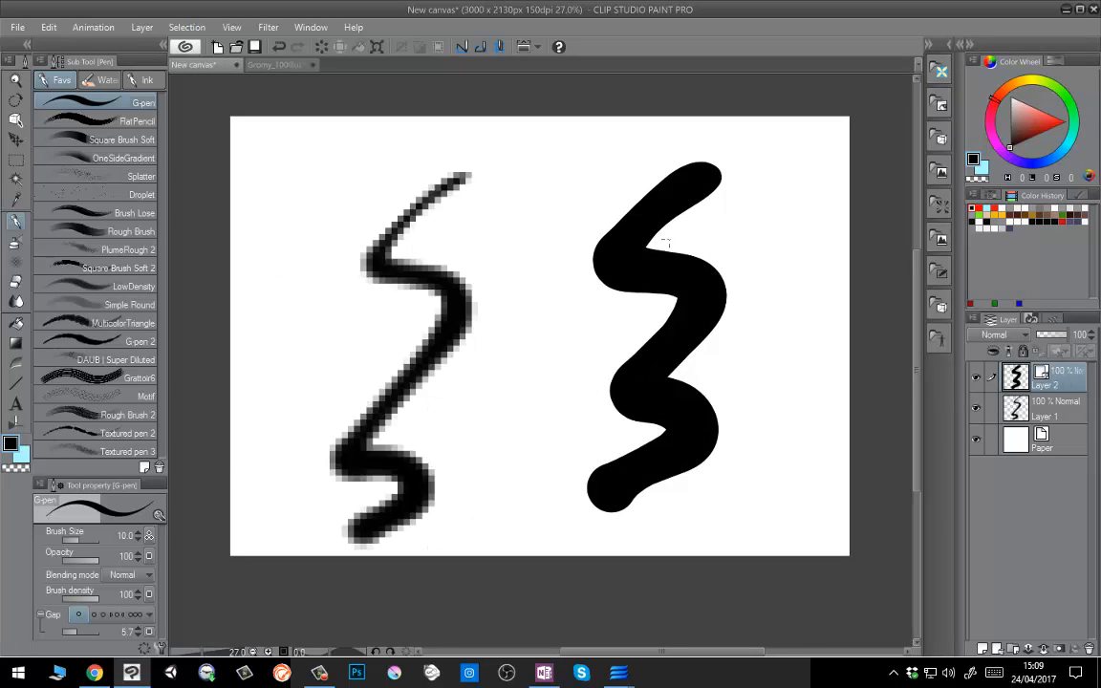
scroll(669, 225, "down", 1)
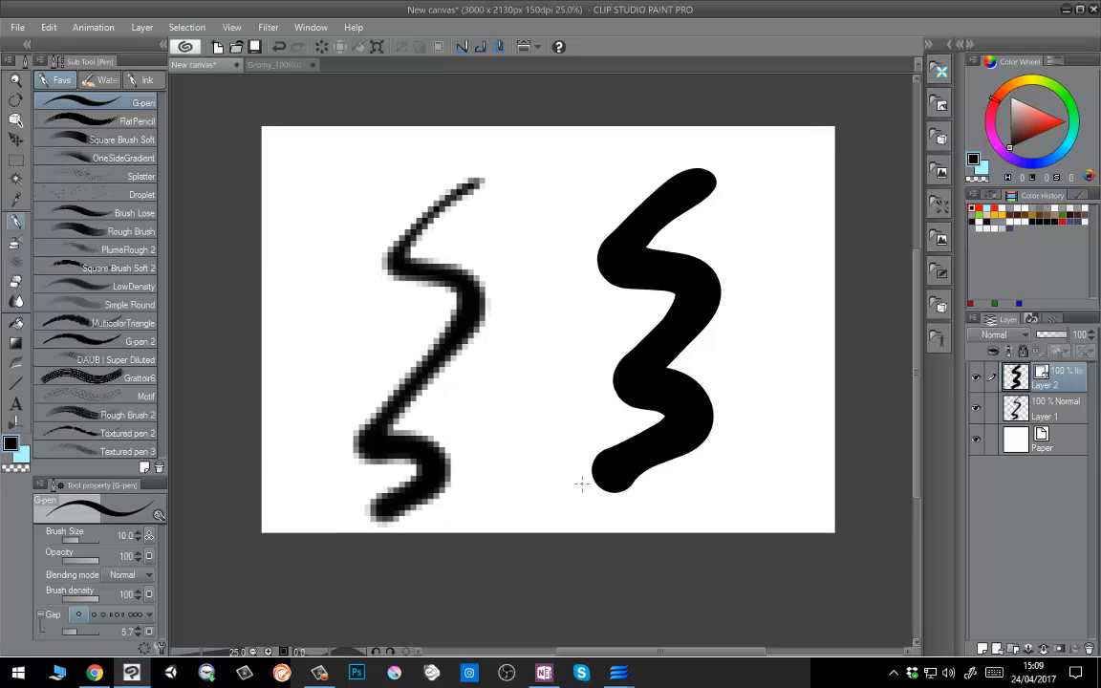
scroll(669, 285, "up", 8)
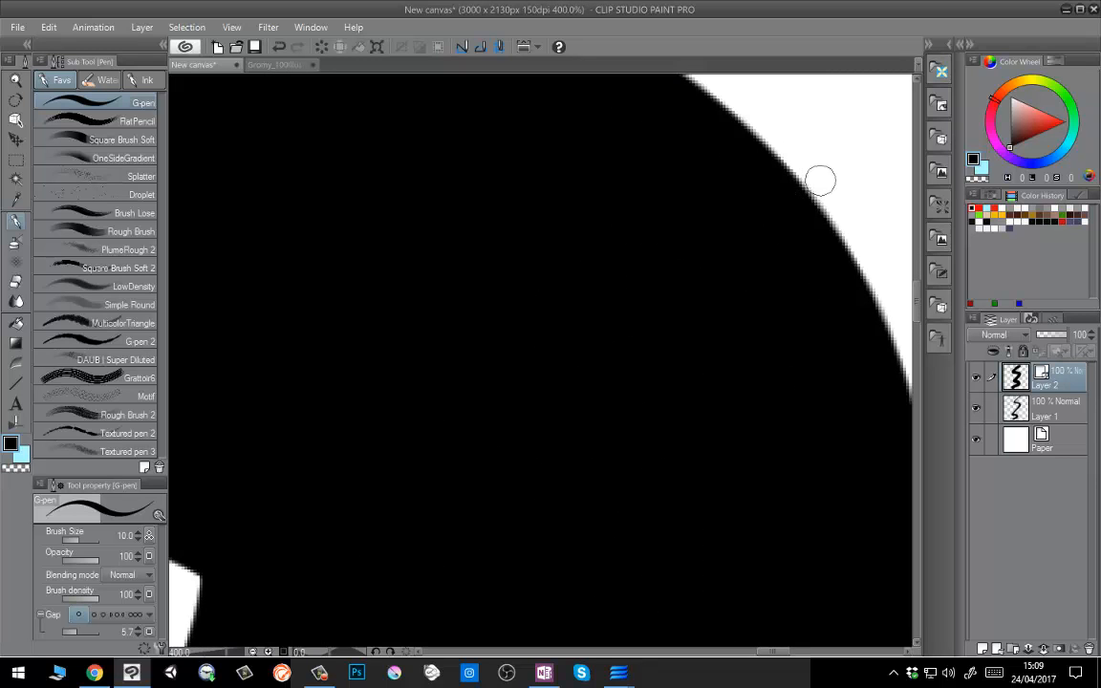
scroll(821, 226, "down", 8)
mouse_move(609, 338)
left_mouse_down()
mouse_move(568, 349)
mouse_move(599, 368)
left_mouse_up()
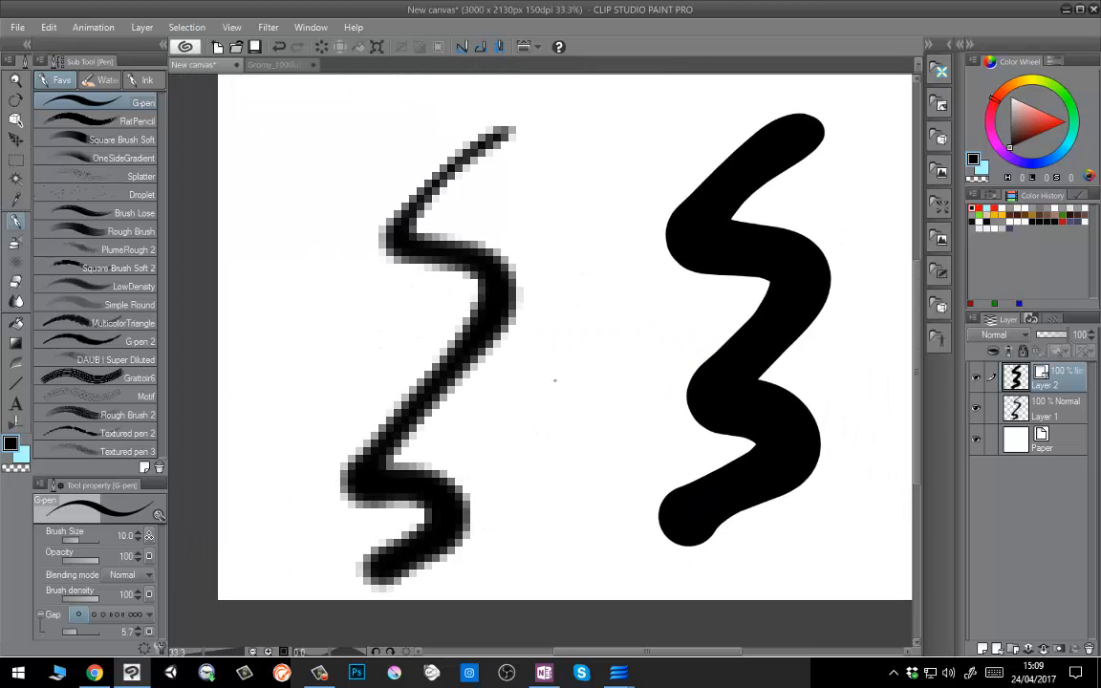
scroll(435, 364, "up", 1)
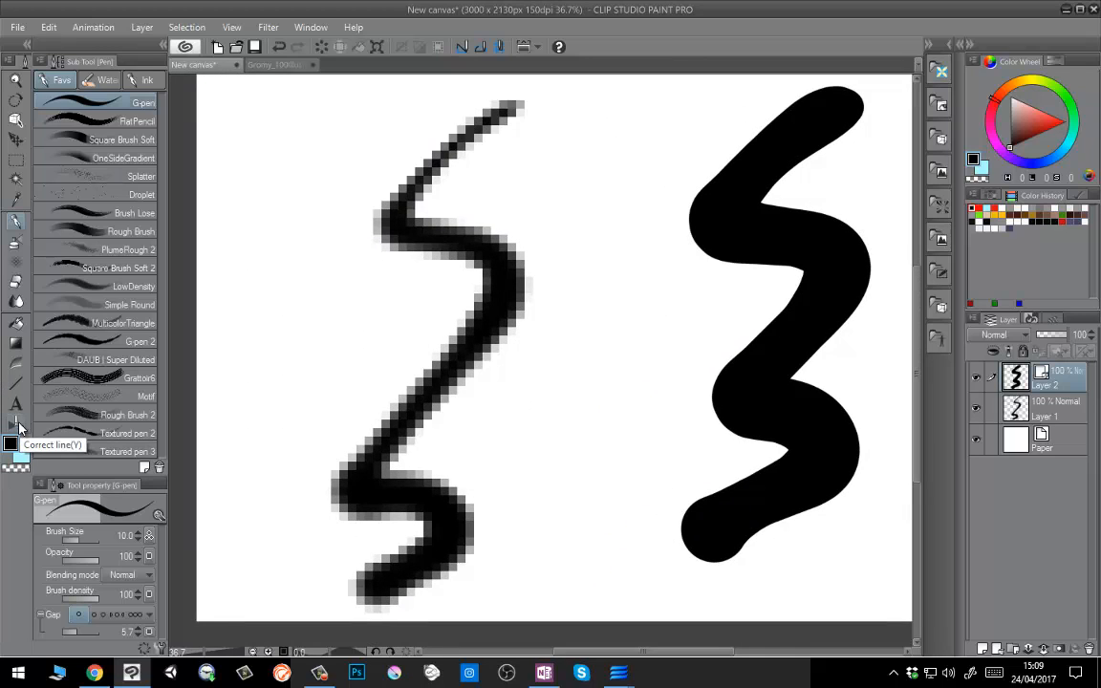
left_click(17, 423)
left_click(106, 100)
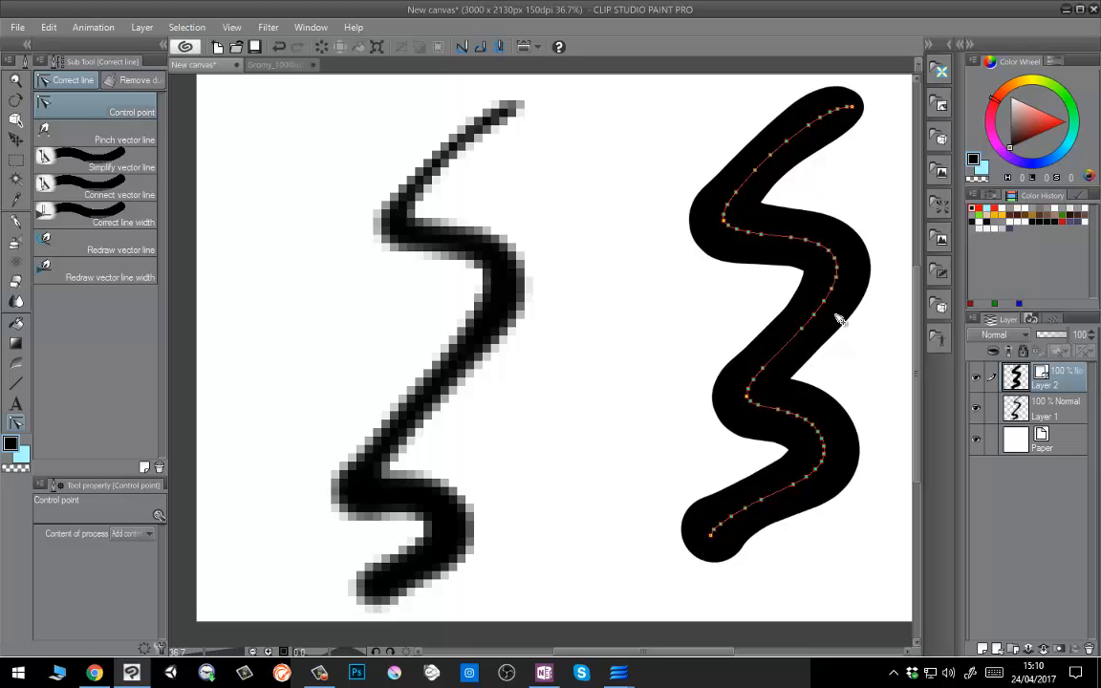
Return to the G-pen on raster Layer 1 and set its stroke gap to 121.5.
left_click(15, 220)
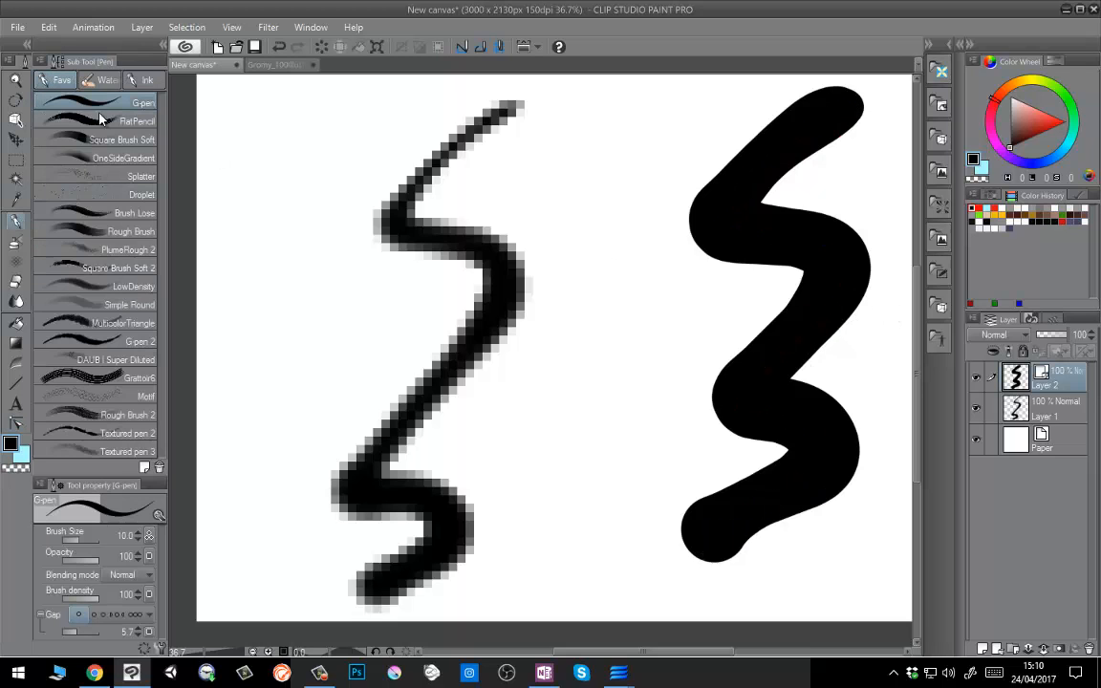
left_click(1087, 410)
scroll(440, 240, "down", 2)
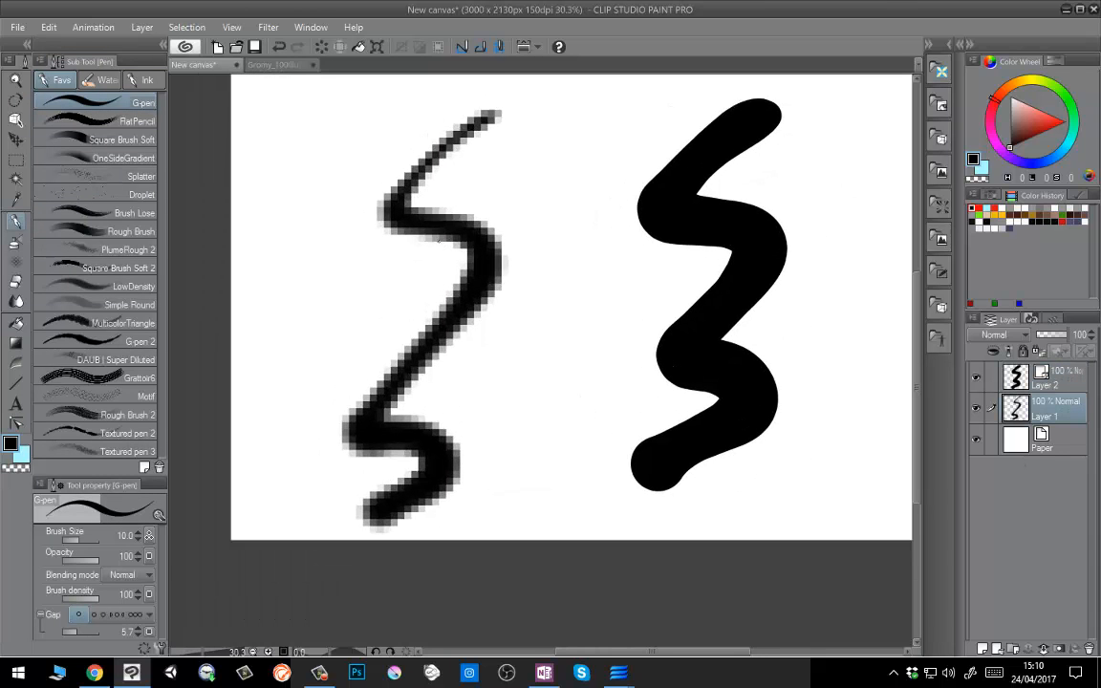
left_click(341, 48)
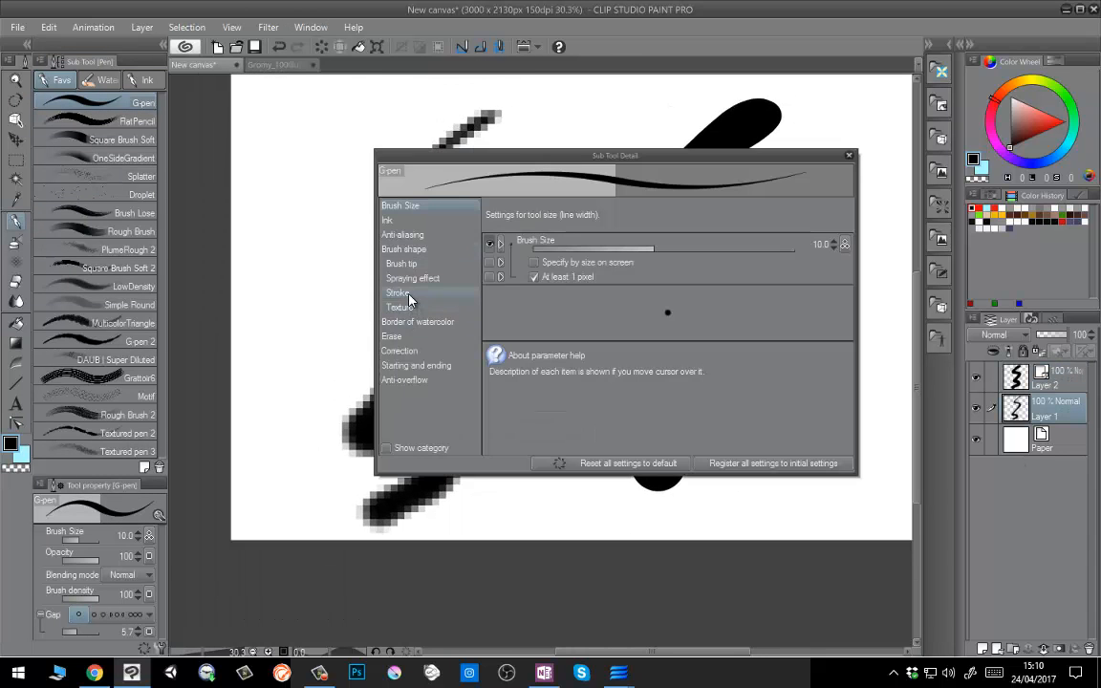
left_click(446, 293)
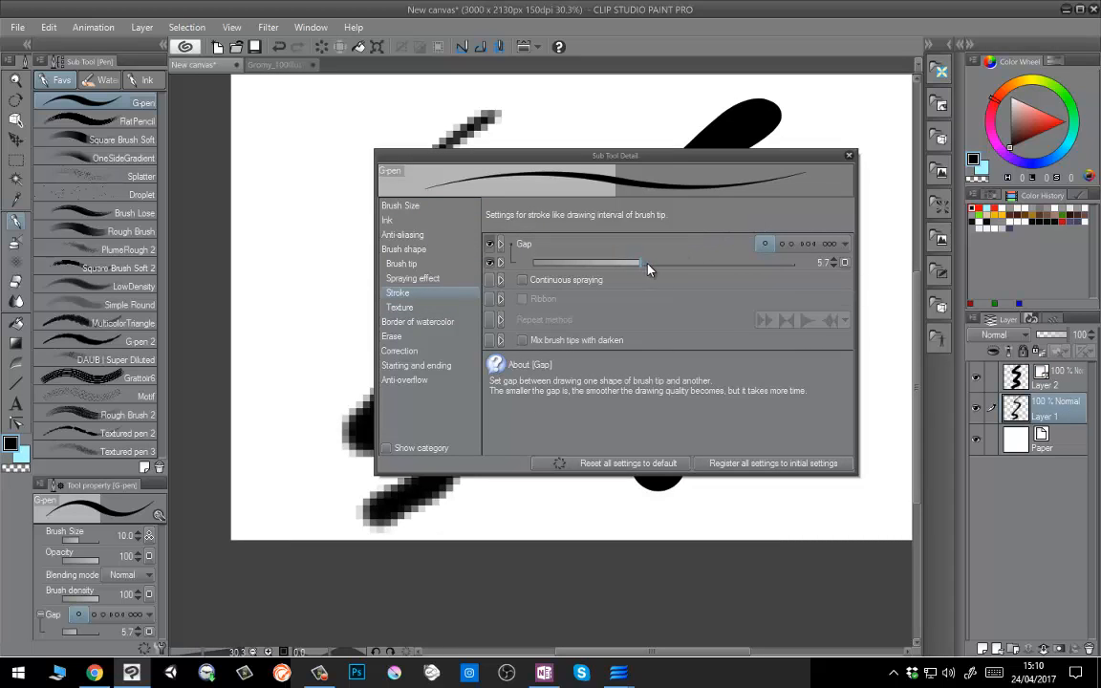
left_click_drag(649, 269, 722, 262)
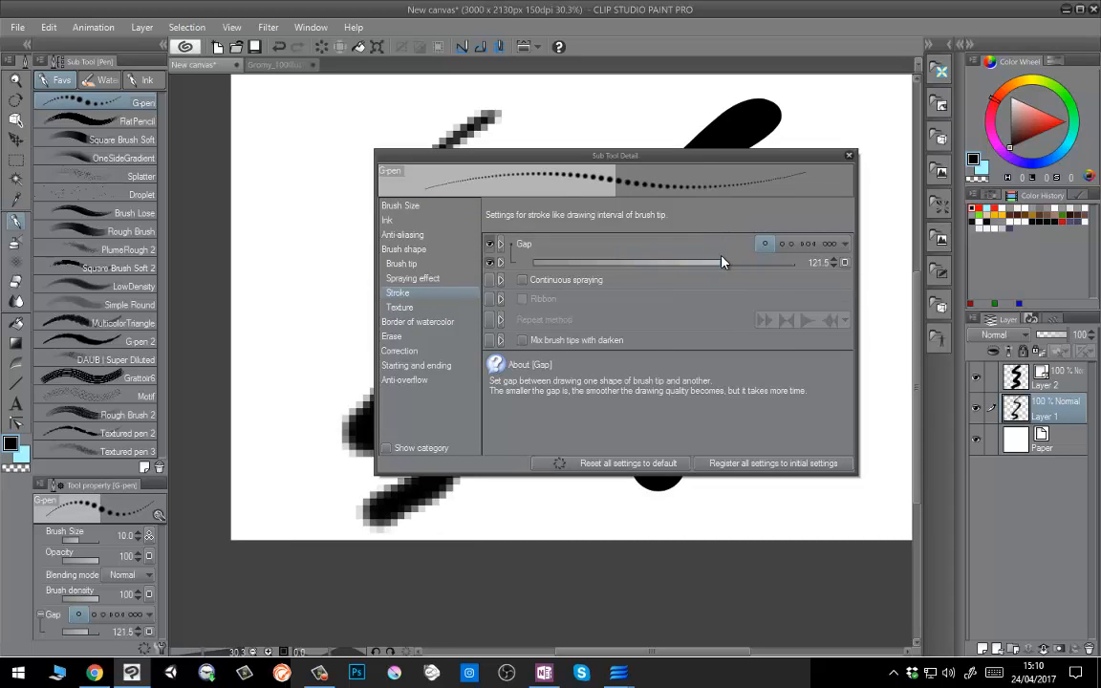
Set the brush size to 100 and draw a dotted line beside the raster zigzag, near the canvas's left edge.
key("bracketright")
key("bracketright")
key("bracketright")
key("bracketright")
key("bracketright")
key("bracketright")
key("bracketright")
key("bracketright")
key("bracketright")
key("bracketright")
key("bracketright")
key("bracketright")
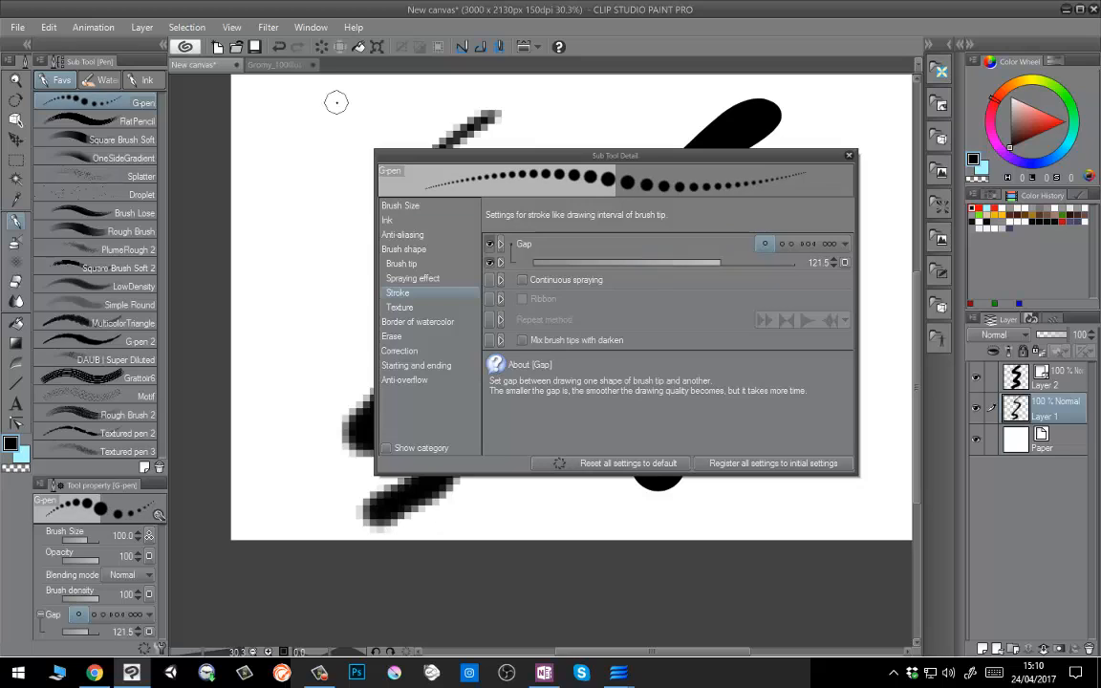
mouse_move(336, 103)
left_mouse_down()
mouse_move(285, 189)
mouse_move(257, 374)
left_mouse_up()
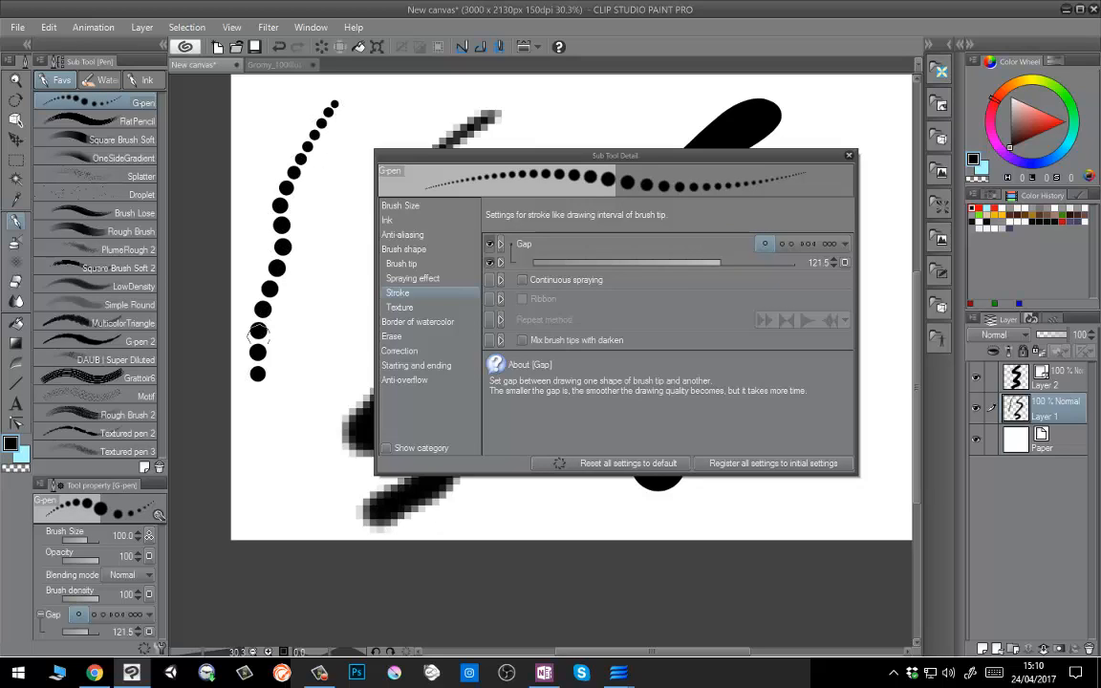
Draw two more strokes beside the dotted line, one with the gap at 45.5 and one at 2.9.
left_click_drag(705, 269, 694, 270)
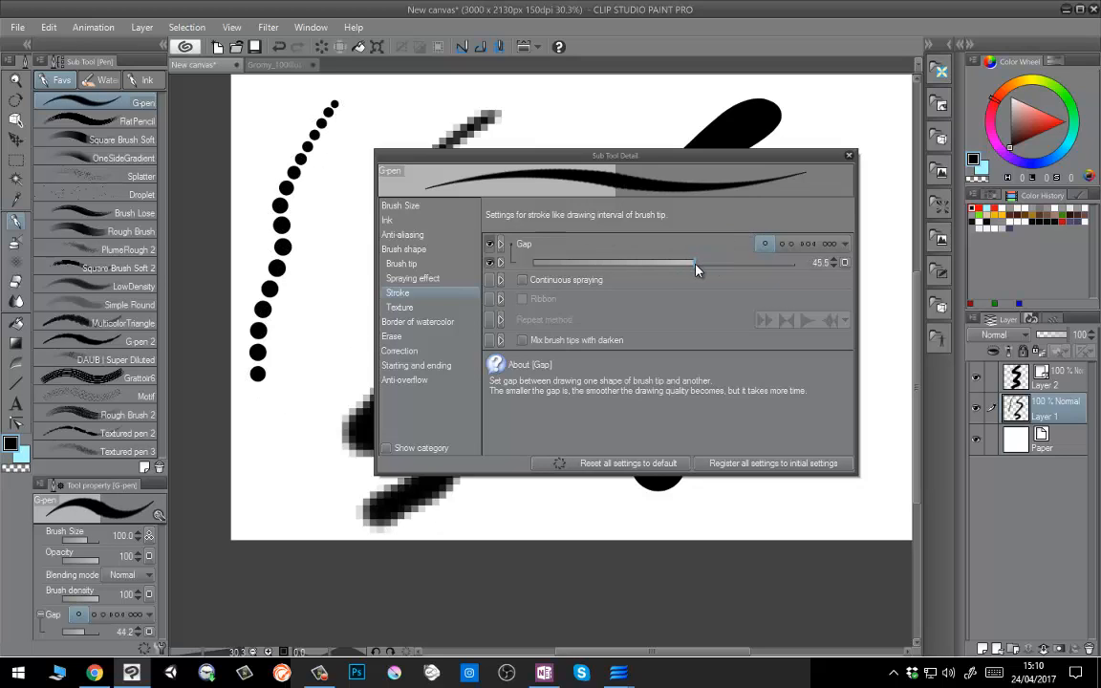
mouse_move(357, 118)
left_mouse_down()
mouse_move(316, 229)
mouse_move(298, 355)
left_mouse_up()
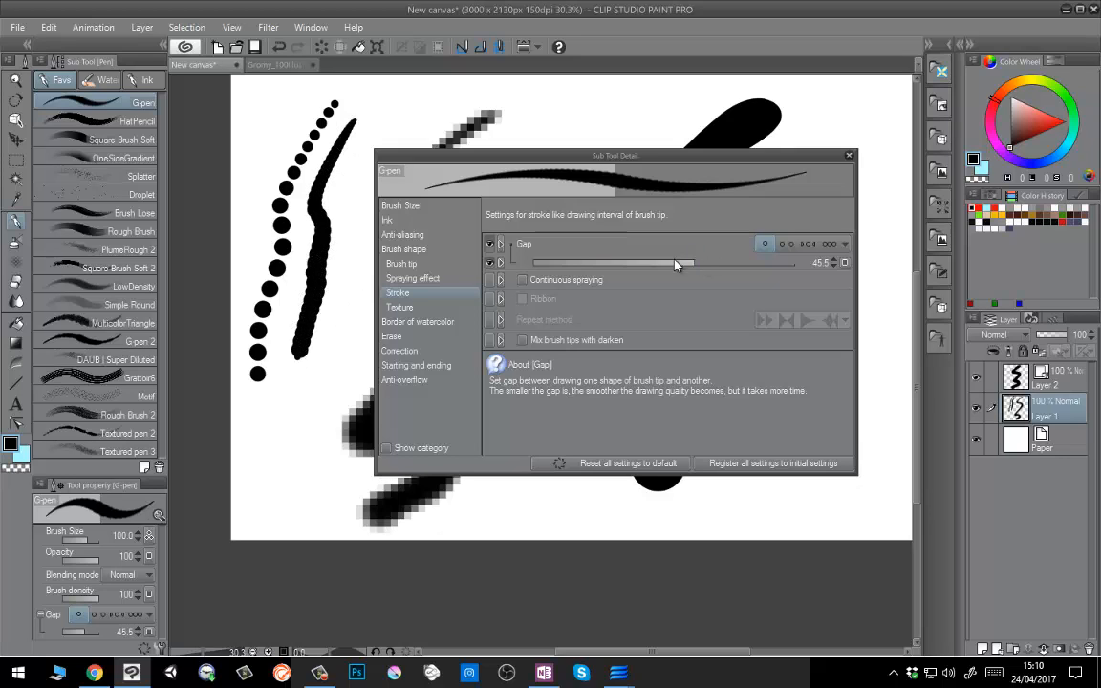
left_click_drag(675, 265, 639, 264)
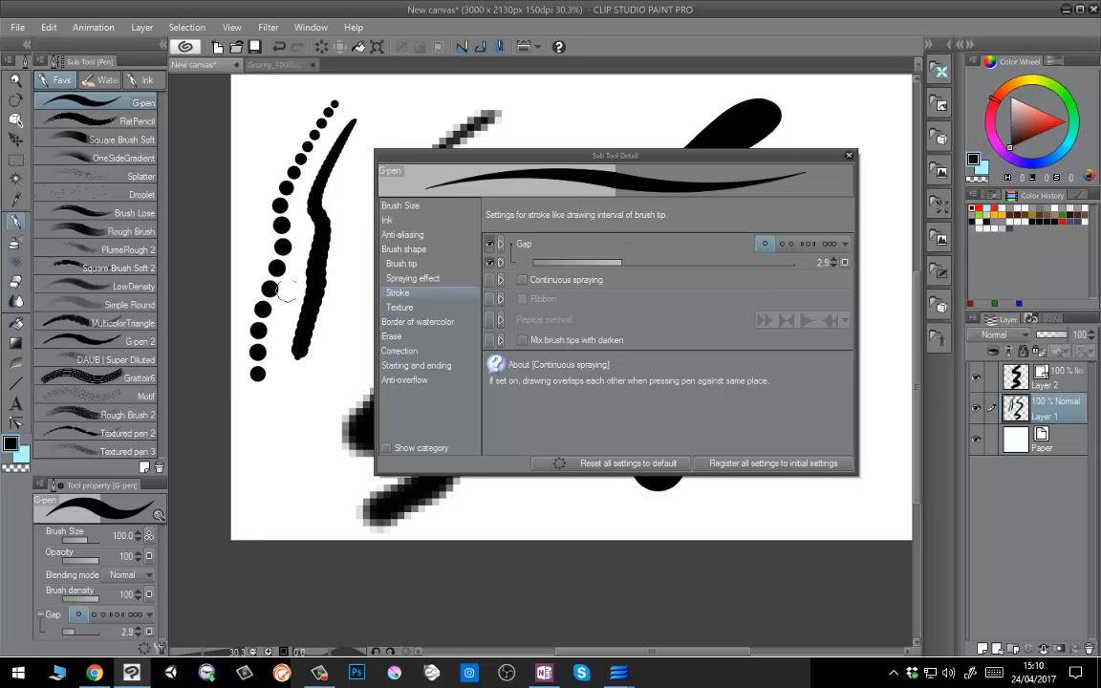
mouse_move(320, 225)
left_mouse_down()
mouse_move(325, 287)
mouse_move(291, 440)
mouse_move(229, 499)
left_mouse_up()
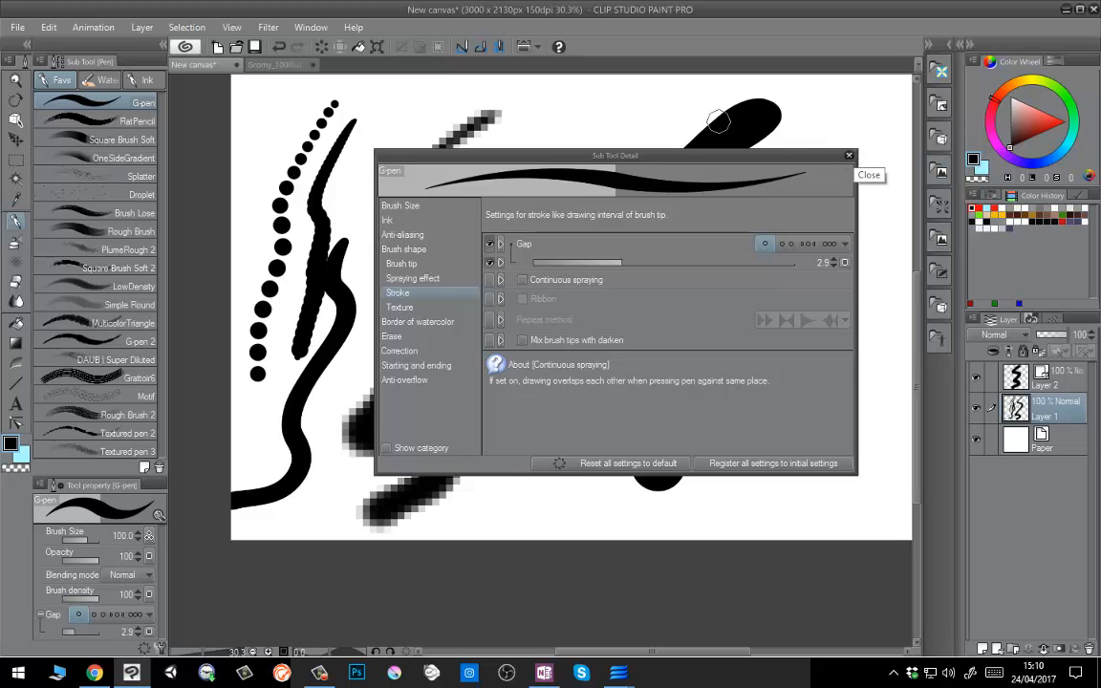
left_click(848, 155)
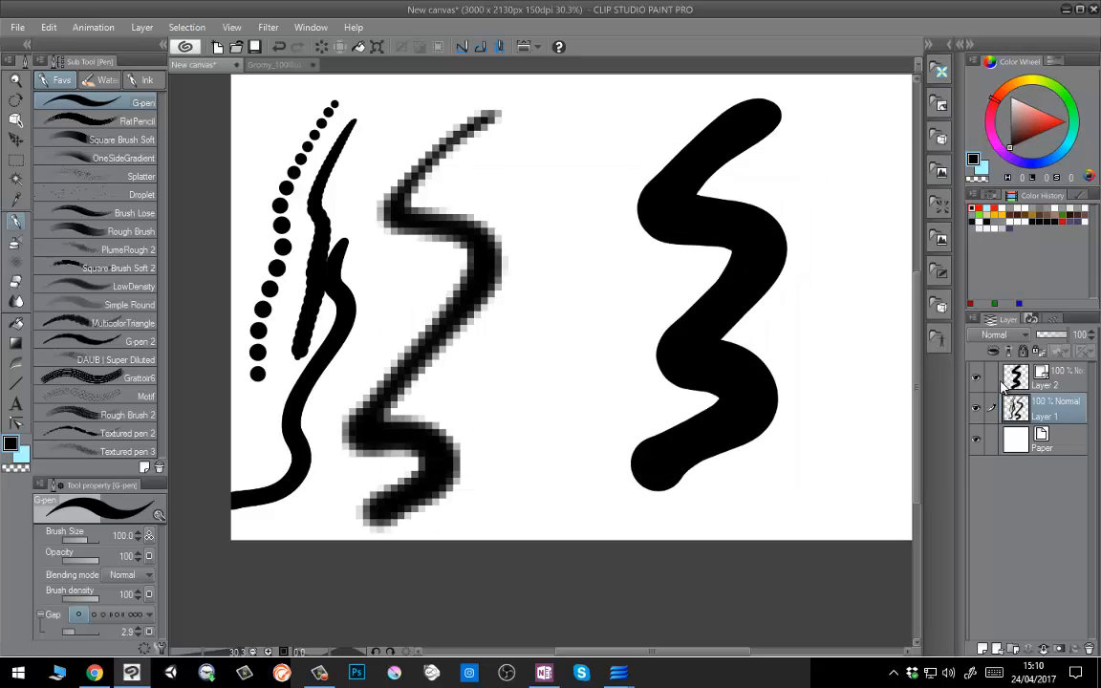
Reshape the upper part of Layer 2's vector stroke into a wide loop bulging left by moving its control points.
left_click(1019, 381)
left_click(16, 421)
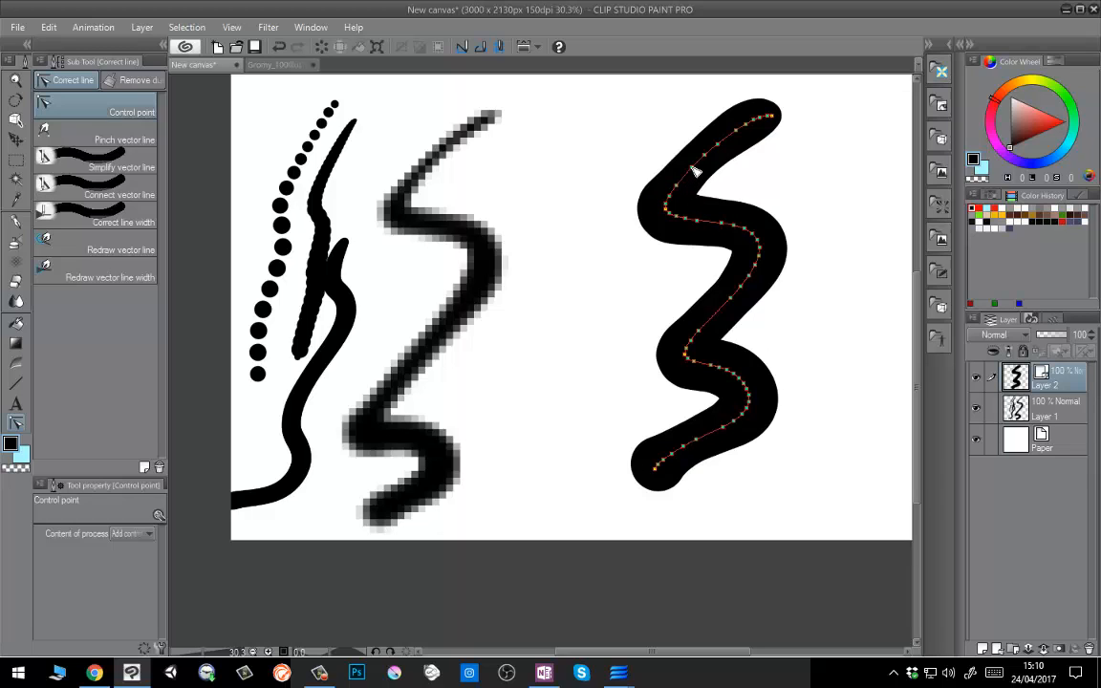
mouse_move(695, 170)
left_mouse_down()
mouse_move(627, 163)
mouse_move(673, 187)
mouse_move(552, 198)
left_mouse_up()
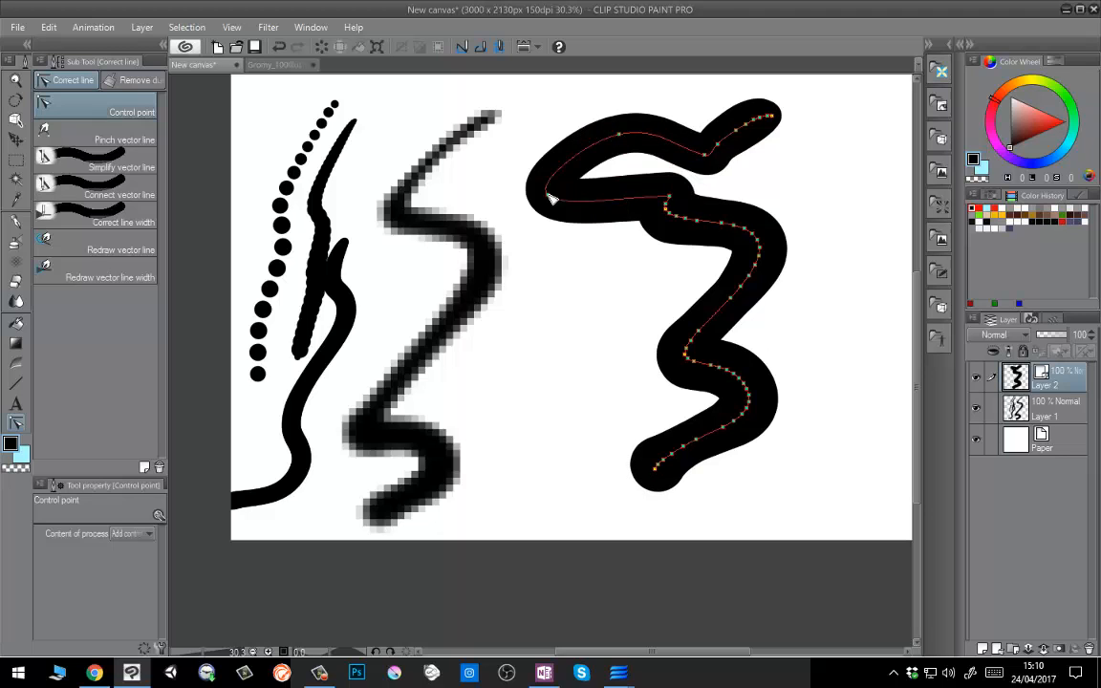
mouse_move(671, 198)
left_mouse_down()
mouse_move(605, 243)
mouse_move(584, 278)
left_mouse_up()
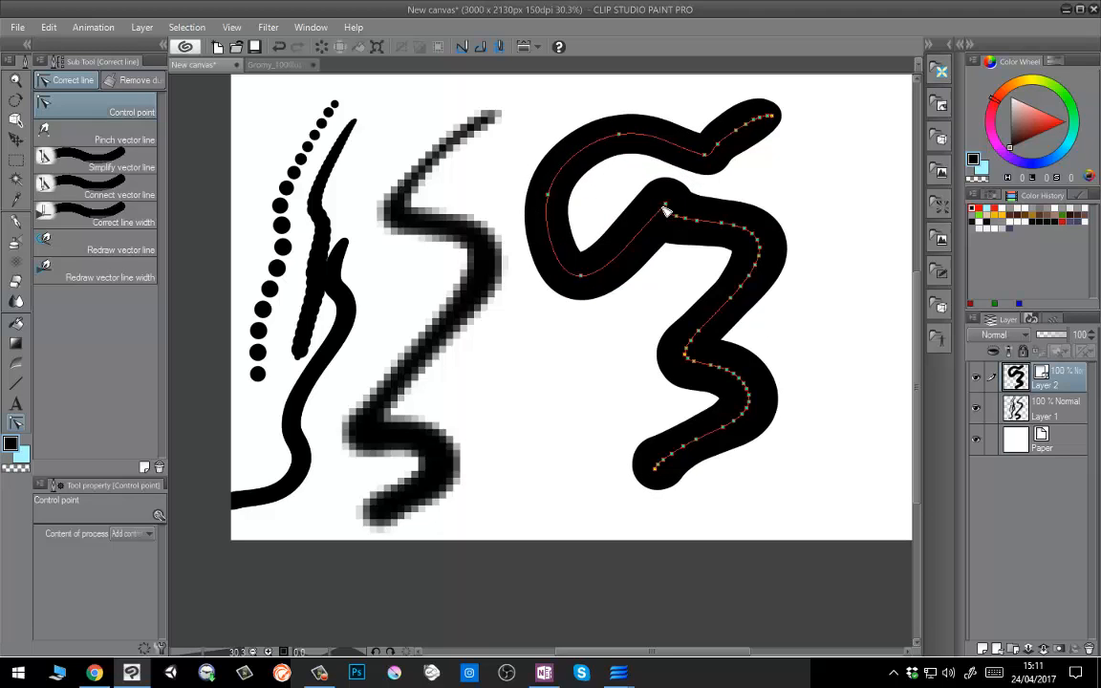
left_click_drag(666, 210, 642, 285)
mouse_move(672, 213)
left_mouse_down()
mouse_move(673, 258)
mouse_move(663, 214)
mouse_move(634, 216)
mouse_move(668, 300)
mouse_move(588, 317)
left_mouse_up()
left_click_drag(580, 275, 542, 272)
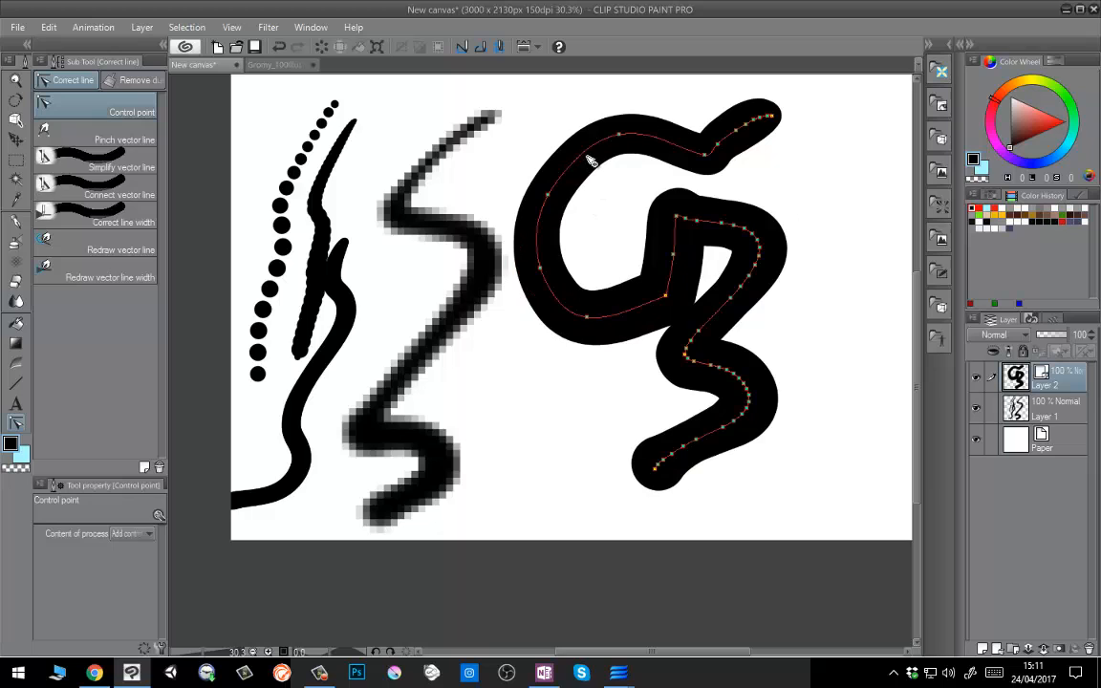
Reshape the upper part of Layer 2's vector stroke into a jagged zigzag by moving its control points.
mouse_move(584, 164)
left_mouse_down()
mouse_move(519, 110)
mouse_move(577, 161)
mouse_move(639, 162)
left_mouse_up()
scroll(677, 317, "down", 1)
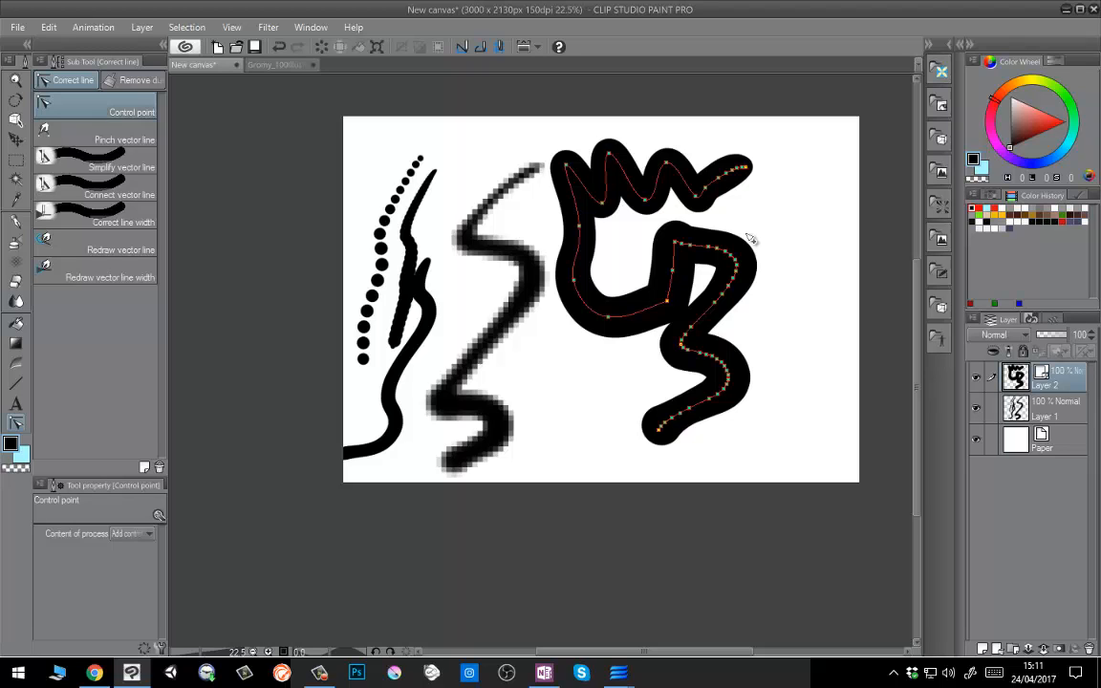
scroll(751, 239, "down", 1)
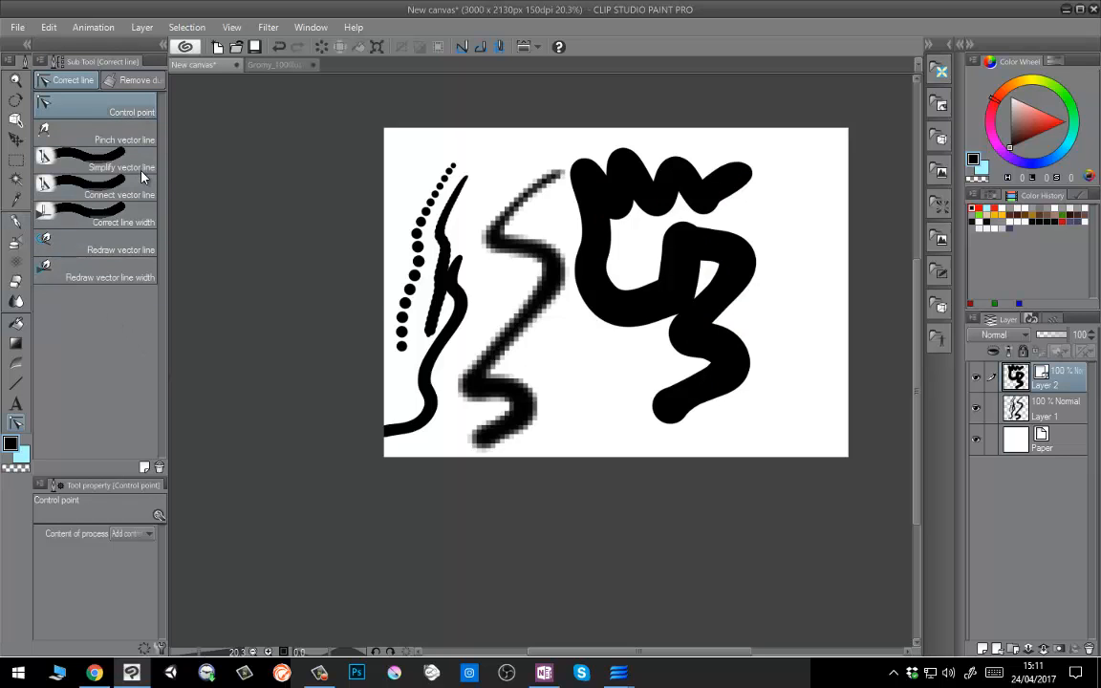
With Pinch vector line at effect range 69, pull the stroke's lower bend out to the right and its lower tail downward.
left_click(107, 144)
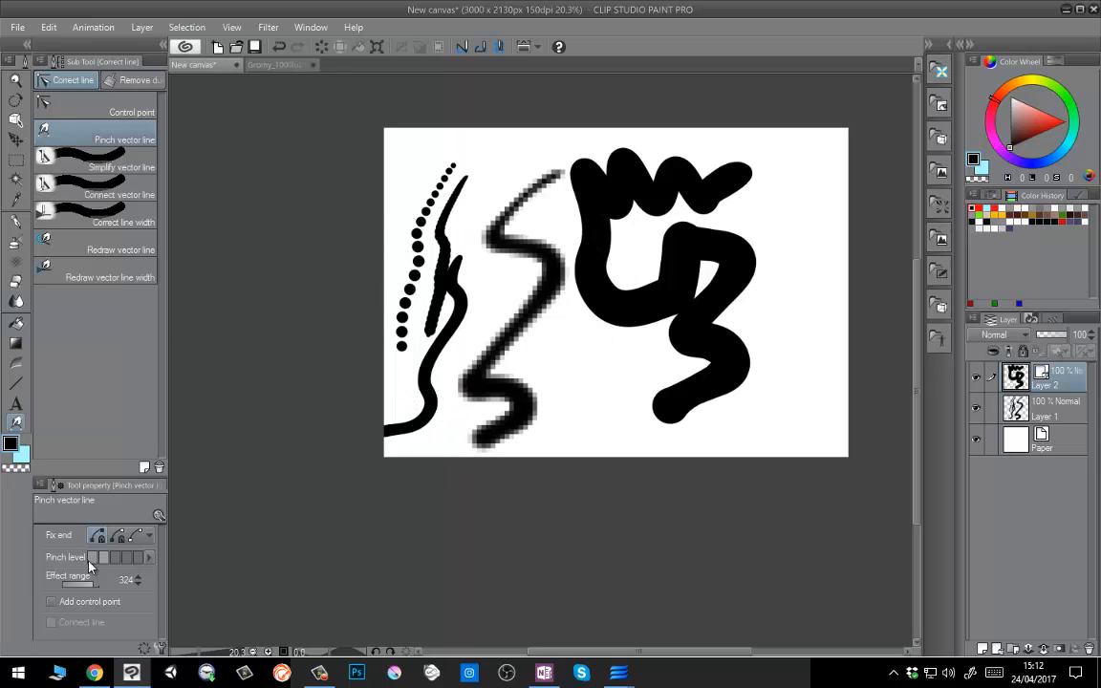
left_click_drag(83, 588, 85, 585)
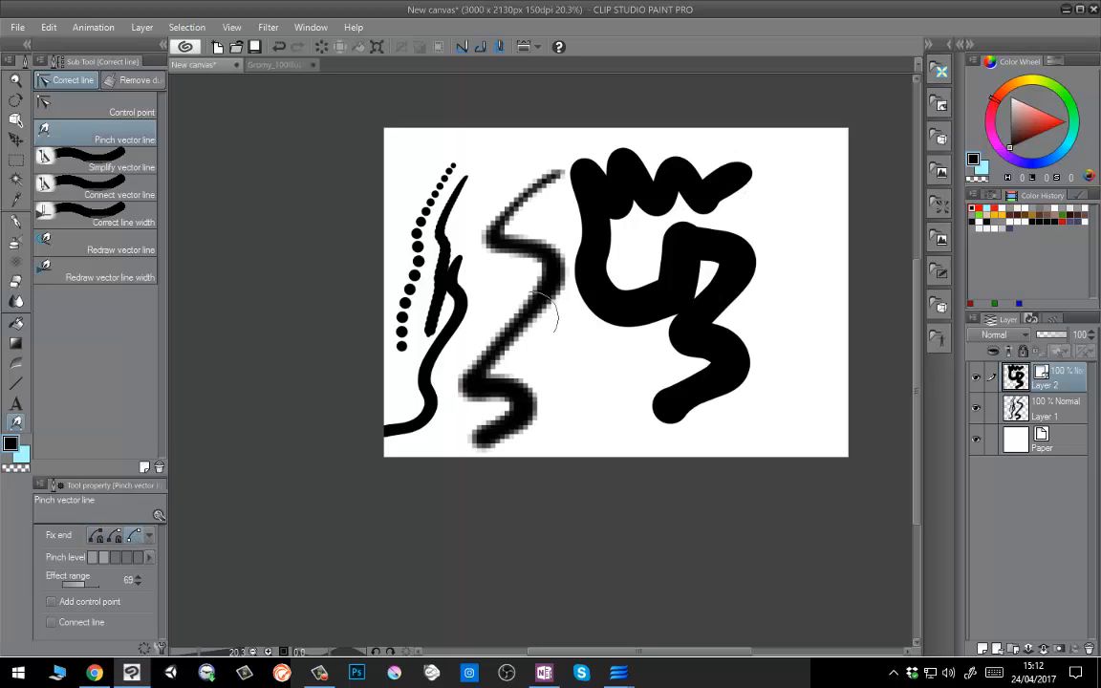
left_click_drag(732, 342, 806, 314)
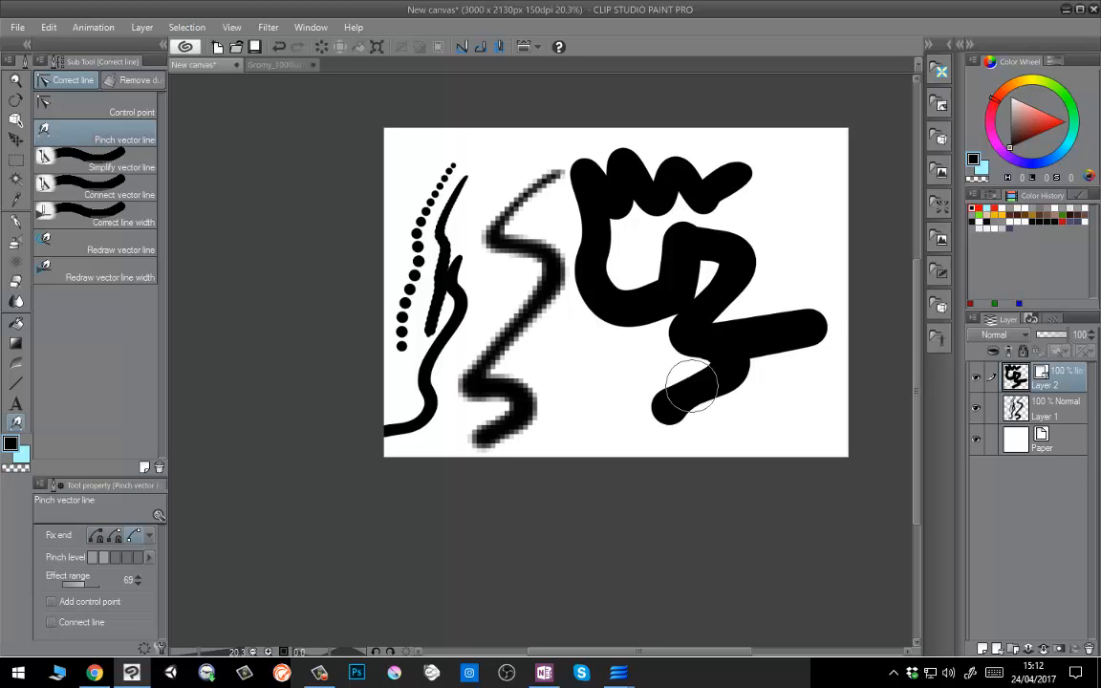
left_click_drag(688, 383, 705, 430)
Raise the pinch level and set the effect range to 212, and stretch the vector stroke far left across the raster strokes.
left_click_drag(83, 585, 98, 585)
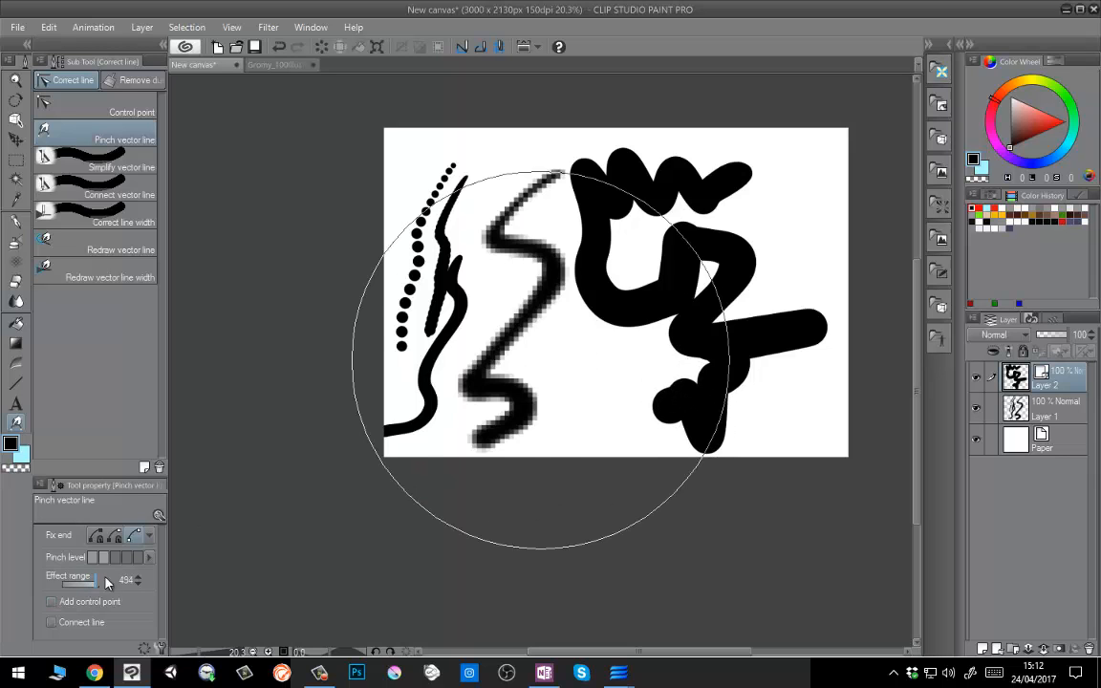
mouse_move(703, 356)
left_mouse_down()
mouse_move(582, 381)
mouse_move(760, 350)
left_mouse_up()
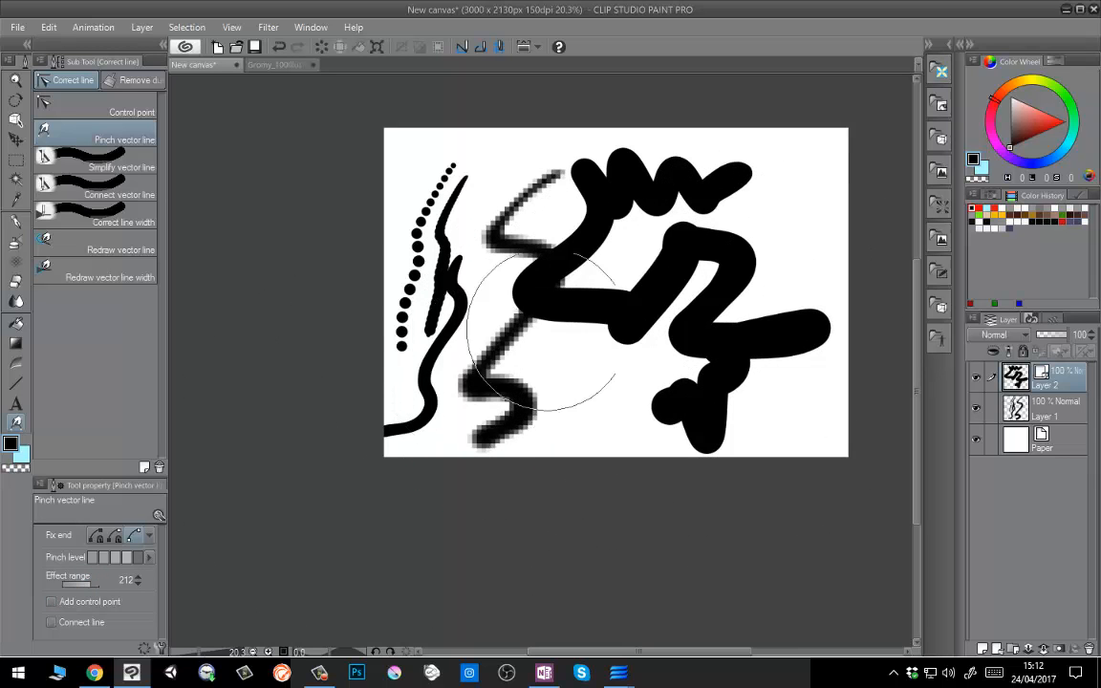
mouse_move(547, 288)
left_mouse_down()
mouse_move(569, 375)
mouse_move(599, 318)
mouse_move(585, 176)
mouse_move(555, 359)
mouse_move(619, 337)
mouse_move(541, 381)
mouse_move(443, 255)
left_mouse_up()
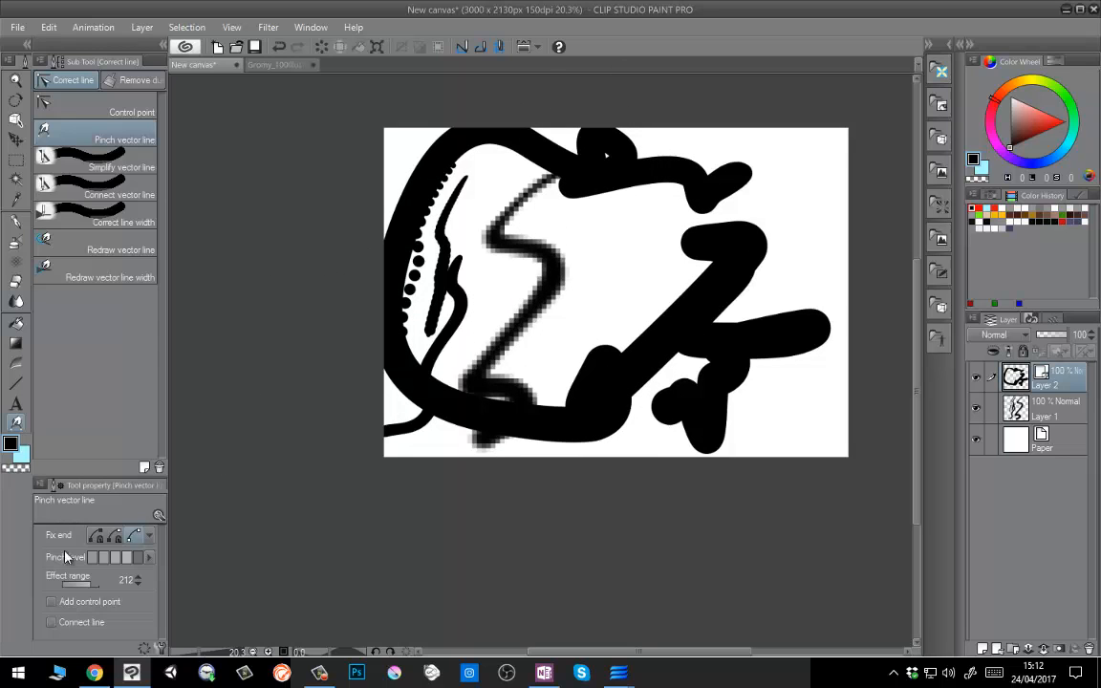
Reduce the effect range of Pinch vector line to a small circle.
left_click(120, 108)
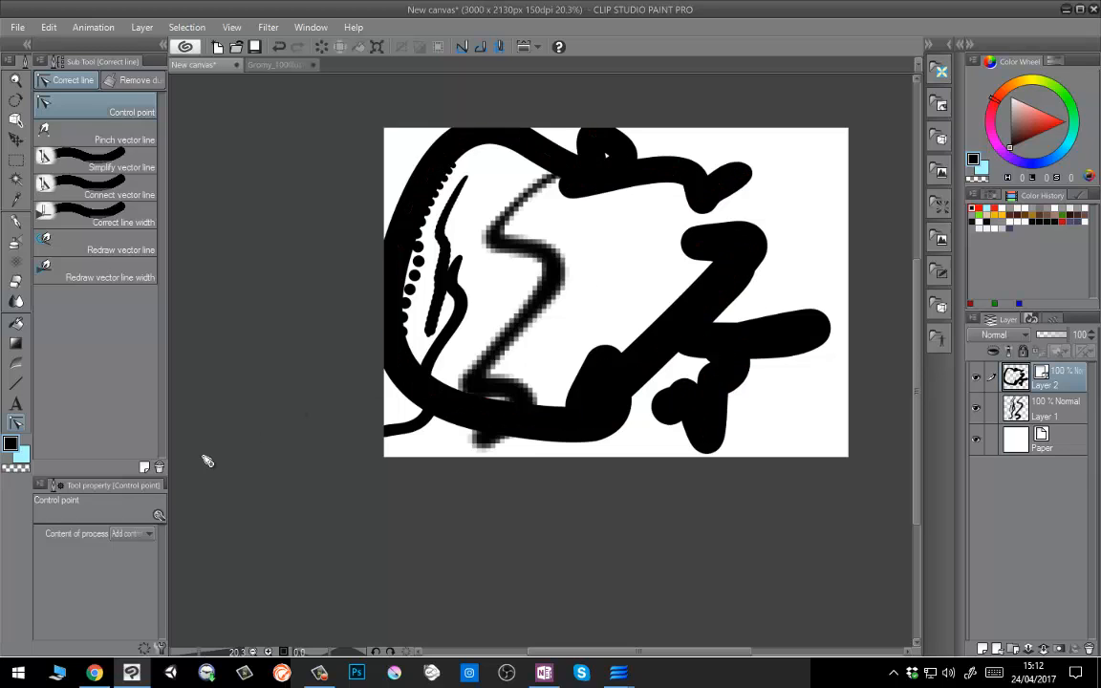
left_click(90, 143)
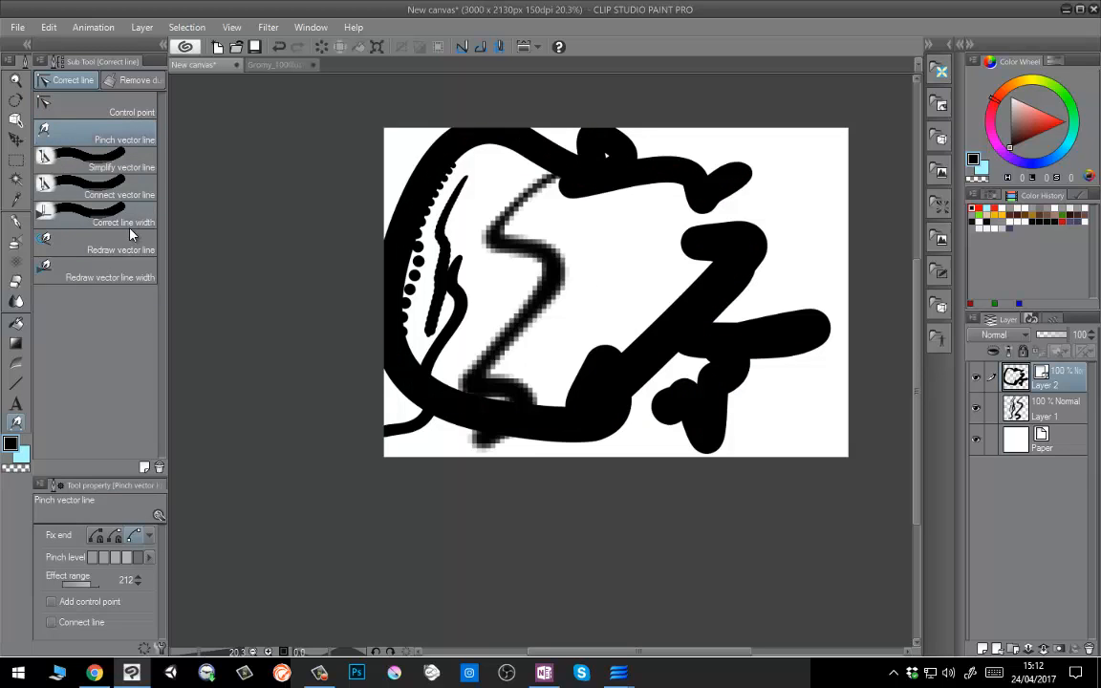
left_click(78, 585)
mouse_move(74, 590)
left_mouse_down()
mouse_move(99, 595)
mouse_move(86, 592)
left_mouse_up()
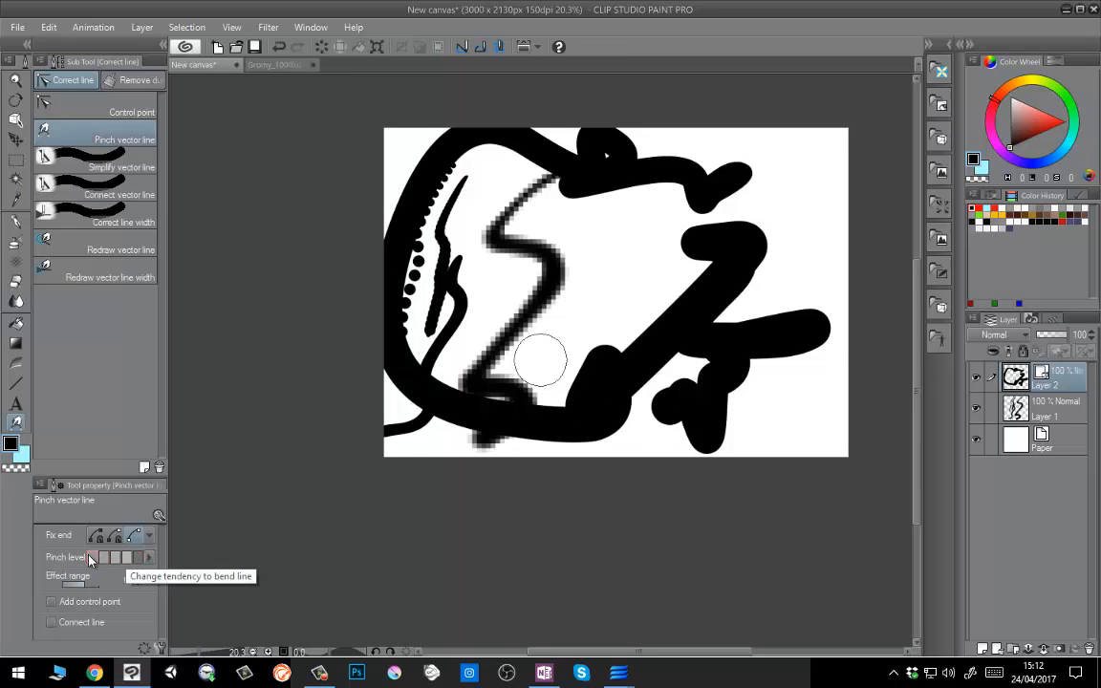
Check the vector stroke's control points and brush Simplify vector line at size 70 over its densely pointed right-hand bend.
left_click(100, 167)
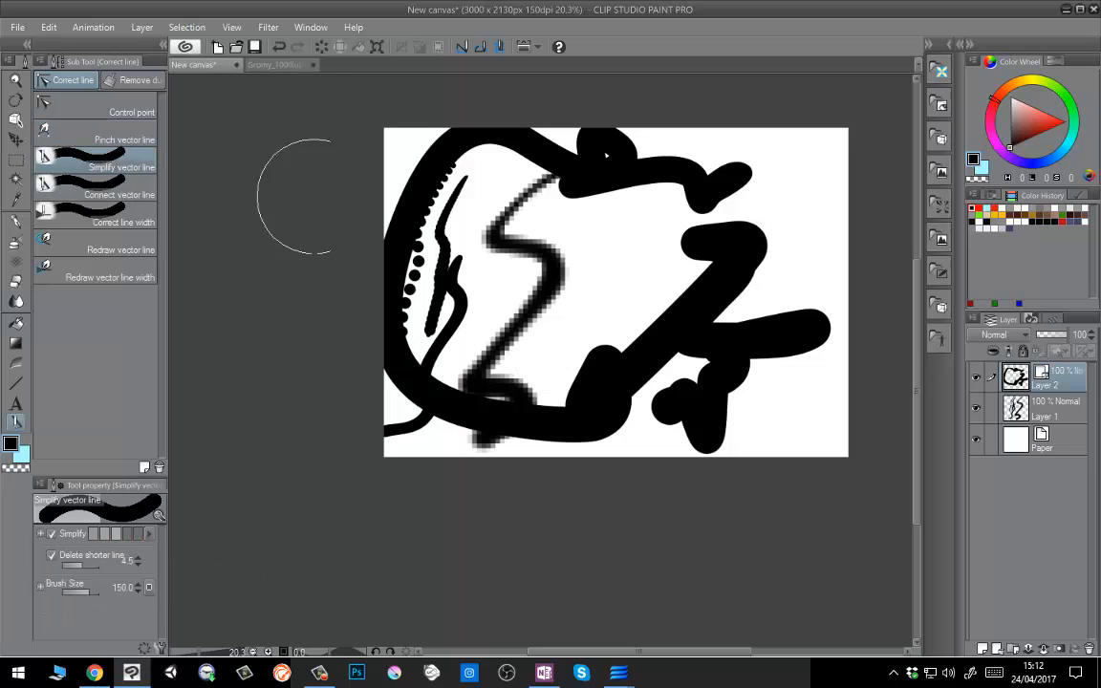
left_click(113, 109)
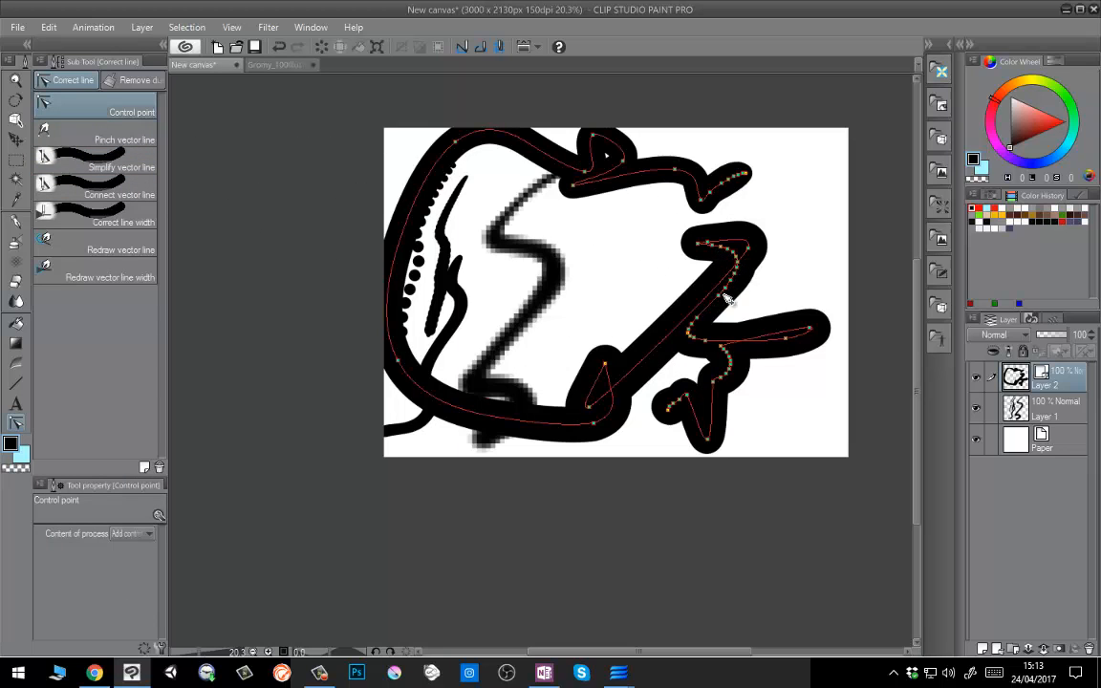
left_click(123, 169)
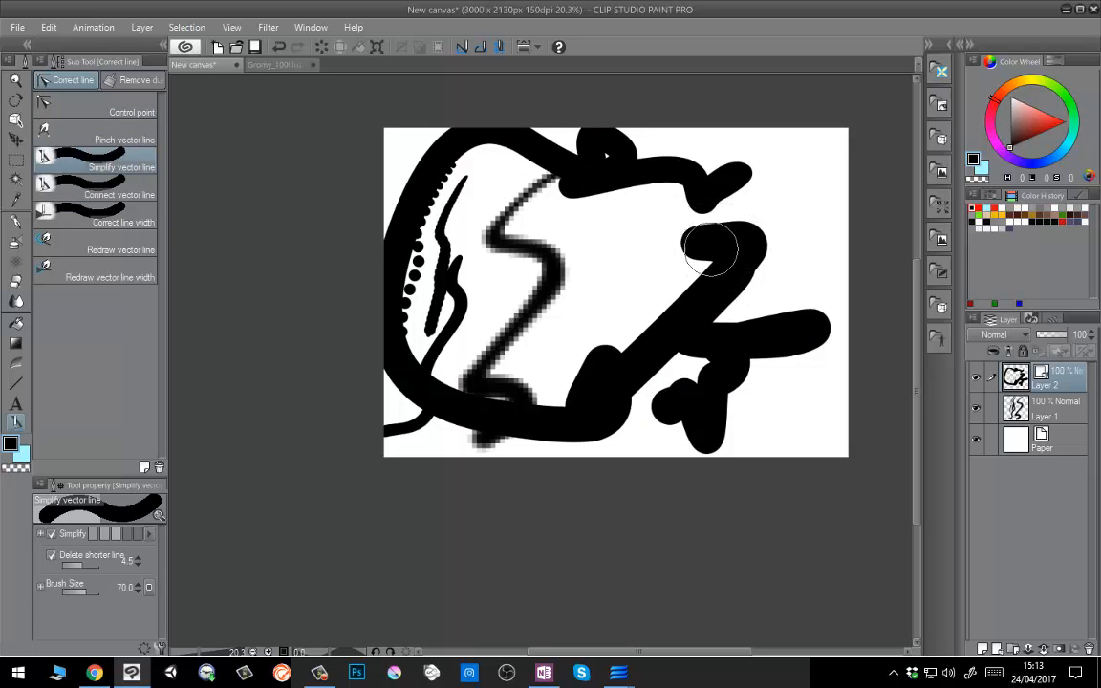
mouse_move(708, 244)
left_mouse_down()
mouse_move(732, 274)
mouse_move(717, 299)
left_mouse_up()
key("ctrl")
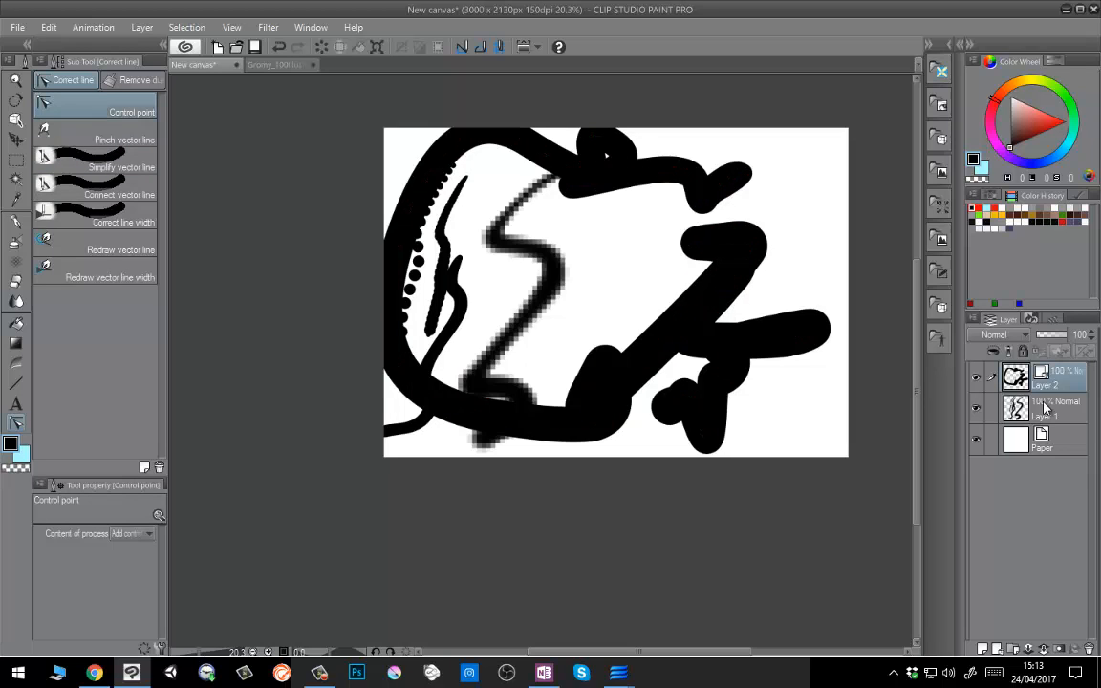
Delete Layer 2 and the raster Layer 1, and add a new blank vector layer.
left_click(1089, 650)
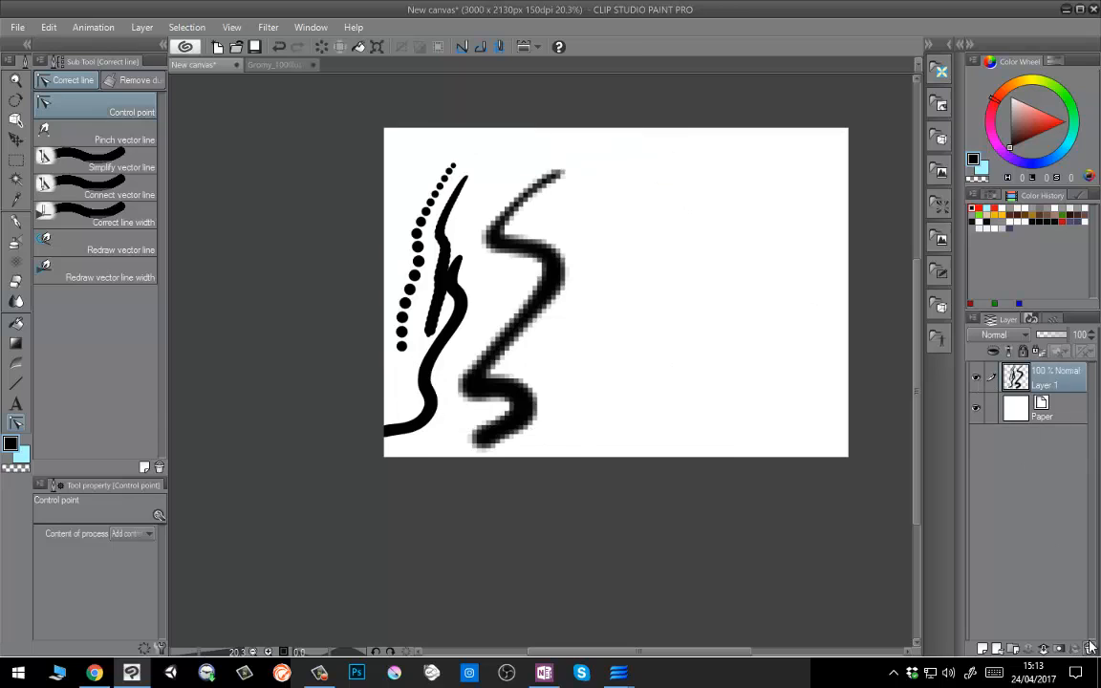
left_click(1089, 650)
key("p")
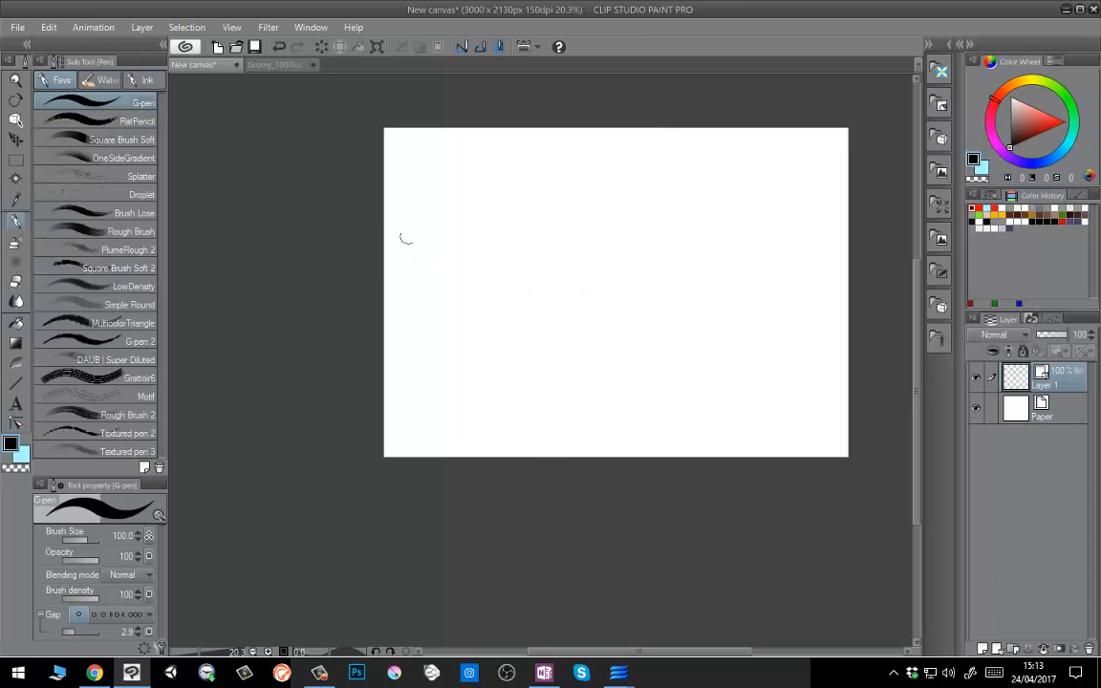
Draw a wobbly horizontal stroke across the upper part of the canvas with the G-pen at brush size 150.
key("bracketright")
key("bracketright")
left_click_drag(418, 234, 604, 244)
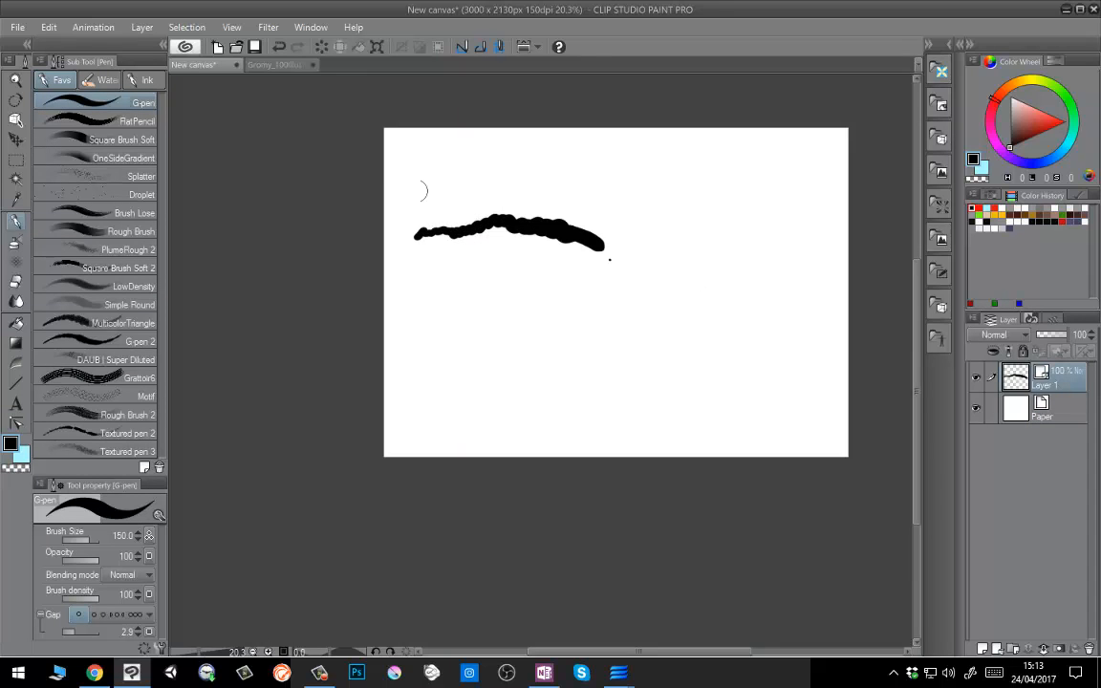
Draw a long arched stroke below the wobbly one with the G-pen at brush size 70.
scroll(421, 200, "up", 4)
key("y")
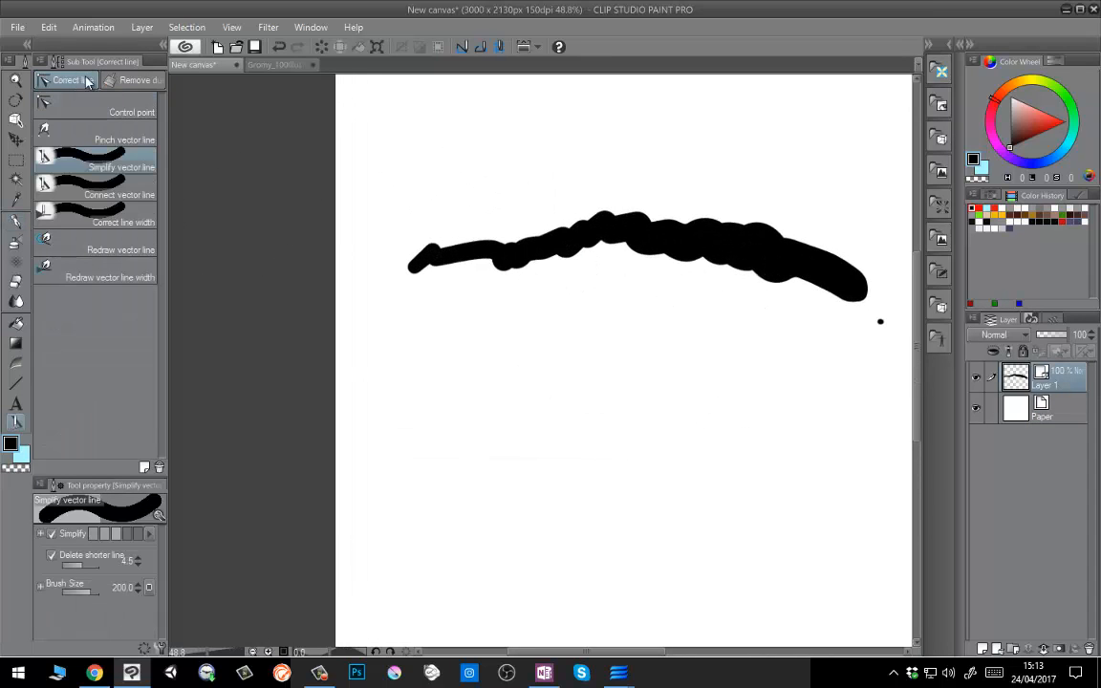
left_click(95, 110)
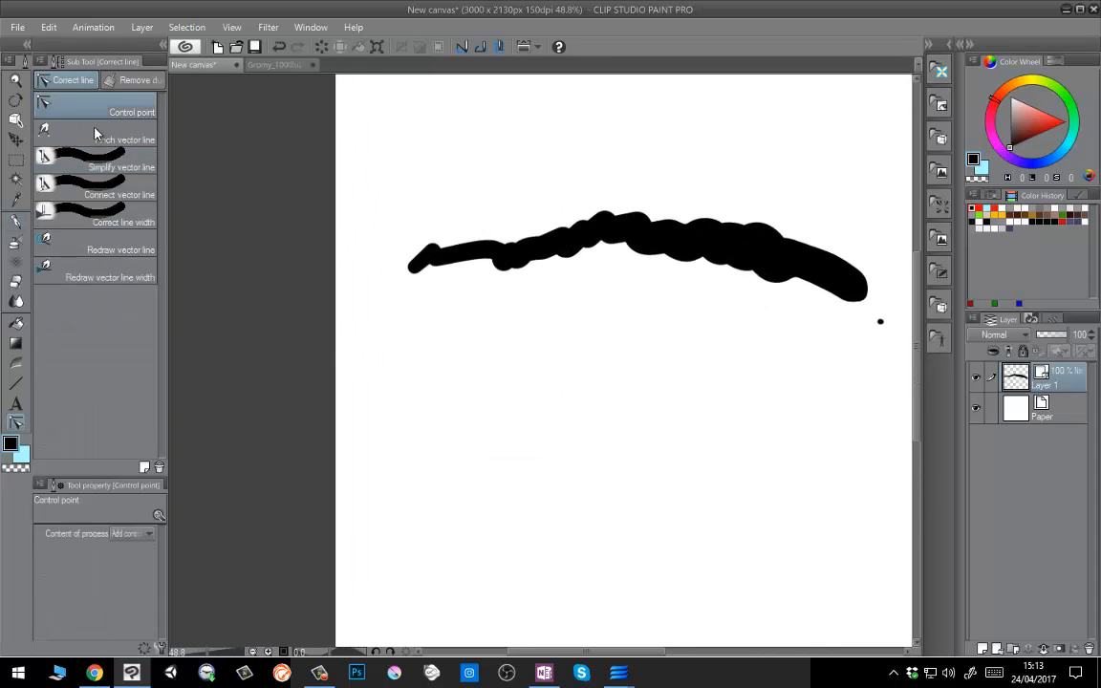
key("p")
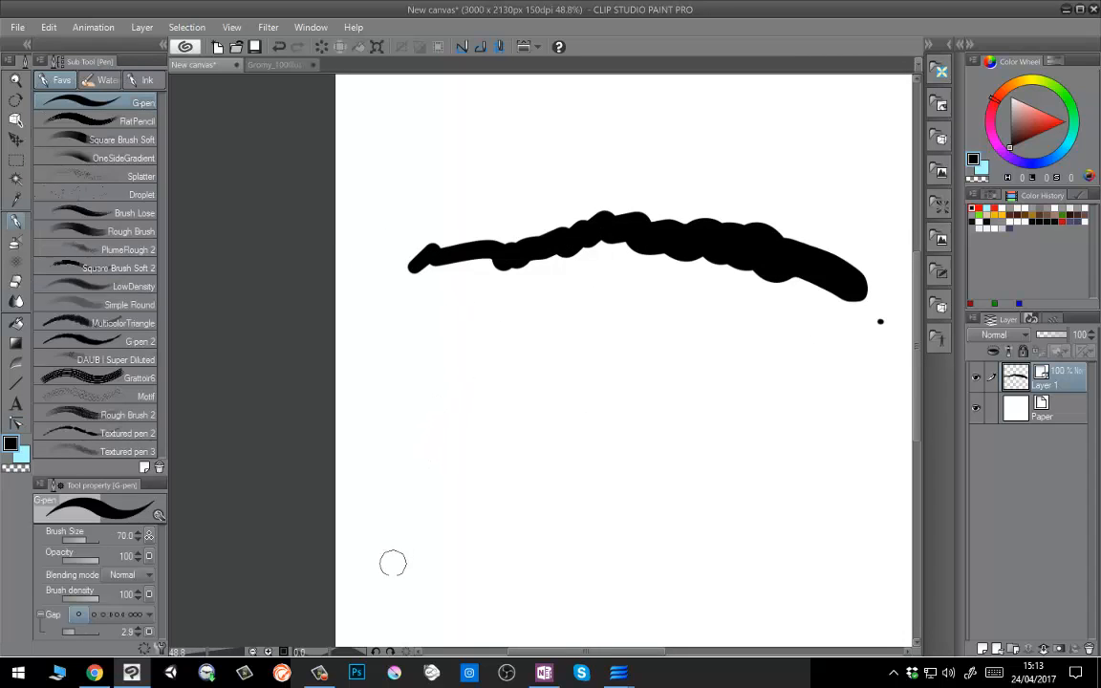
mouse_move(396, 559)
left_mouse_down()
mouse_move(451, 453)
mouse_move(569, 392)
mouse_move(643, 382)
mouse_move(773, 410)
mouse_move(863, 483)
left_mouse_up()
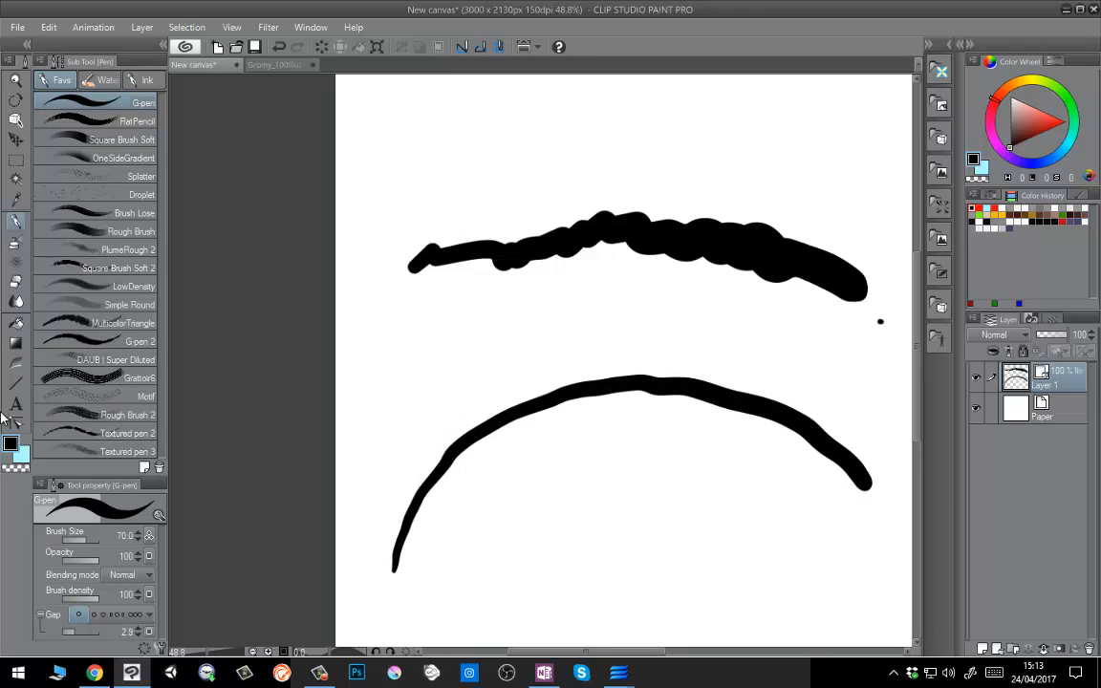
Smooth the arched stroke with Simplify vector line at brush size 200, and return to control point editing.
left_click(15, 421)
left_click(103, 166)
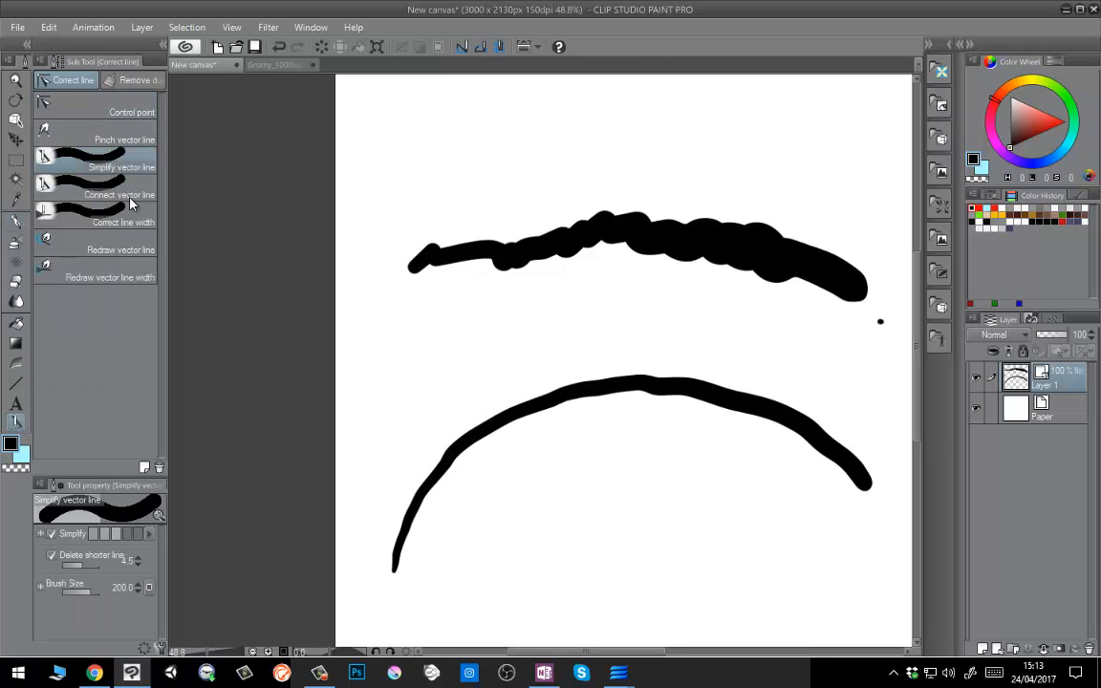
left_click_drag(390, 564, 621, 385)
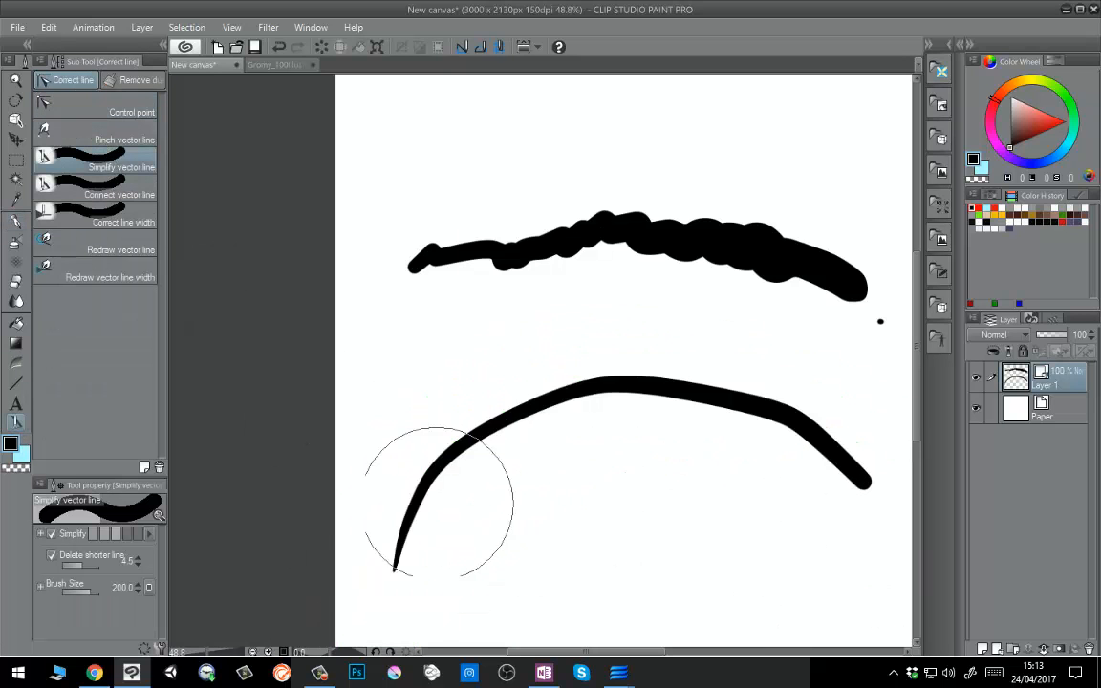
mouse_move(394, 571)
left_mouse_down()
mouse_move(657, 399)
mouse_move(746, 420)
left_mouse_up()
left_click(95, 107)
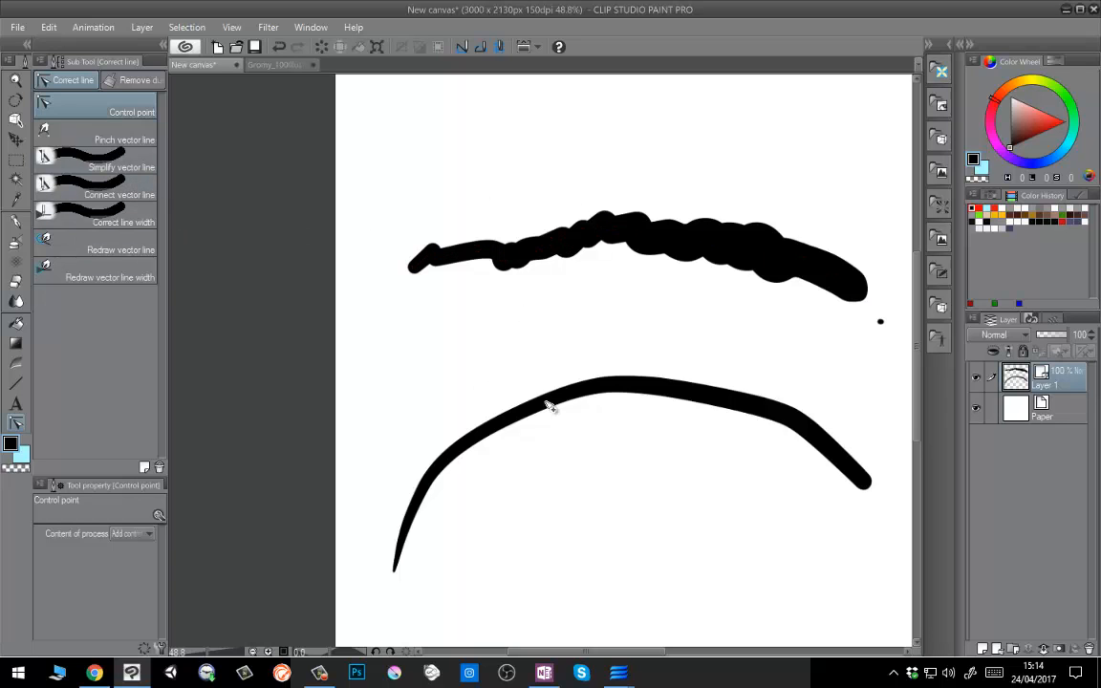
Scatter small dots and short dashes between the two strokes with the G-pen at brush size 70.
scroll(680, 237, "down", 3)
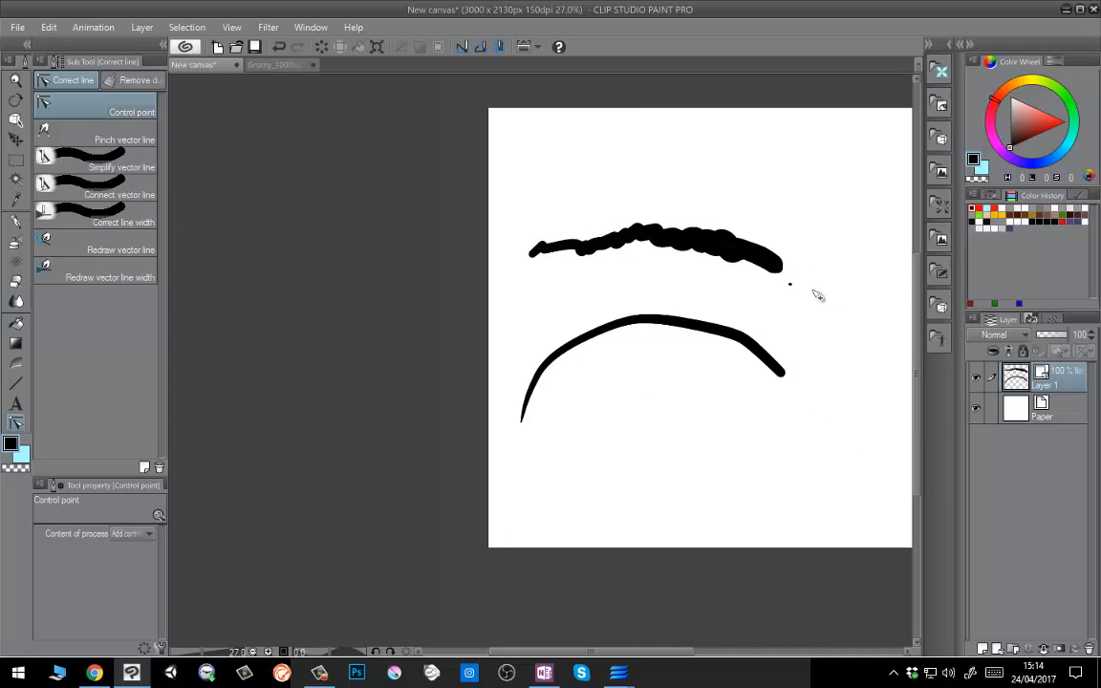
left_click_drag(766, 320, 688, 358)
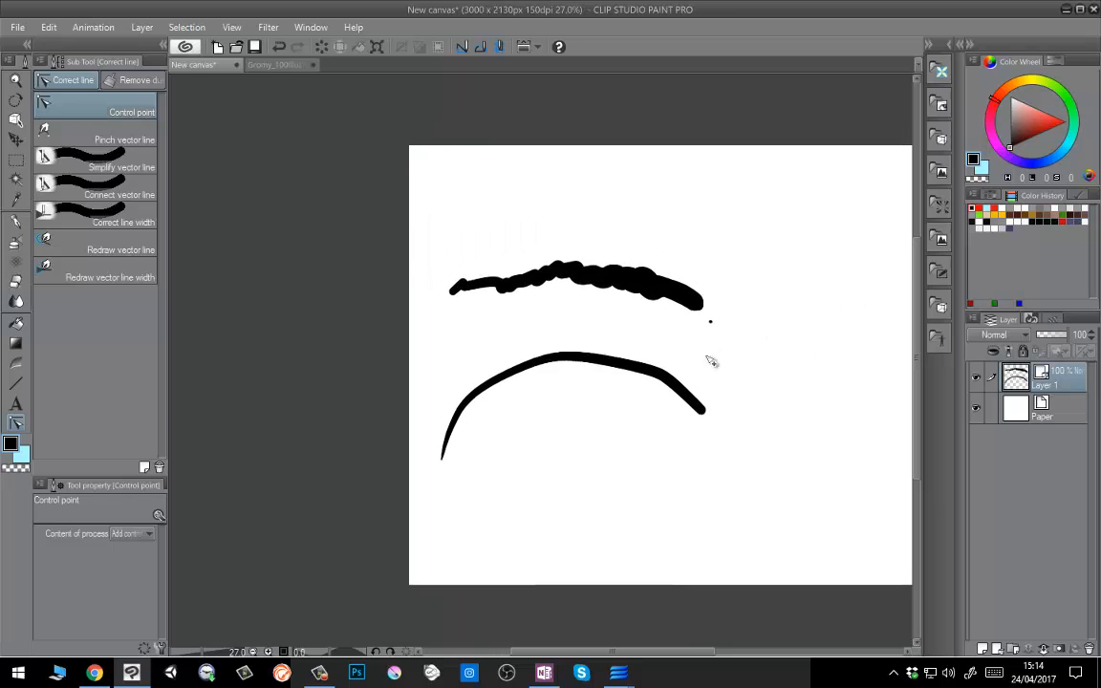
left_click(145, 169)
scroll(344, 357, "up", 2)
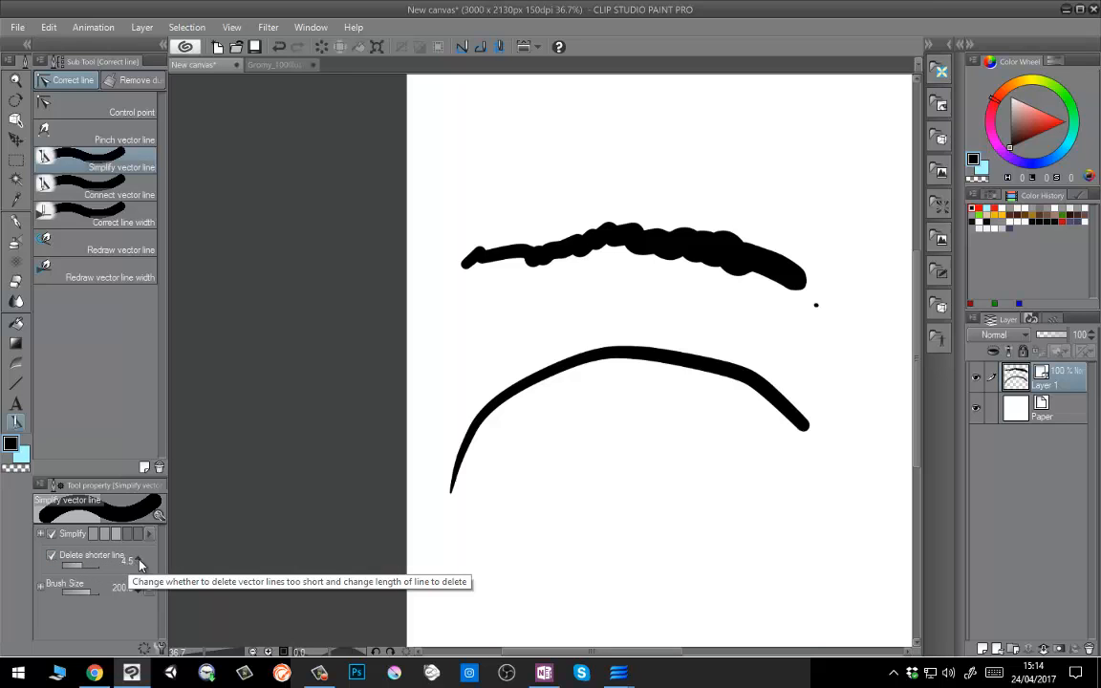
key("p")
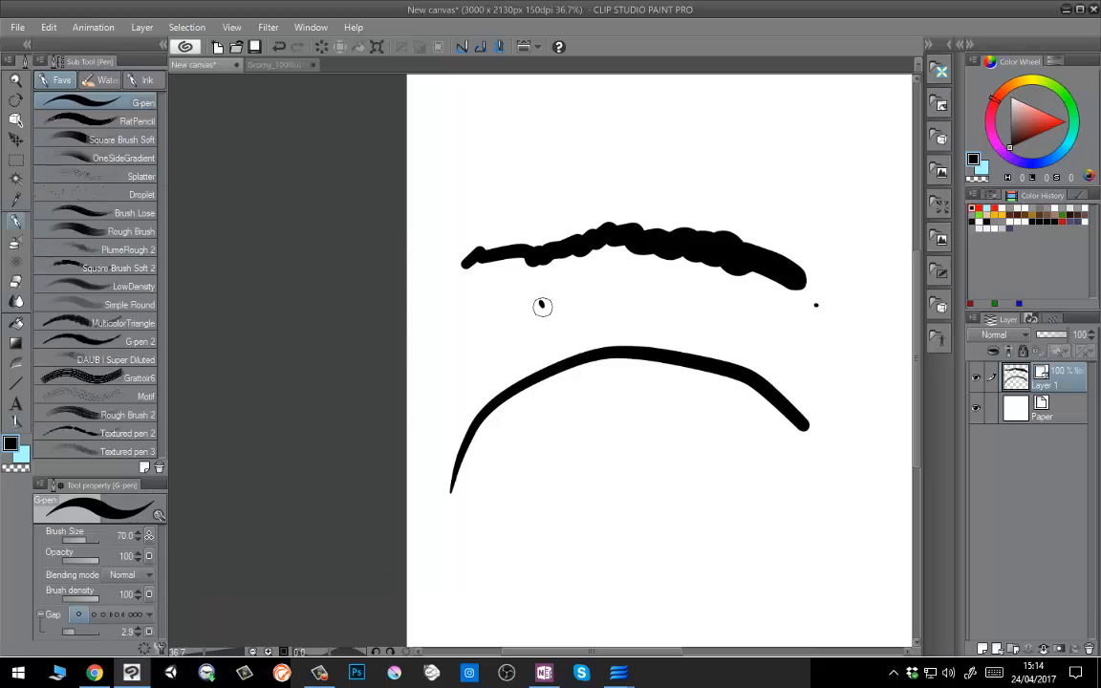
left_click(549, 306)
left_click(559, 306)
left_click(568, 306)
left_click(579, 303)
left_click(585, 287)
left_click(607, 294)
left_click(583, 328)
left_click(522, 334)
left_click_drag(477, 336, 486, 348)
left_click_drag(503, 344, 543, 328)
mouse_move(551, 346)
left_mouse_down()
mouse_move(541, 357)
mouse_move(498, 347)
left_mouse_up()
left_click_drag(527, 294, 538, 293)
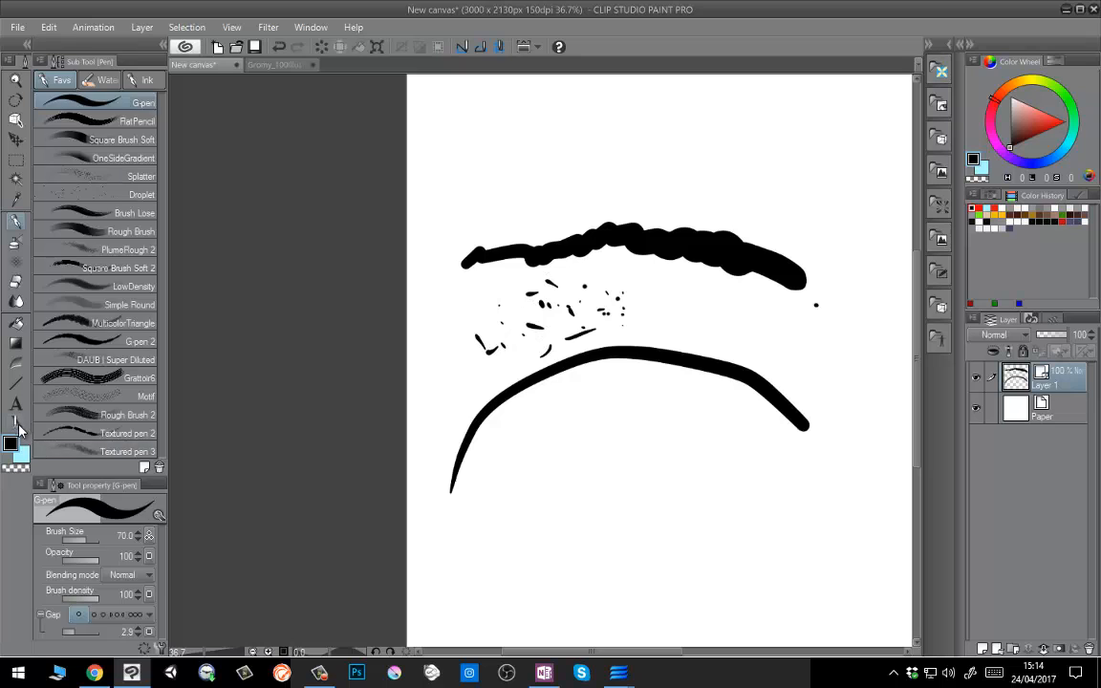
Brush Simplify vector line over the specks to remove the shortest ones, raising Delete shorter line to 16.
left_click(15, 420)
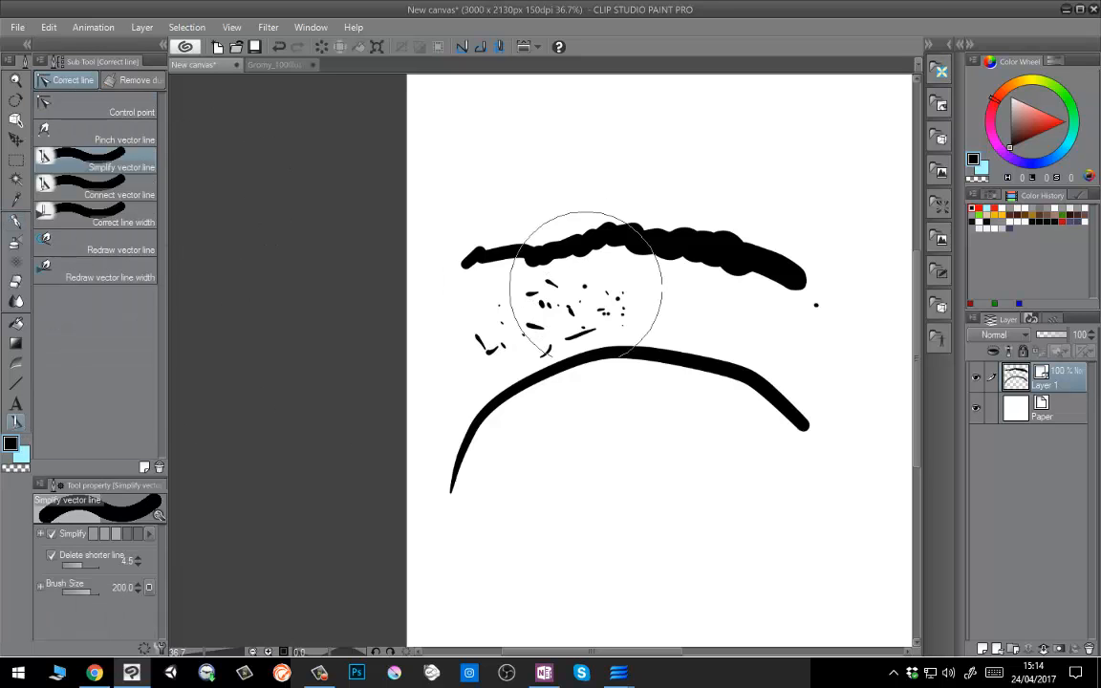
mouse_move(516, 311)
left_mouse_down()
mouse_move(491, 325)
mouse_move(621, 312)
left_mouse_up()
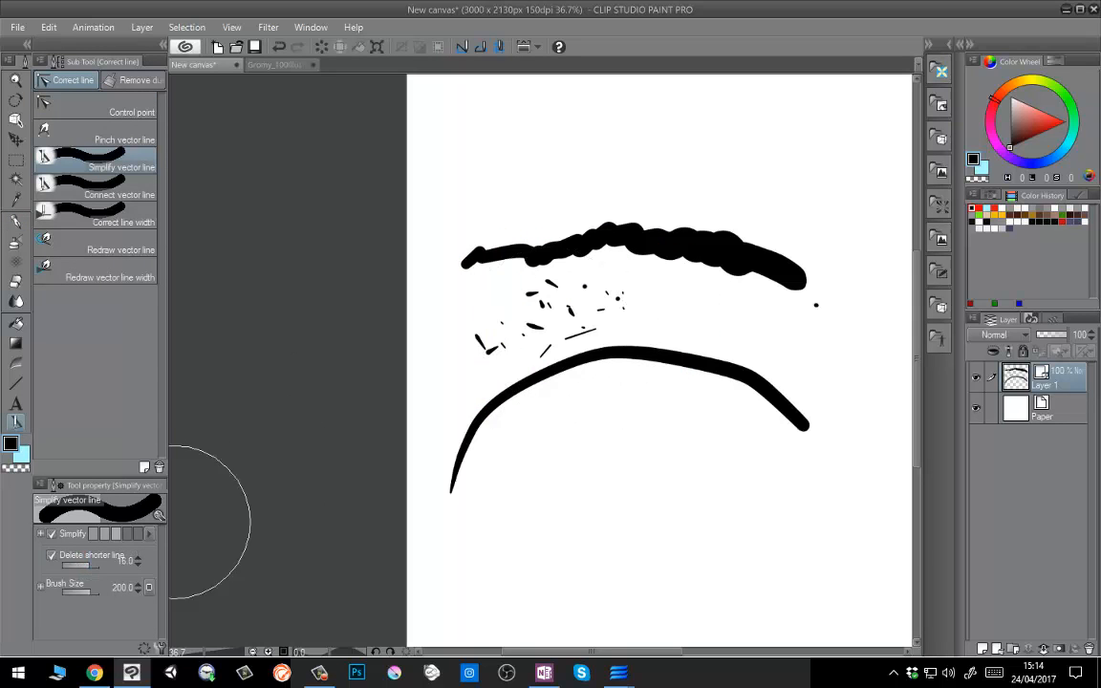
left_click_drag(450, 330, 641, 349)
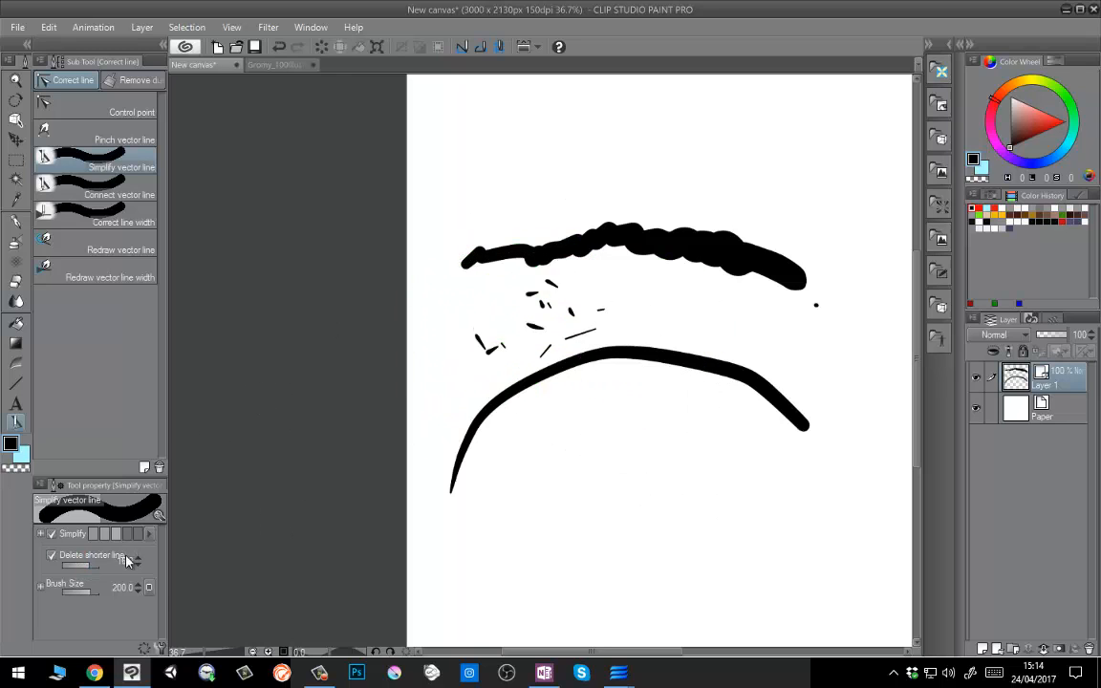
left_click_drag(95, 569, 69, 566)
Draw a thin diagonal line above the wobbly stroke with the G-pen at brush size 15, undoing the stray second stroke.
left_click(120, 196)
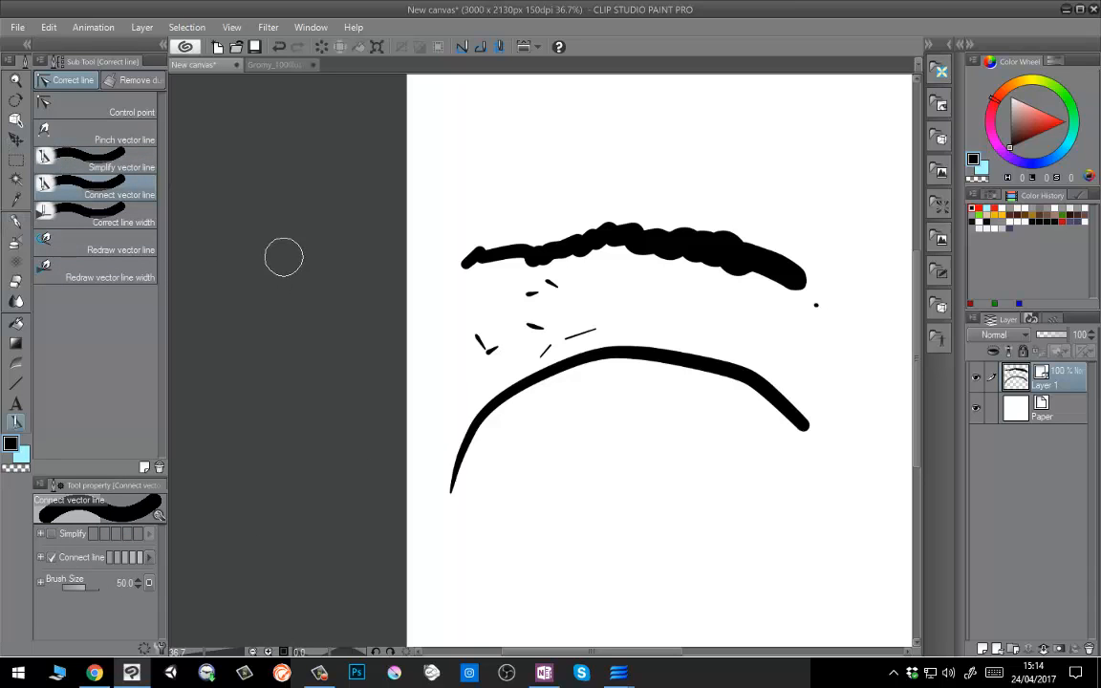
key("p")
key("[")
key("[")
key("[")
key("[")
left_click_drag(502, 187, 592, 111)
scroll(547, 151, "up", 4)
left_click_drag(591, 173, 580, 216)
key("ctrl+z")
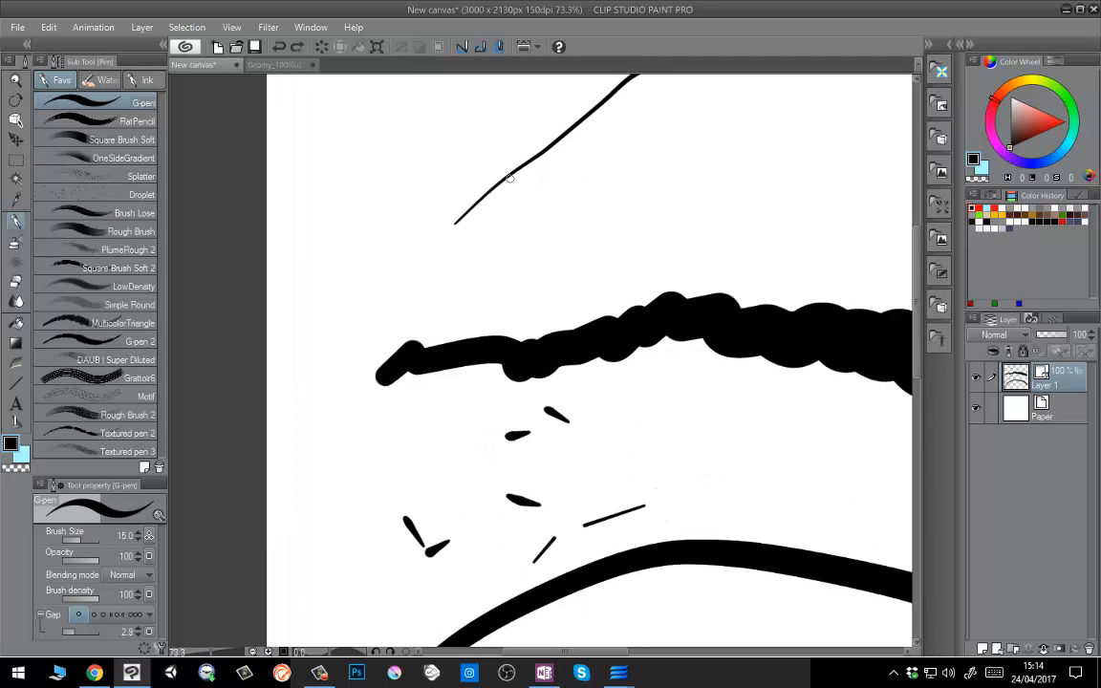
Draw a short branch running downward from the diagonal line with the G-pen at brush size 15.
left_click_drag(513, 179, 551, 242)
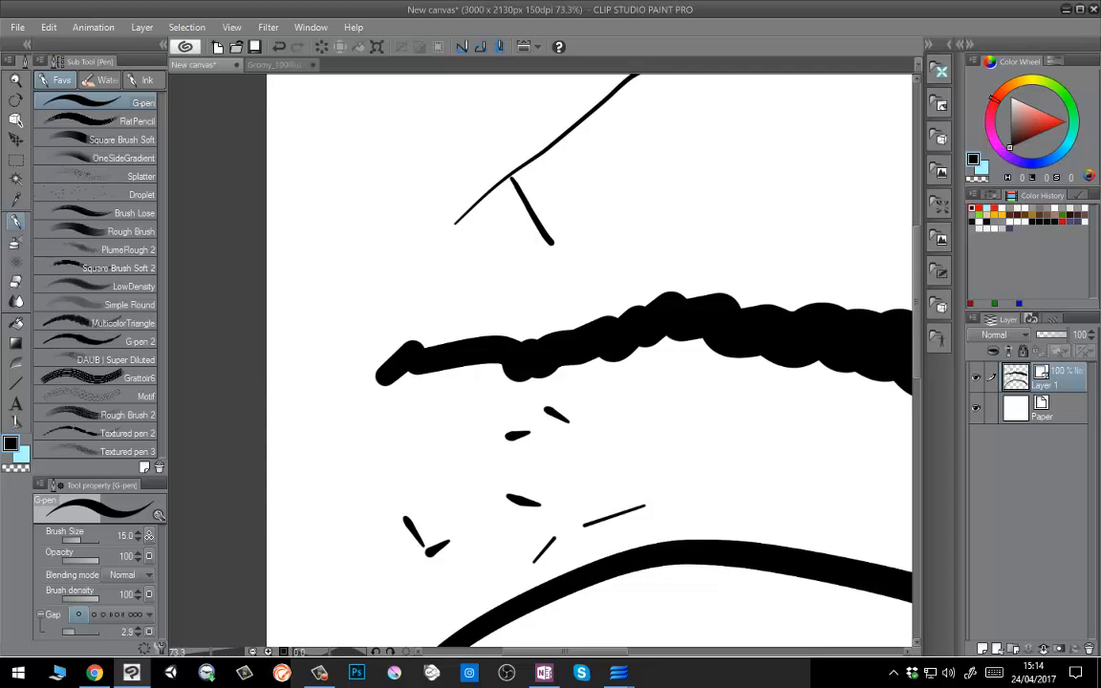
Try to join the short branch to the diagonal line with Connect vector line at brush size 50, undoing each attempt.
left_click(15, 420)
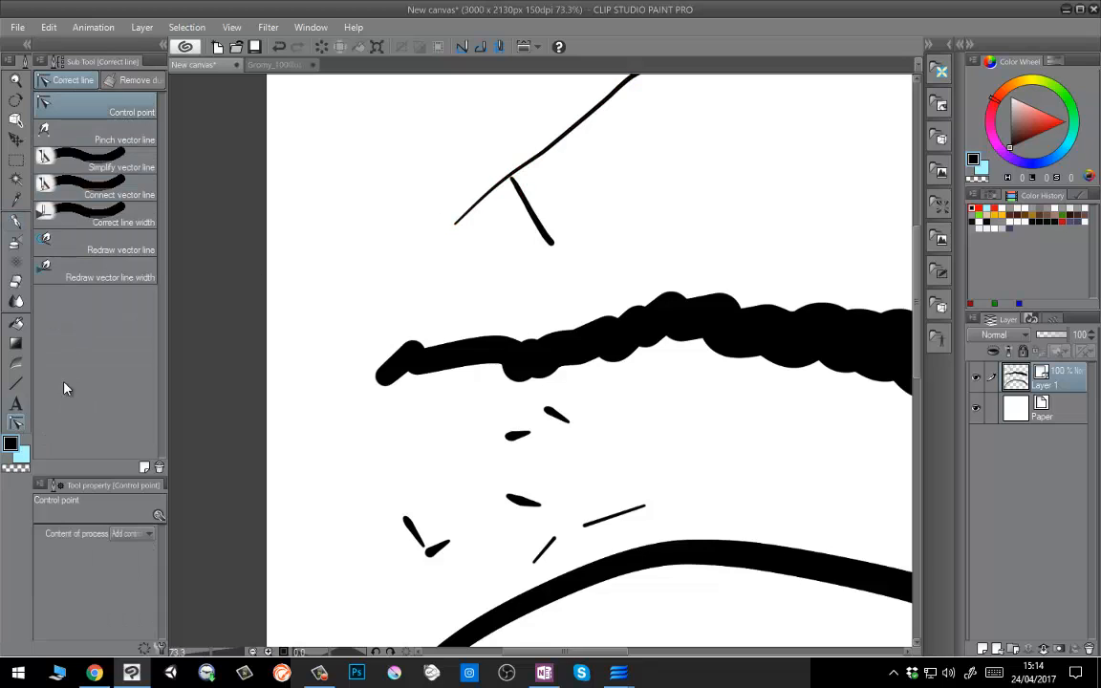
left_click(131, 197)
left_click_drag(521, 151, 507, 192)
key("ctrl+z")
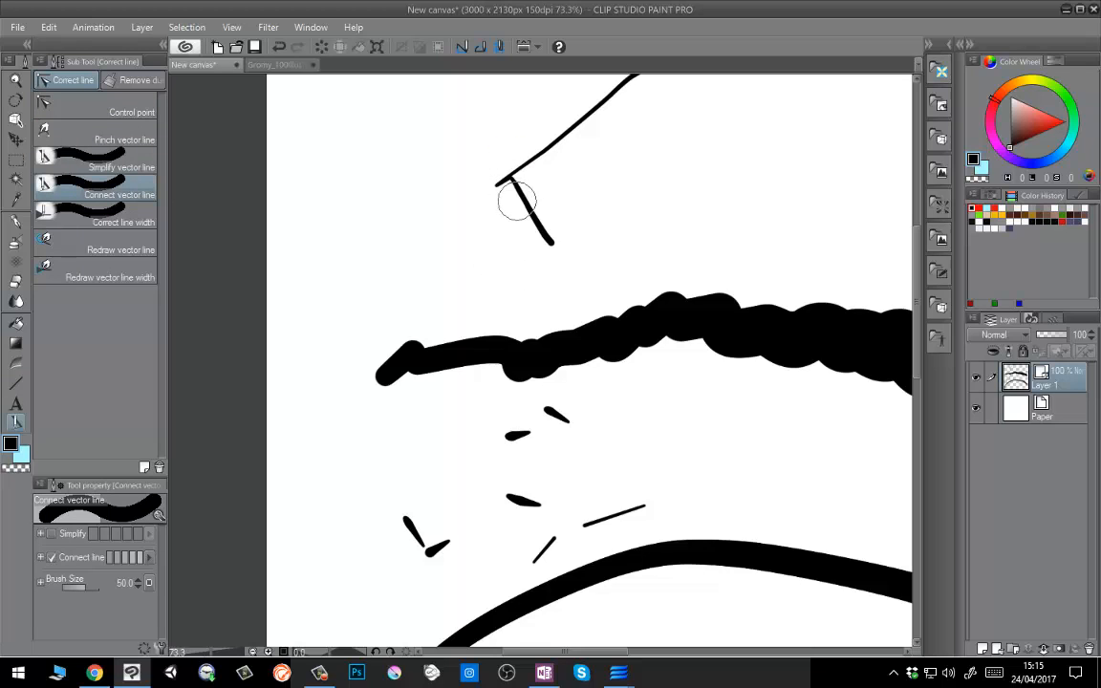
key("ctrl+z")
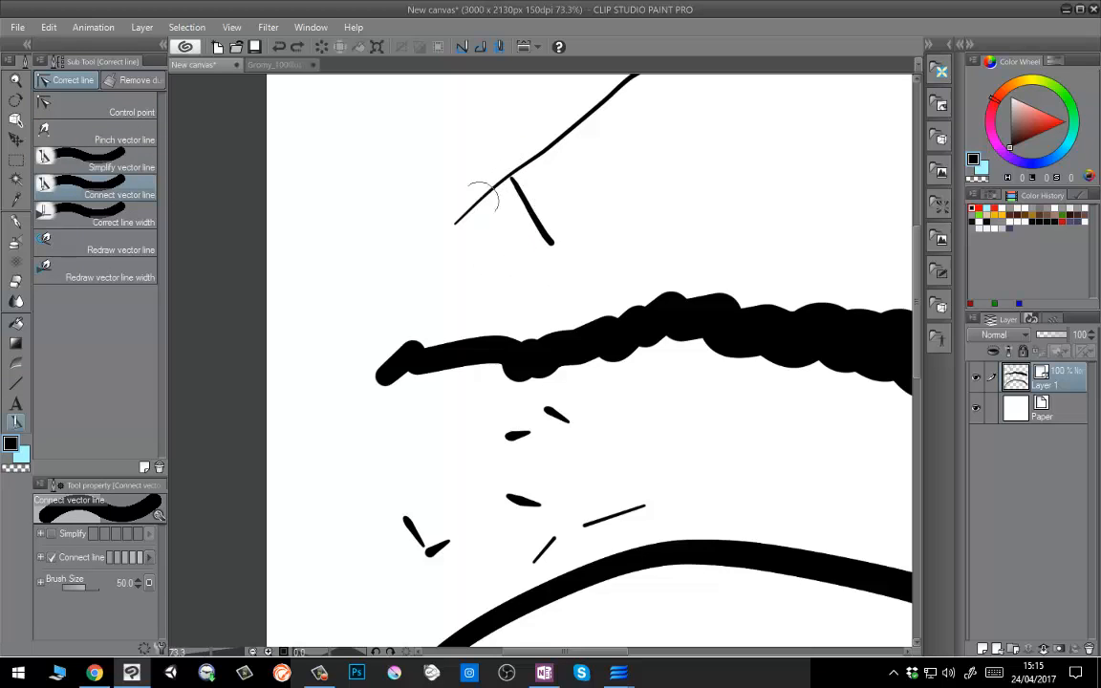
mouse_move(507, 158)
left_mouse_down()
mouse_move(500, 214)
mouse_move(534, 177)
left_mouse_up()
key("ctrl+z")
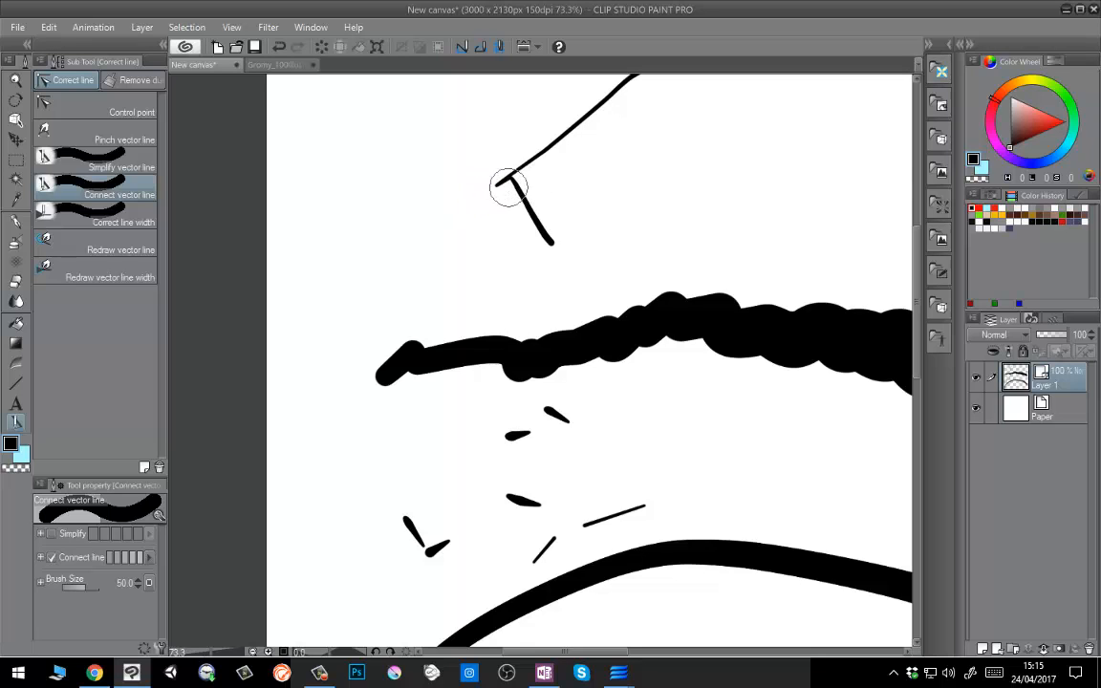
key("ctrl+z")
Draw a thin horizontal line and a near-vertical line almost meeting at a corner, and join them with Connect vector line.
left_click_drag(675, 189, 552, 263)
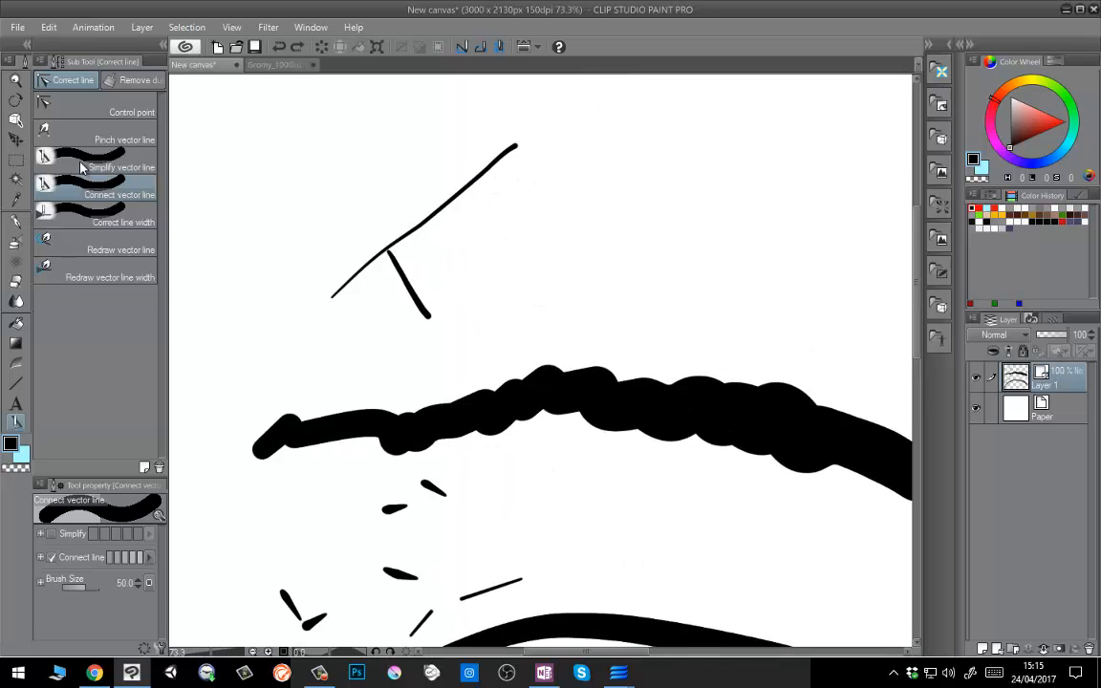
key("p")
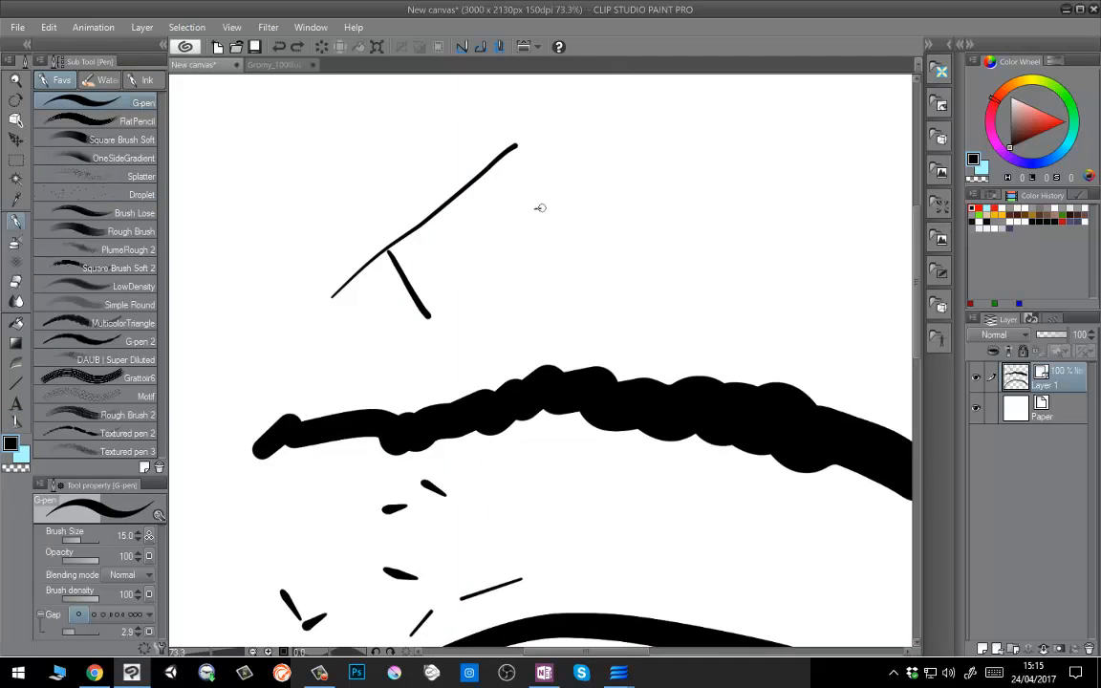
mouse_move(535, 209)
left_mouse_down()
mouse_move(651, 213)
mouse_move(635, 265)
left_mouse_up()
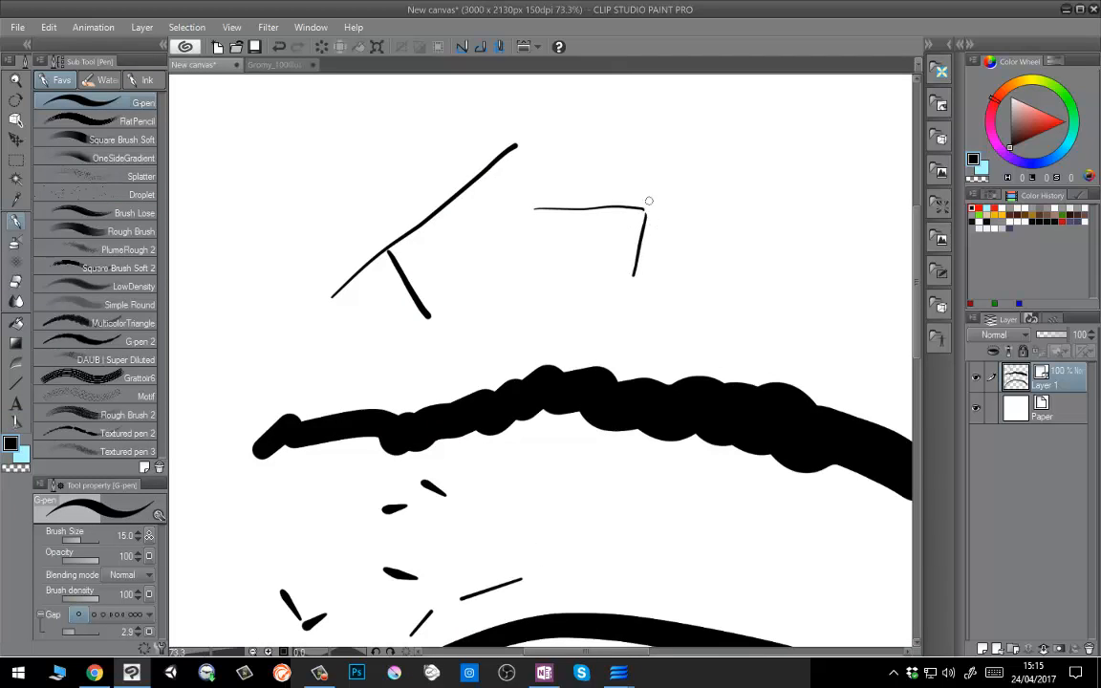
left_click(17, 418)
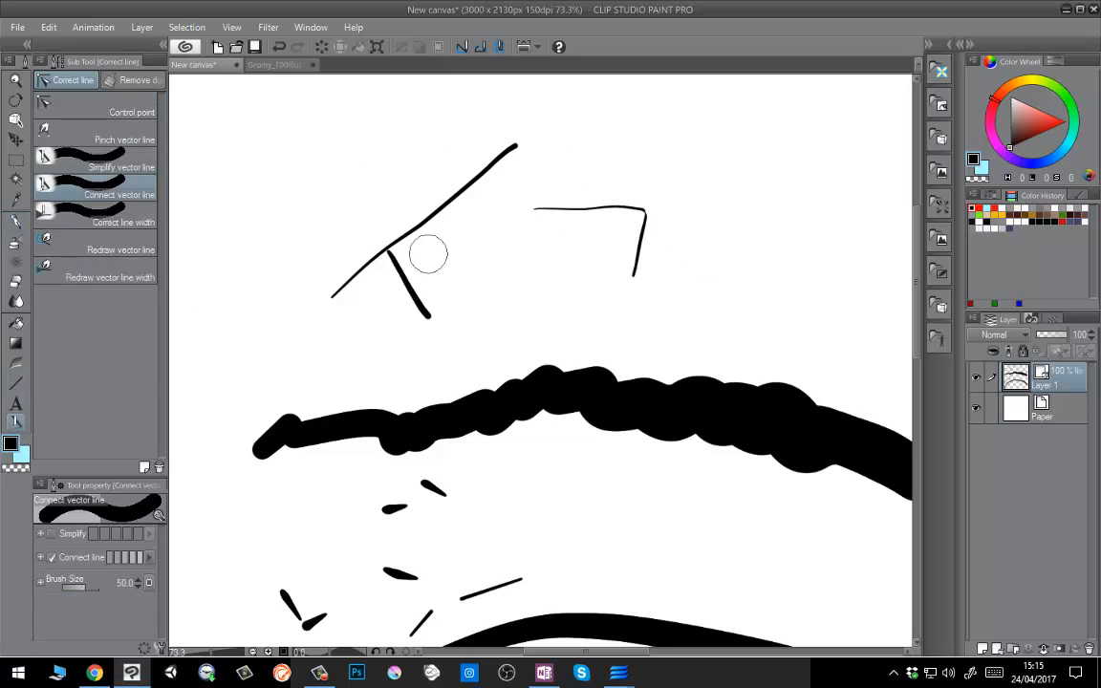
left_click(96, 112)
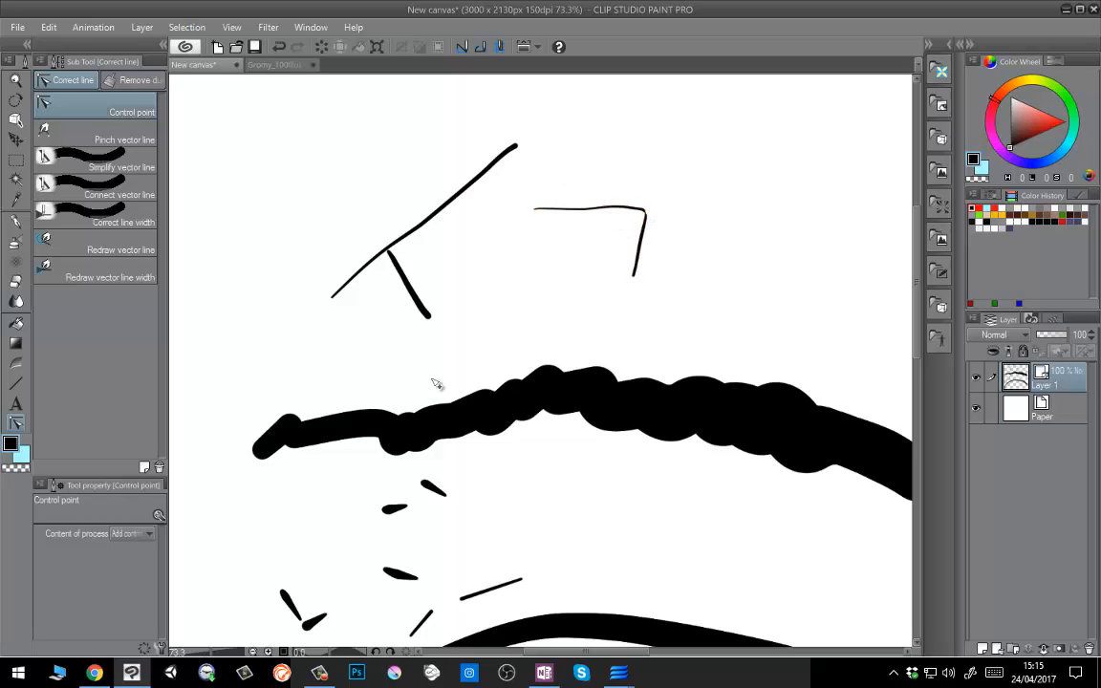
Thicken the corner line, diagonal line and wobbly stroke by 5.0 with Correct line width, and thin parts of them by 5.0.
left_click(122, 230)
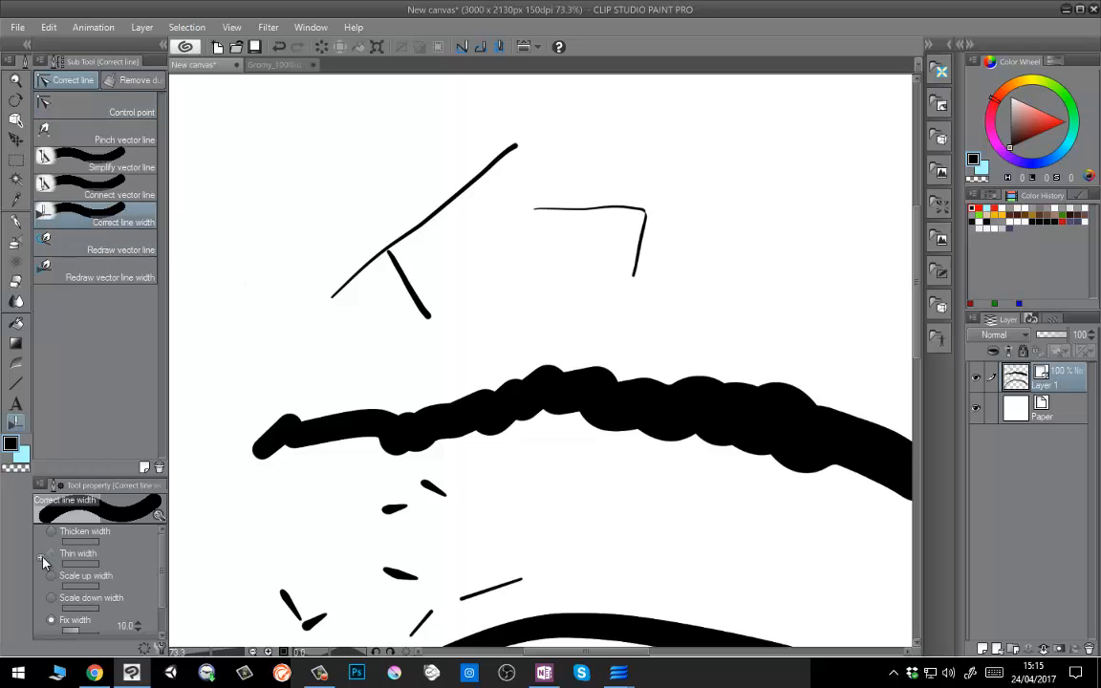
left_click(53, 532)
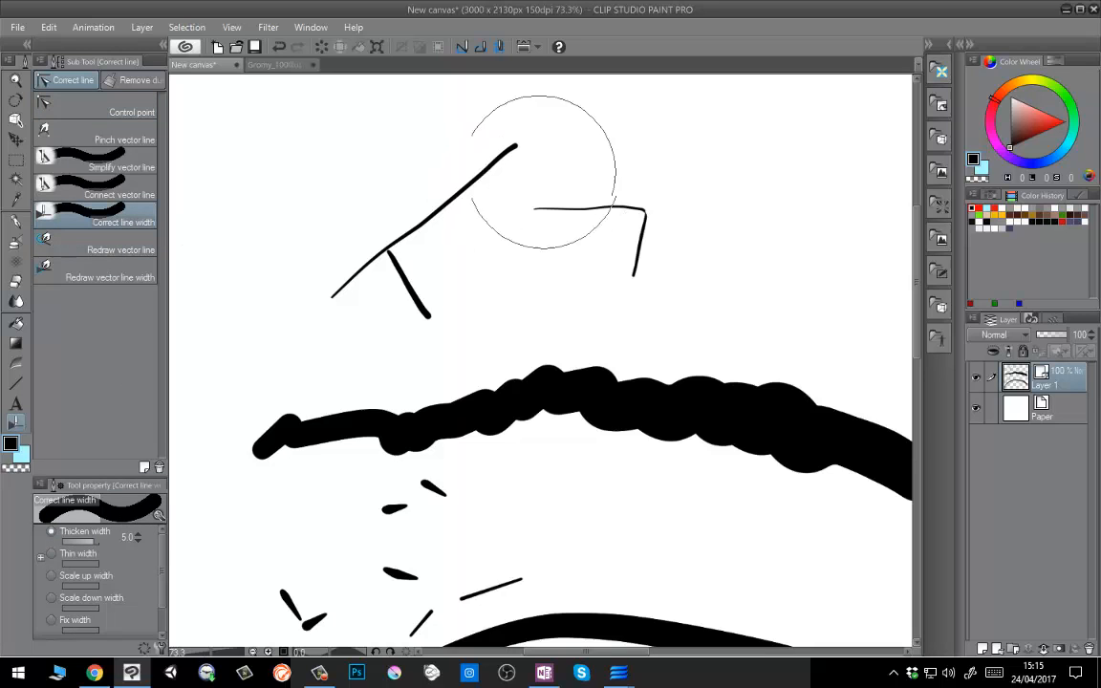
mouse_move(528, 211)
left_mouse_down()
mouse_move(597, 209)
mouse_move(658, 307)
mouse_move(662, 239)
left_mouse_up()
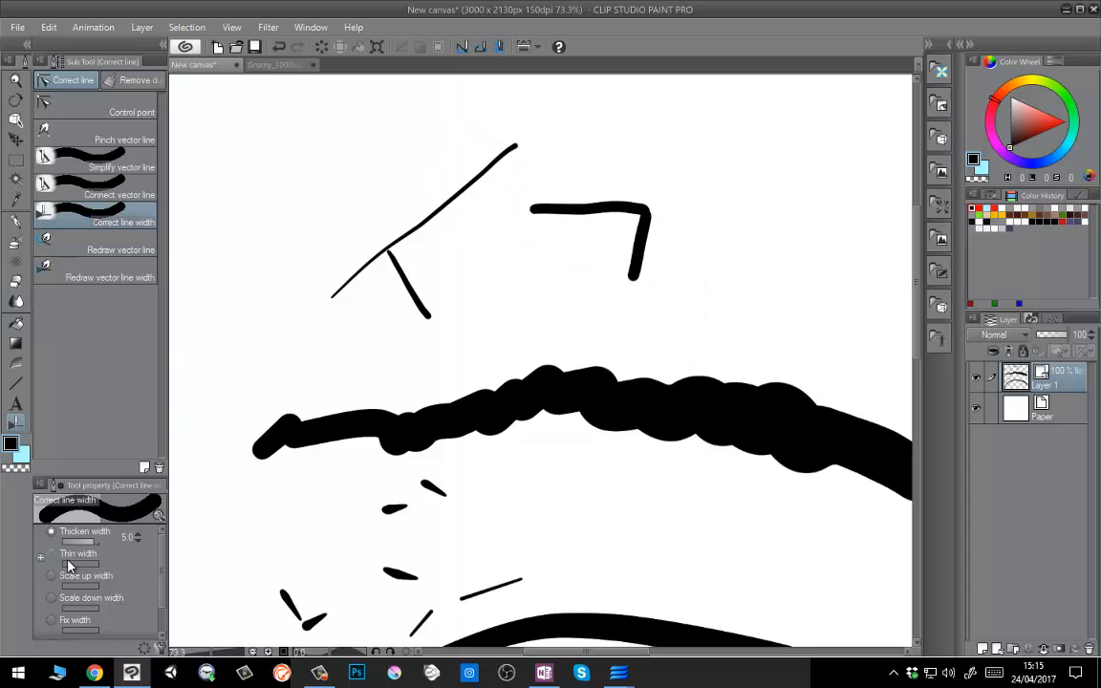
left_click_drag(524, 137, 337, 291)
left_click_drag(287, 426, 674, 420)
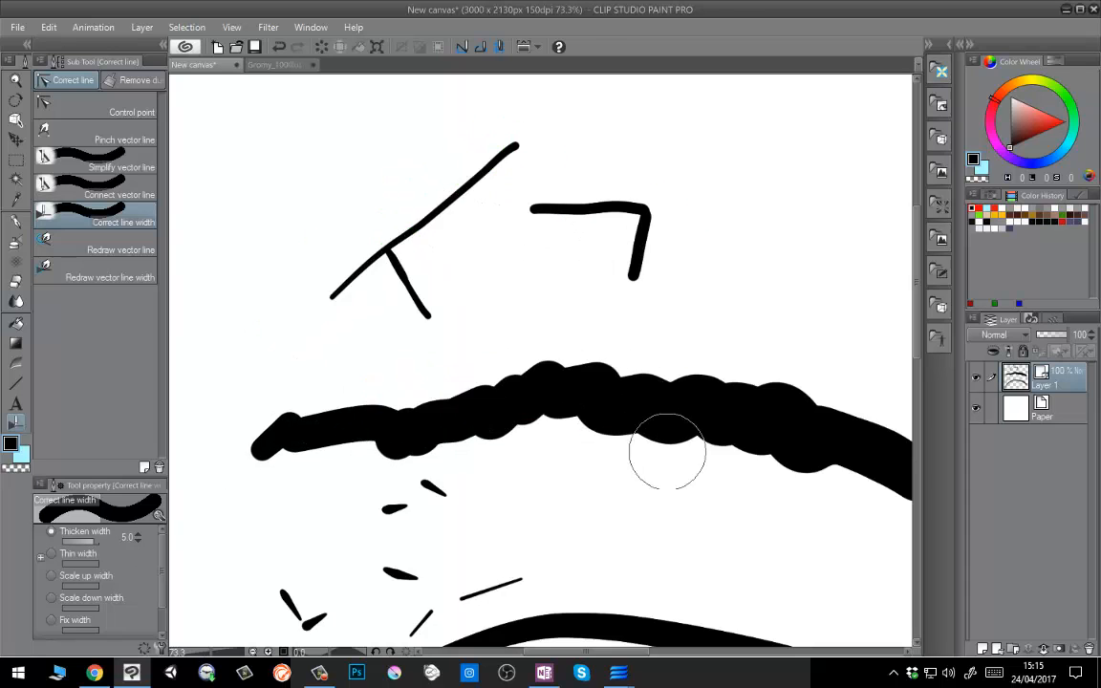
left_click(53, 554)
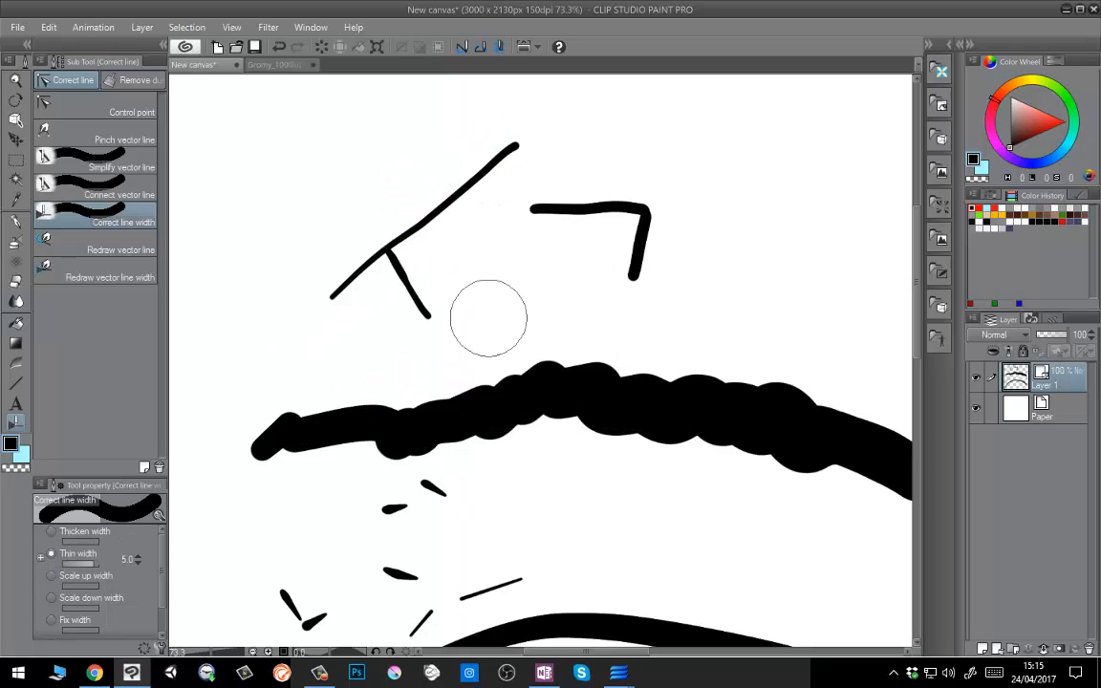
mouse_move(393, 430)
left_mouse_down()
mouse_move(413, 431)
mouse_move(397, 432)
left_mouse_up()
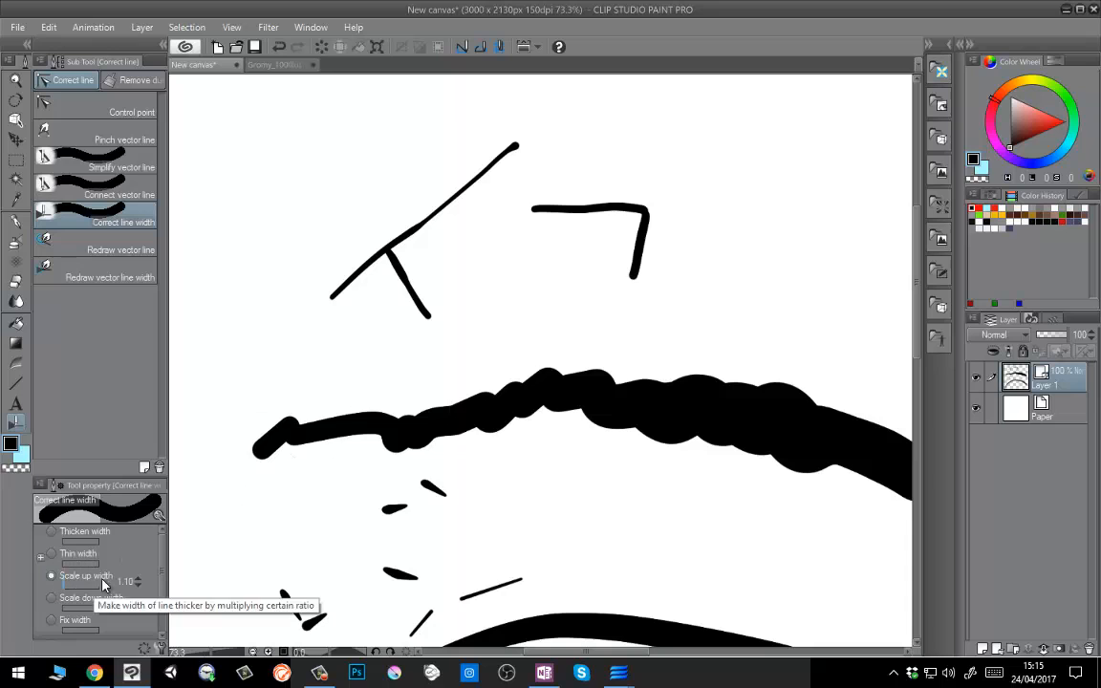
Scale up the width of the wobbly stroke's middle at ratio 1.10, and scale down the corner line's width at 0.90.
left_click(54, 578)
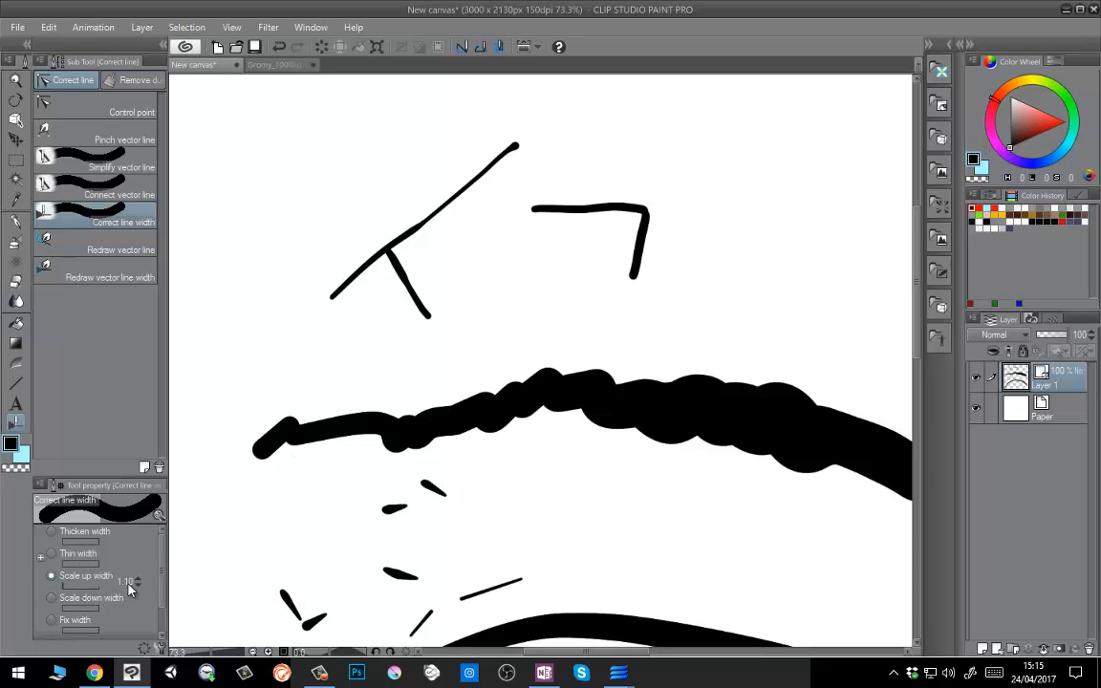
left_click_drag(368, 435, 569, 400)
mouse_move(406, 423)
left_mouse_down()
mouse_move(492, 444)
mouse_move(594, 378)
left_mouse_up()
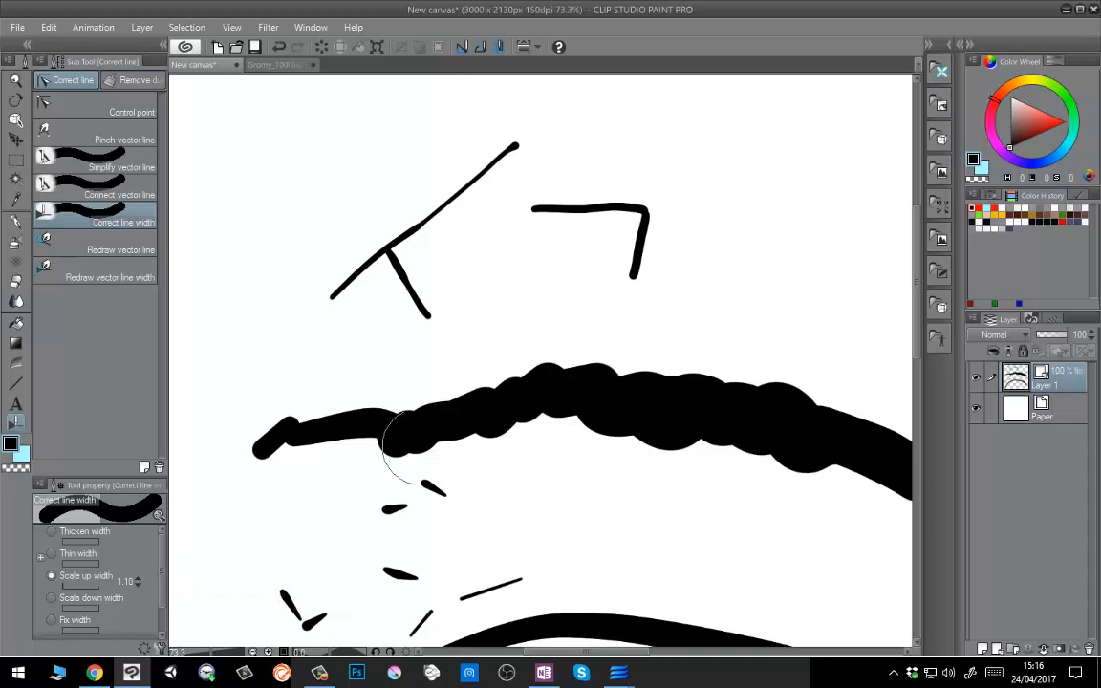
left_click(54, 600)
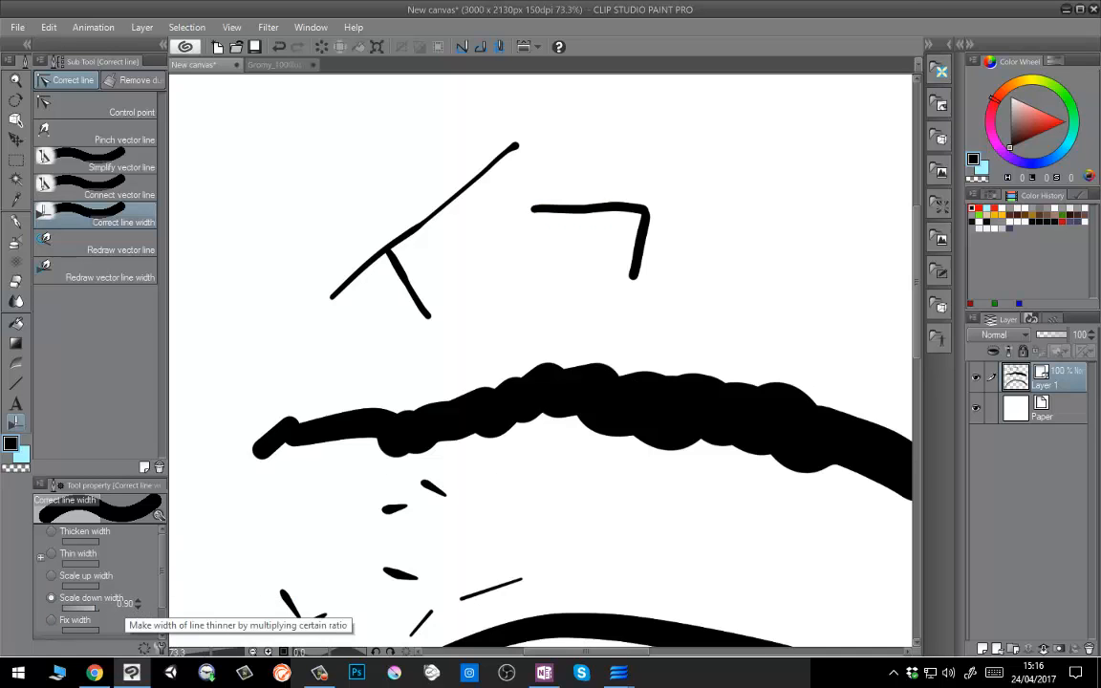
mouse_move(571, 247)
left_mouse_down()
mouse_move(656, 245)
mouse_move(579, 206)
left_mouse_up()
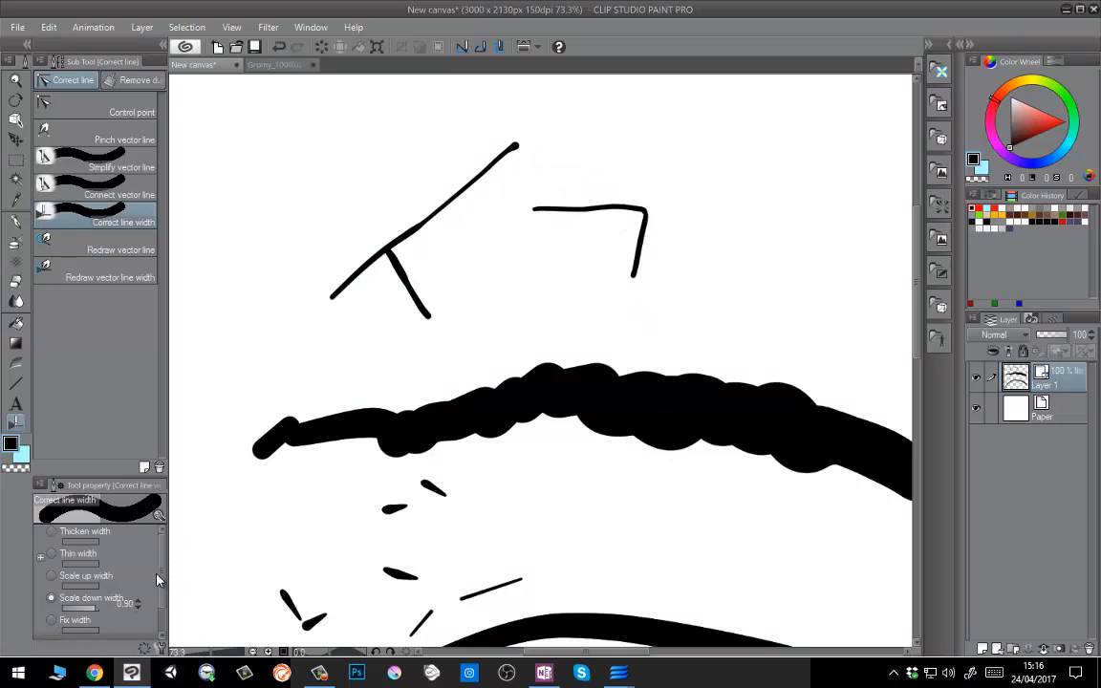
Apply Fix width 10.0 at brush size 100 over most of the wobbly stroke and the diagonal line with its branch.
left_click_drag(167, 619, 170, 619)
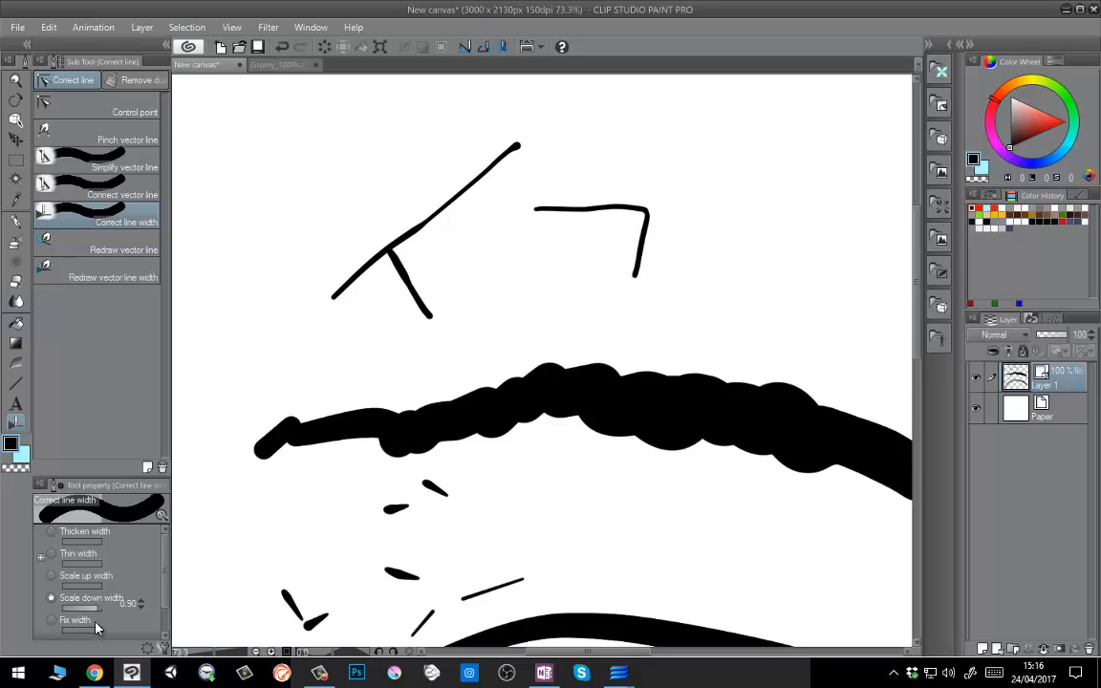
left_click(63, 623)
scroll(150, 510, "down", 1)
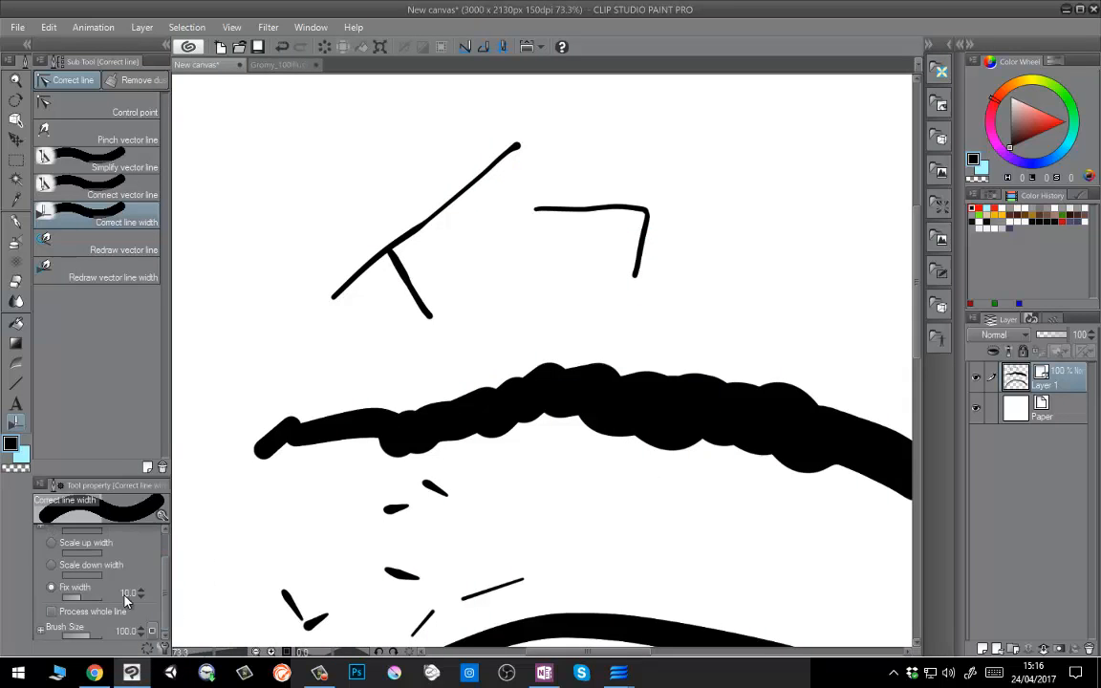
mouse_move(256, 452)
left_mouse_down()
mouse_move(478, 411)
mouse_move(422, 432)
mouse_move(300, 449)
mouse_move(556, 390)
left_mouse_up()
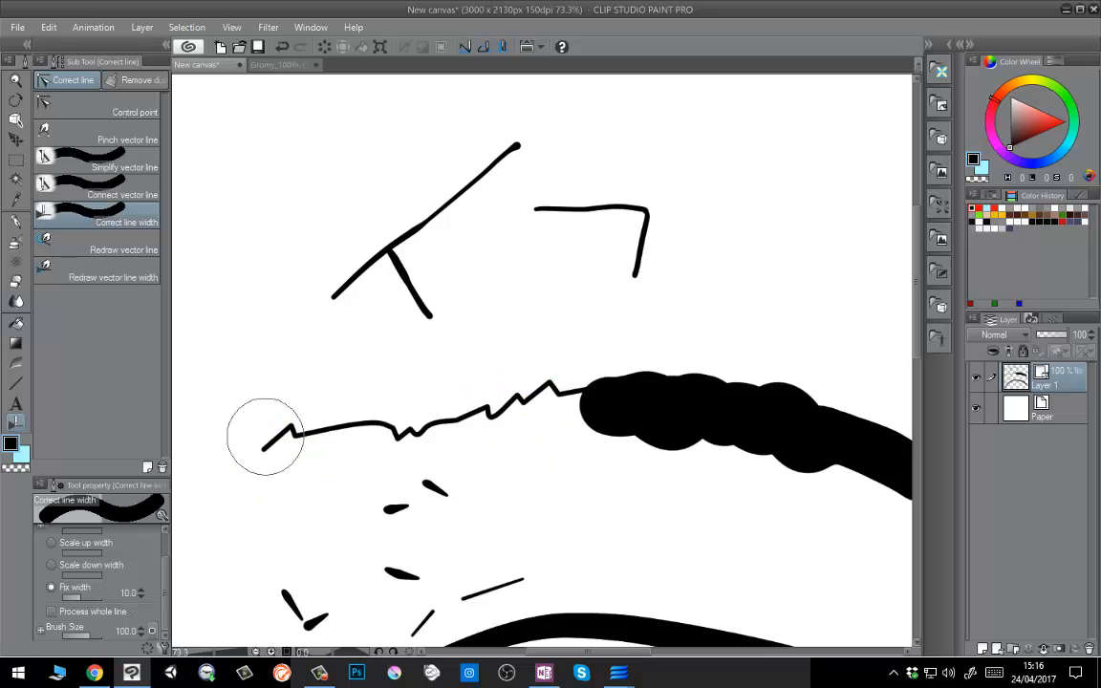
mouse_move(668, 393)
left_mouse_down()
mouse_move(713, 393)
mouse_move(825, 489)
left_mouse_up()
mouse_move(541, 143)
left_mouse_down()
mouse_move(376, 293)
mouse_move(330, 282)
mouse_move(467, 348)
left_mouse_up()
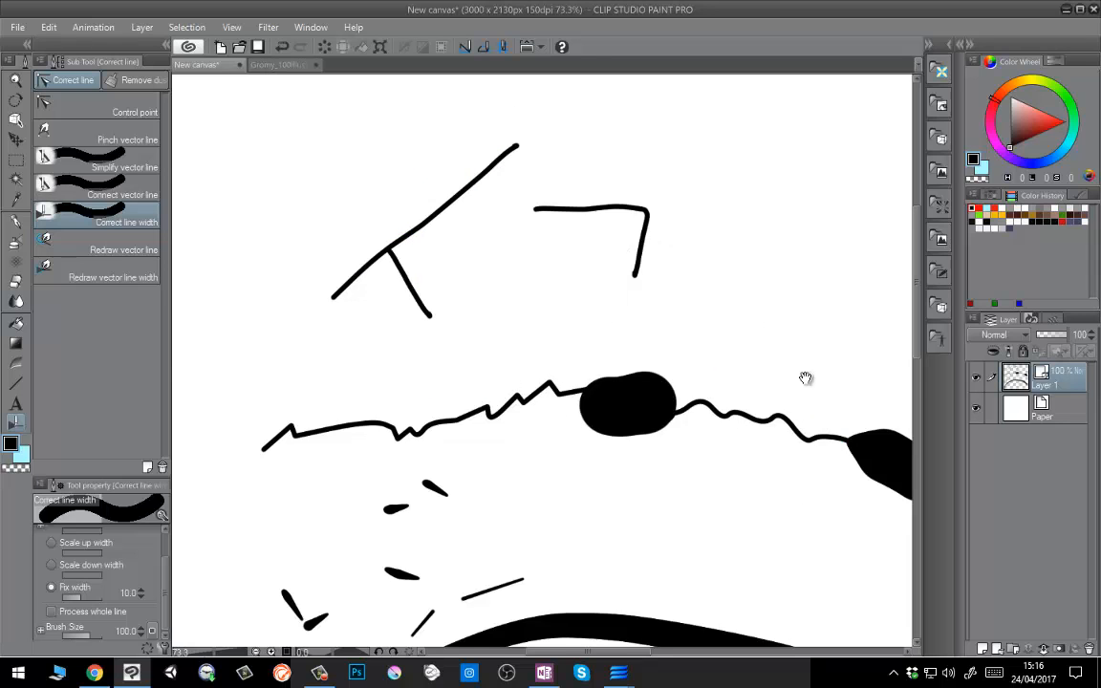
Apply the 10.0 fixed width to the far end of the wobbly stroke and to the short dashes above the arched stroke.
left_click_drag(806, 378, 564, 296)
left_click_drag(600, 346, 763, 477)
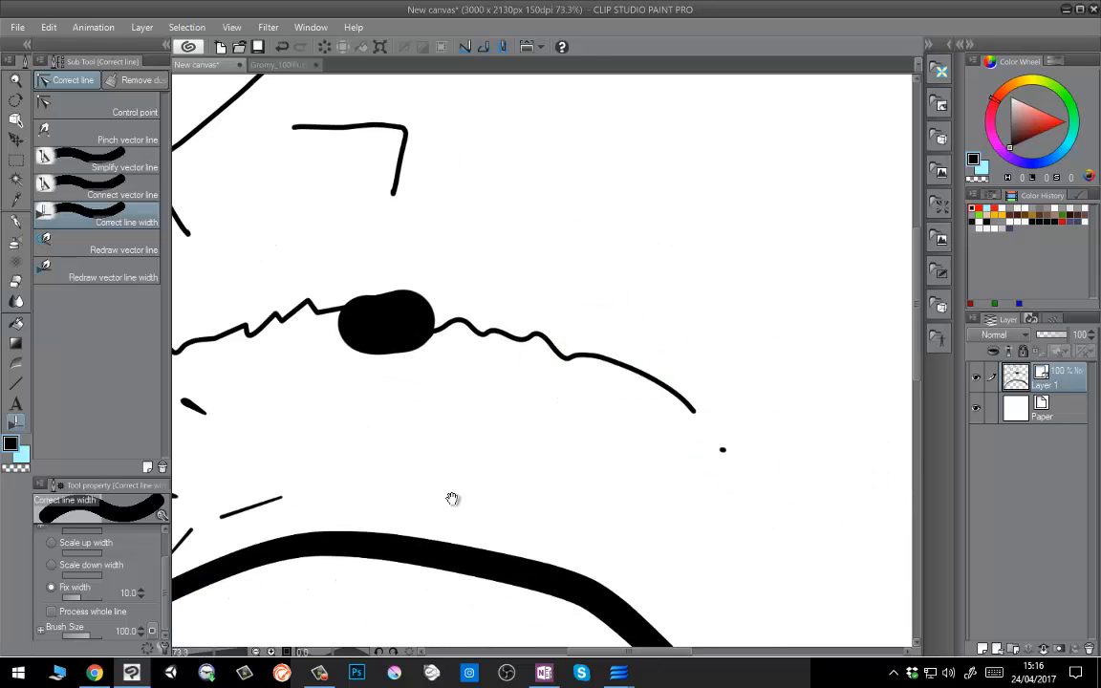
left_click_drag(452, 499, 764, 461)
left_click_drag(419, 414, 356, 509)
mouse_move(422, 464)
left_mouse_down()
mouse_move(579, 455)
mouse_move(571, 461)
left_mouse_up()
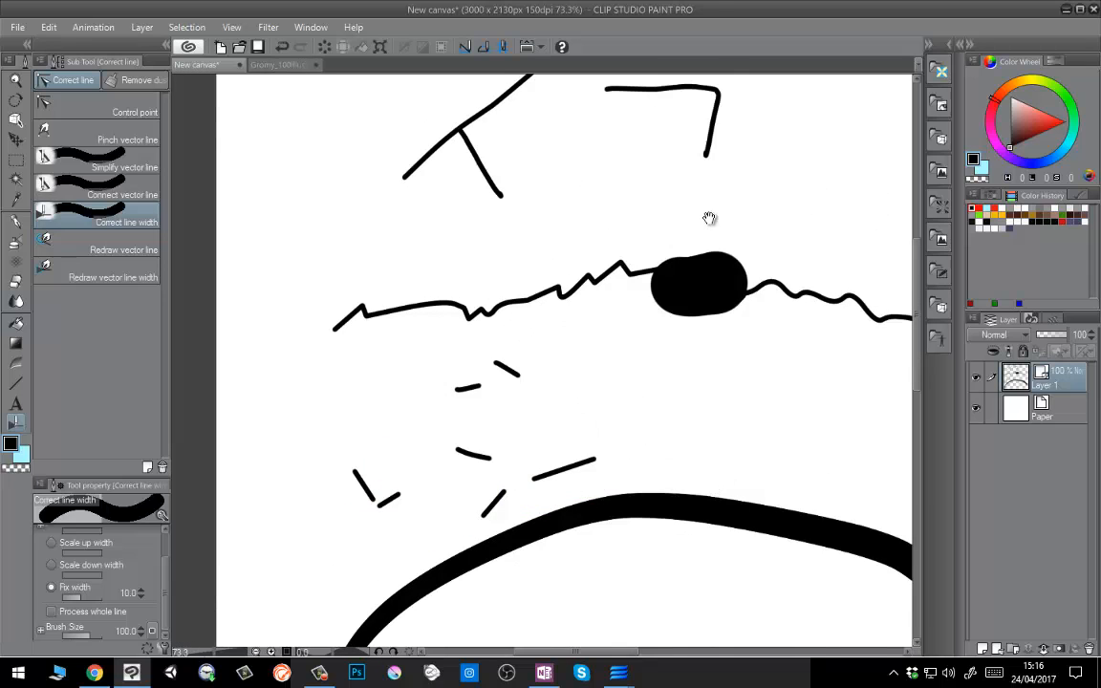
Enable Process whole line and try Fix width 10.0 on the entire wobbly stroke, undoing the result.
left_click_drag(780, 292, 697, 346)
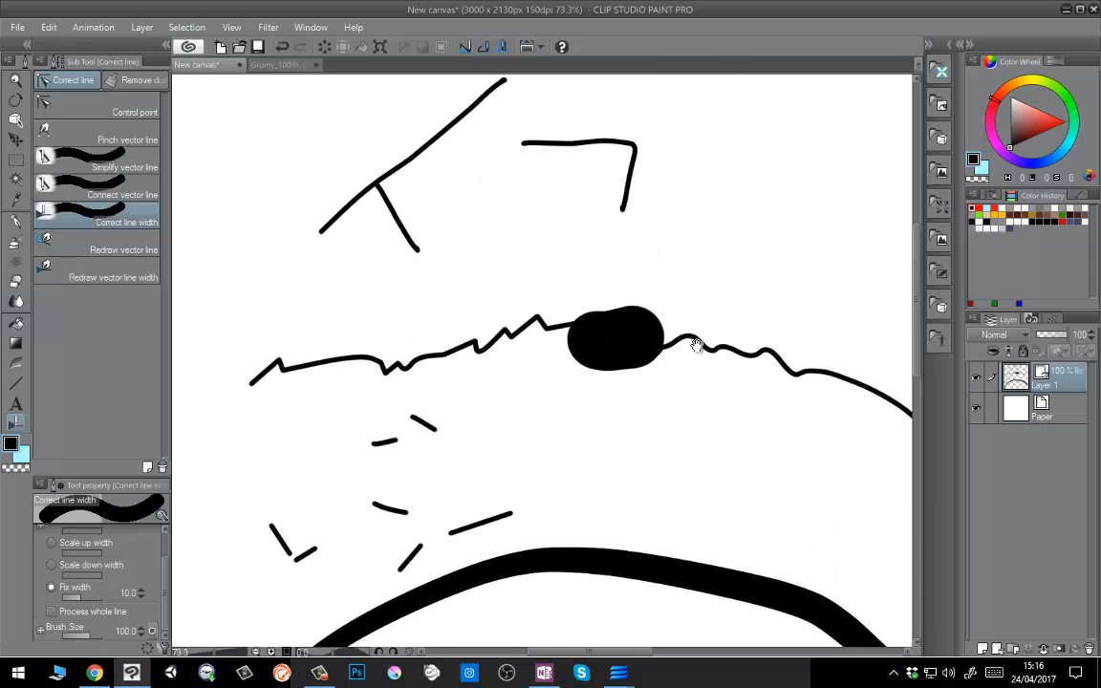
left_click(52, 613)
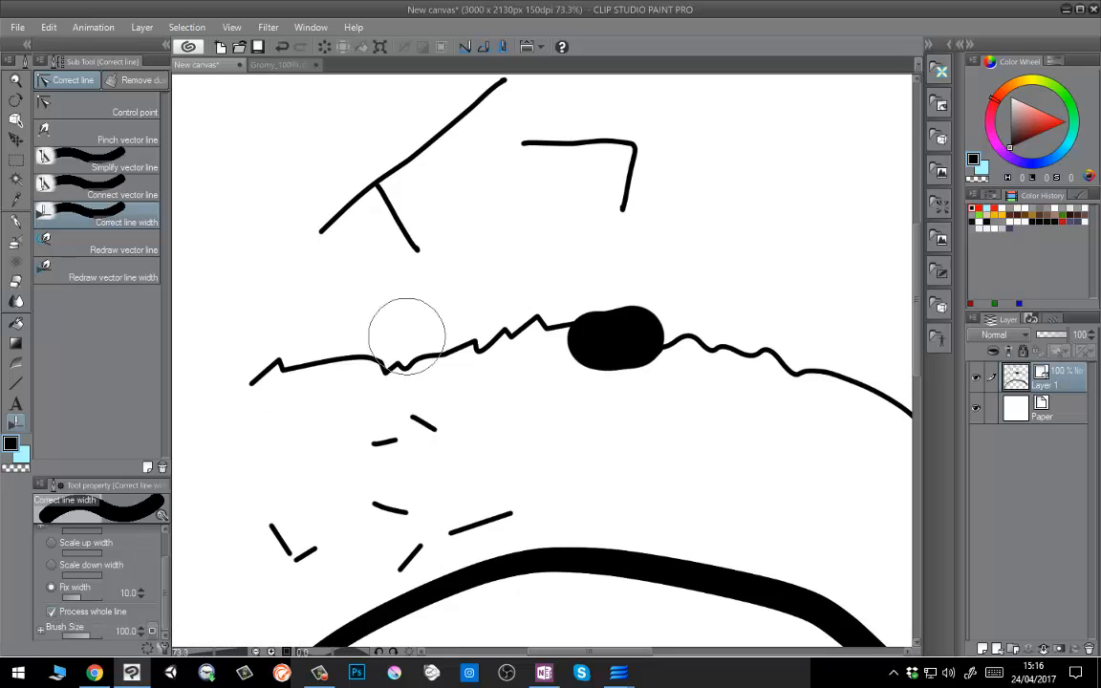
left_click_drag(406, 309, 419, 410)
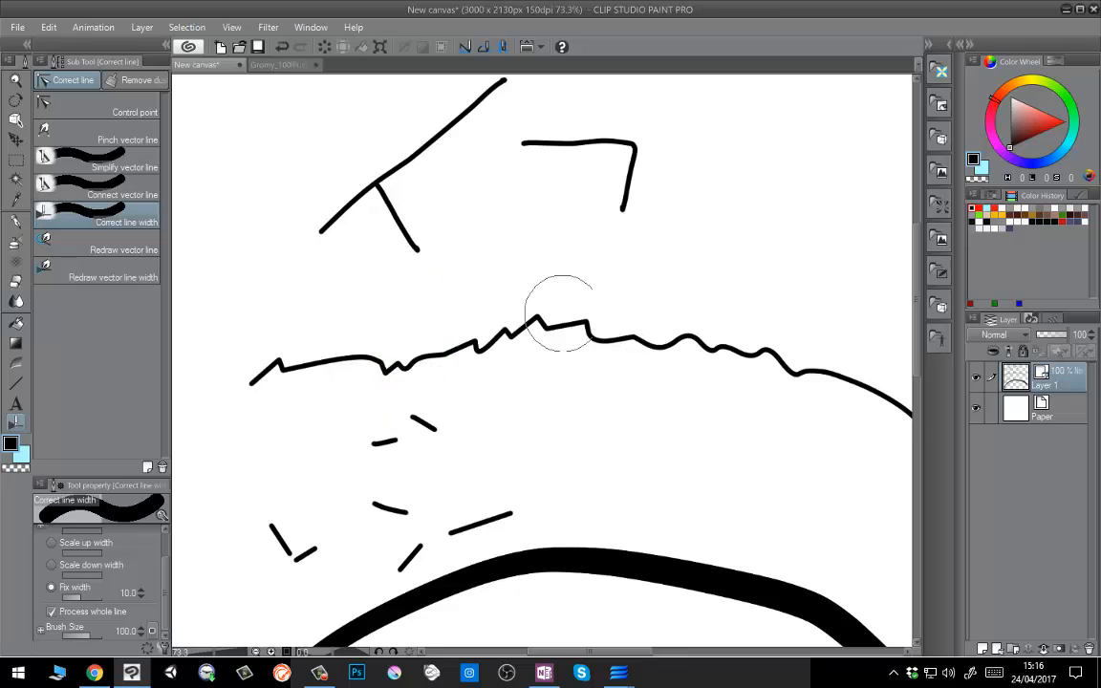
key("ctrl+z")
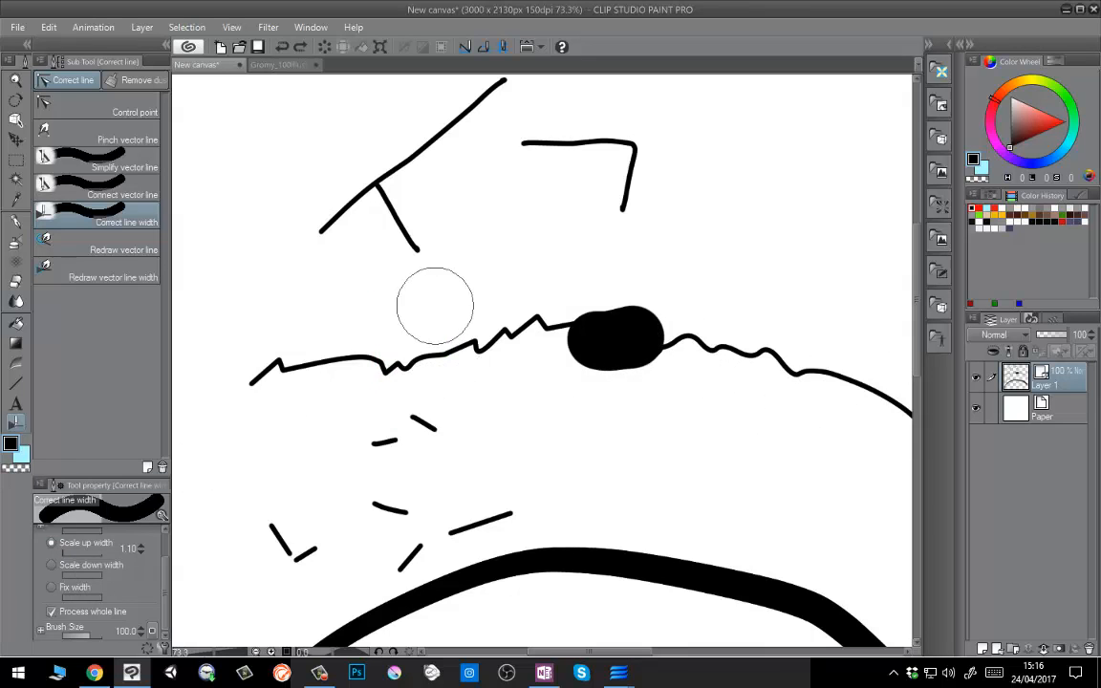
Scale up the width of the whole wobbly stroke at ratio 1.10 with repeated passes.
mouse_move(413, 295)
left_mouse_down()
mouse_move(442, 332)
mouse_move(453, 402)
left_mouse_up()
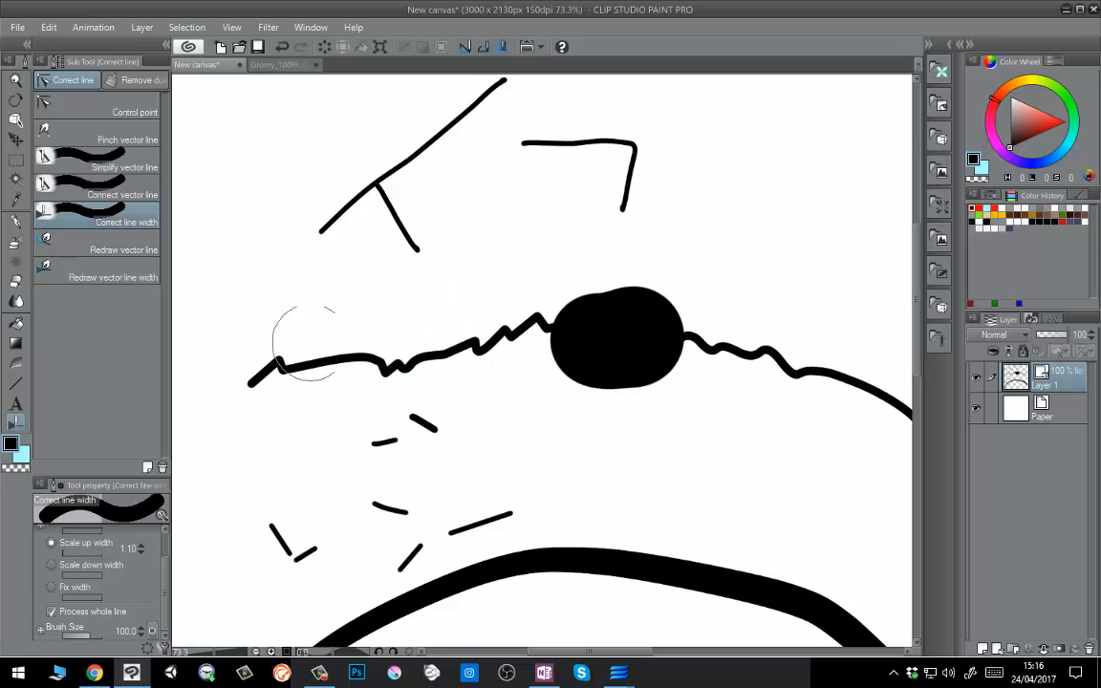
left_click_drag(423, 277, 472, 411)
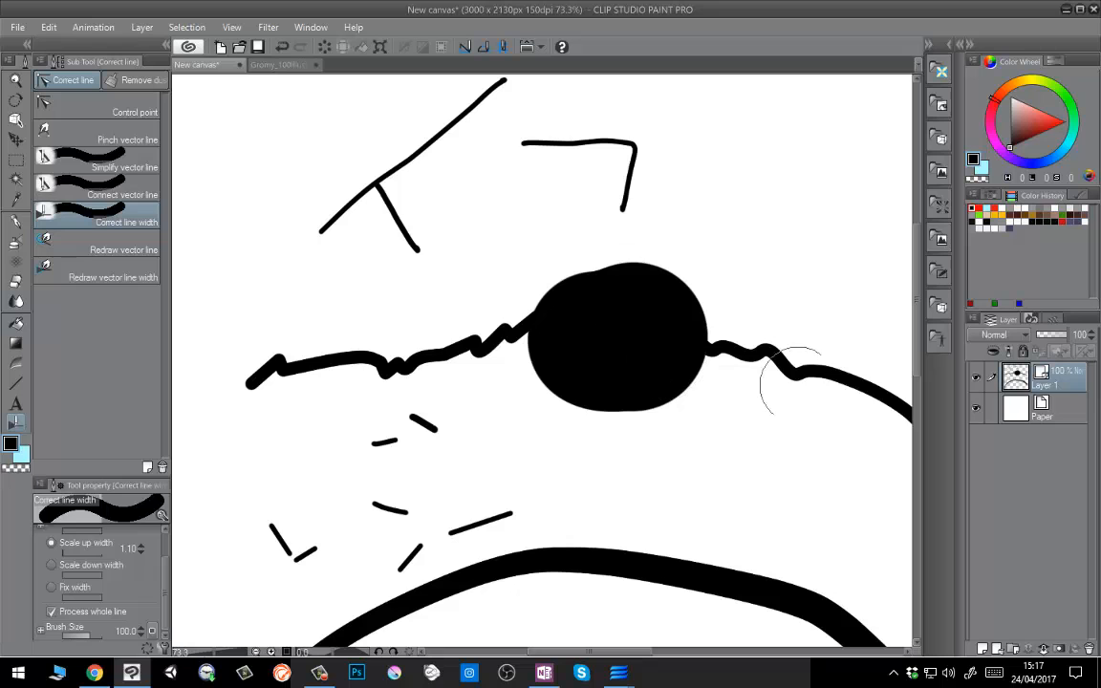
Scale down the whole wobbly stroke's width at ratio 0.90, and thicken it and the dash beneath with Thicken width 5.0.
left_click(53, 565)
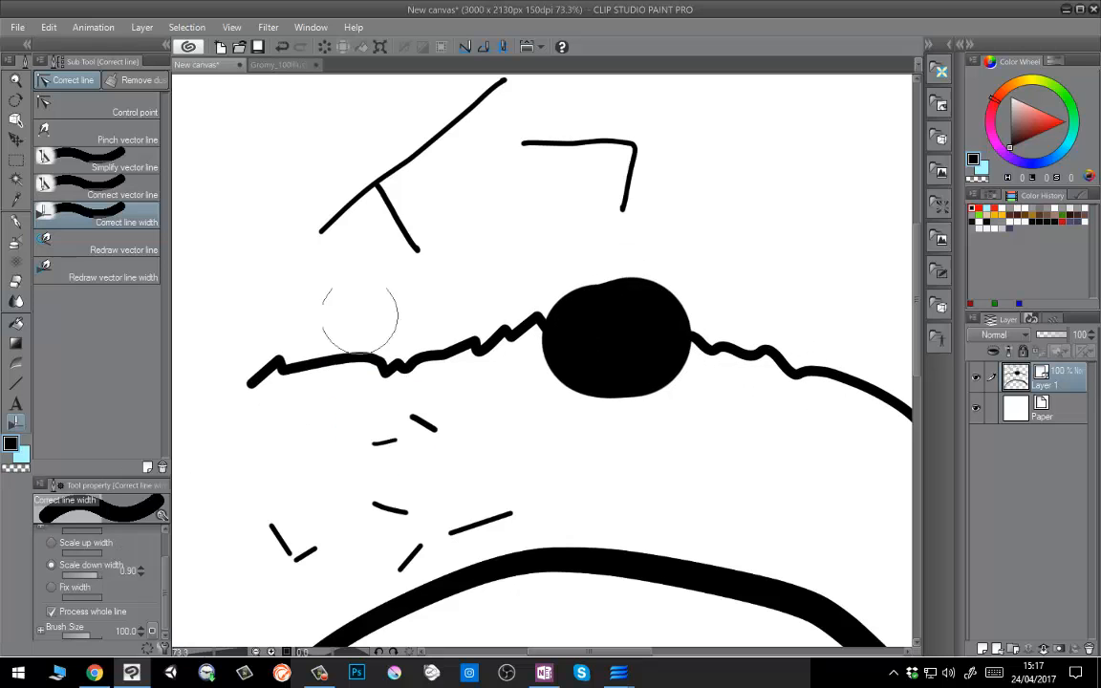
mouse_move(359, 320)
left_mouse_down()
mouse_move(369, 438)
mouse_move(369, 422)
left_mouse_up()
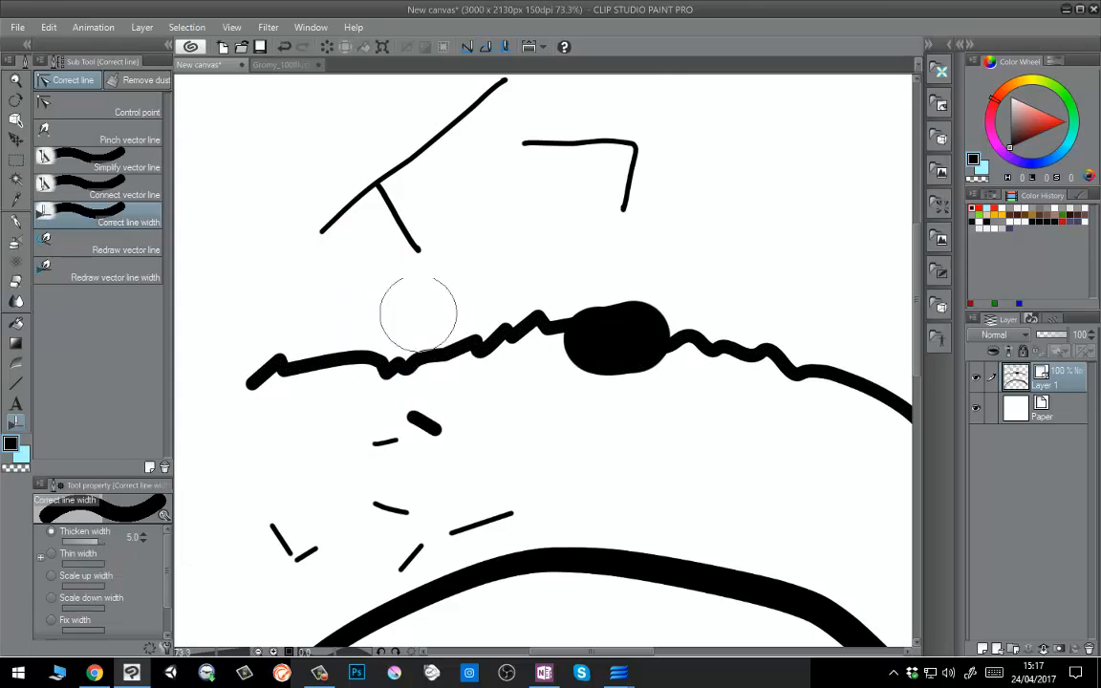
mouse_move(418, 315)
left_mouse_down()
mouse_move(406, 314)
mouse_move(408, 298)
mouse_move(422, 421)
left_mouse_up()
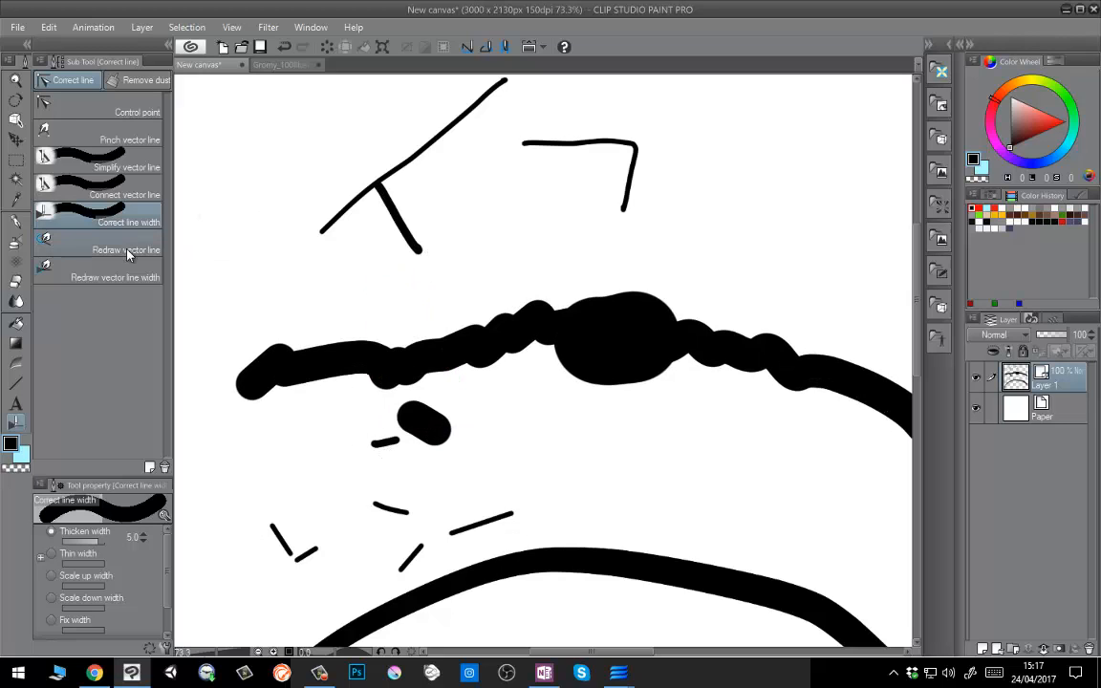
Reshape the thick wobbly stroke into tall peaks and deep dips with Redraw vector line, continuing down its far side.
left_click(156, 248)
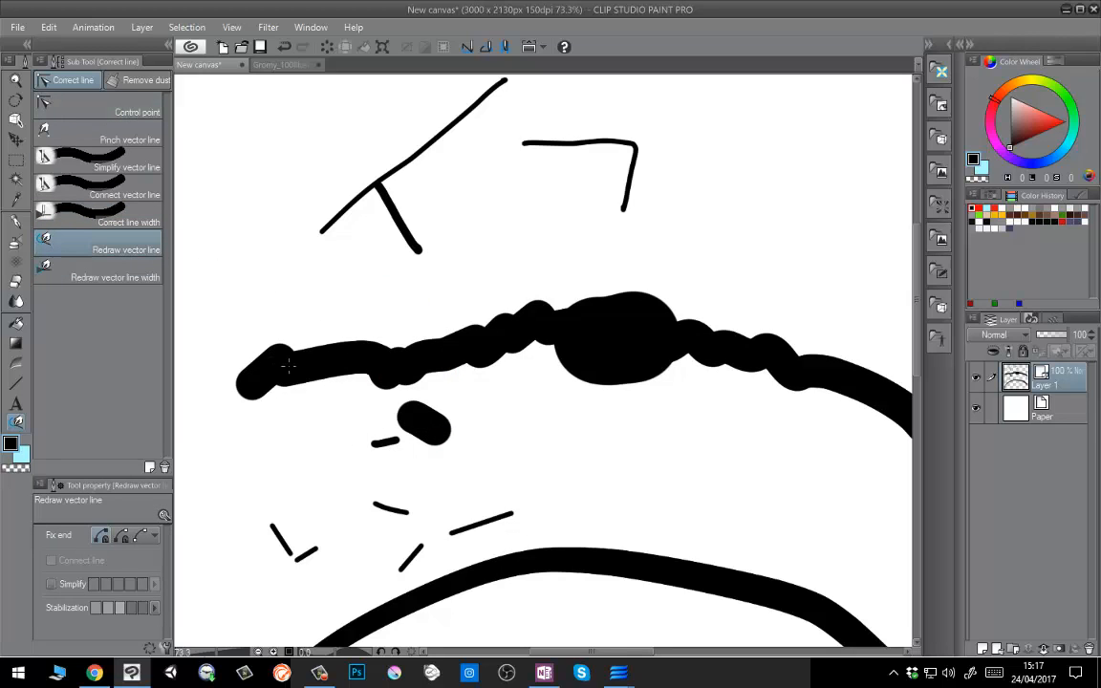
mouse_move(314, 364)
left_mouse_down()
mouse_move(430, 287)
mouse_move(492, 262)
mouse_move(636, 241)
mouse_move(615, 307)
mouse_move(660, 191)
mouse_move(793, 211)
mouse_move(839, 368)
mouse_move(627, 163)
mouse_move(559, 239)
mouse_move(681, 149)
mouse_move(841, 195)
mouse_move(820, 401)
mouse_move(903, 432)
left_mouse_up()
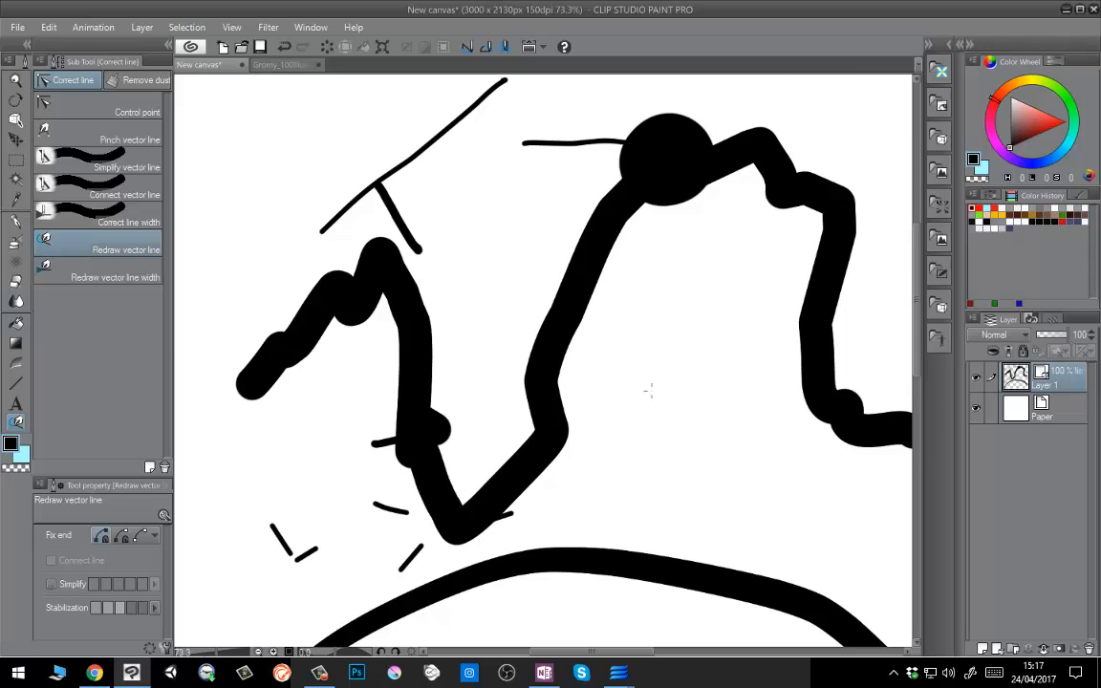
left_click_drag(649, 390, 539, 346)
mouse_move(579, 115)
left_mouse_down()
mouse_move(656, 120)
mouse_move(679, 212)
mouse_move(669, 270)
mouse_move(763, 386)
mouse_move(801, 490)
mouse_move(781, 592)
mouse_move(777, 386)
left_mouse_up()
Set Fix end to its third option, redraw the thick stroke's right end into a rising V, and curve its middle section.
left_click(141, 536)
mouse_move(791, 469)
left_mouse_down()
mouse_move(846, 305)
mouse_move(721, 249)
left_mouse_up()
left_click_drag(796, 492, 901, 314)
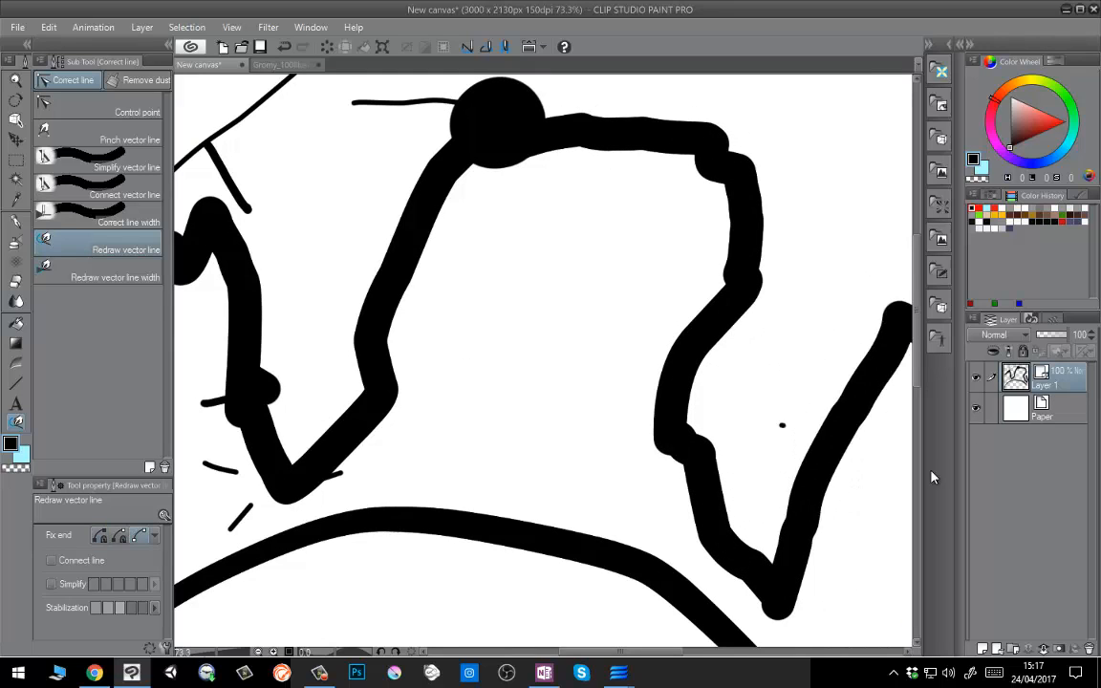
mouse_move(393, 274)
left_mouse_down()
mouse_move(391, 428)
mouse_move(468, 430)
left_mouse_up()
Redraw the thick stroke's left end downward toward the arched stroke and reshape the adjoining section into a zigzag.
left_click_drag(335, 306, 749, 256)
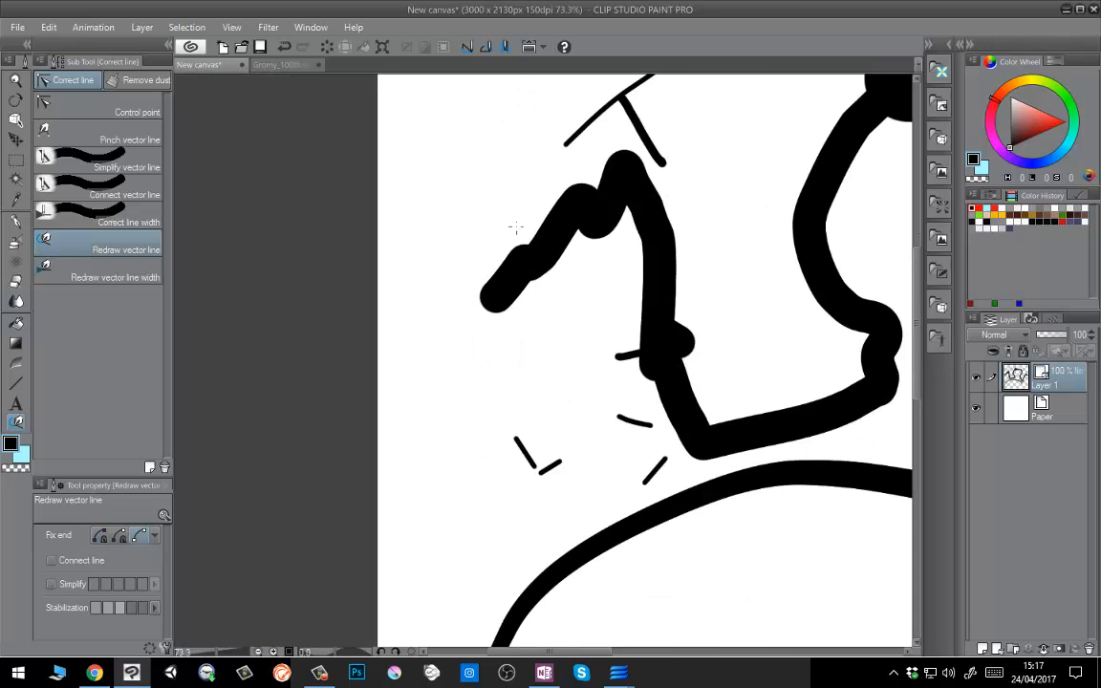
mouse_move(516, 267)
left_mouse_down()
mouse_move(616, 229)
mouse_move(498, 288)
mouse_move(393, 467)
mouse_move(426, 495)
left_mouse_up()
left_click_drag(535, 524, 472, 524)
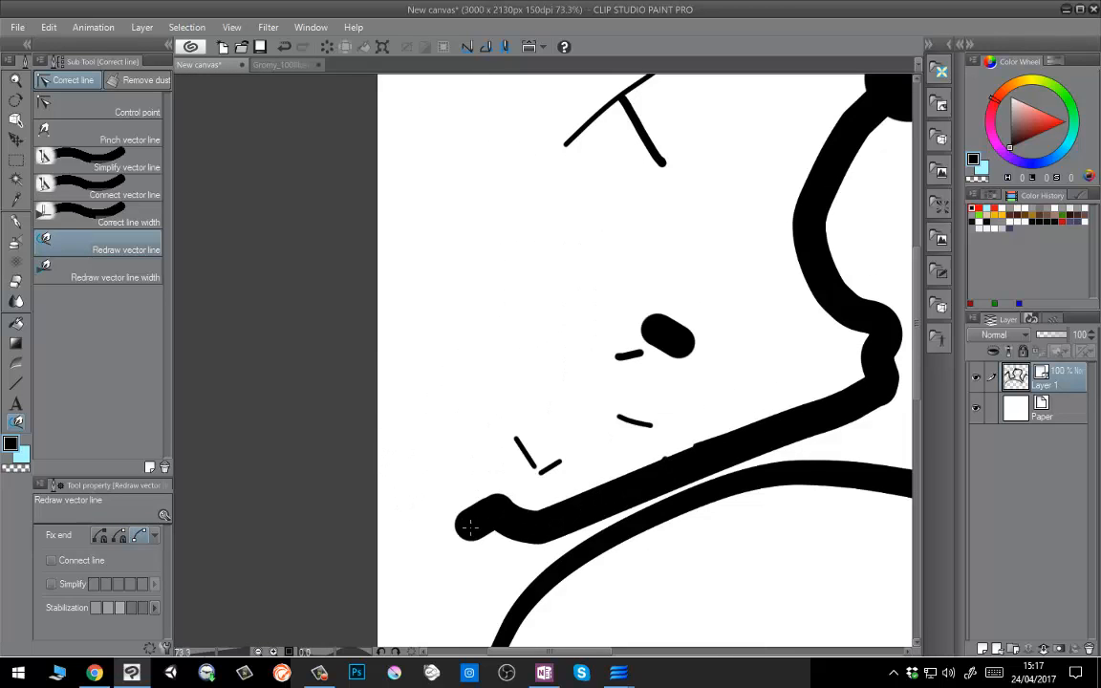
left_click_drag(483, 574, 466, 552)
mouse_move(577, 531)
left_mouse_down()
mouse_move(619, 477)
mouse_move(904, 385)
left_mouse_up()
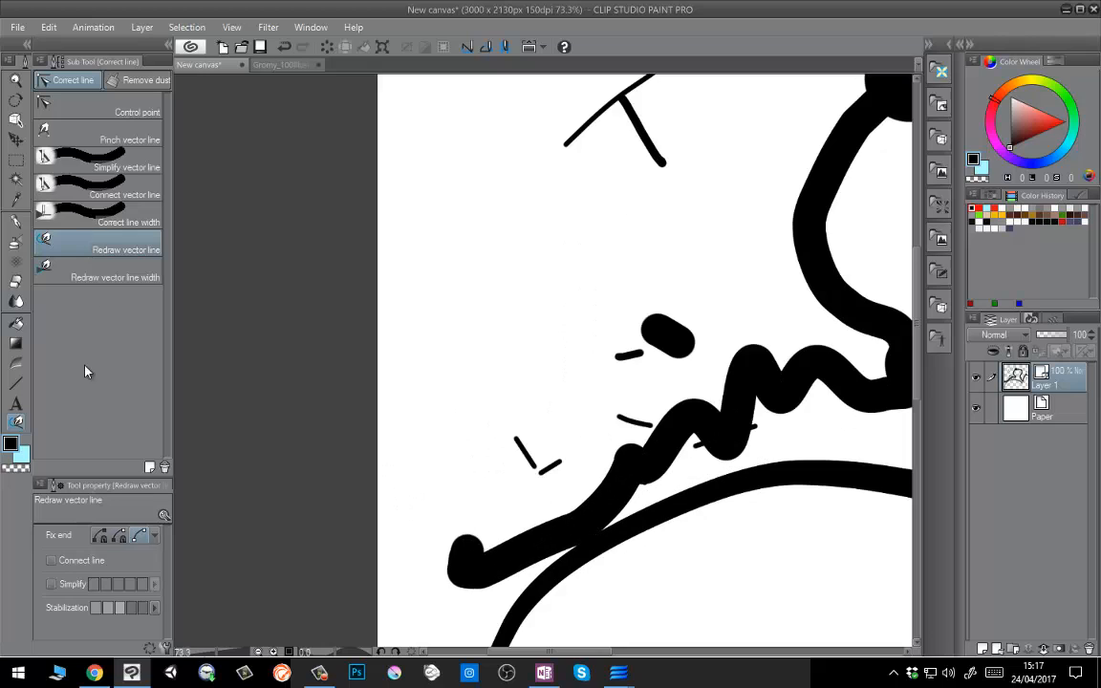
Use Redraw vector line width at brush size 50 on the stroke's left part and hump, checking the pen pressure settings in between.
left_click(122, 279)
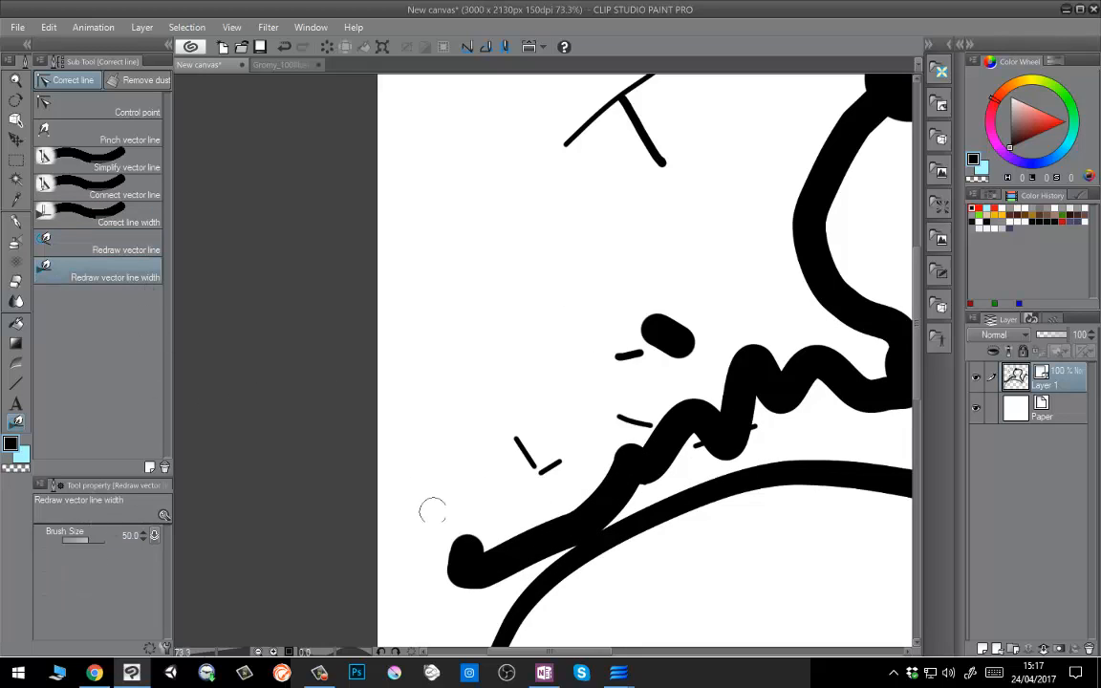
mouse_move(432, 511)
left_mouse_down()
mouse_move(449, 551)
mouse_move(741, 453)
left_mouse_up()
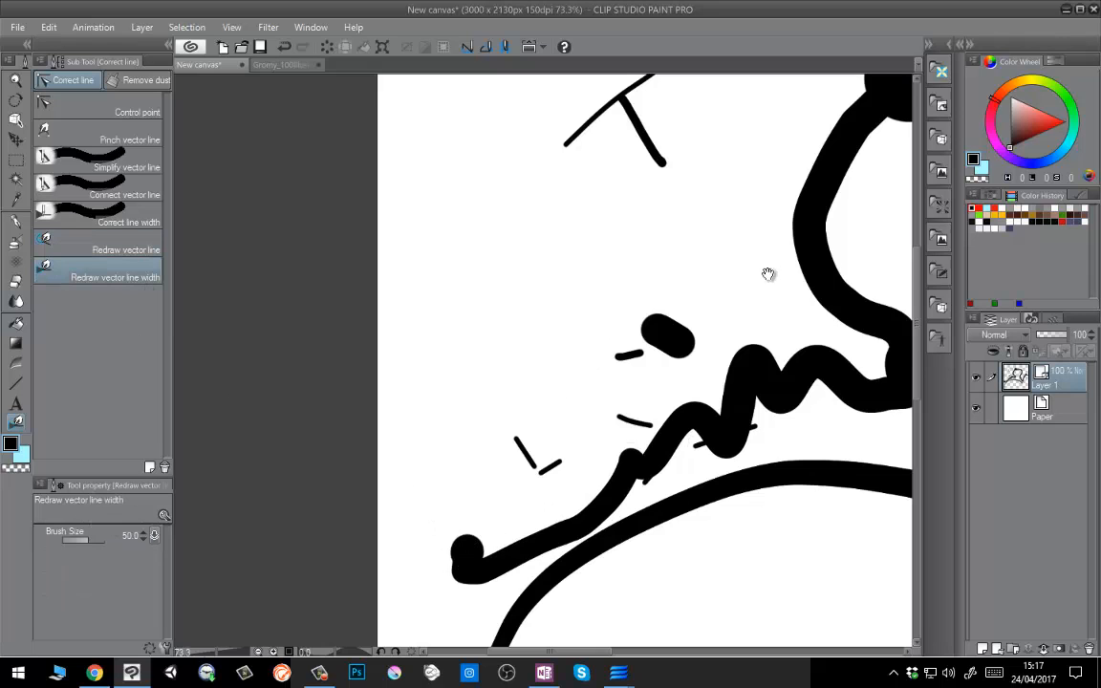
left_click_drag(769, 275, 515, 304)
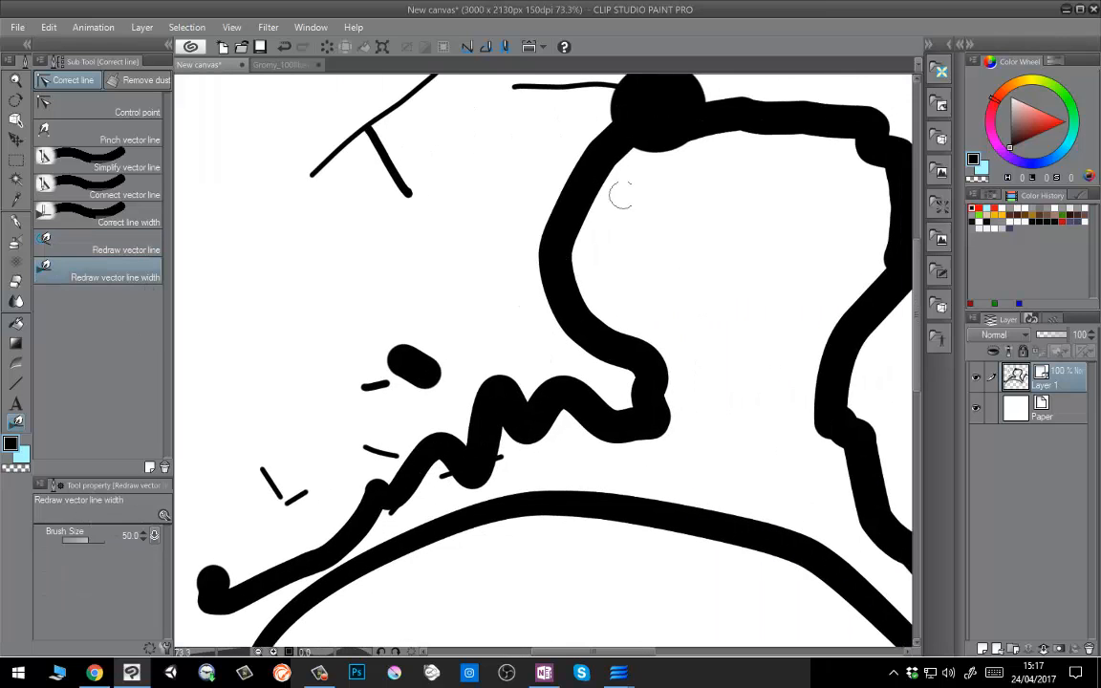
left_click(154, 536)
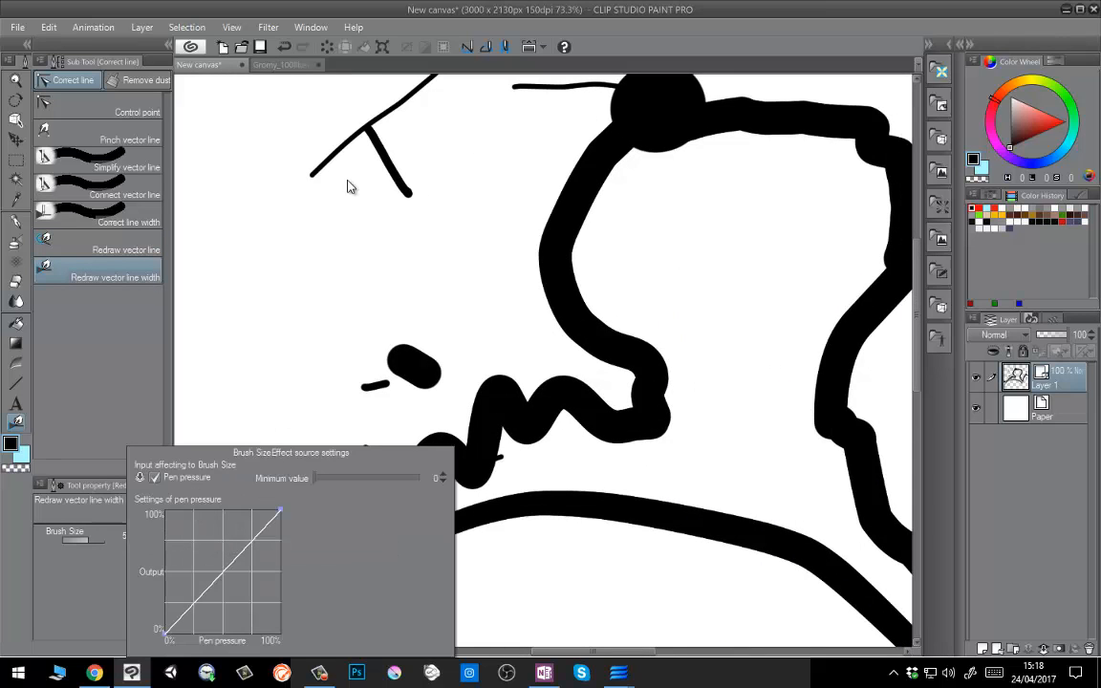
left_click(317, 167)
mouse_move(574, 346)
left_mouse_down()
mouse_move(560, 236)
mouse_move(649, 114)
mouse_move(725, 125)
mouse_move(797, 116)
mouse_move(846, 128)
mouse_move(884, 162)
mouse_move(861, 300)
mouse_move(801, 384)
mouse_move(855, 418)
mouse_move(866, 454)
left_mouse_up()
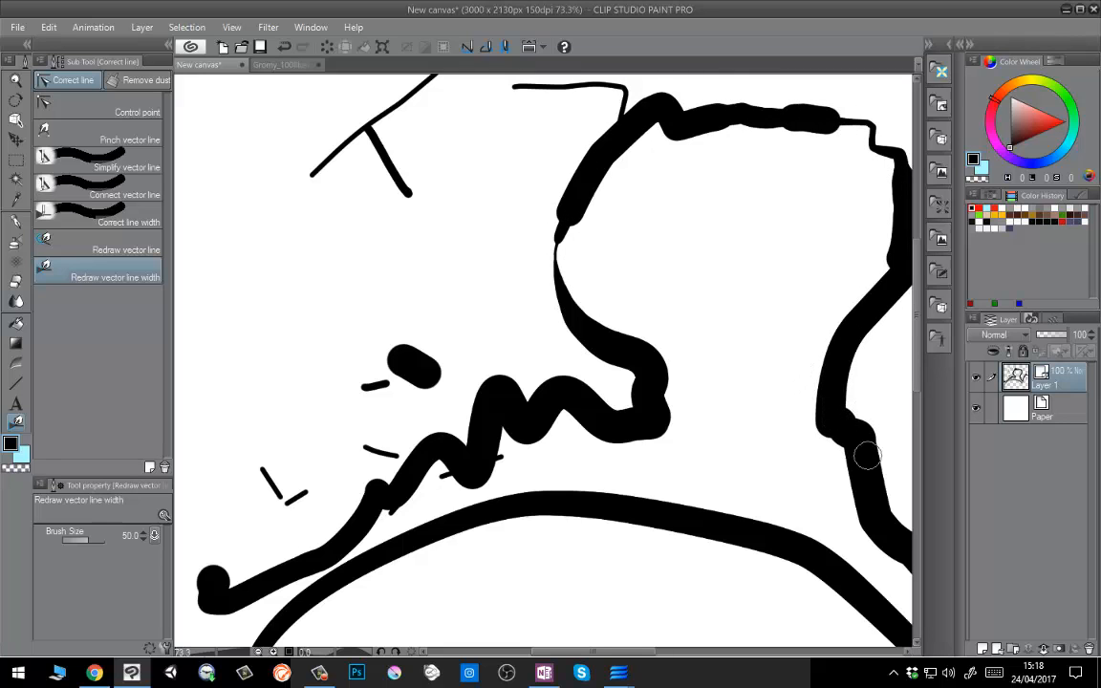
Enlarge the width brush to 500 and redraw the thick stroke's left and middle sections into a massive black shape.
key("bracketright")
key("bracketright")
key("bracketright")
key("bracketright")
key("bracketright")
key("bracketright")
key("bracketright")
key("bracketright")
key("bracketright")
key("bracketright")
key("bracketright")
key("bracketright")
mouse_move(345, 478)
left_mouse_down()
mouse_move(319, 508)
mouse_move(356, 507)
mouse_move(437, 418)
mouse_move(511, 455)
mouse_move(603, 433)
mouse_move(577, 352)
mouse_move(597, 209)
mouse_move(574, 205)
left_mouse_up()
left_click_drag(607, 257, 602, 375)
Draw a cartoon face with overlapping hair, eyes, nose, mouth, ear and jaw lines in empty canvas using the G-pen at size 20.
mouse_move(632, 221)
left_mouse_down()
mouse_move(547, 363)
mouse_move(676, 386)
mouse_move(538, 364)
mouse_move(432, 310)
mouse_move(454, 314)
mouse_move(360, 390)
left_mouse_up()
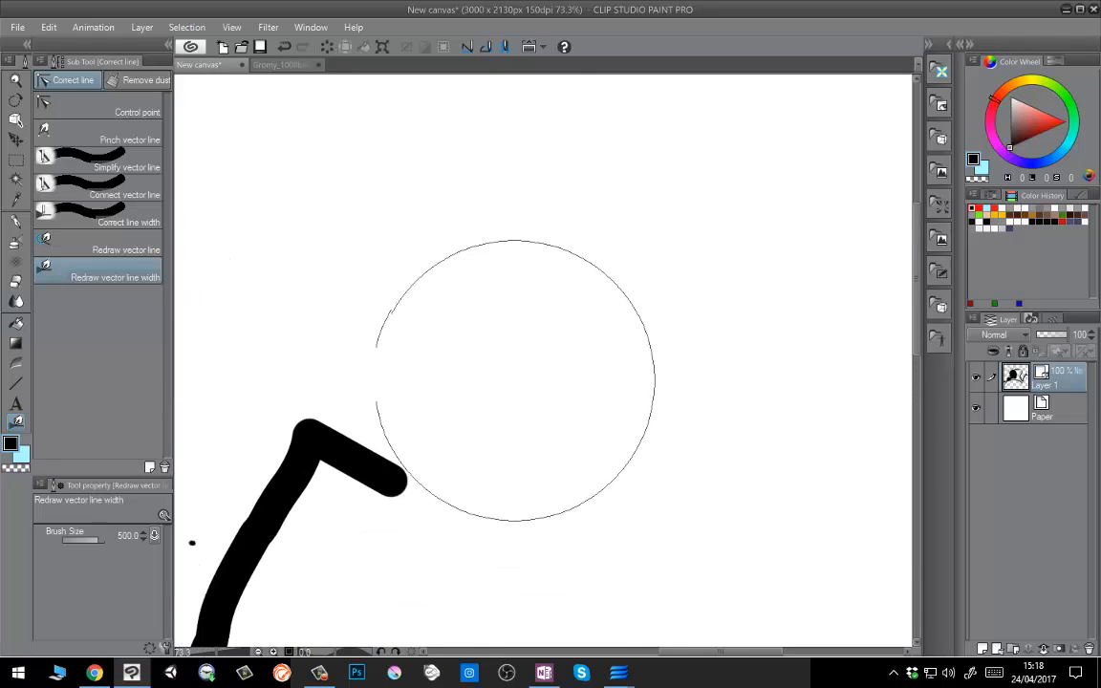
scroll(519, 369, "down", 4)
scroll(540, 384, "up", 2)
key("p")
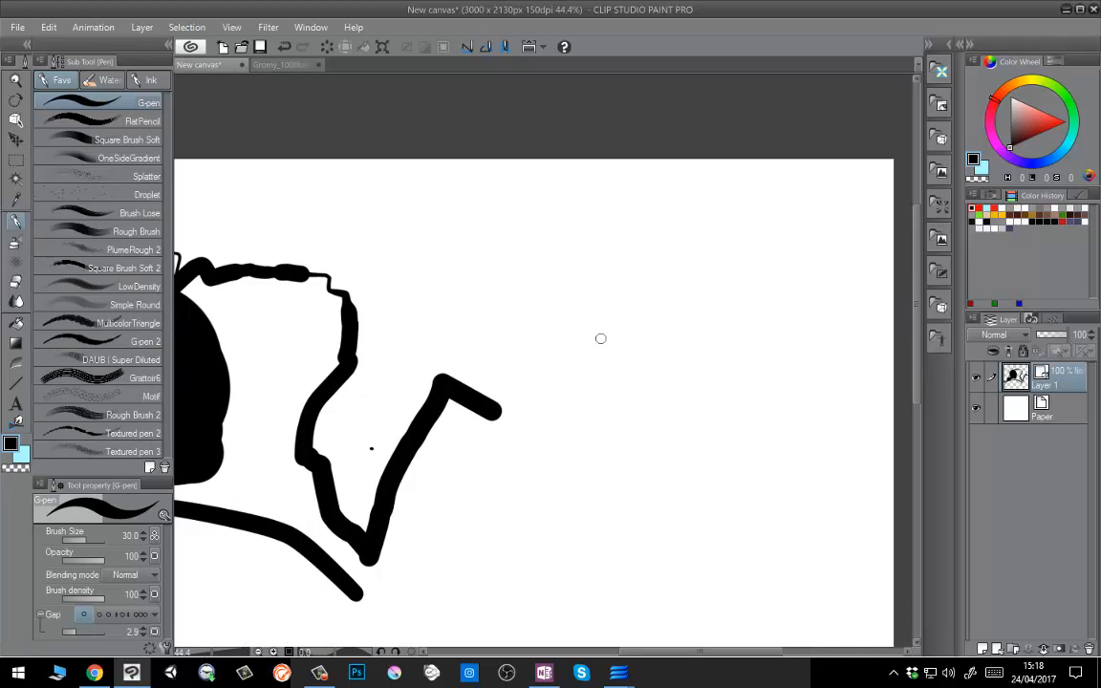
mouse_move(579, 320)
left_mouse_down()
mouse_move(627, 217)
mouse_move(701, 261)
mouse_move(715, 330)
left_mouse_up()
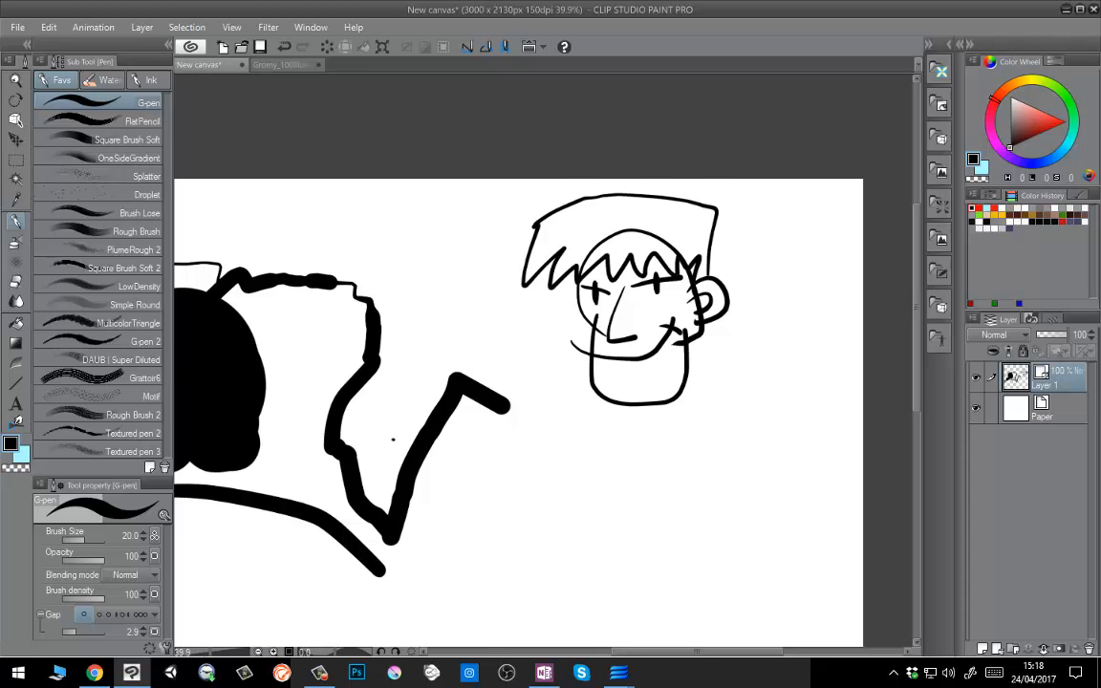
scroll(573, 317, "up", 1)
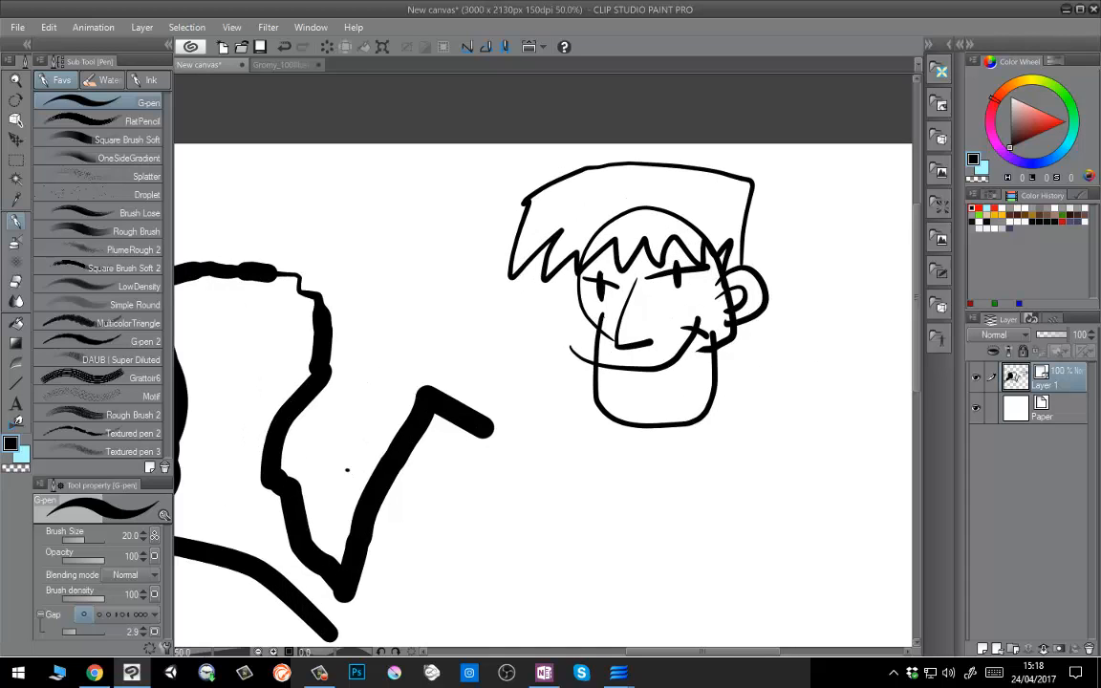
In the Hard 2 eraser's Erase settings, make the Refer all layers option show in its tool properties.
key("e")
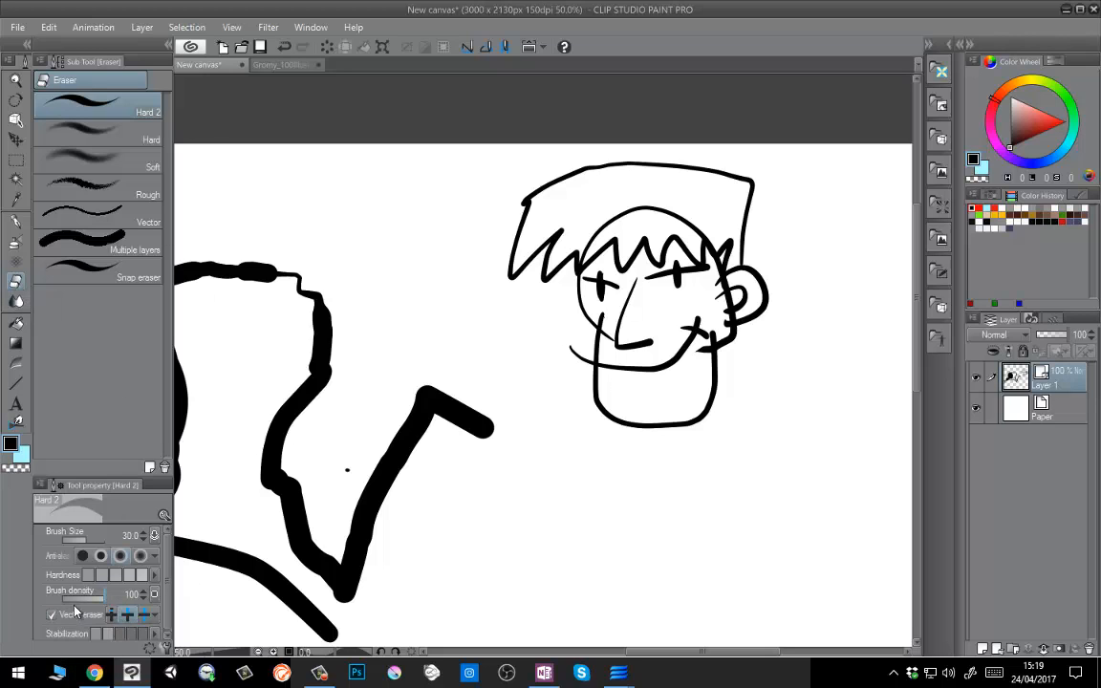
left_click(312, 26)
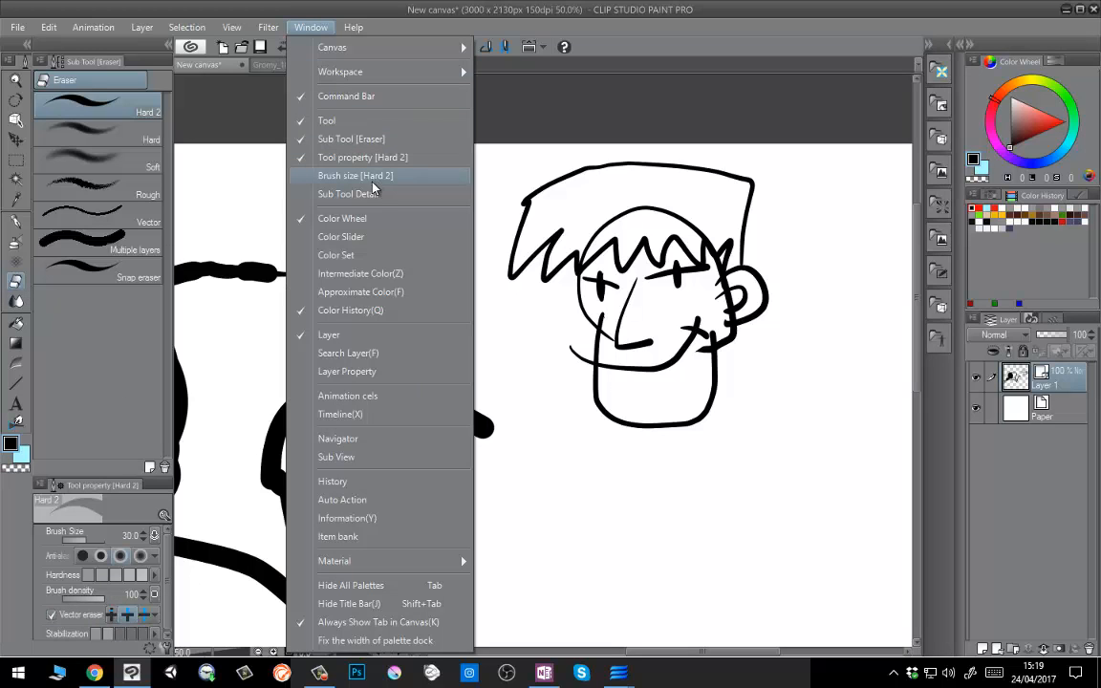
left_click(325, 175)
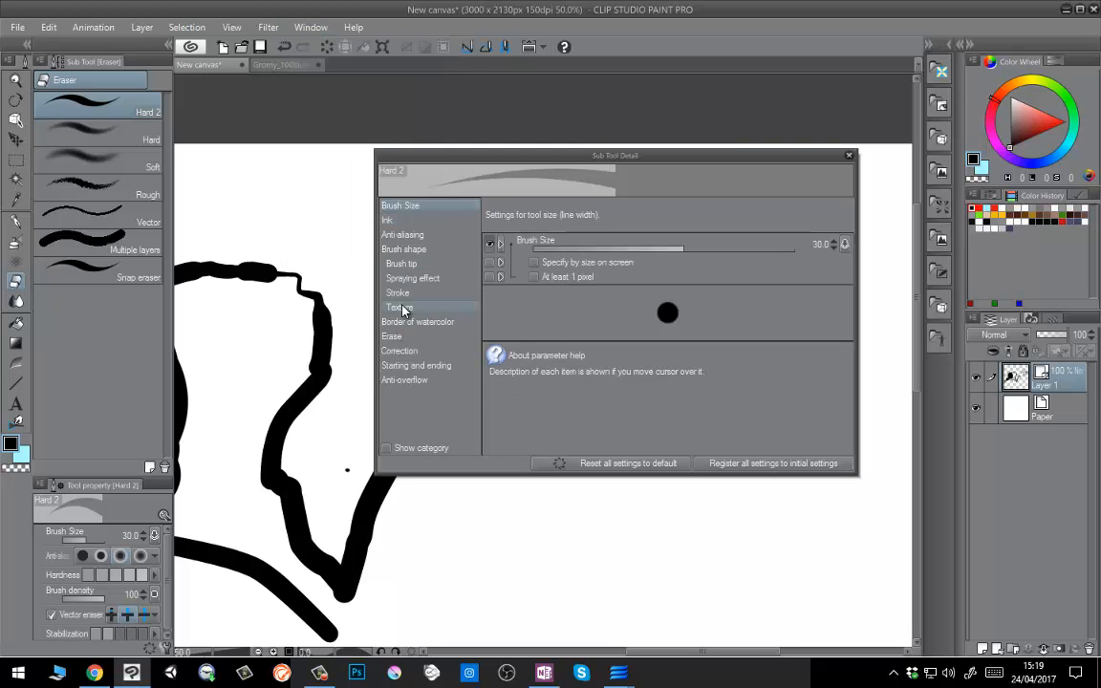
left_click(393, 338)
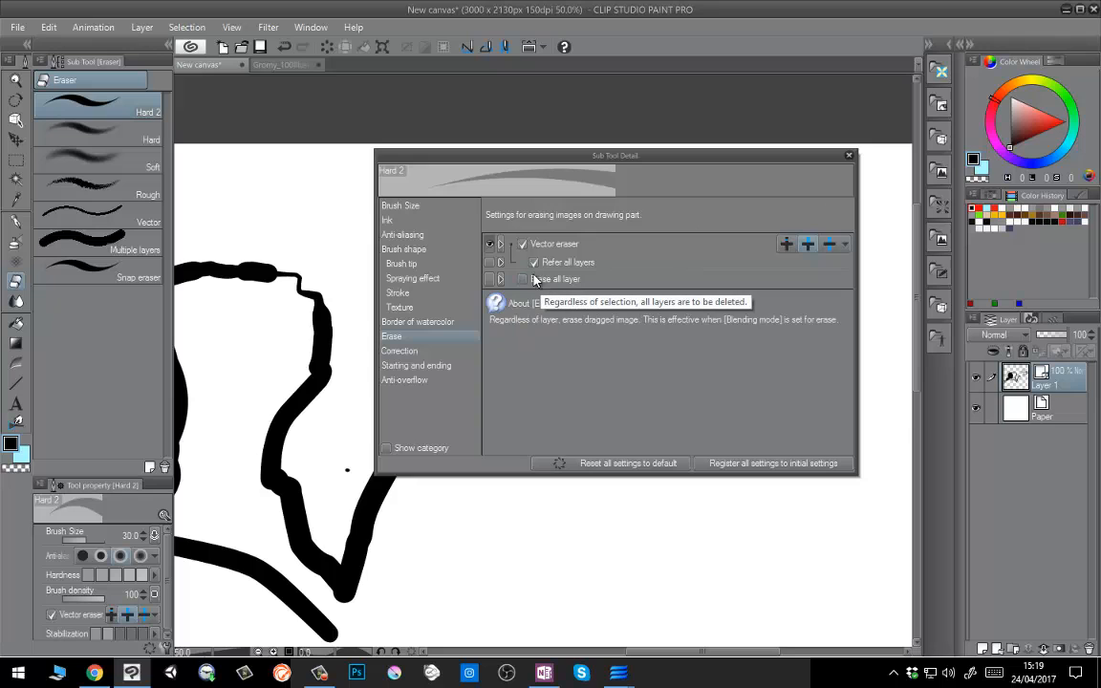
left_click(489, 262)
left_click(852, 156)
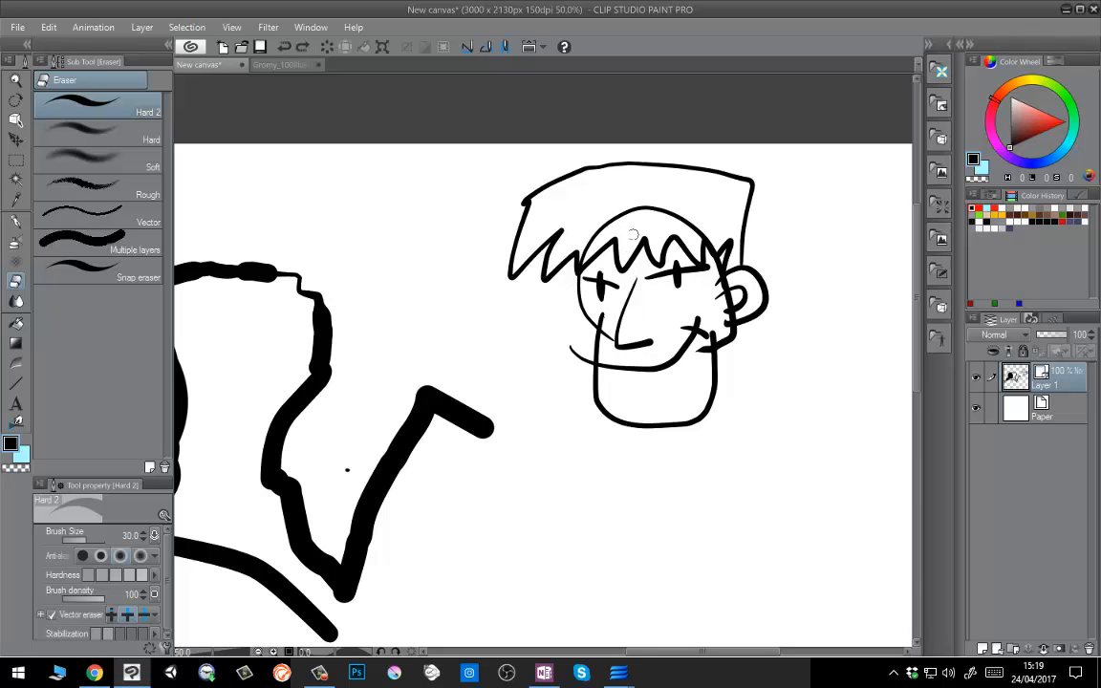
Trim the head line under the hair, the eye tops and the mouth overhangs with the vector eraser, undoing the chin erasure.
left_click_drag(617, 199, 628, 227)
left_click_drag(630, 222, 585, 237)
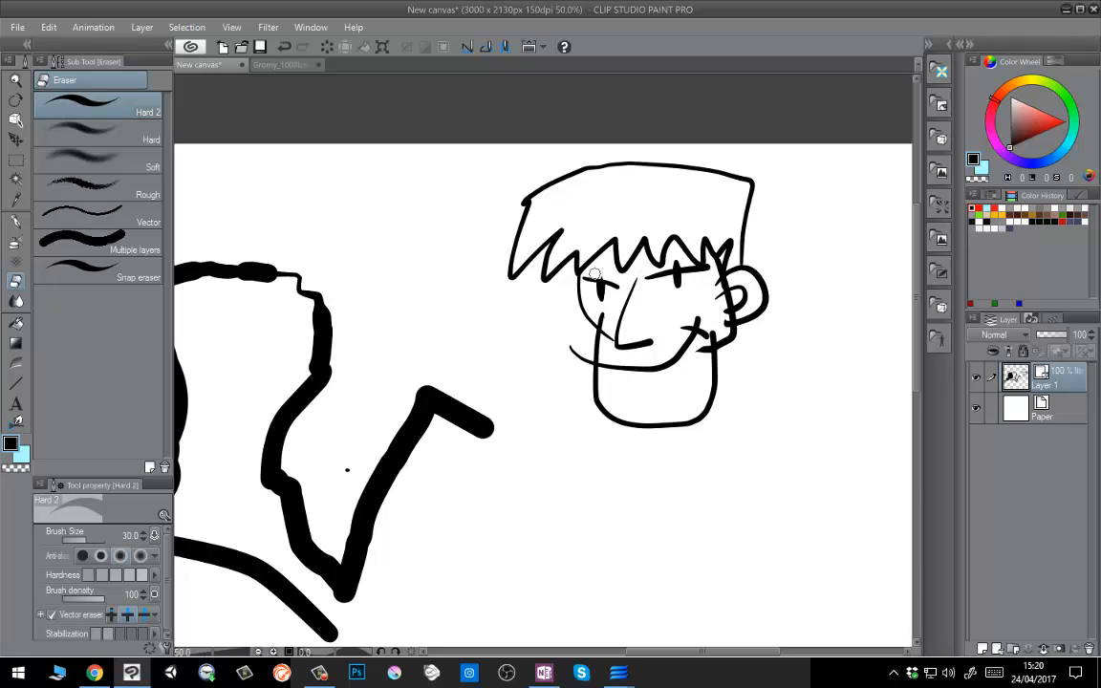
left_click_drag(666, 266, 689, 263)
left_click_drag(582, 346, 579, 368)
mouse_move(699, 319)
left_mouse_down()
mouse_move(703, 370)
mouse_move(722, 334)
left_mouse_up()
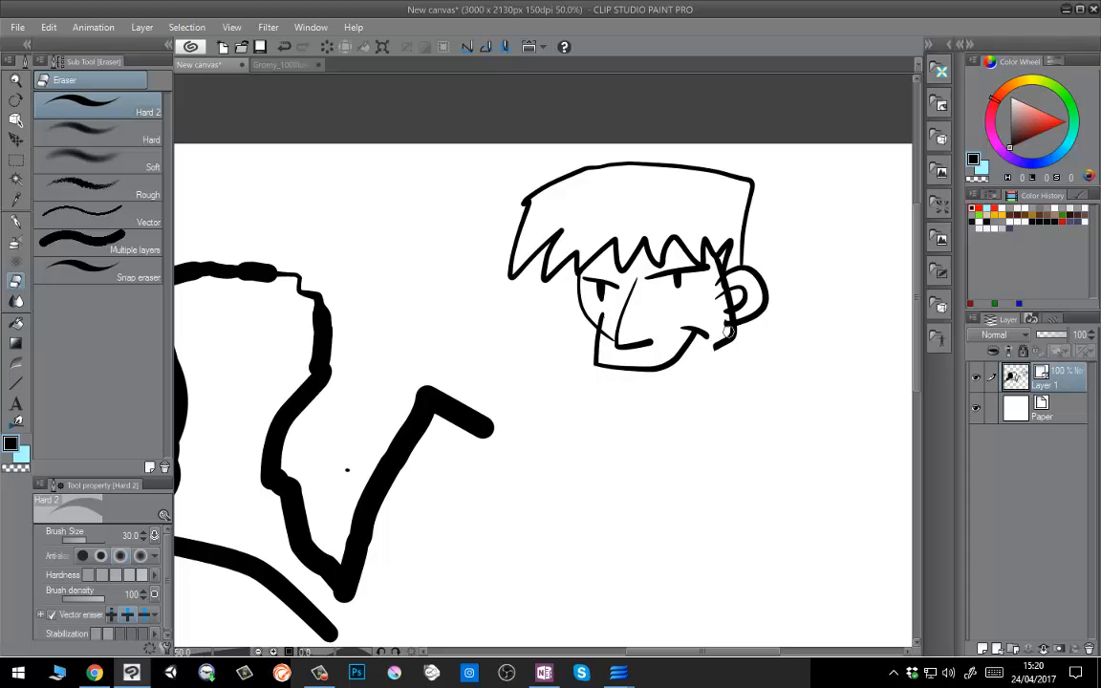
key("ctrl+z")
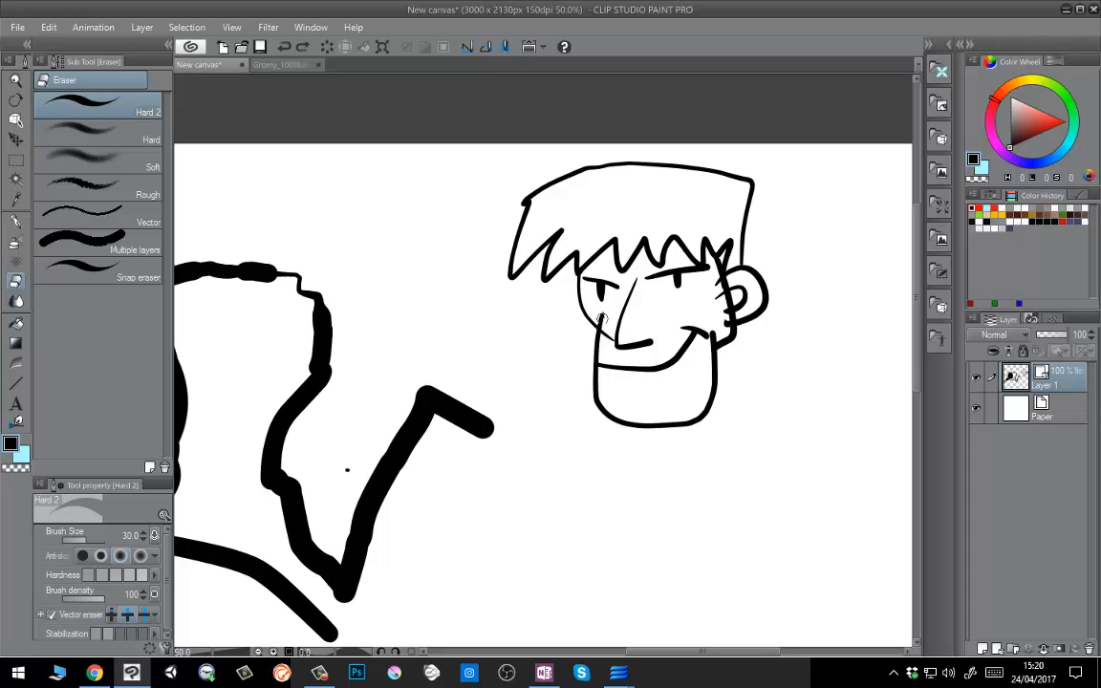
Trim the overlapping line pieces at the cheek, inside the ear, under the fringe and beside the chin.
mouse_move(608, 328)
left_mouse_down()
mouse_move(609, 338)
mouse_move(603, 323)
left_mouse_up()
left_click_drag(737, 296, 732, 317)
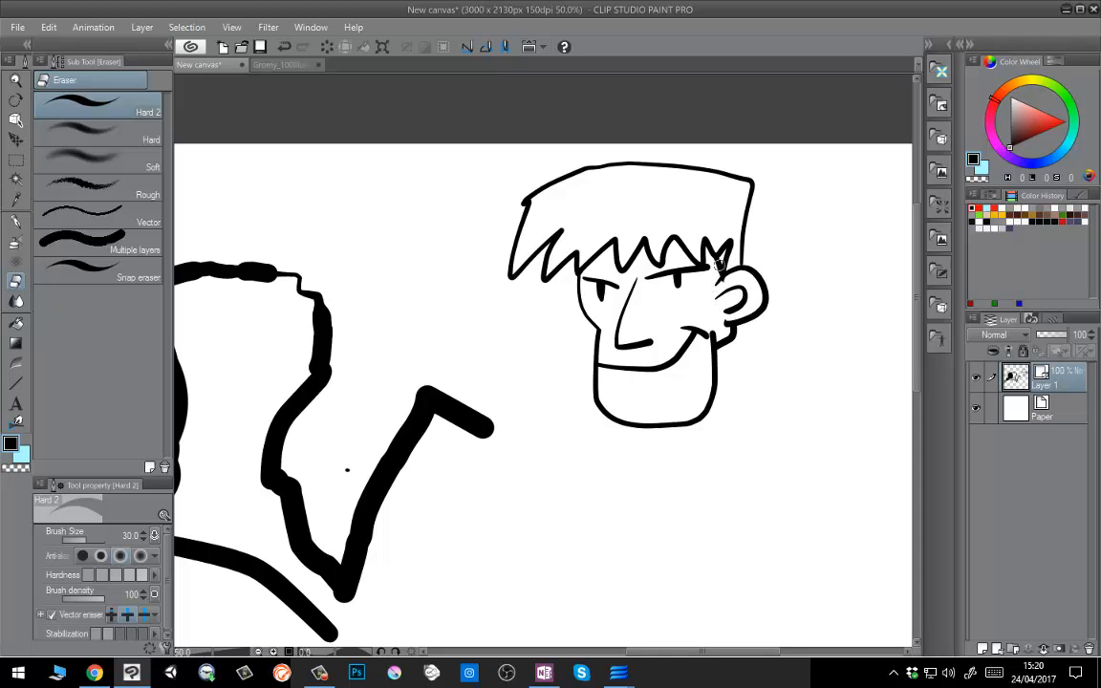
left_click_drag(720, 262, 718, 271)
left_click_drag(715, 332, 708, 371)
Undo all the erasures on the face, redoing the hair stroke to restore the complete untrimmed drawing.
key("ctrl+z")
key("ctrl+z")
key("ctrl+z")
key("ctrl+z")
key("ctrl+z")
key("ctrl+z")
key("ctrl+z")
key("ctrl+z")
key("ctrl+z")
key("ctrl+z")
key("ctrl+z")
key("ctrl+z")
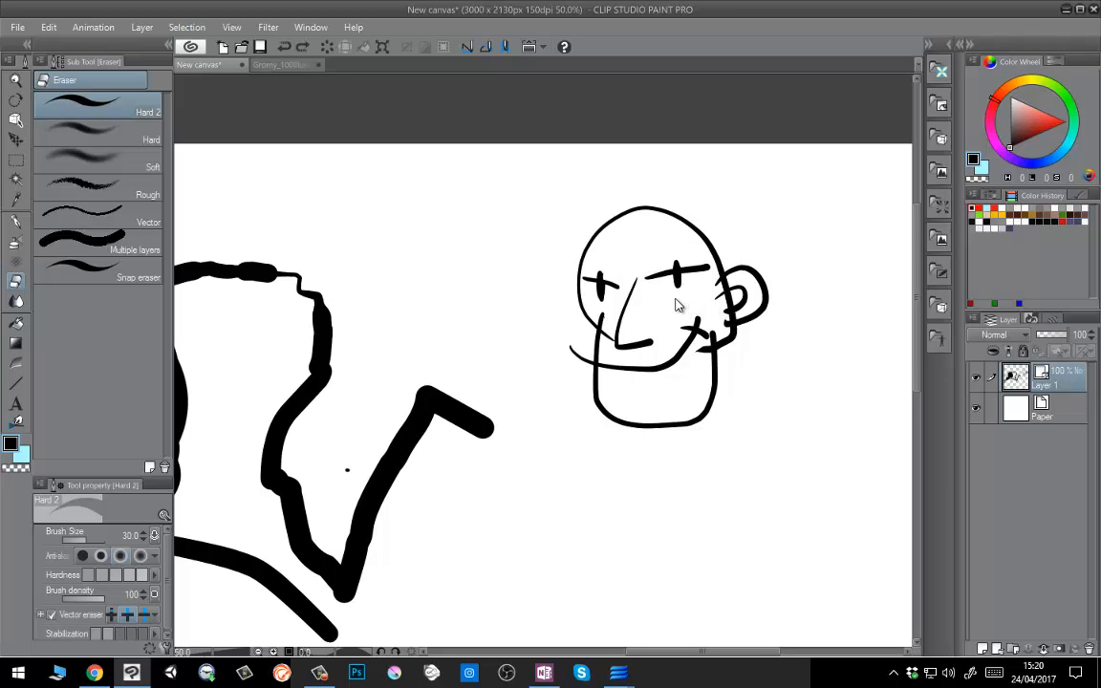
key("ctrl+y")
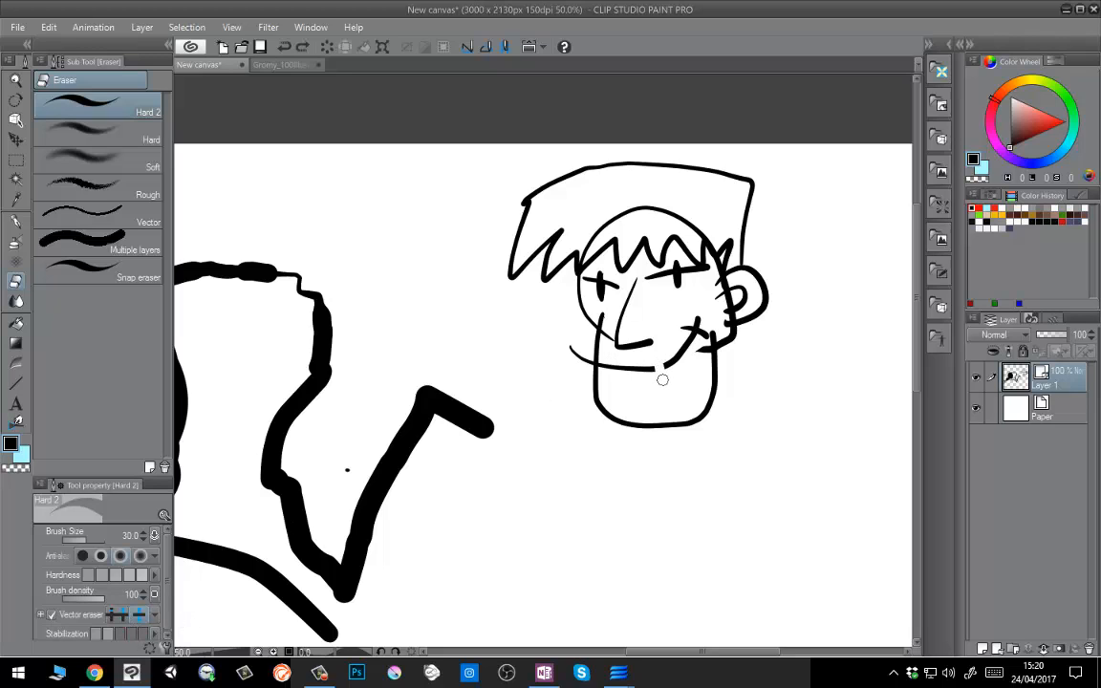
Try the vector eraser's third mode to remove the entire mouth and both pupil strokes, and undo the erasures.
left_click_drag(663, 381, 677, 389)
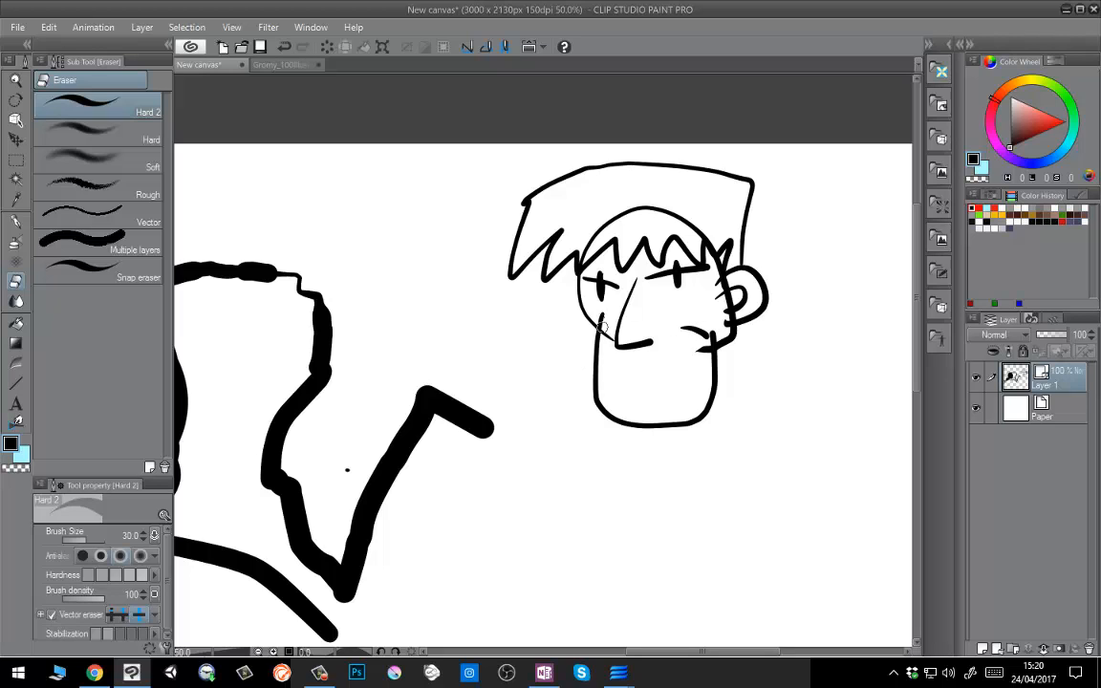
left_click_drag(599, 298, 604, 290)
left_click_drag(672, 279, 678, 284)
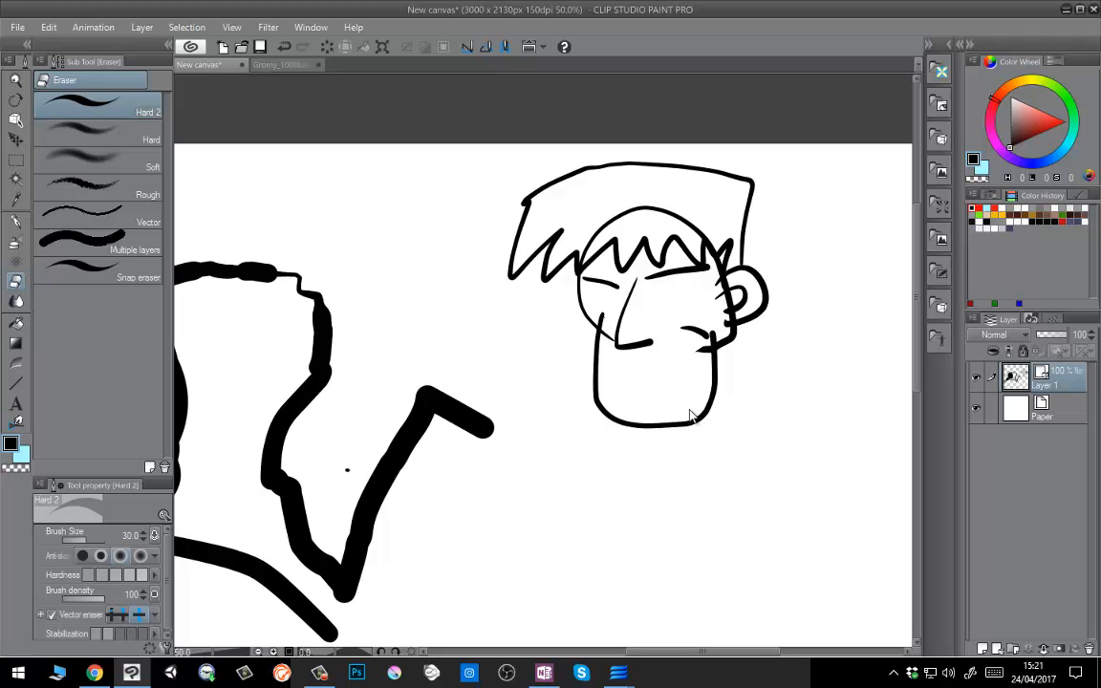
key("ctrl+z")
key("ctrl+z")
key("ctrl+z")
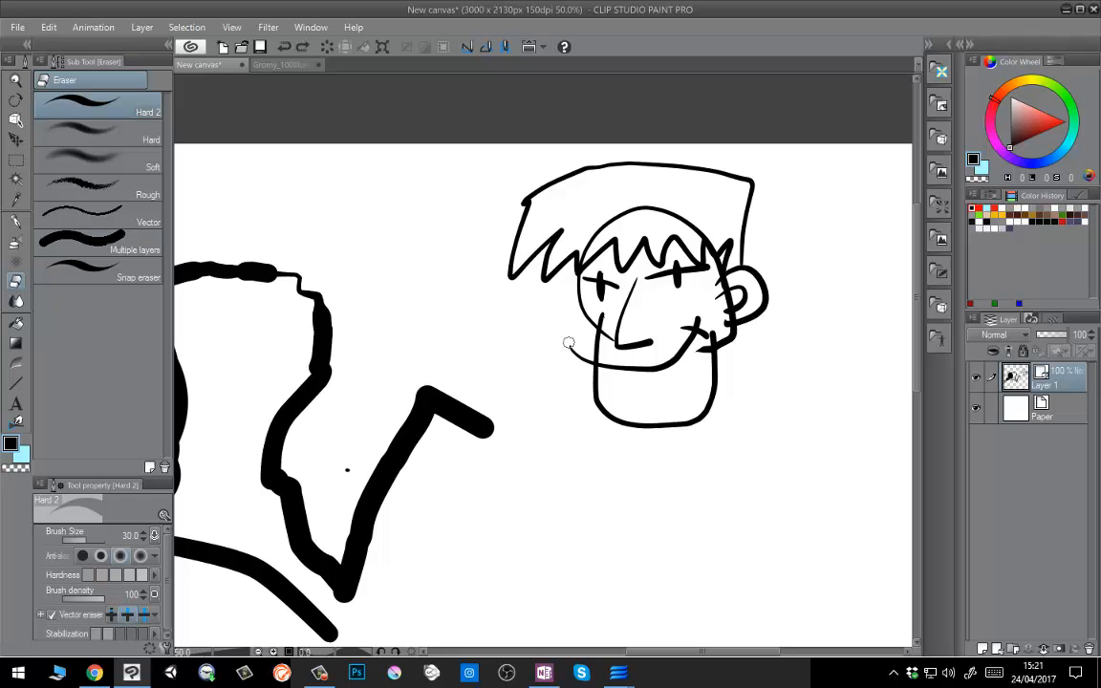
With the vector eraser's middle mode, trim the face's overlapping lines at the head, eyes, mouth, cheek and ear.
left_click_drag(569, 343, 576, 403)
mouse_move(690, 318)
left_mouse_down()
mouse_move(722, 333)
mouse_move(718, 297)
mouse_move(732, 280)
mouse_move(742, 316)
left_mouse_up()
left_click_drag(722, 259, 708, 290)
left_click_drag(707, 343, 706, 371)
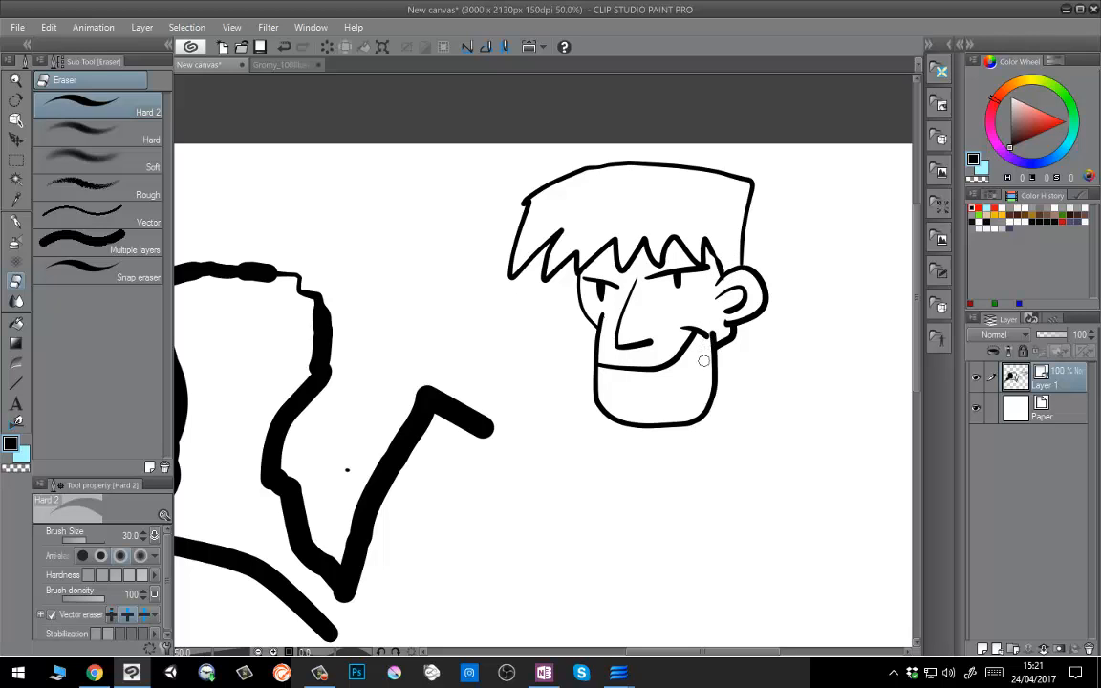
Draw two vertical and two horizontal crossing lines below the face with the G-pen, undoing a stray first stroke.
key("p")
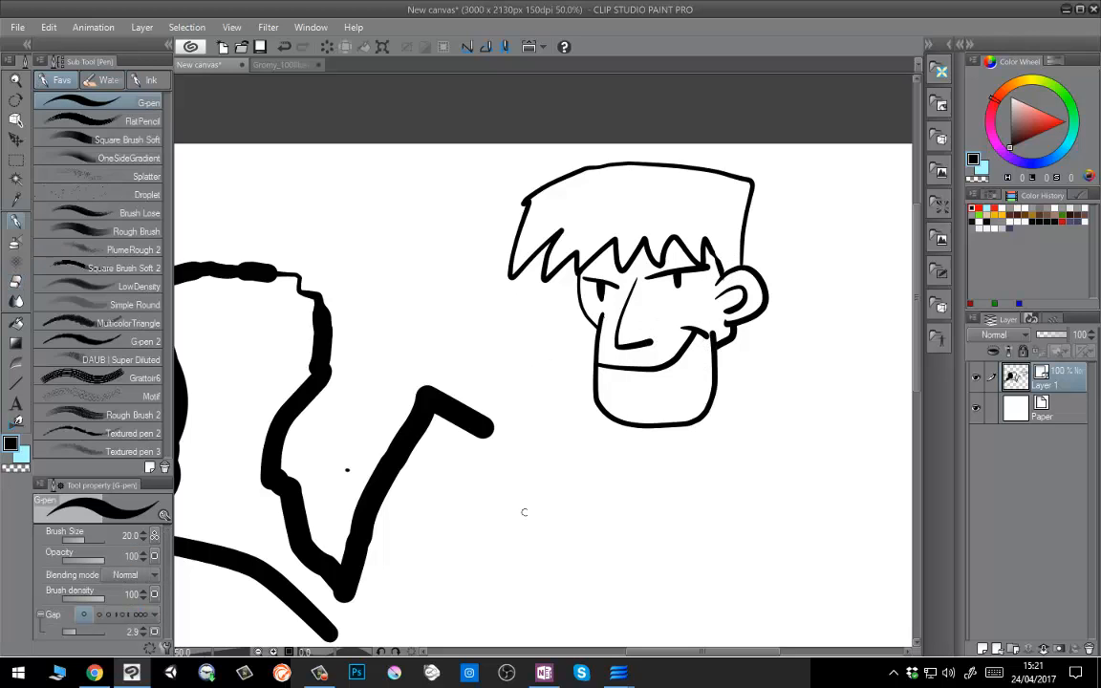
mouse_move(509, 585)
left_mouse_down()
mouse_move(561, 421)
mouse_move(522, 578)
left_mouse_up()
key("ctrl+z")
mouse_move(498, 464)
left_mouse_down()
mouse_move(636, 463)
mouse_move(606, 576)
left_mouse_up()
left_click_drag(498, 538, 656, 551)
Erase the overhanging ends of the crossing lines up to their intersections to leave a clean square.
key("e")
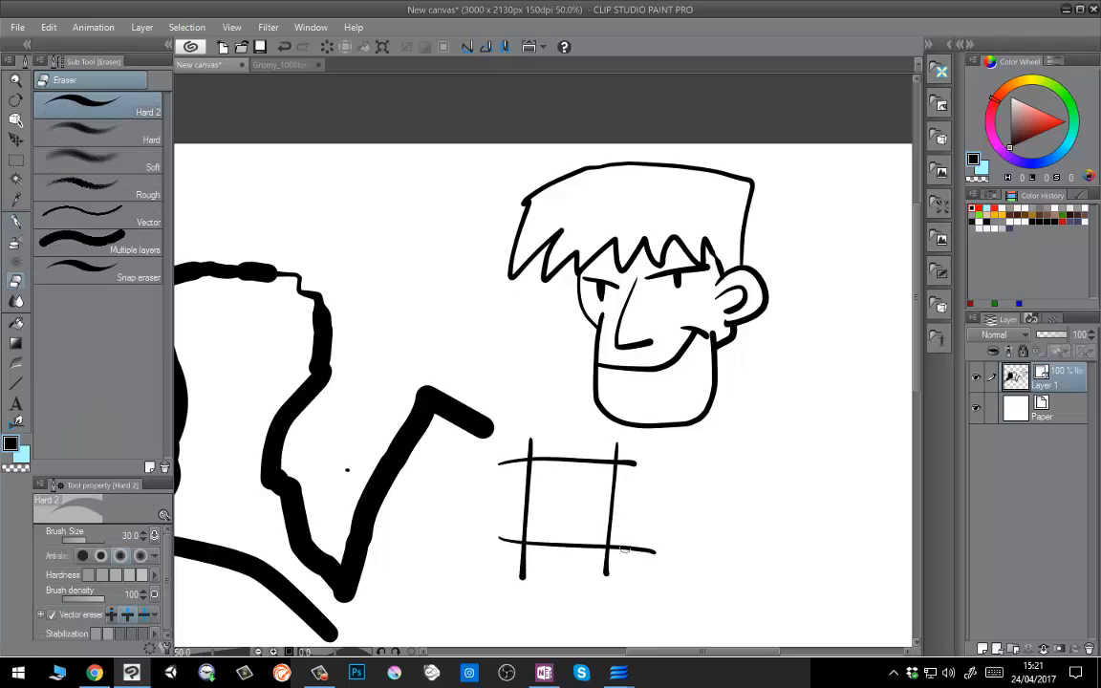
mouse_move(573, 578)
left_mouse_down()
mouse_move(560, 546)
mouse_move(513, 561)
mouse_move(536, 570)
mouse_move(508, 510)
left_mouse_up()
left_click_drag(508, 477, 539, 441)
left_click_drag(619, 460, 634, 463)
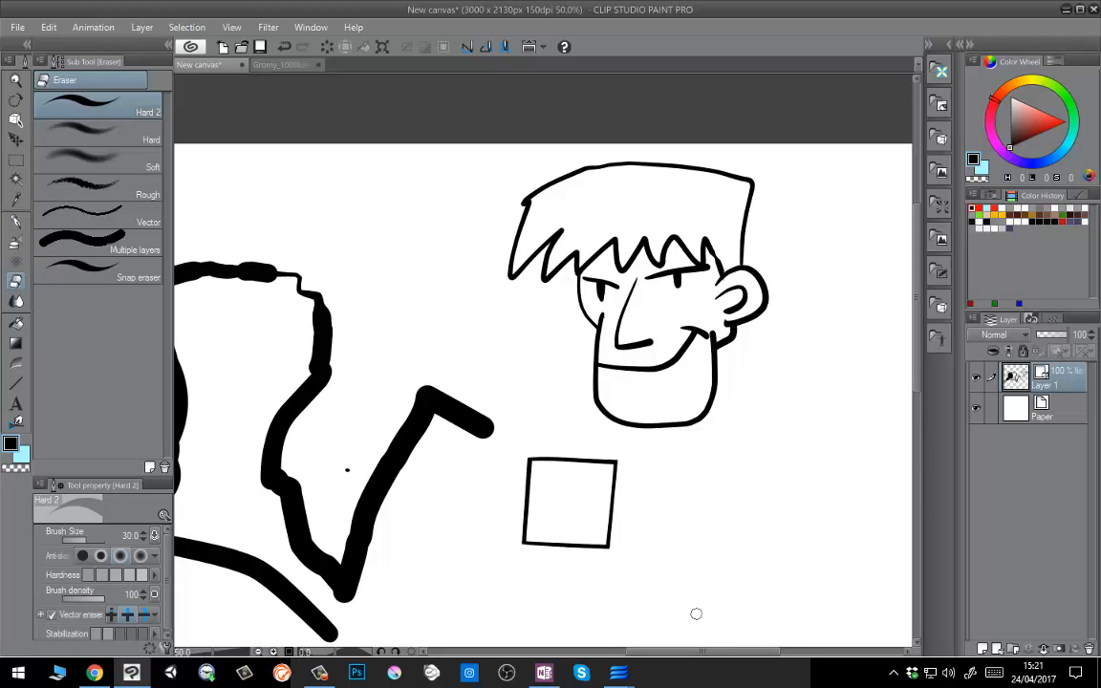
Draw three crossing lines beside the square and erase their overhanging ends to form a clean triangle.
key("p")
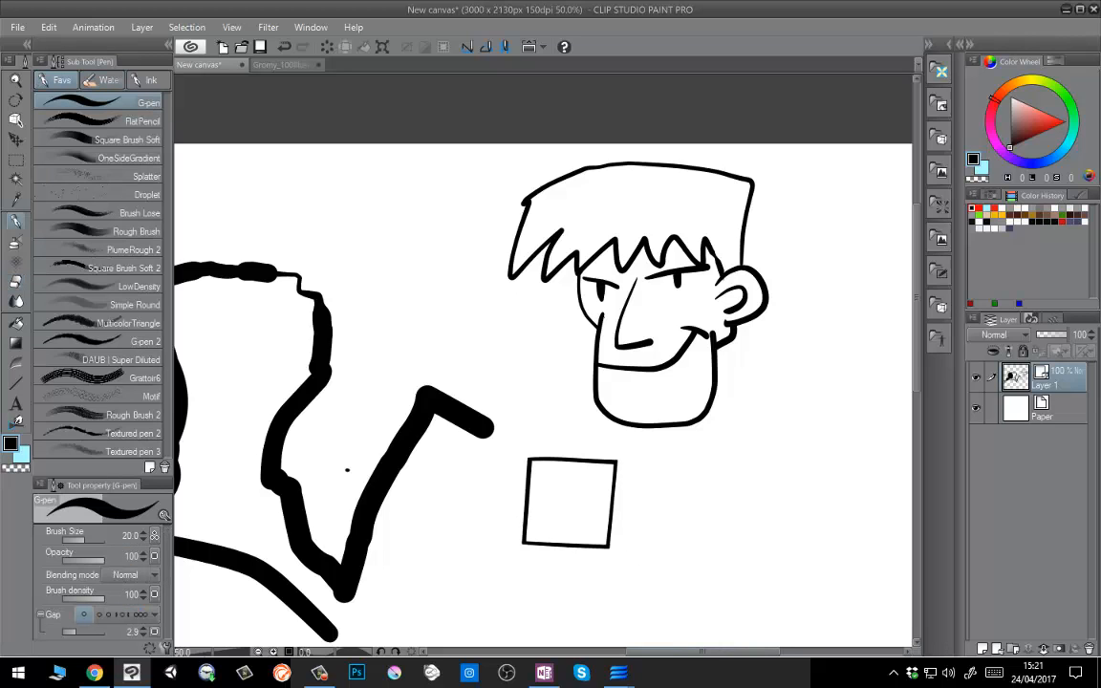
mouse_move(669, 555)
left_mouse_down()
mouse_move(740, 432)
mouse_move(778, 544)
left_mouse_up()
mouse_move(667, 523)
left_mouse_down()
mouse_move(789, 526)
mouse_move(742, 570)
left_mouse_up()
key("e")
left_click_drag(709, 437, 754, 434)
left_click_drag(674, 517, 672, 551)
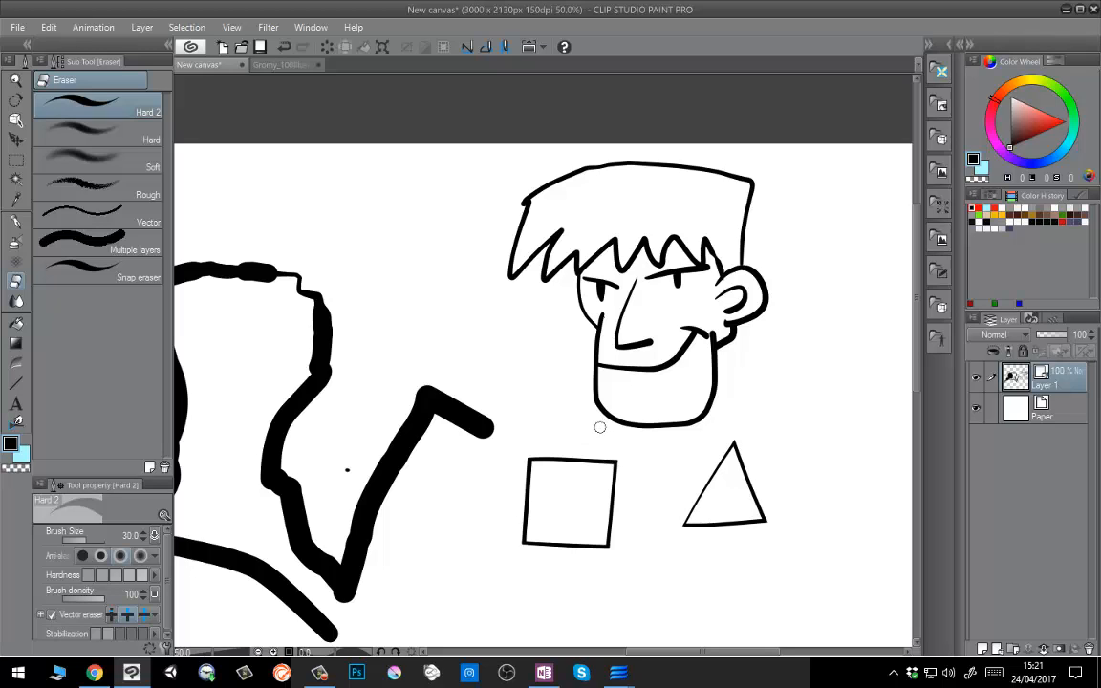
Activate the Fill tool's Refer only to editing layer setting and add a raster layer directly above the Paper layer.
left_click(1018, 409)
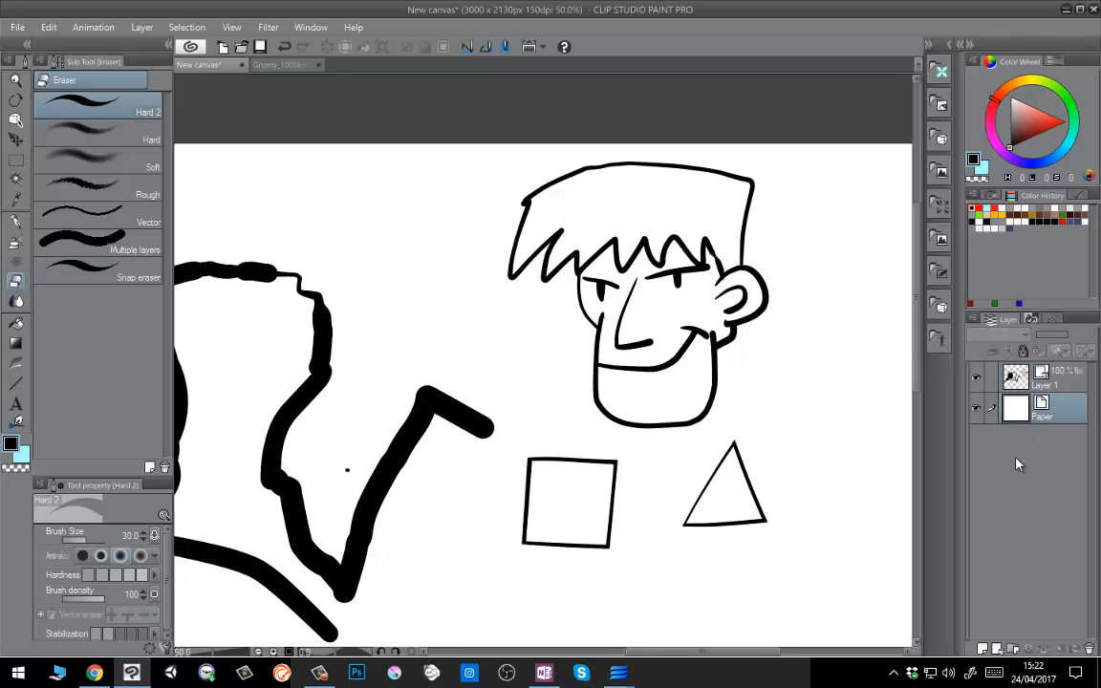
left_click(15, 322)
left_click(1054, 380)
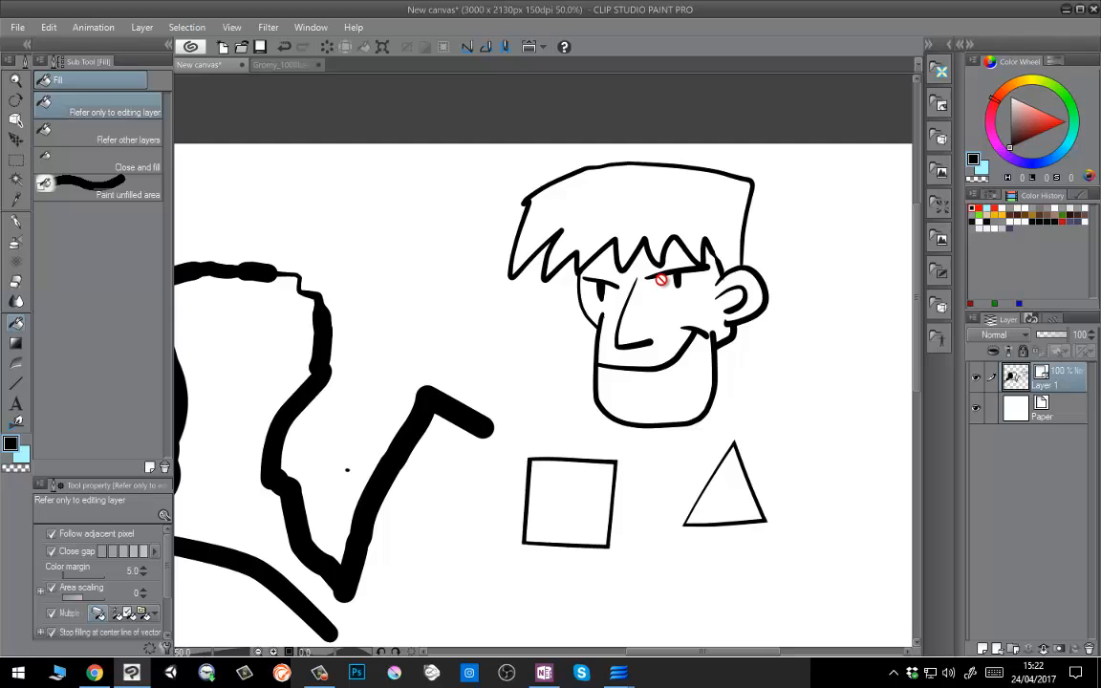
left_click(1052, 409)
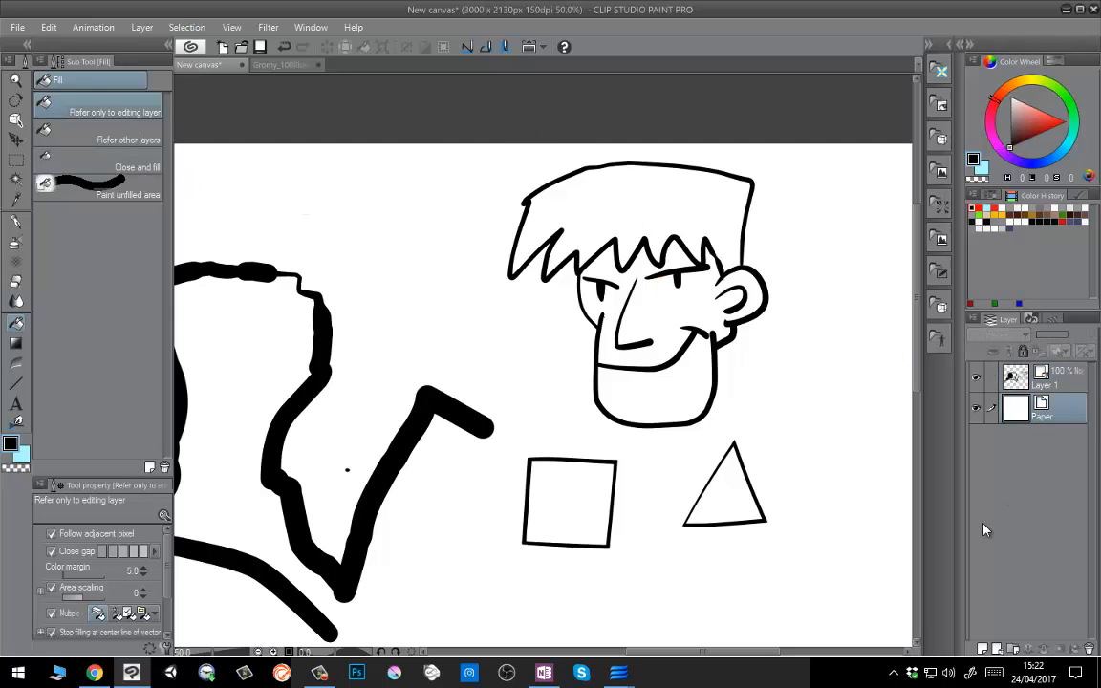
left_click(983, 649)
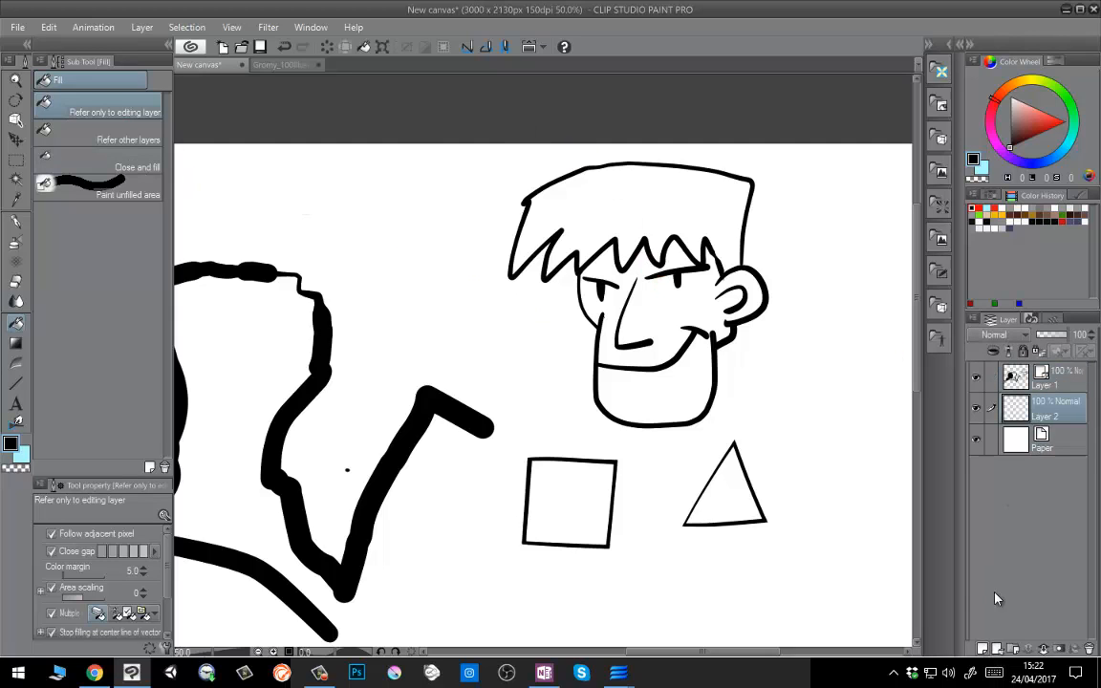
left_click(52, 616)
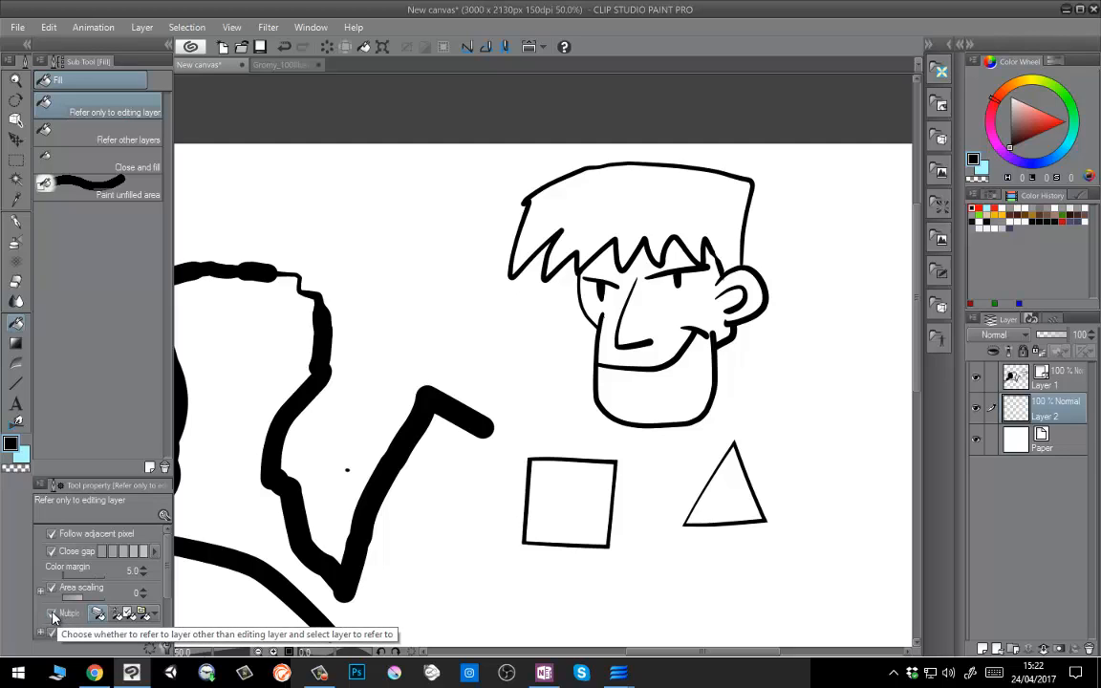
left_click(52, 616)
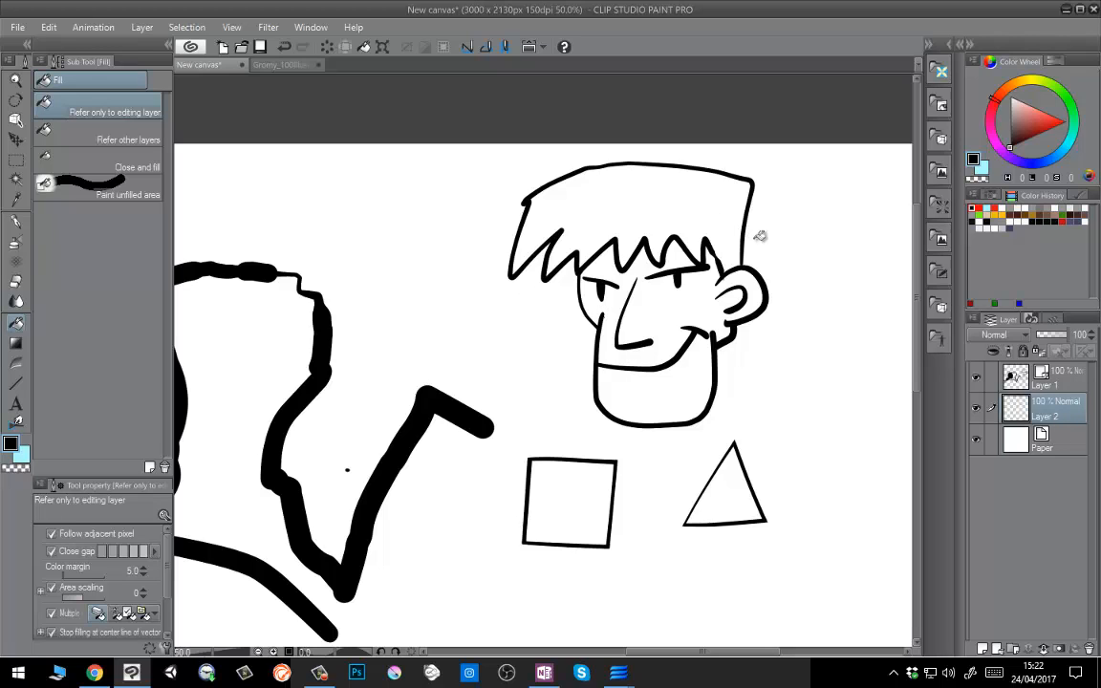
scroll(150, 529, "down", 2)
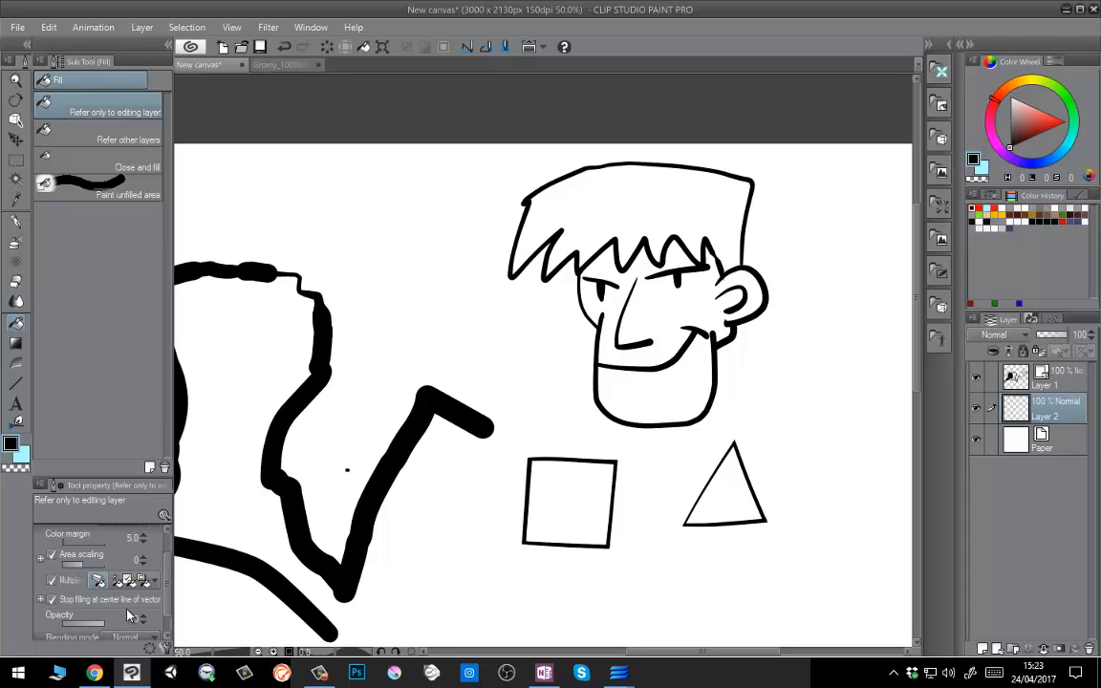
Add a second raster layer between Layer 1 and Layer 2 and try a G-pen circle below the square.
left_click(996, 649)
left_click_drag(692, 497, 623, 174)
left_click_drag(541, 330, 615, 337)
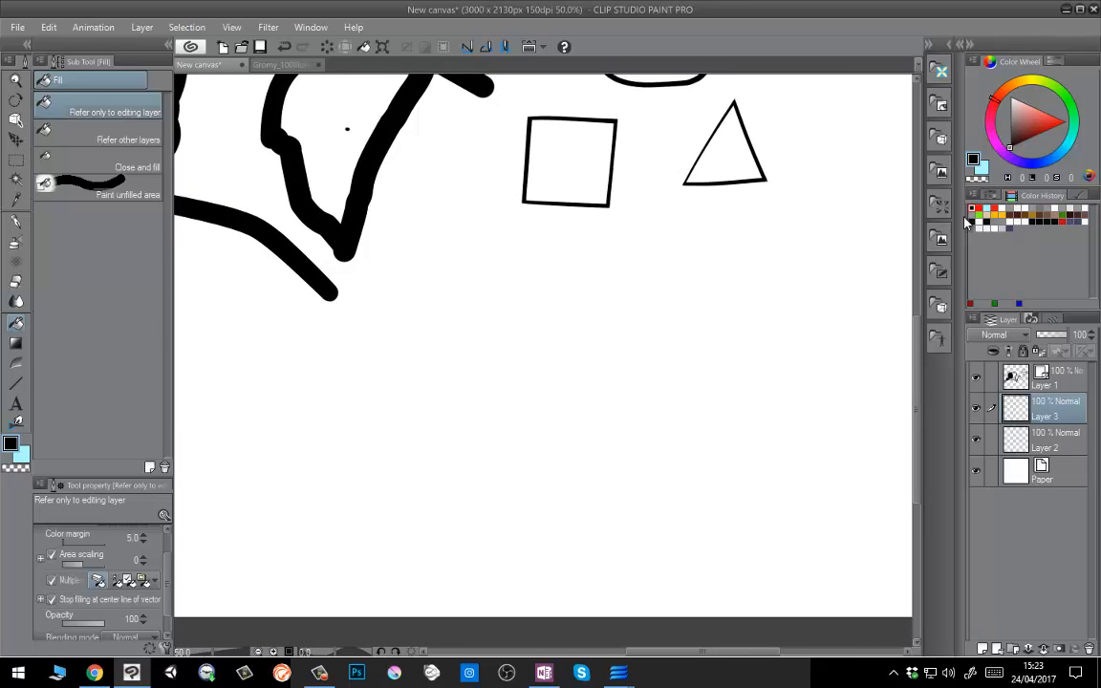
key("p")
key("bracketright")
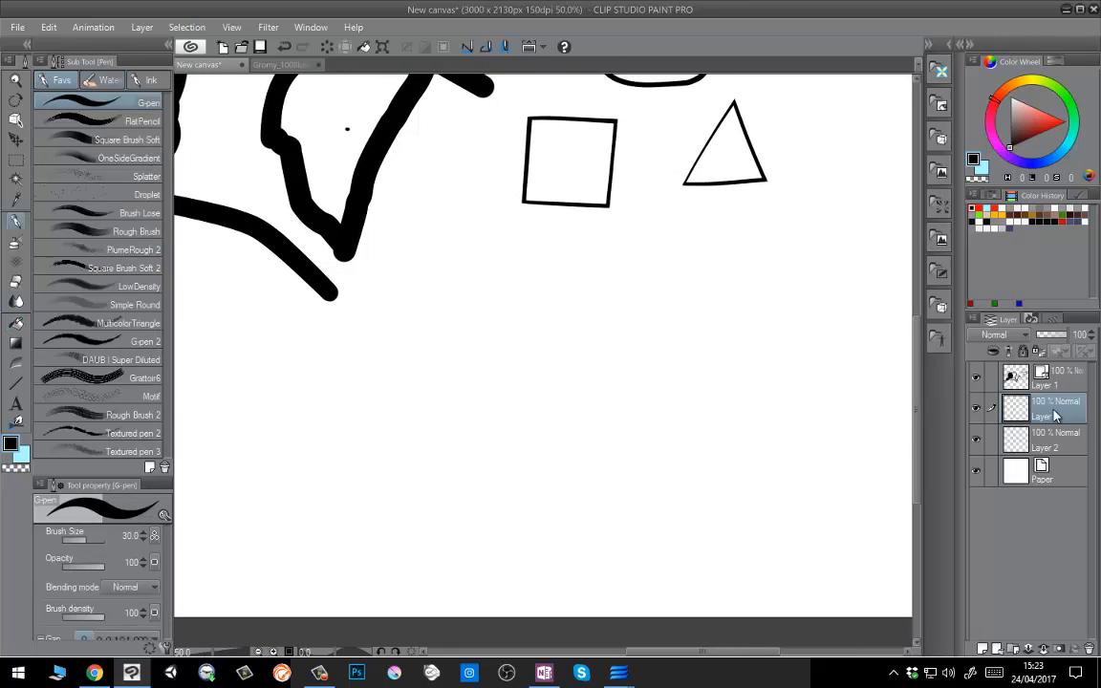
mouse_move(545, 327)
left_mouse_down()
mouse_move(597, 373)
mouse_move(541, 323)
mouse_move(513, 474)
mouse_move(507, 304)
left_mouse_up()
key("ctrl+z")
With the G-pen at size 70, draw a thick circle on raster Layer 3 and a matching one beside it on vector Layer 1.
key("bracketright")
key("bracketright")
key("bracketright")
key("bracketright")
left_click(1062, 380)
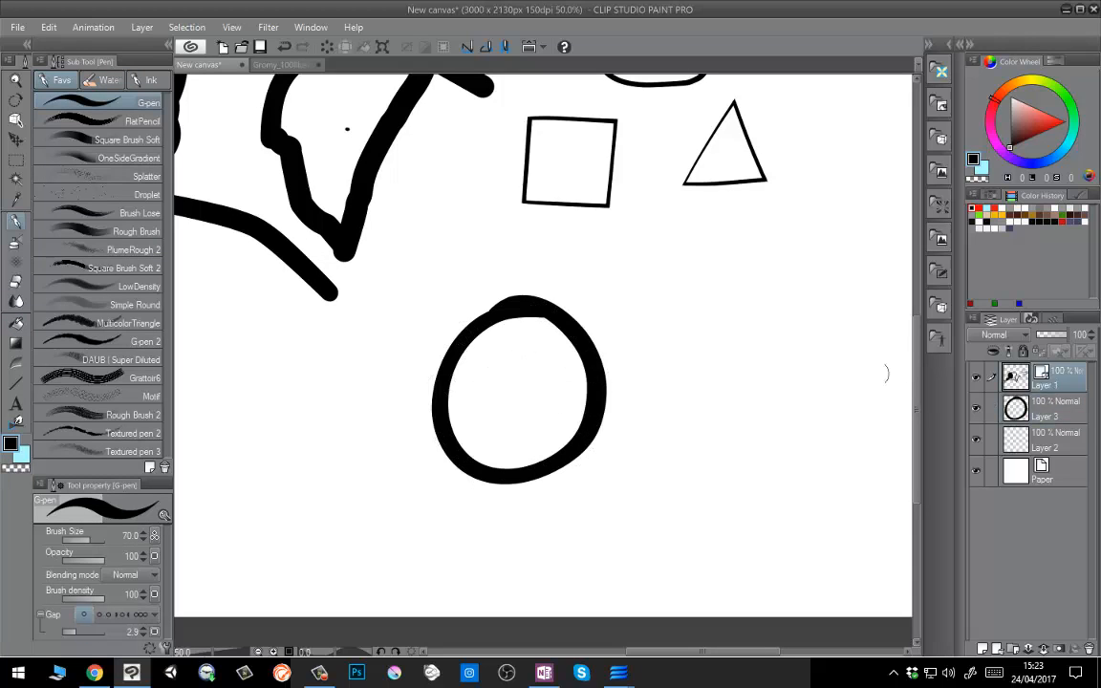
mouse_move(790, 300)
left_mouse_down()
mouse_move(712, 359)
mouse_move(770, 469)
mouse_move(857, 395)
mouse_move(797, 298)
left_mouse_up()
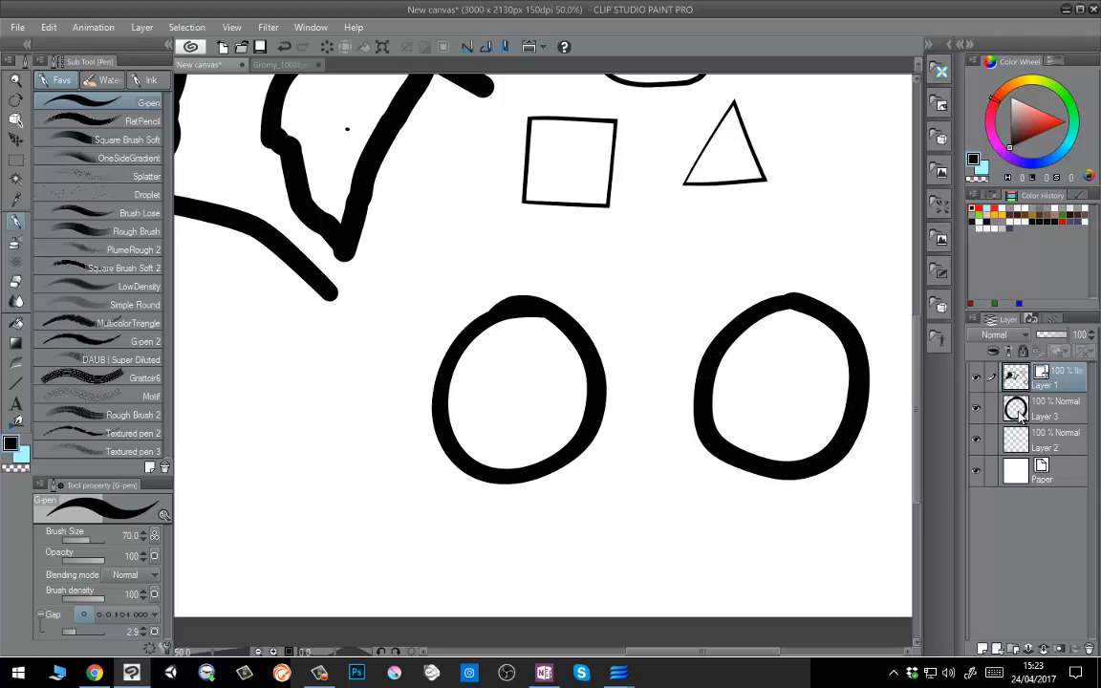
Fill the inside of both circles with pure red on Layer 2.
left_click(1051, 439)
left_click(1064, 122)
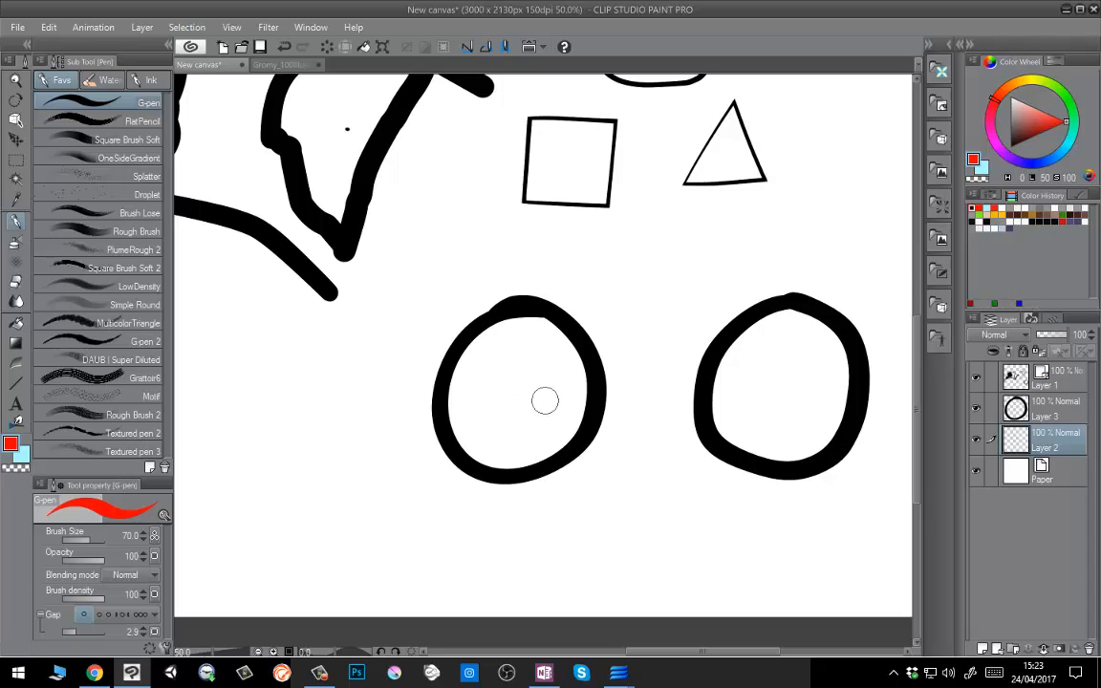
left_click(15, 322)
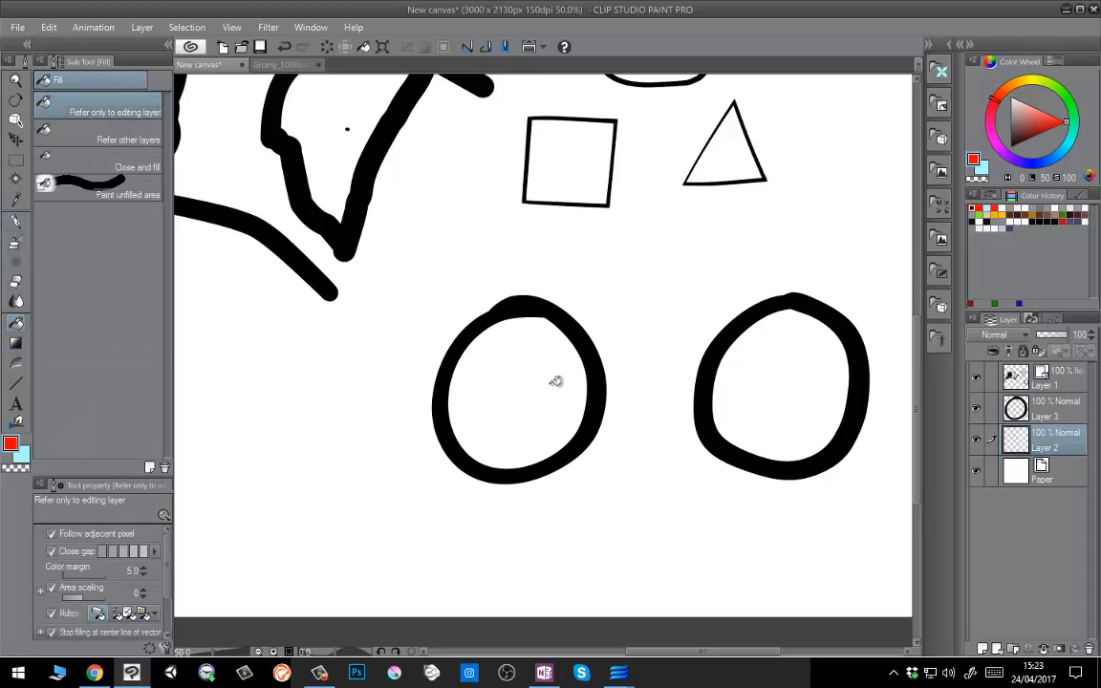
left_click(528, 383)
left_click(751, 389)
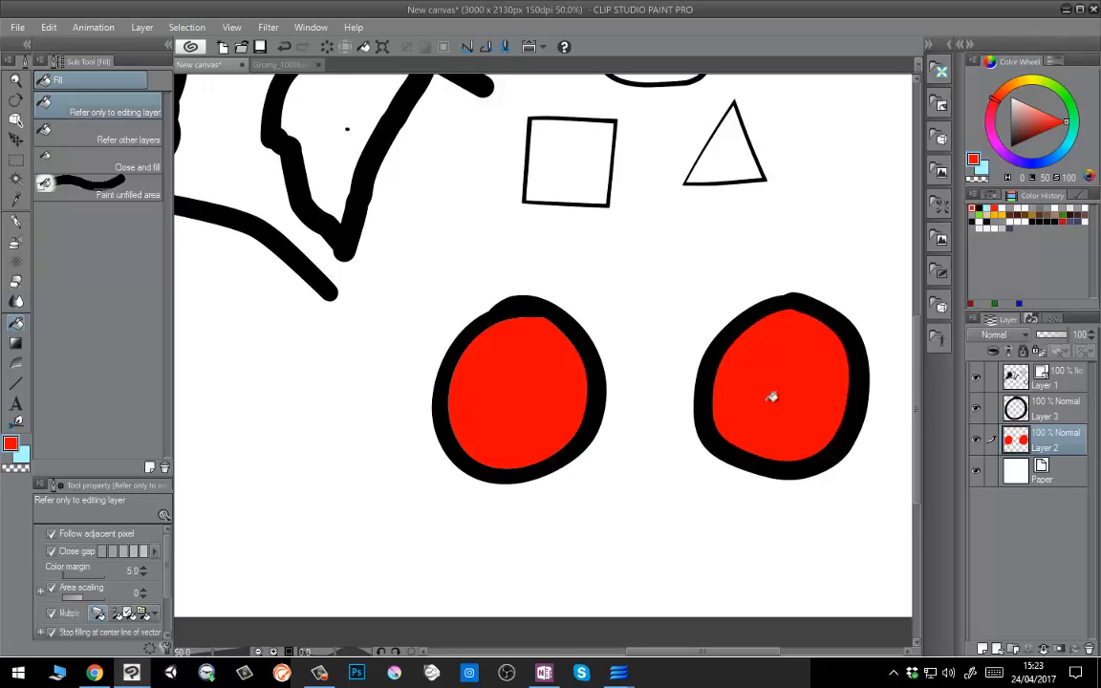
Examine up close how the red fill meets the inner edge of the black circle outlines.
scroll(487, 354, "up", 2)
scroll(483, 352, "up", 10)
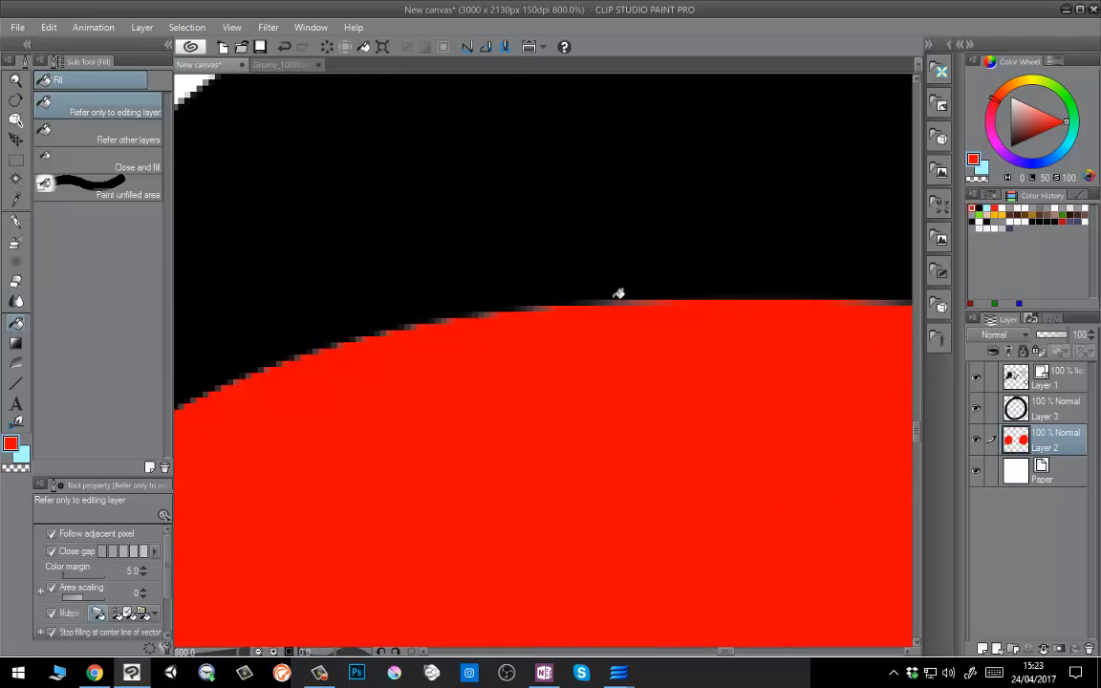
key("p")
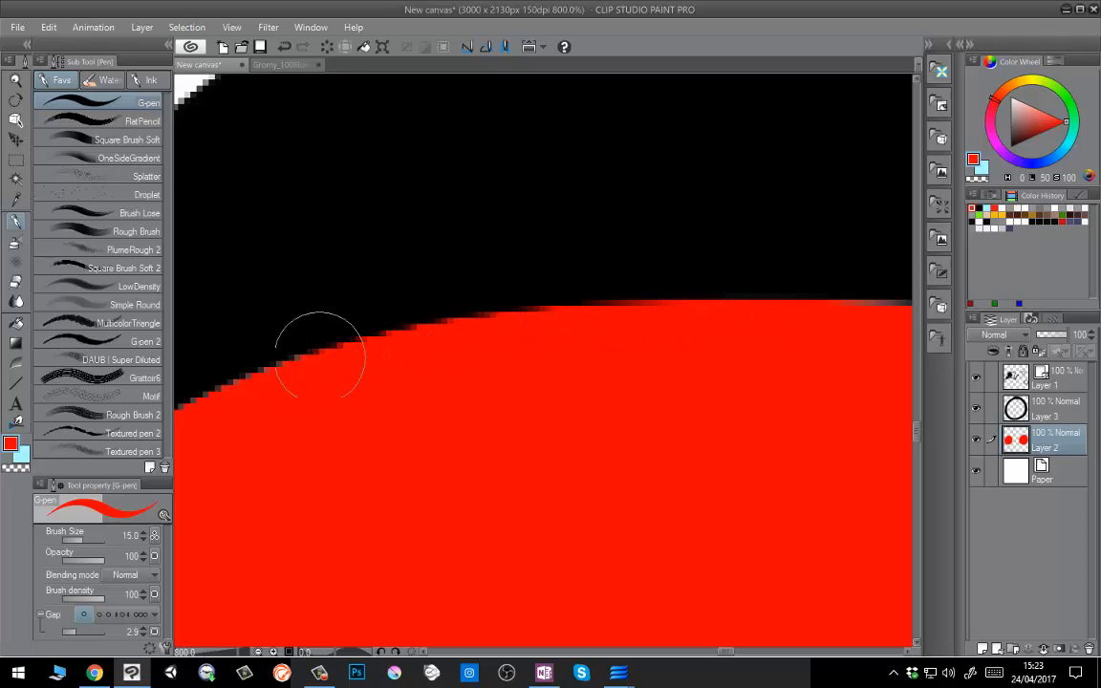
scroll(578, 390, "down", 2)
scroll(578, 390, "down", 5)
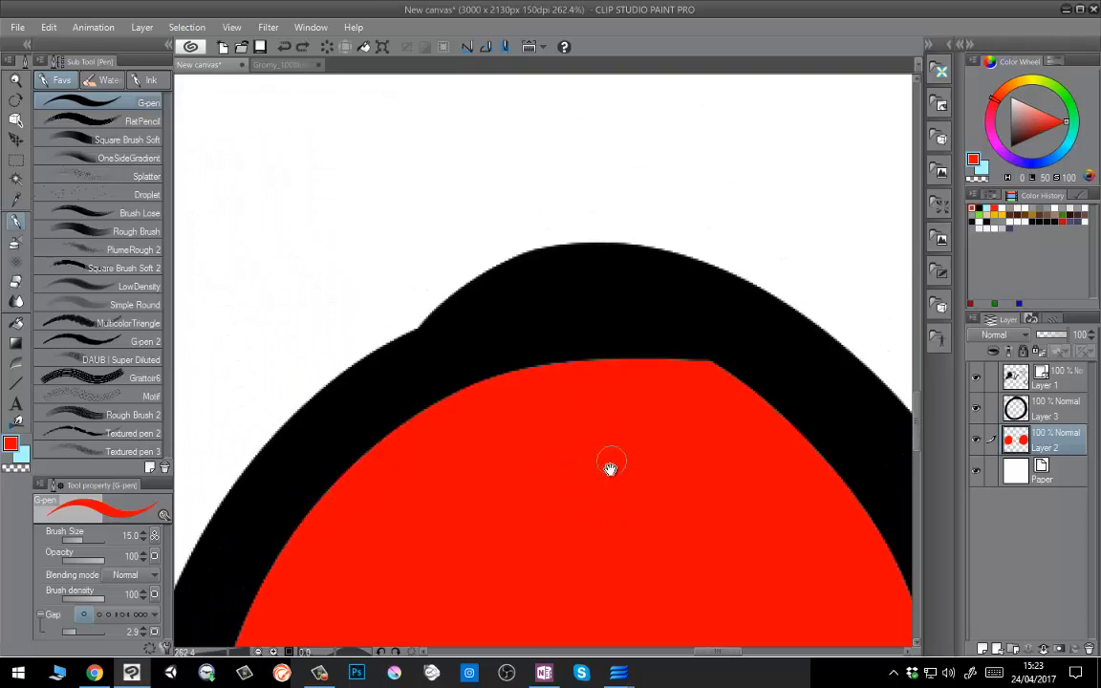
left_click_drag(749, 287, 585, 314)
scroll(614, 310, "down", 3)
left_click_drag(746, 329, 637, 361)
Lower the opacity of raster Layer 3 to 36% and inspect the fill edge beneath its outline.
left_click(1019, 411)
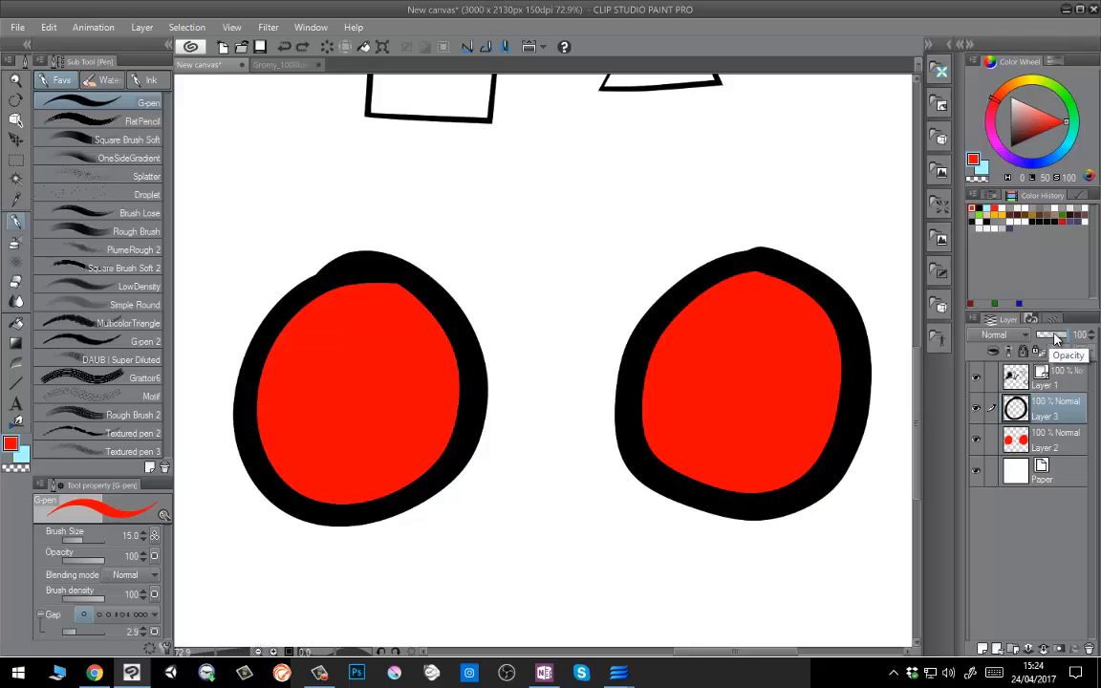
left_click(1053, 335)
left_click_drag(1054, 339, 1042, 335)
scroll(365, 272, "up", 5)
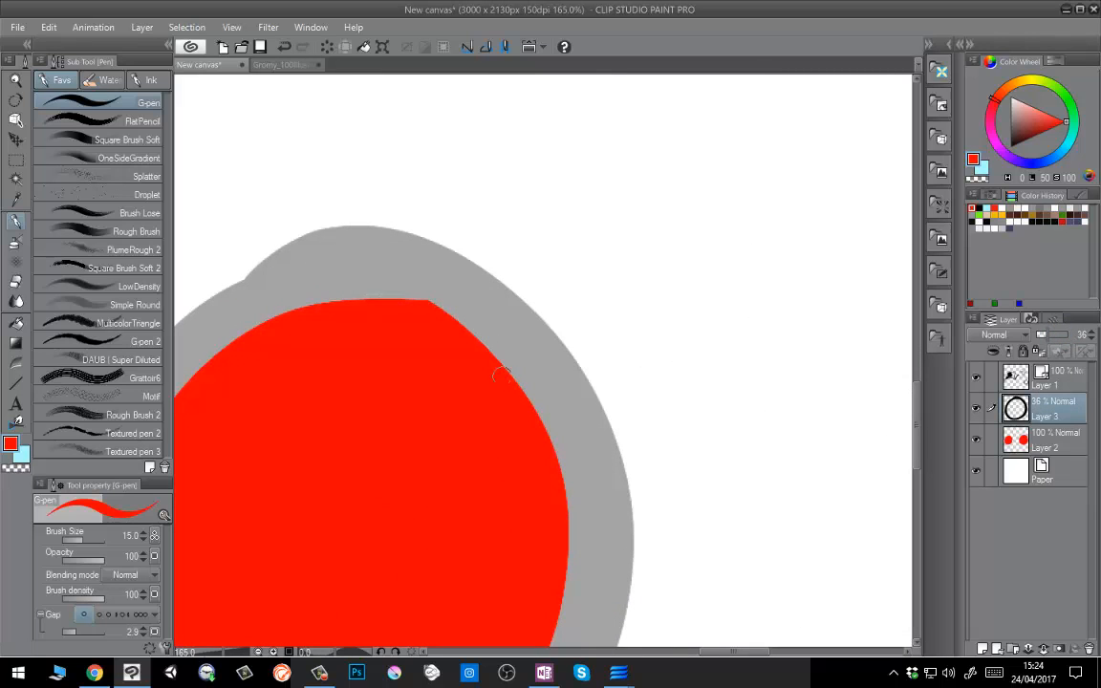
left_click_drag(730, 458, 581, 434)
Lower the opacity of vector Layer 1 to 55% and compare its circle's fill with the Fill tool's vector center line option.
left_click(1070, 377)
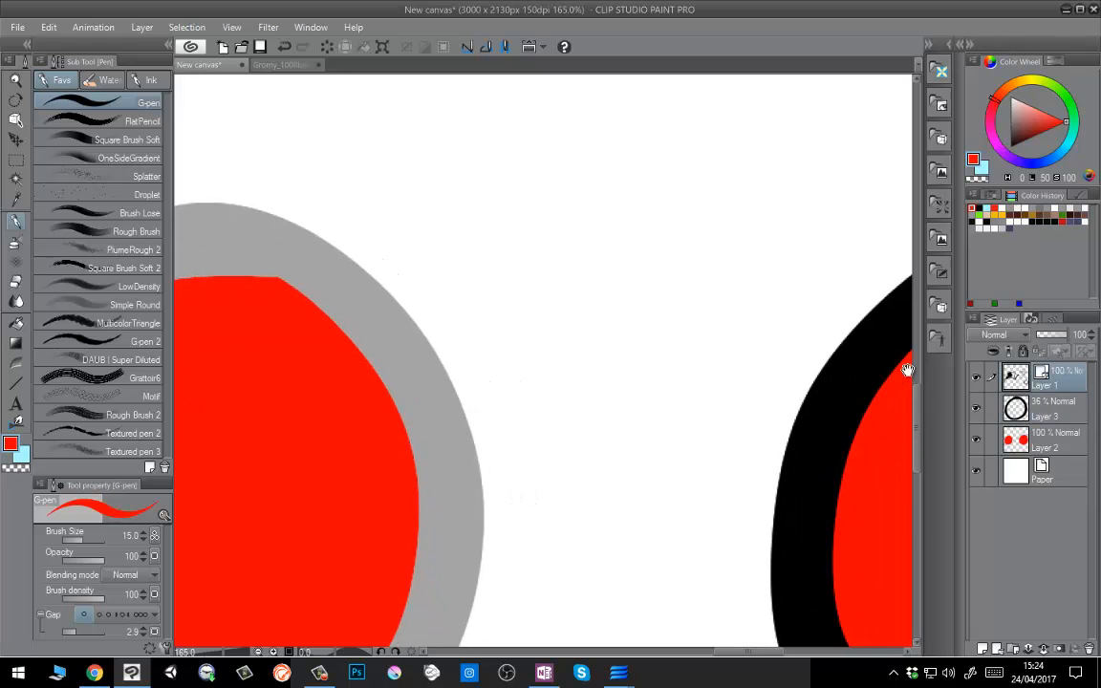
left_click_drag(848, 366, 442, 293)
left_click(1054, 335)
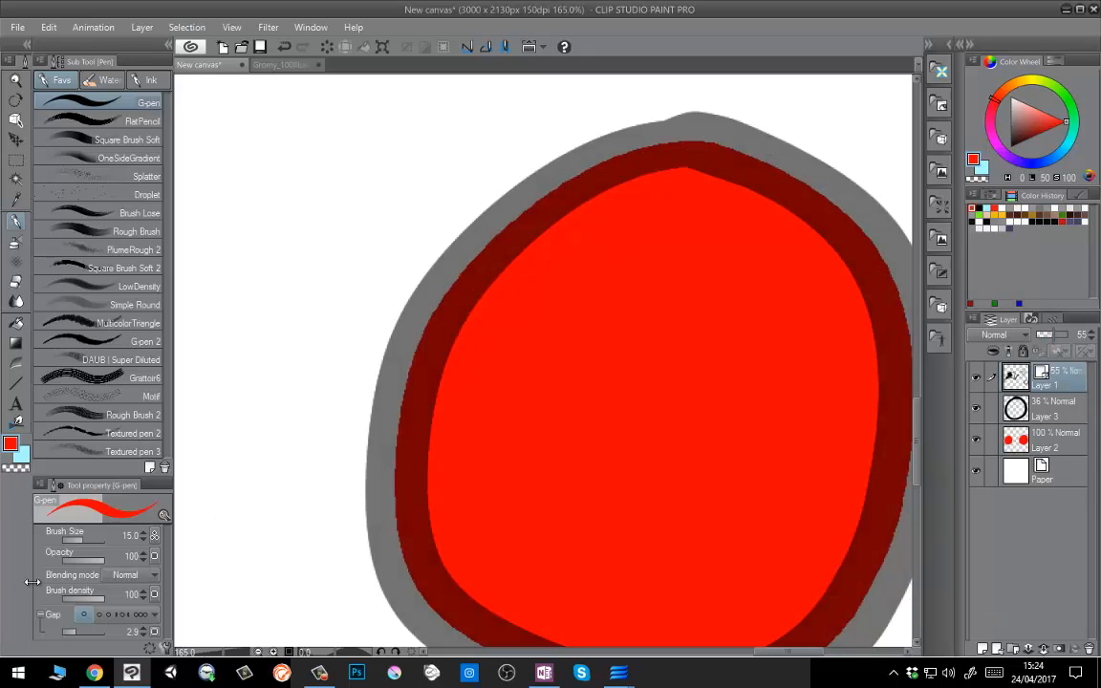
left_click(16, 323)
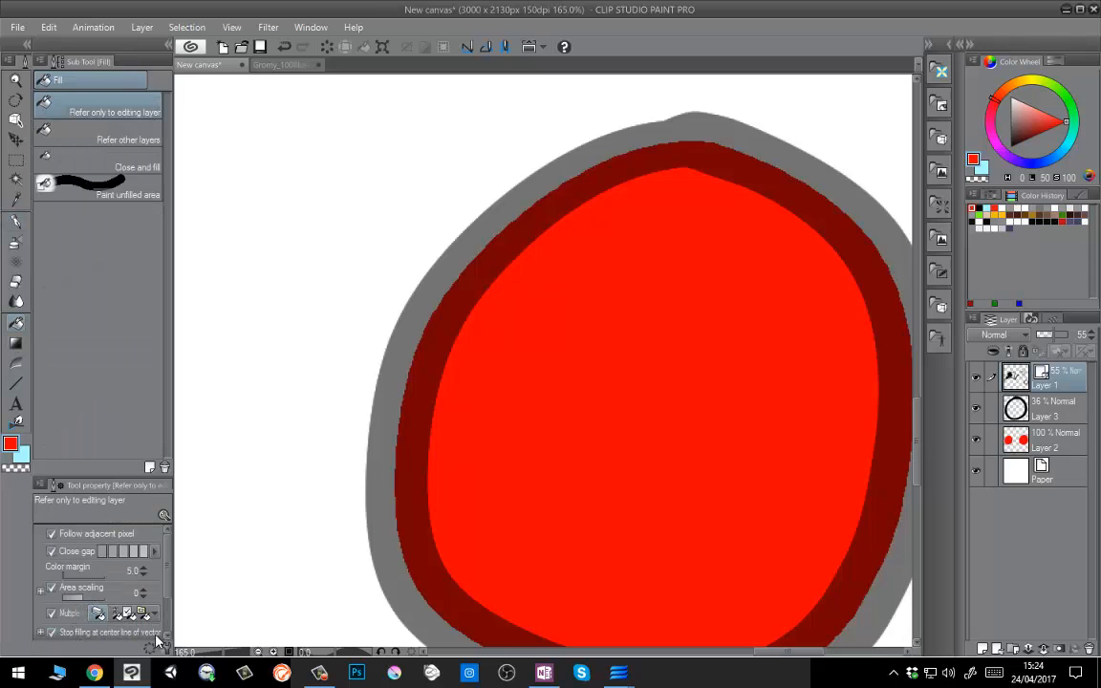
scroll(614, 304, "down", 5)
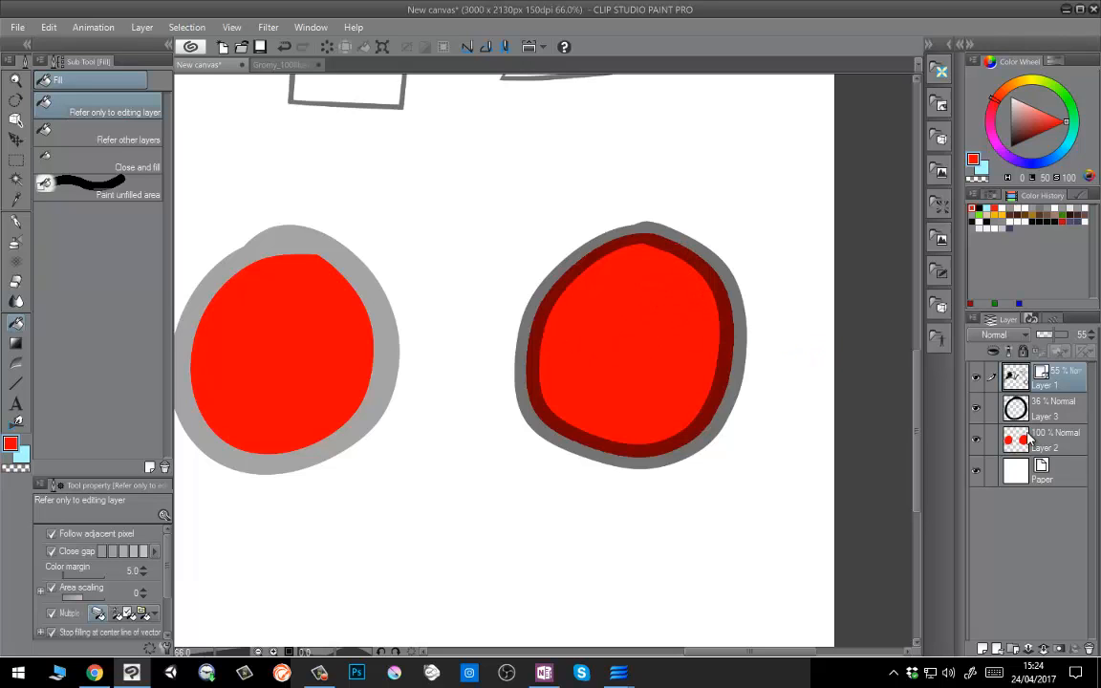
scroll(645, 247, "up", 1)
scroll(644, 248, "up", 3)
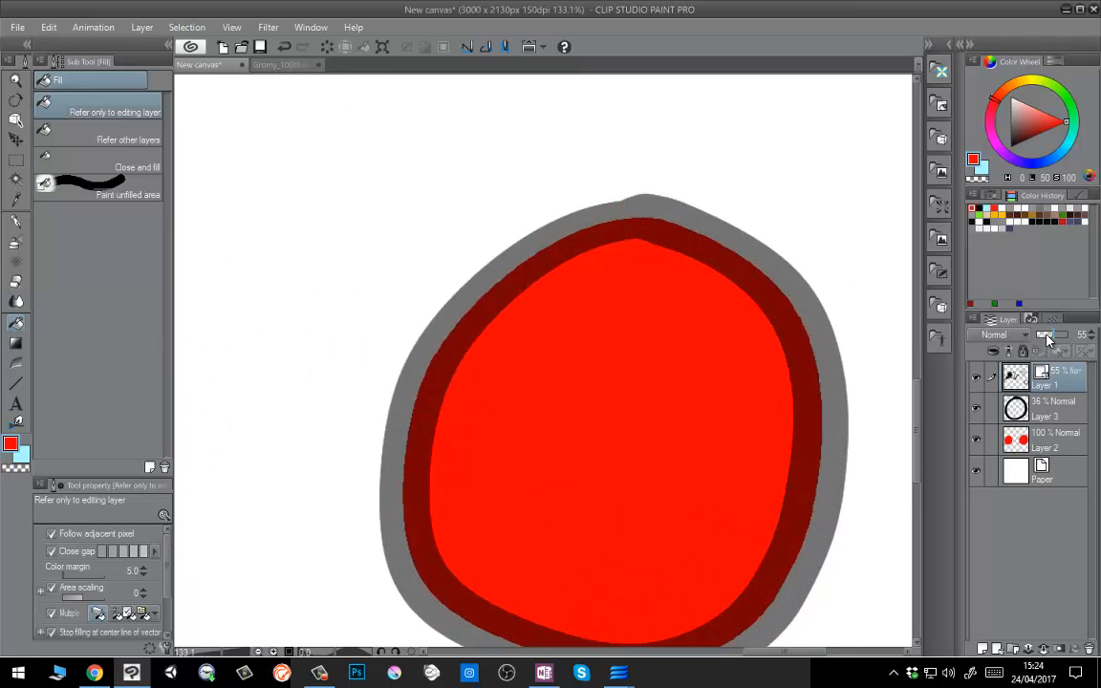
Restore the opacity of Layer 1 and Layer 3 to 100%.
left_click_drag(1047, 336, 1071, 336)
scroll(567, 347, "down", 1)
scroll(567, 347, "down", 5)
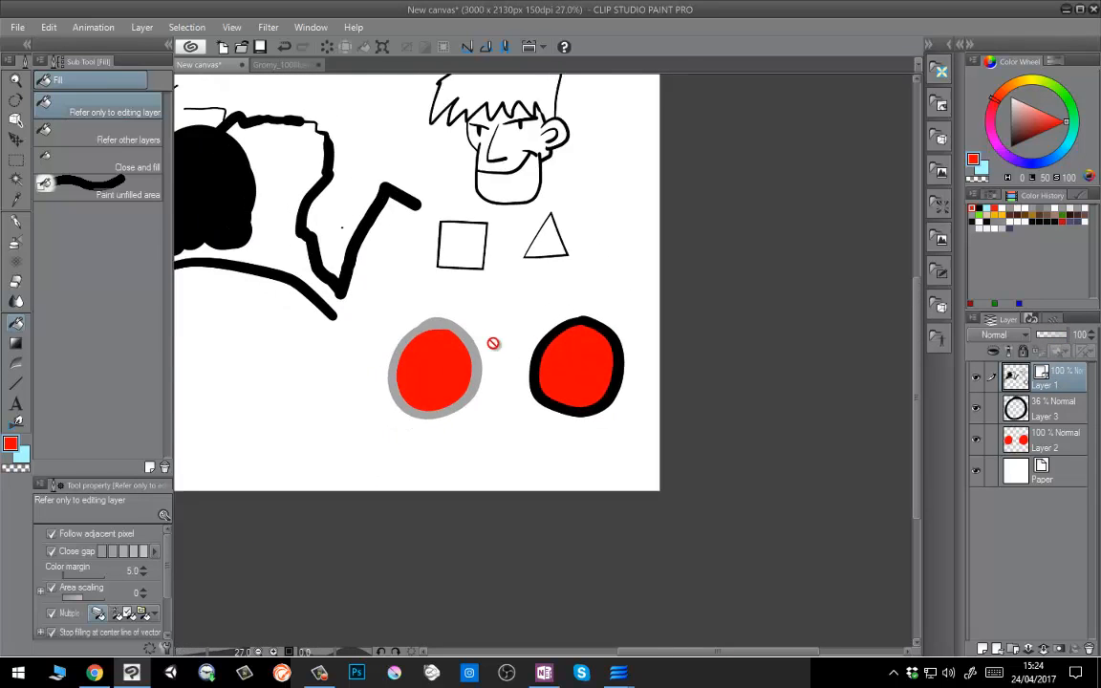
left_click(1049, 403)
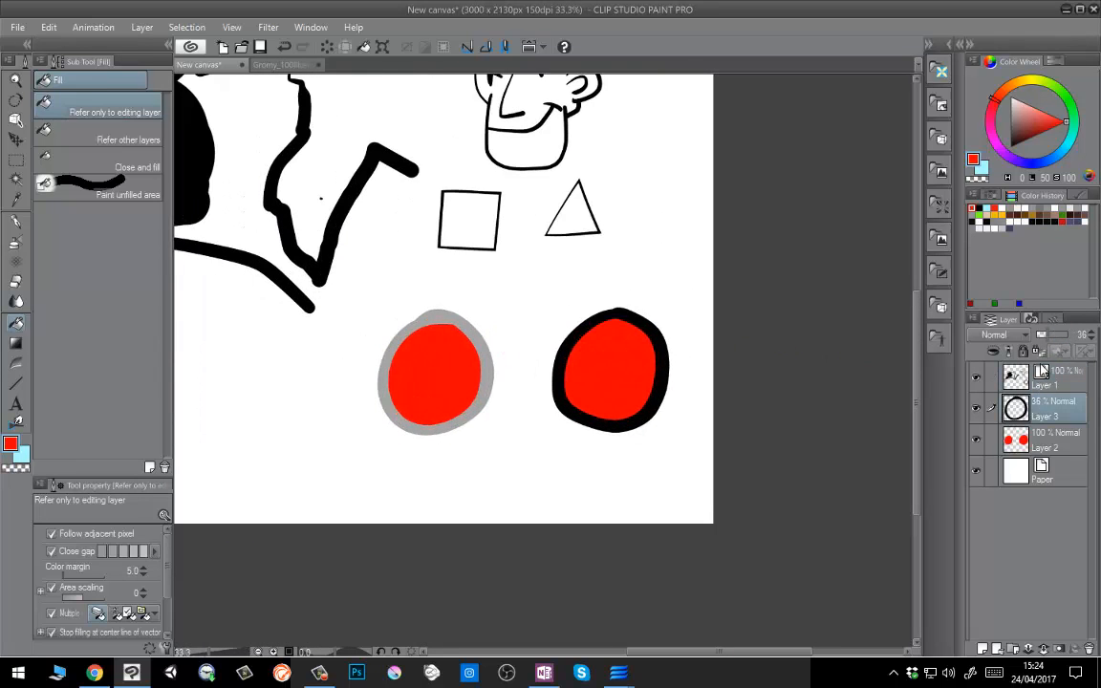
left_click_drag(1047, 336, 1069, 336)
scroll(423, 340, "up", 4)
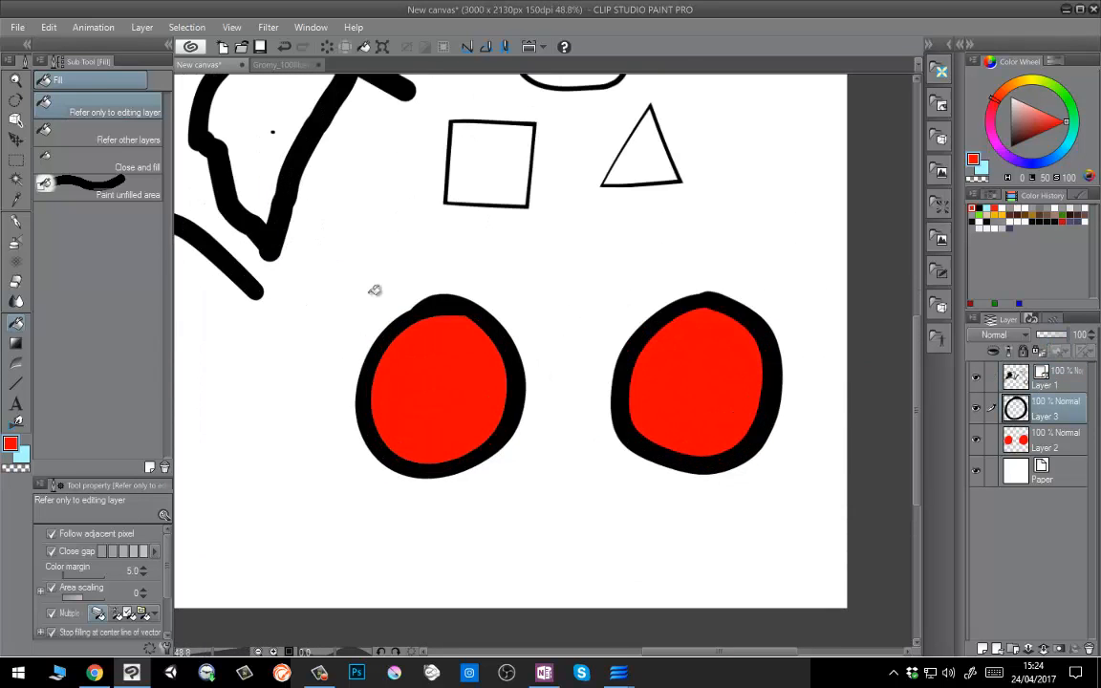
Examine the Auto select tool's Stop filling at center line of vector option under Selection for referred layers.
left_click(15, 178)
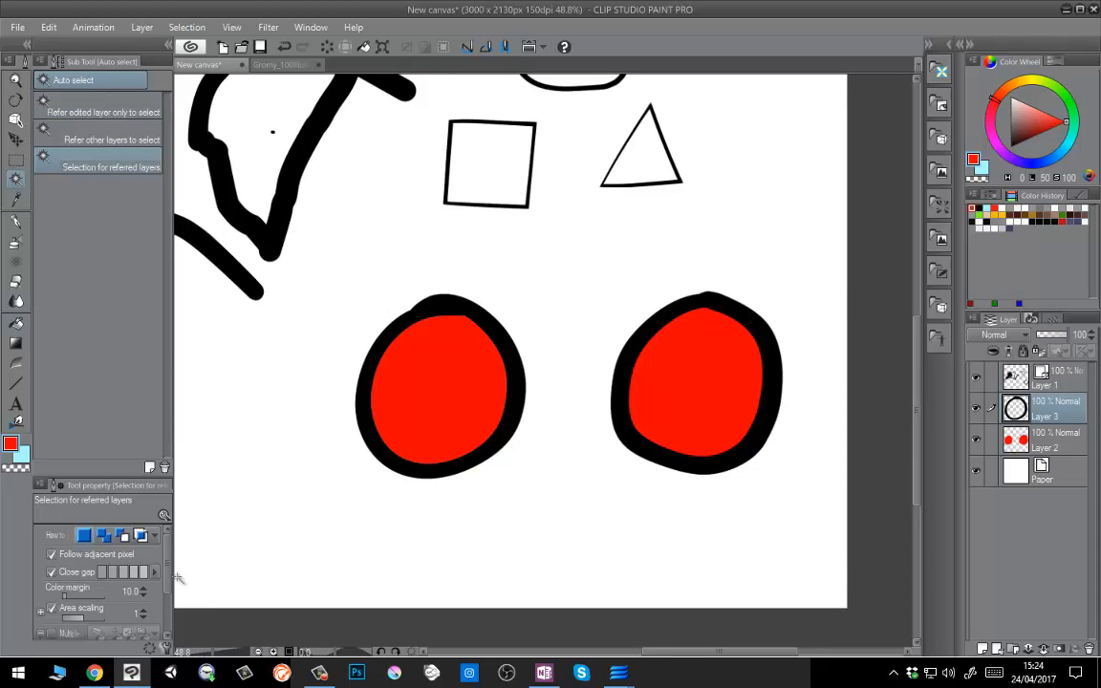
scroll(74, 561, "down", 3)
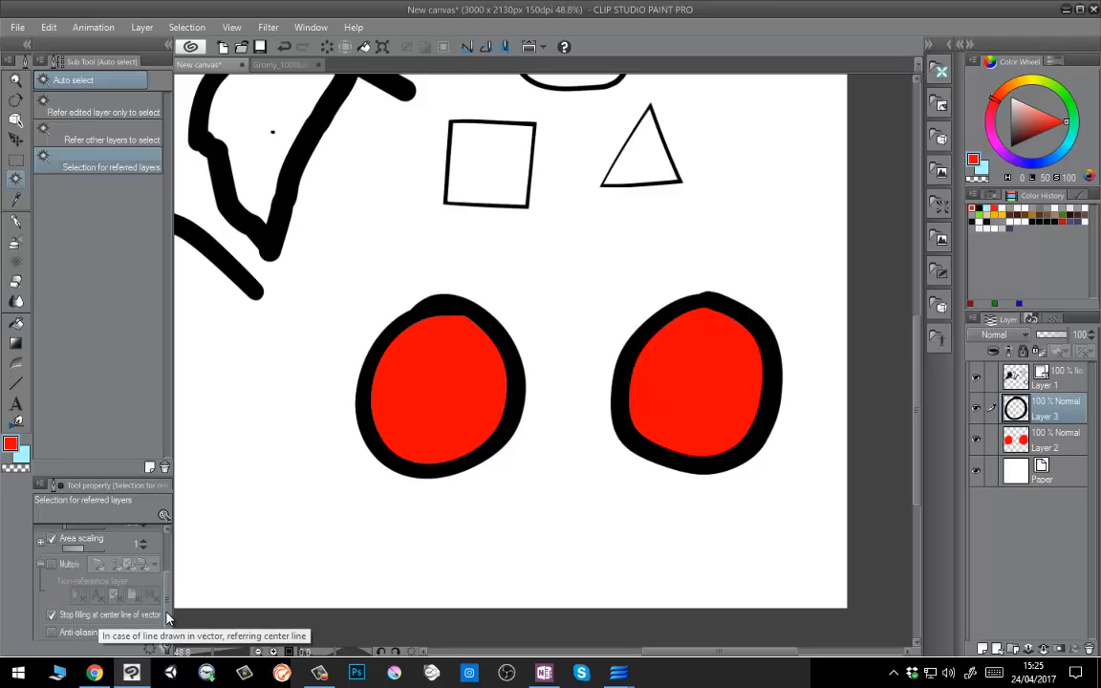
scroll(339, 399, "down", 1)
left_click_drag(361, 351, 456, 471)
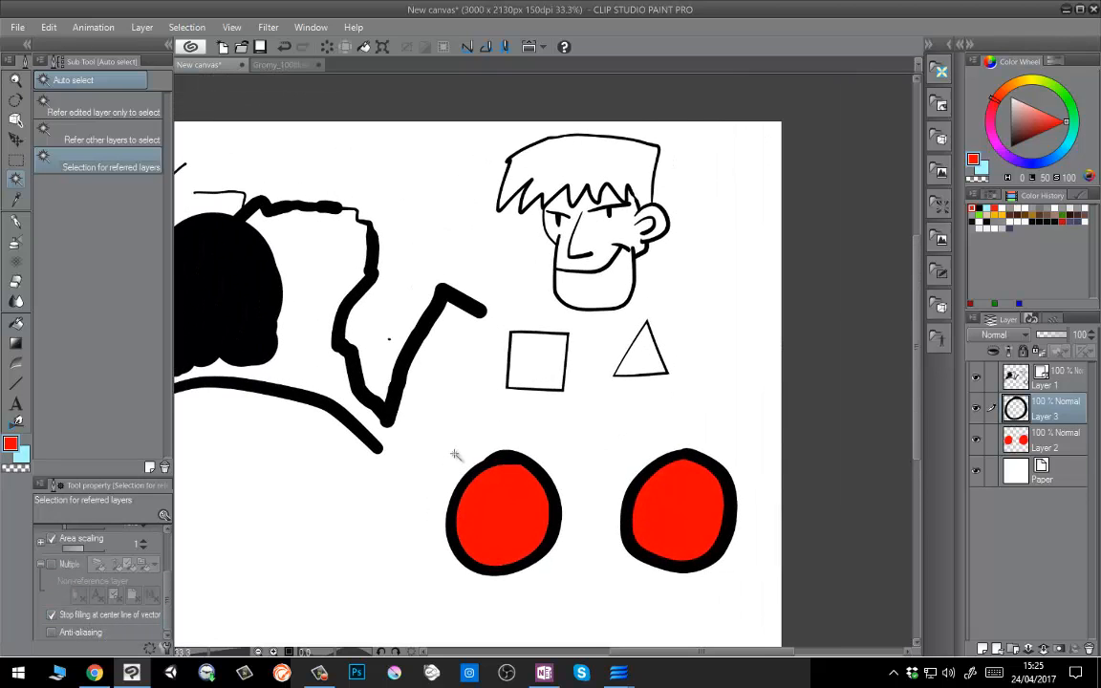
left_click_drag(402, 442, 559, 449)
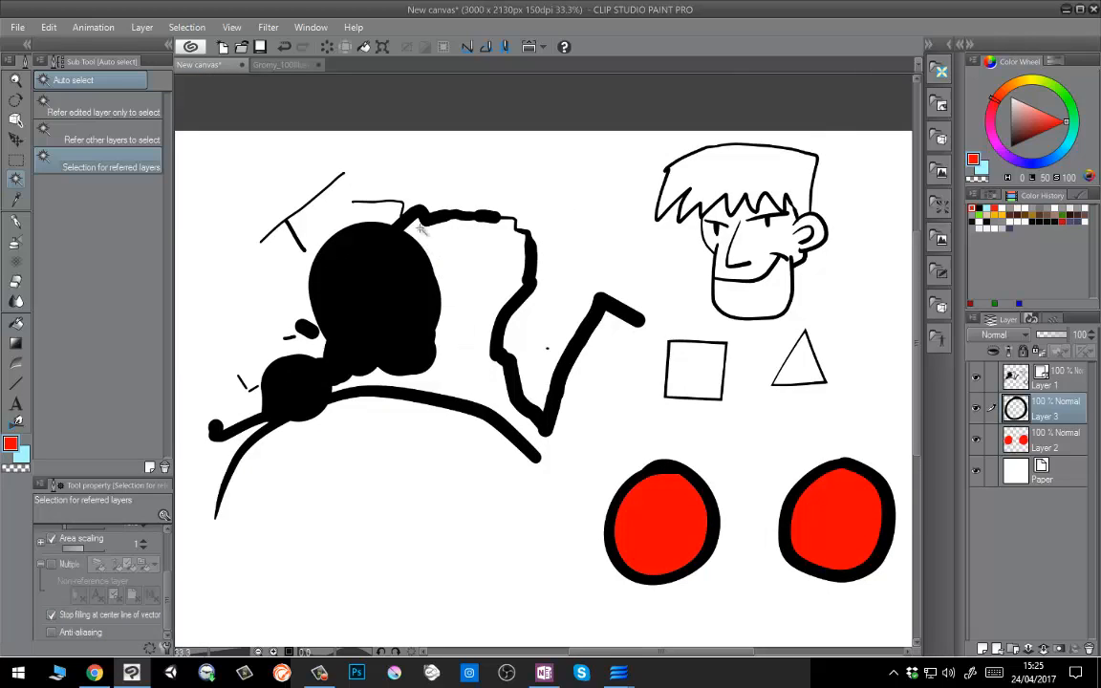
scroll(443, 296, "down", 1)
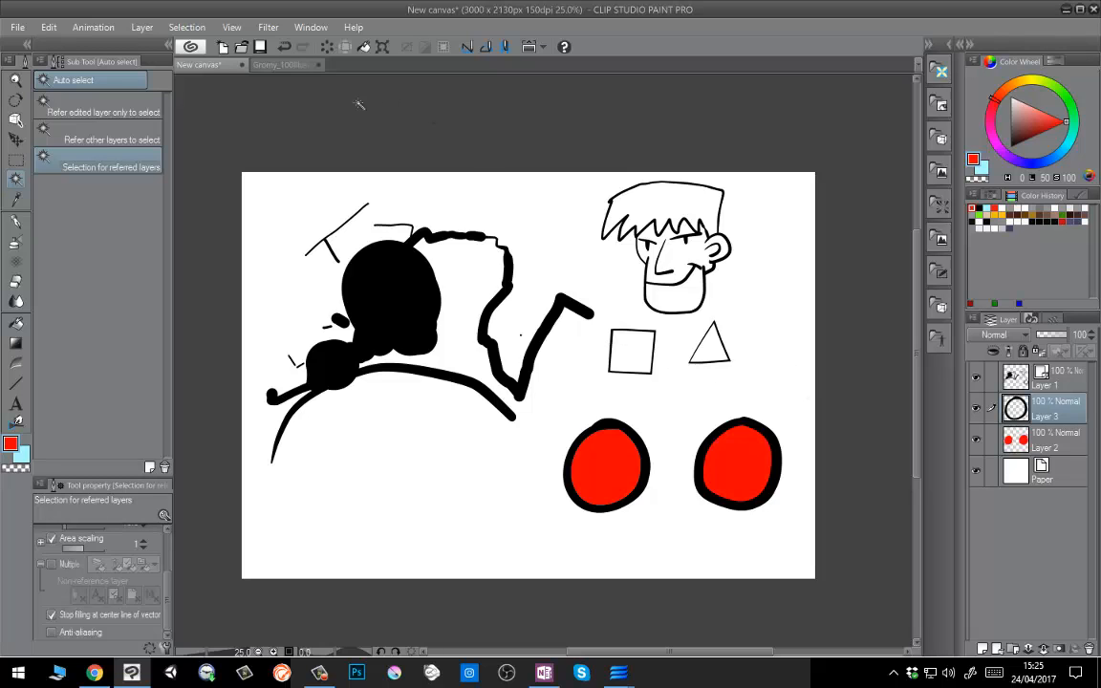
Switch to the Gromy_100Illustrations_001b illustration and toggle the visibility of Layer 2 while reviewing its layers.
left_click(285, 65)
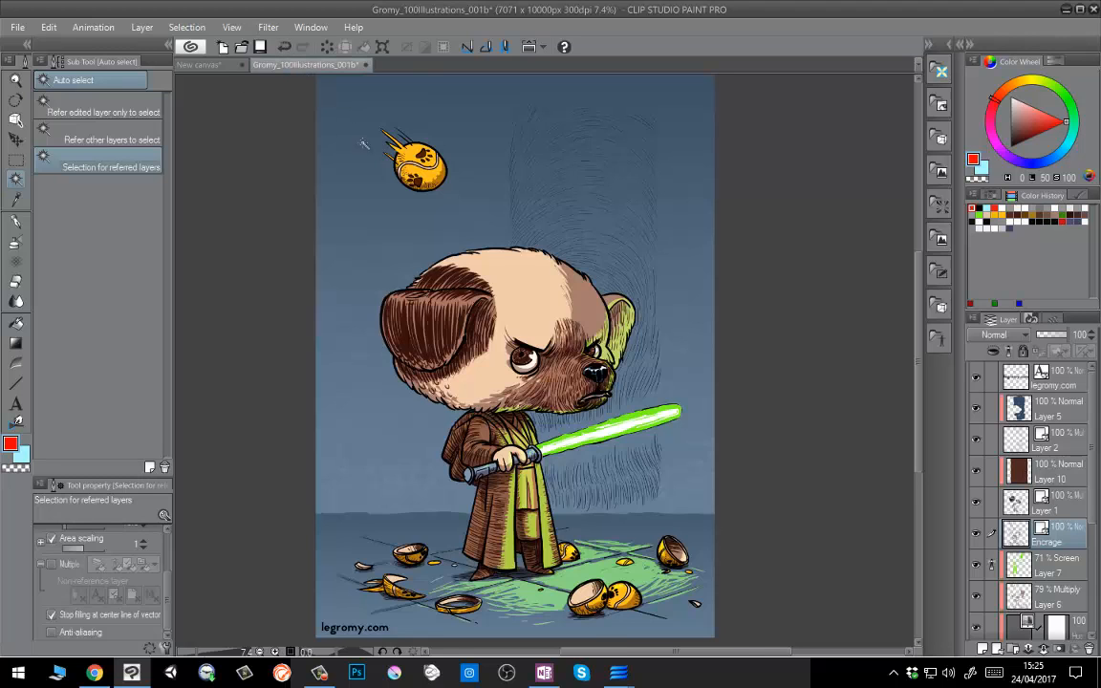
scroll(335, 126, "up", 1)
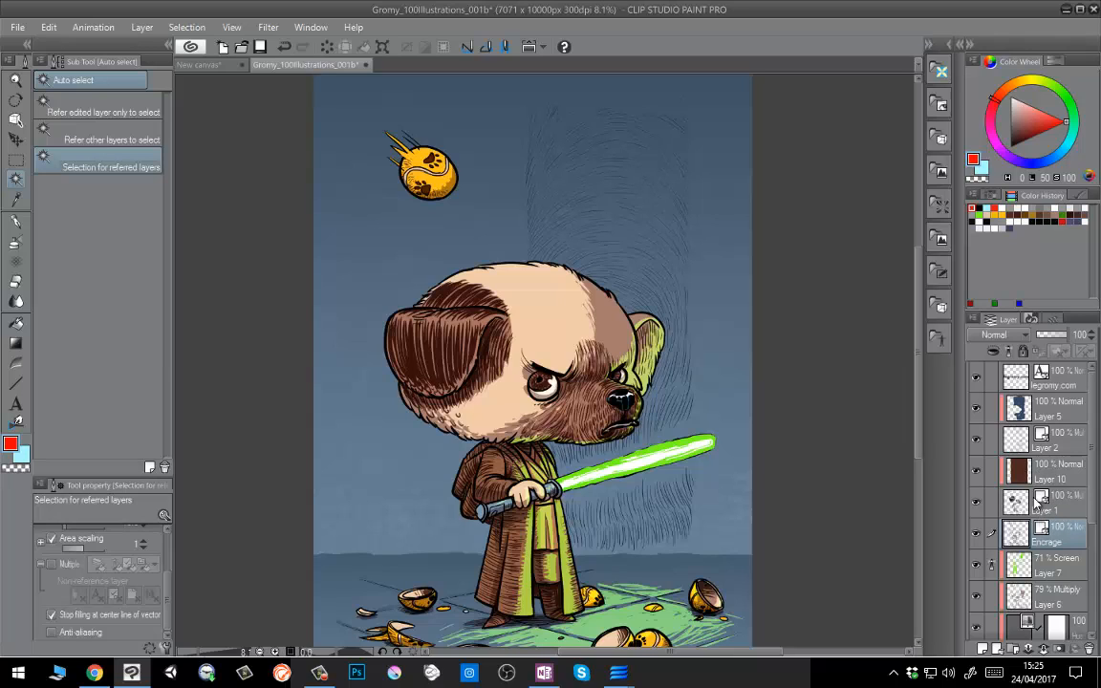
left_click(978, 440)
left_click(978, 441)
scroll(982, 450, "down", 1)
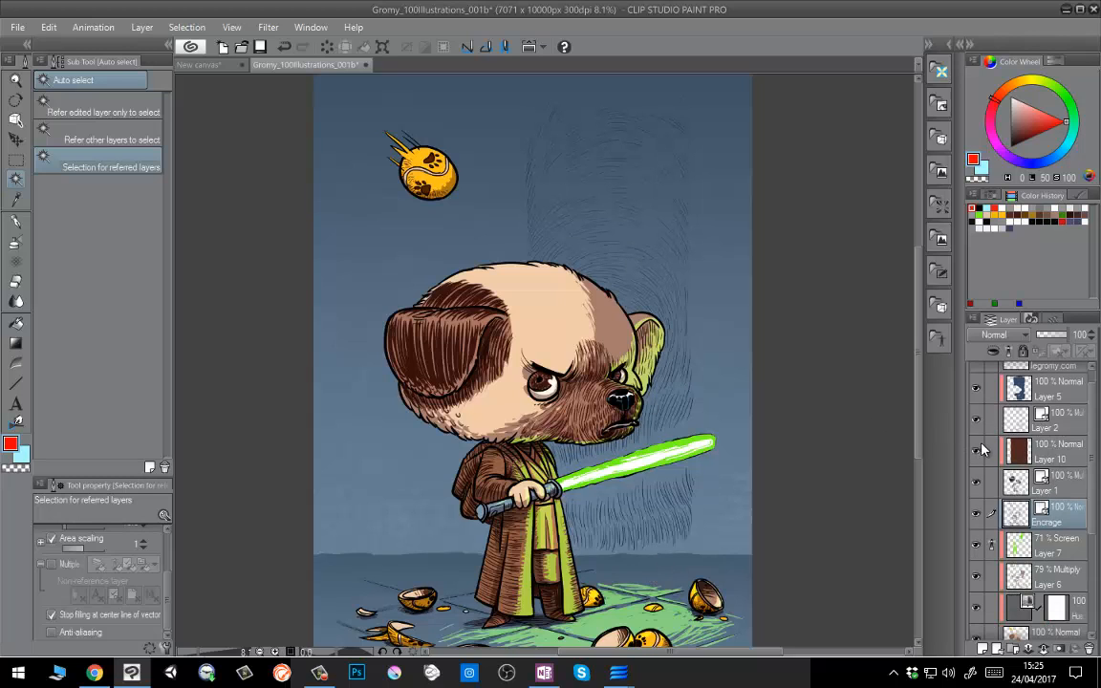
Toggle the visibility of Layer 1 and the Encrage layer off and on to see what each contributes.
left_click(977, 483)
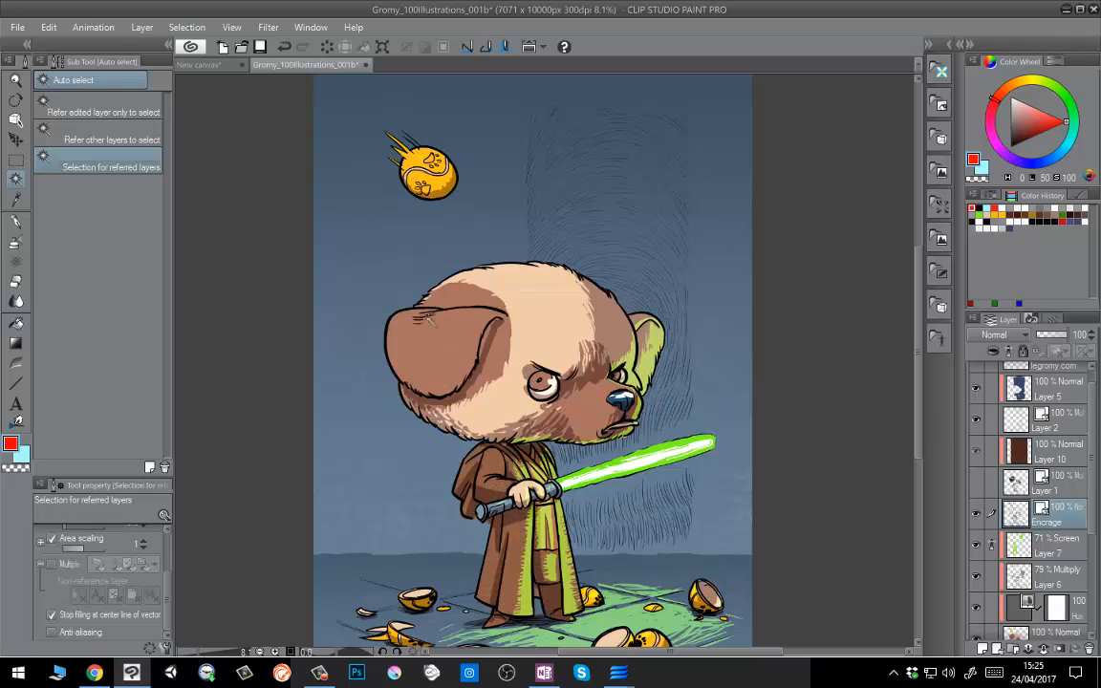
left_click(976, 483)
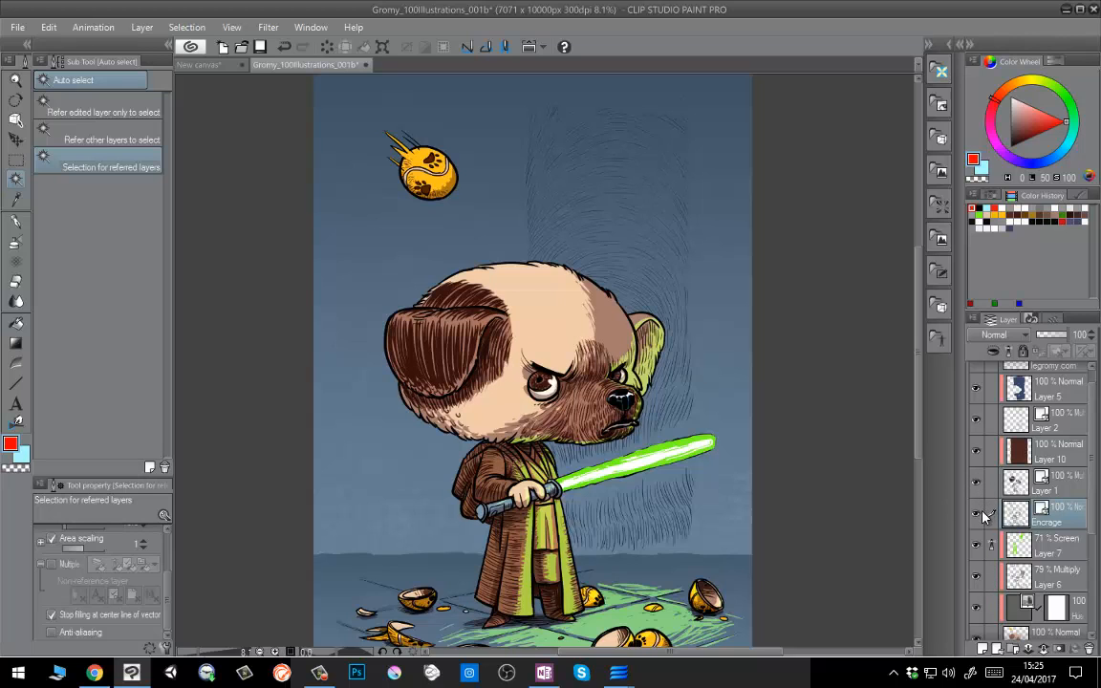
left_click(977, 514)
left_click(977, 513)
Examine the illustration's ink lines, fur shading and colour fills around the character's head, in close-up and as a whole.
scroll(602, 307, "up", 5)
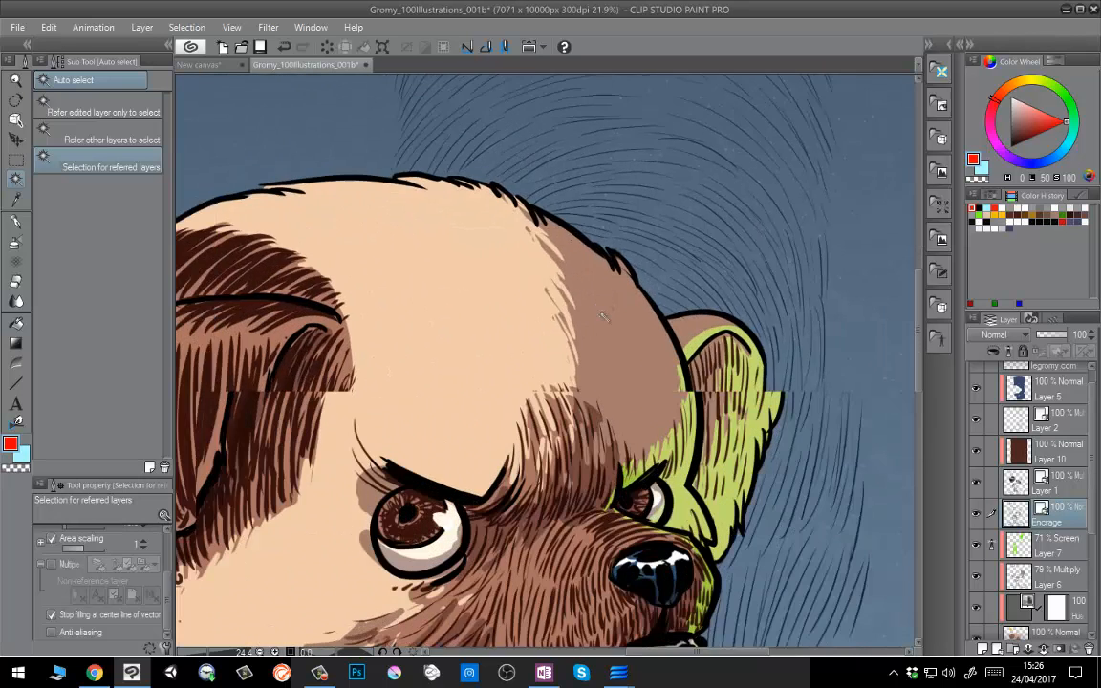
scroll(602, 308, "down", 3)
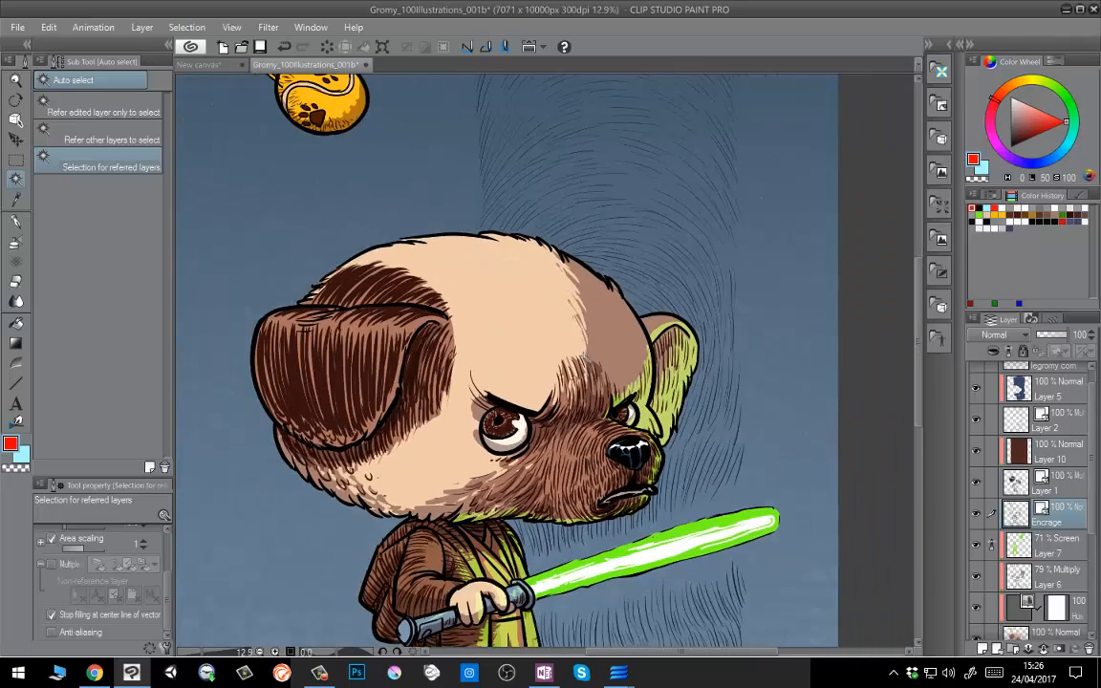
scroll(588, 358, "down", 3)
scroll(585, 355, "up", 5)
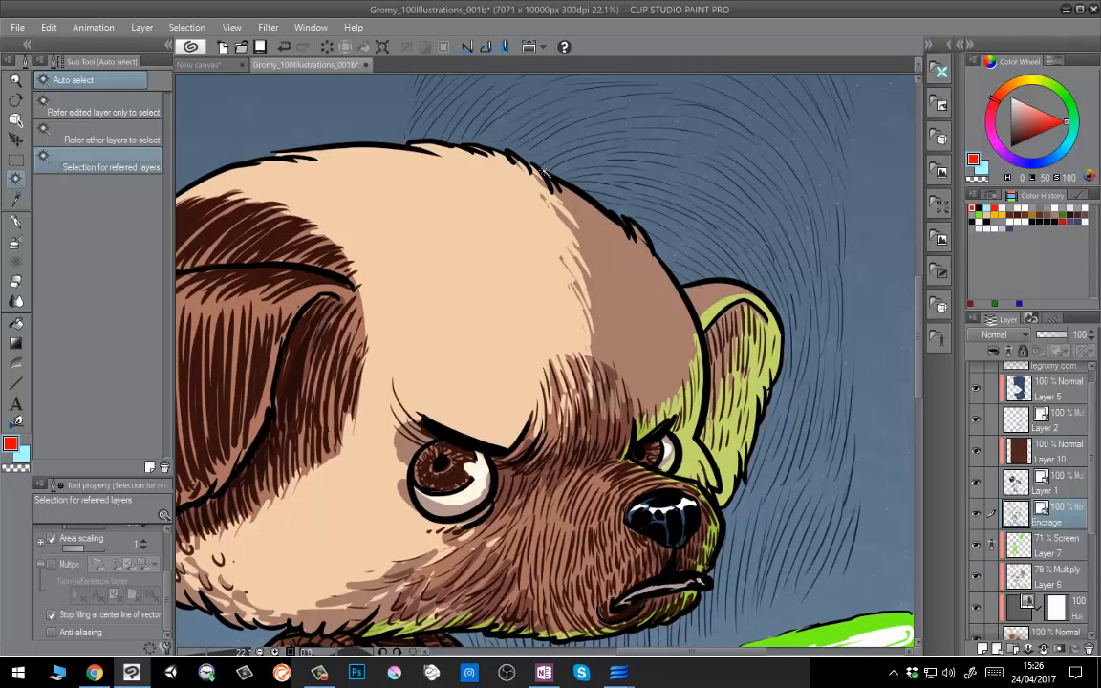
scroll(553, 289, "down", 4)
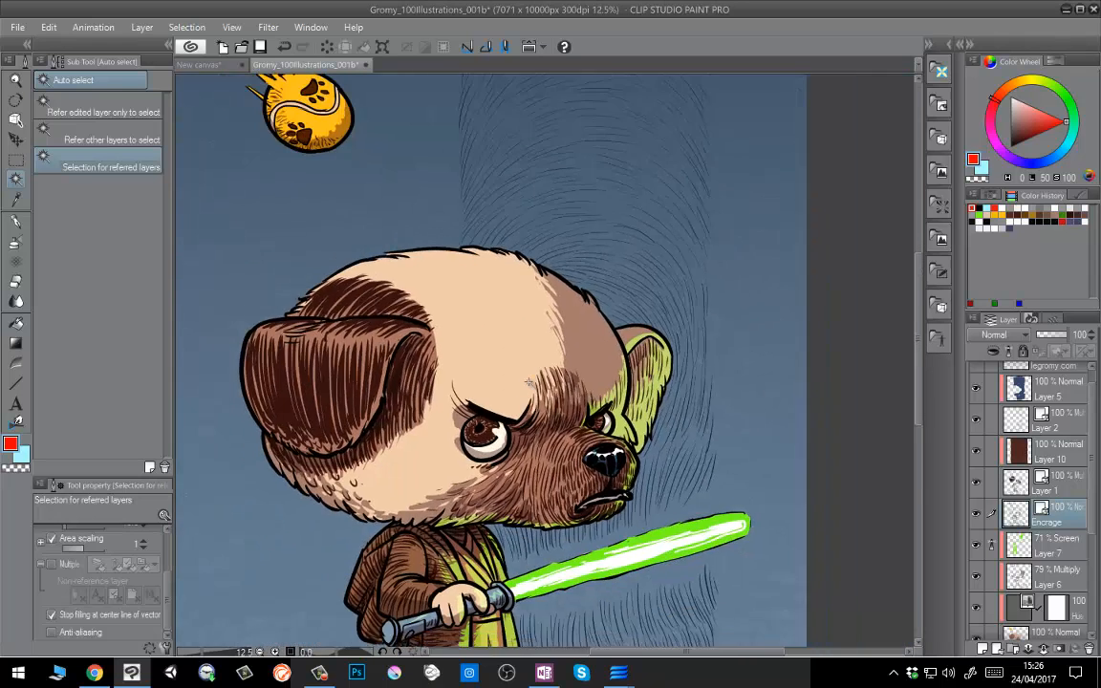
scroll(514, 462, "up", 2)
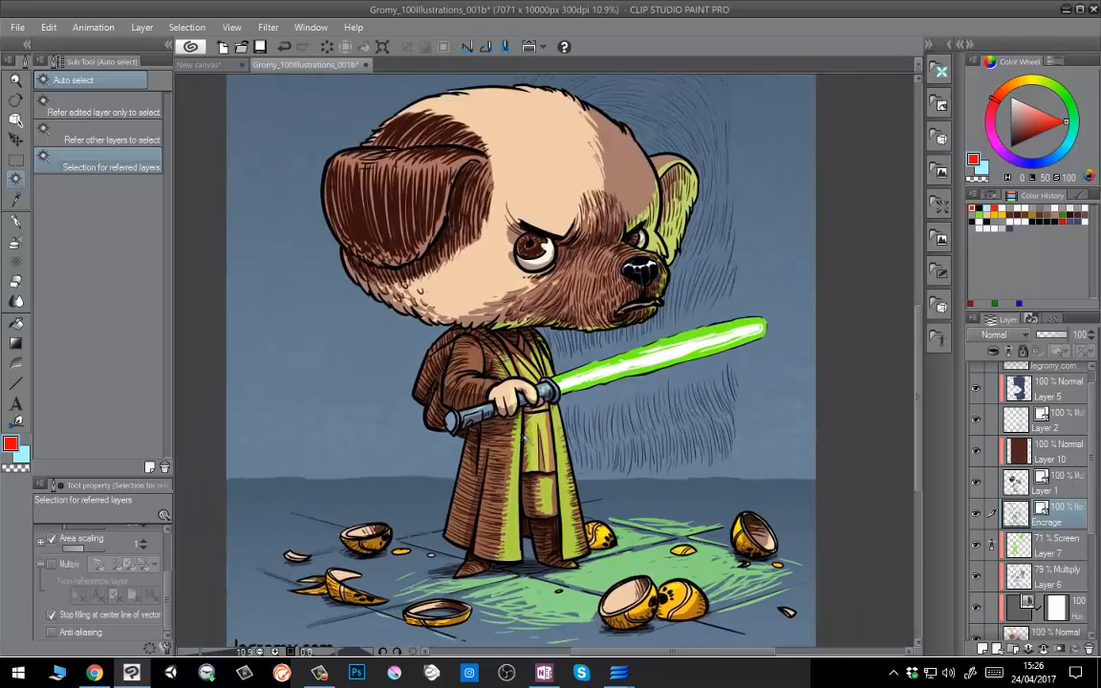
scroll(483, 397, "down", 2)
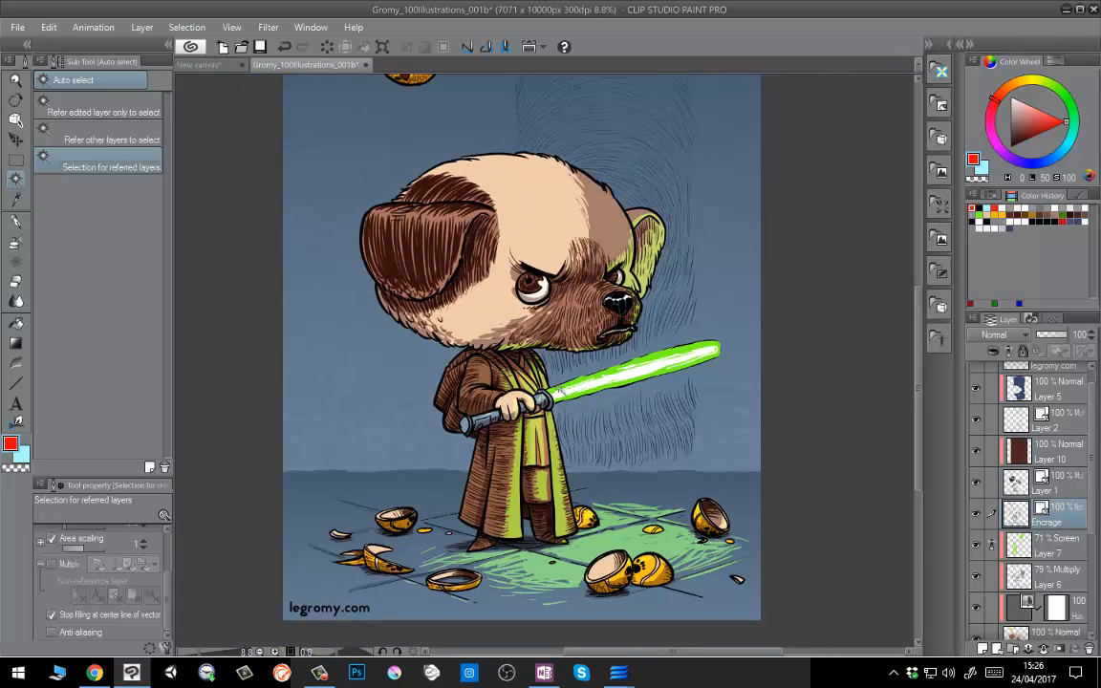
scroll(531, 184, "up", 6)
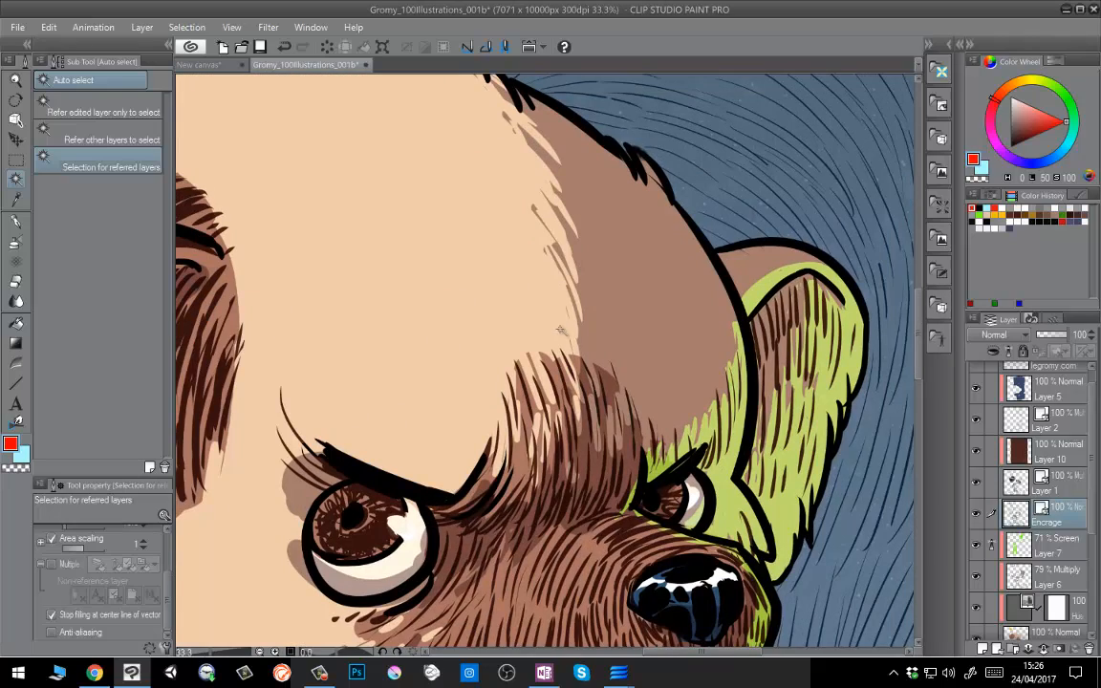
scroll(560, 330, "down", 5)
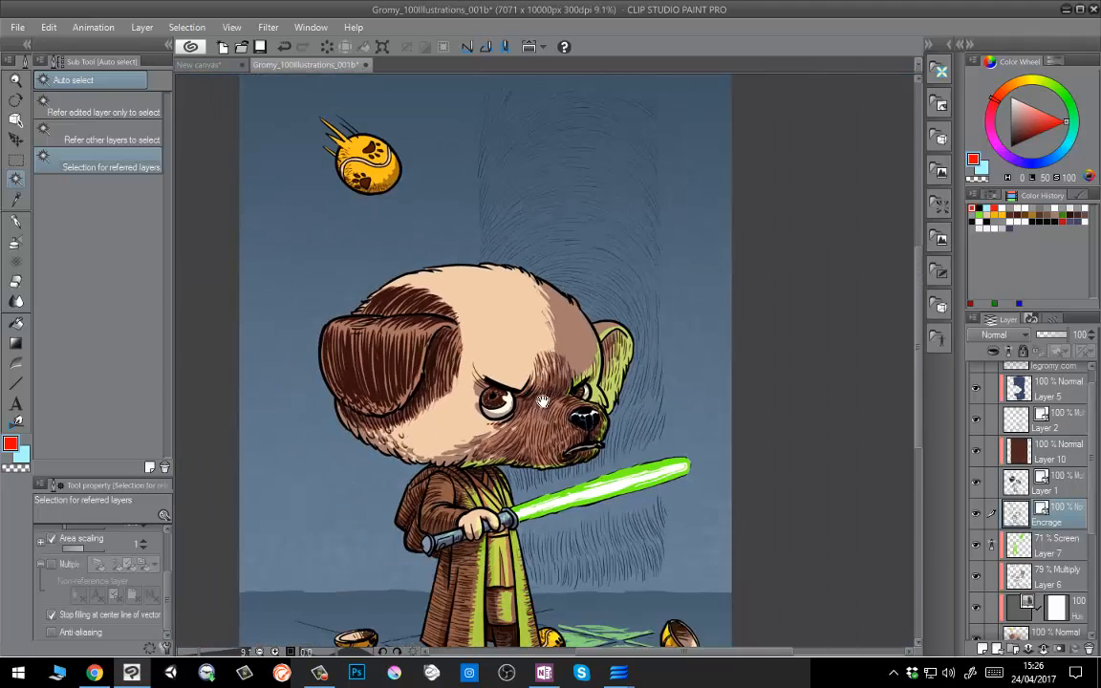
left_click_drag(542, 402, 575, 337)
scroll(572, 348, "down", 3)
scroll(550, 341, "up", 1)
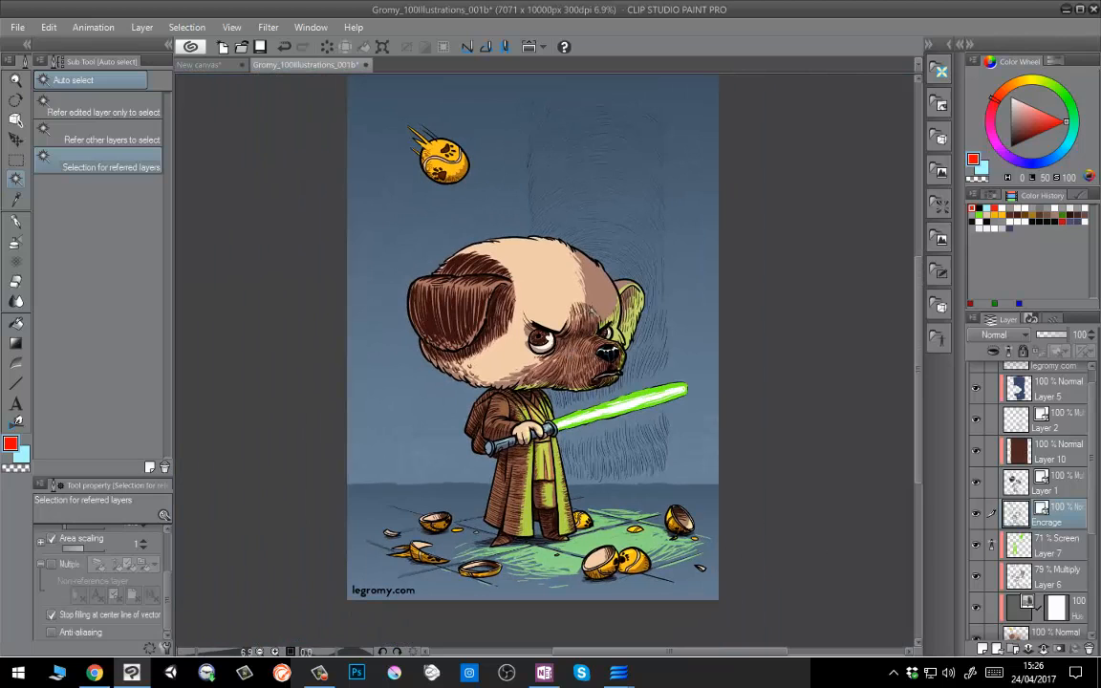
left_click_drag(491, 218, 521, 260)
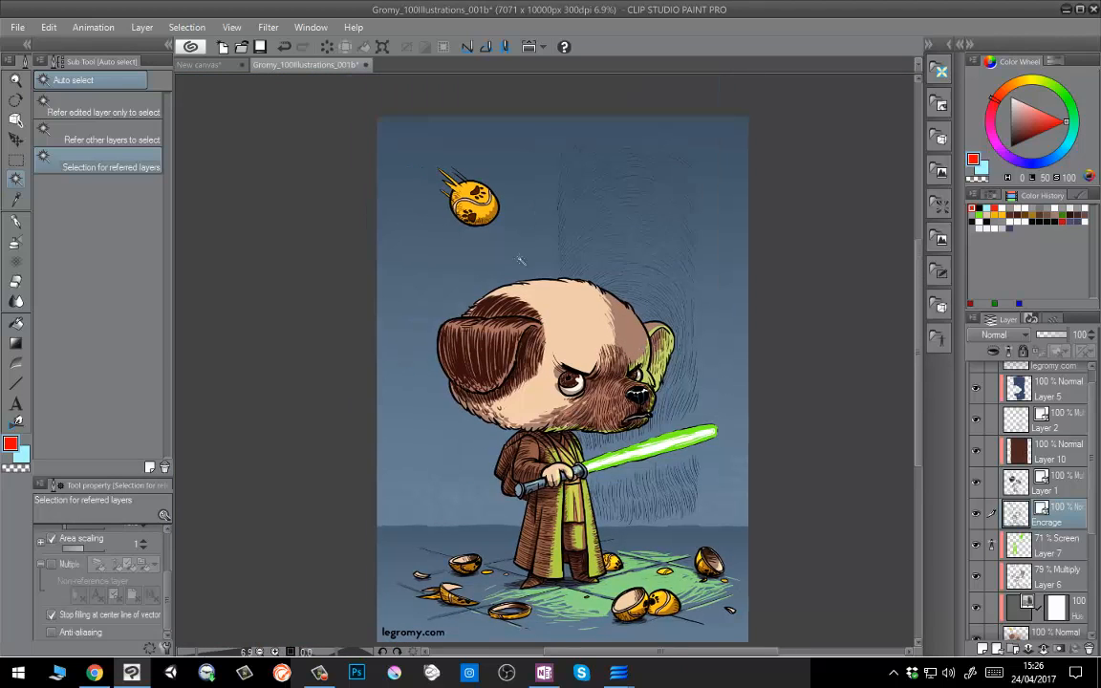
Switch to the New canvas document and delete Layer 1, Layer 3 and Layer 2, keeping only the Paper layer.
left_click(220, 64)
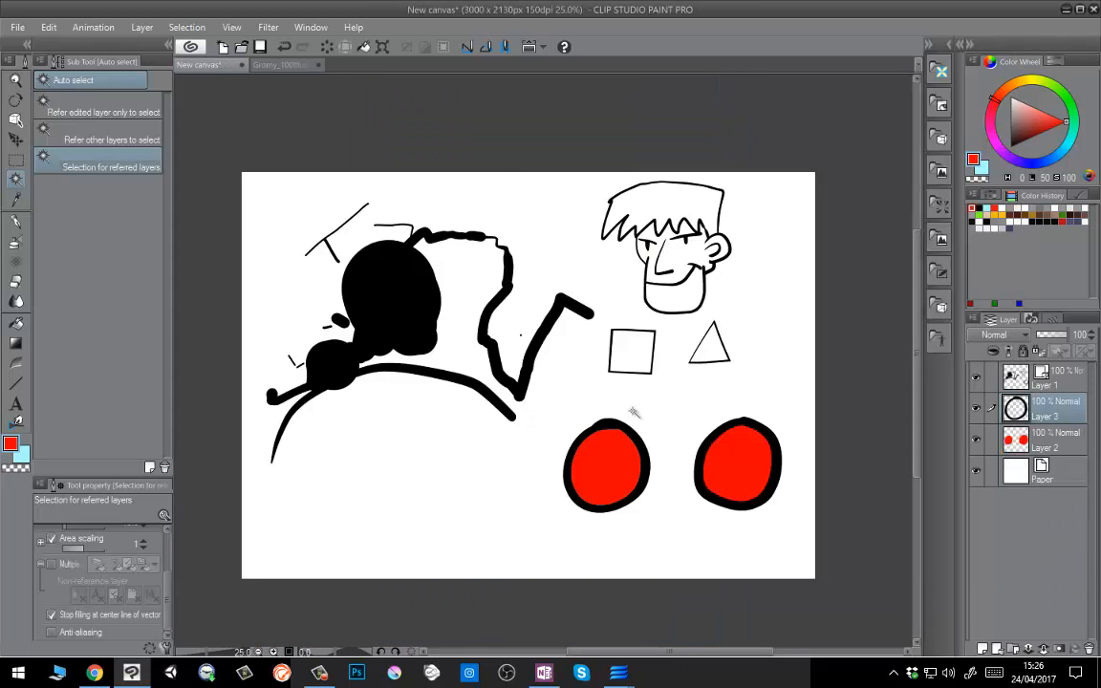
left_click(1063, 385)
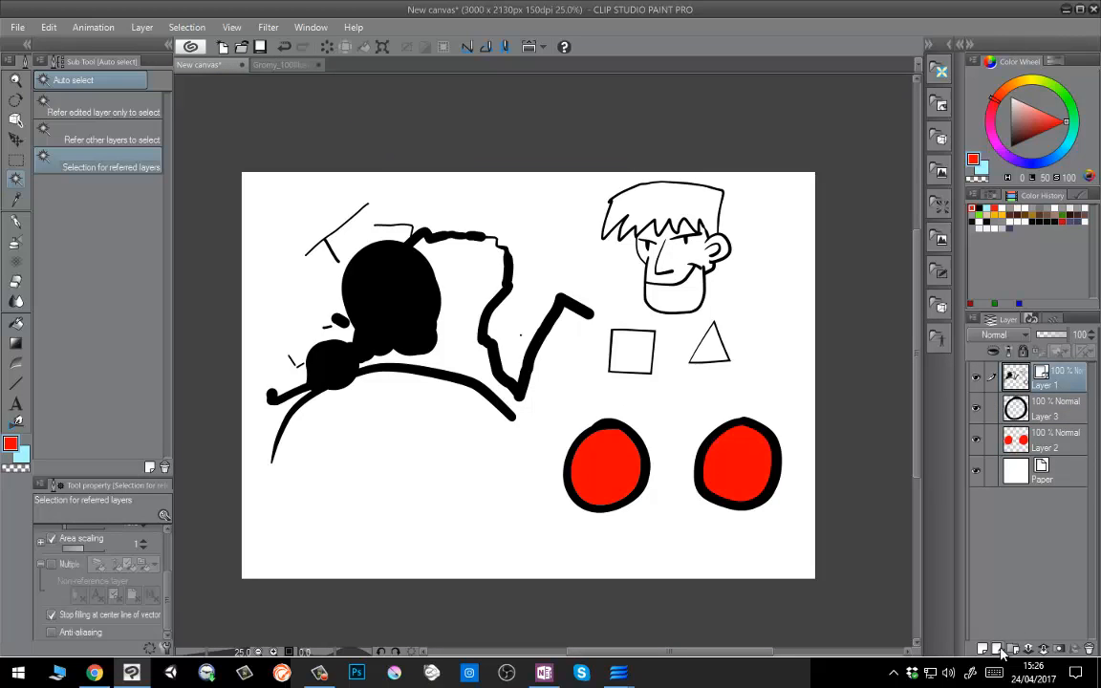
left_click(1089, 649)
left_click(1088, 649)
left_click(1088, 649)
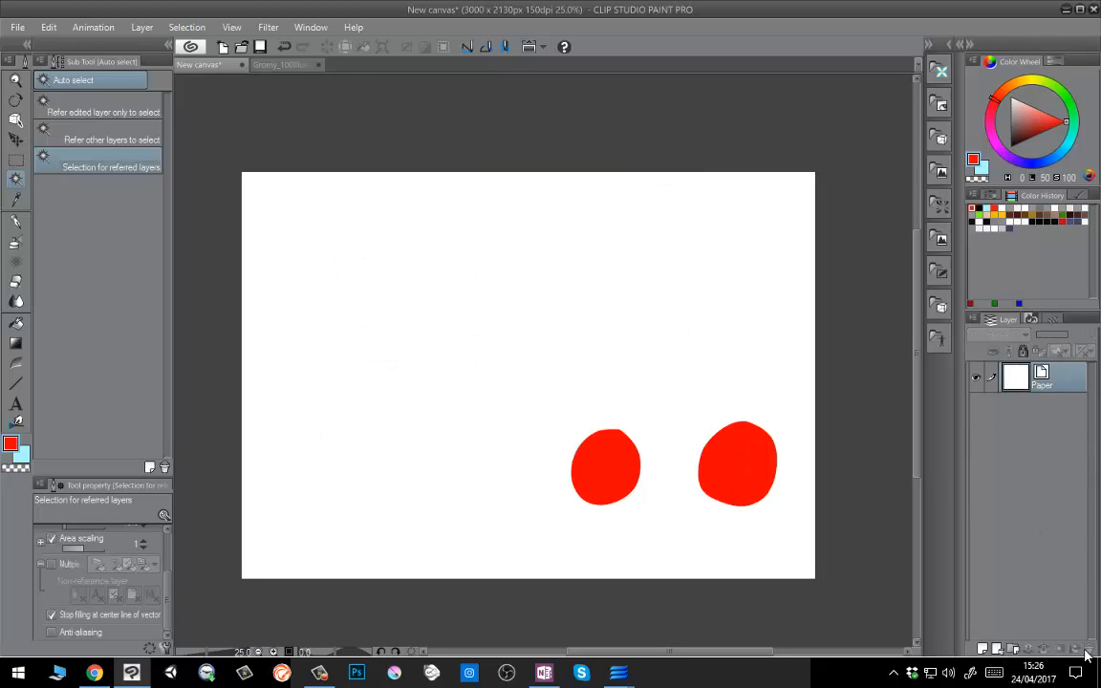
Add two vector layers and draw two overlapping black circles, one on each layer, with the G-pen at brush size 70.
left_click(1014, 649)
left_click(1014, 649)
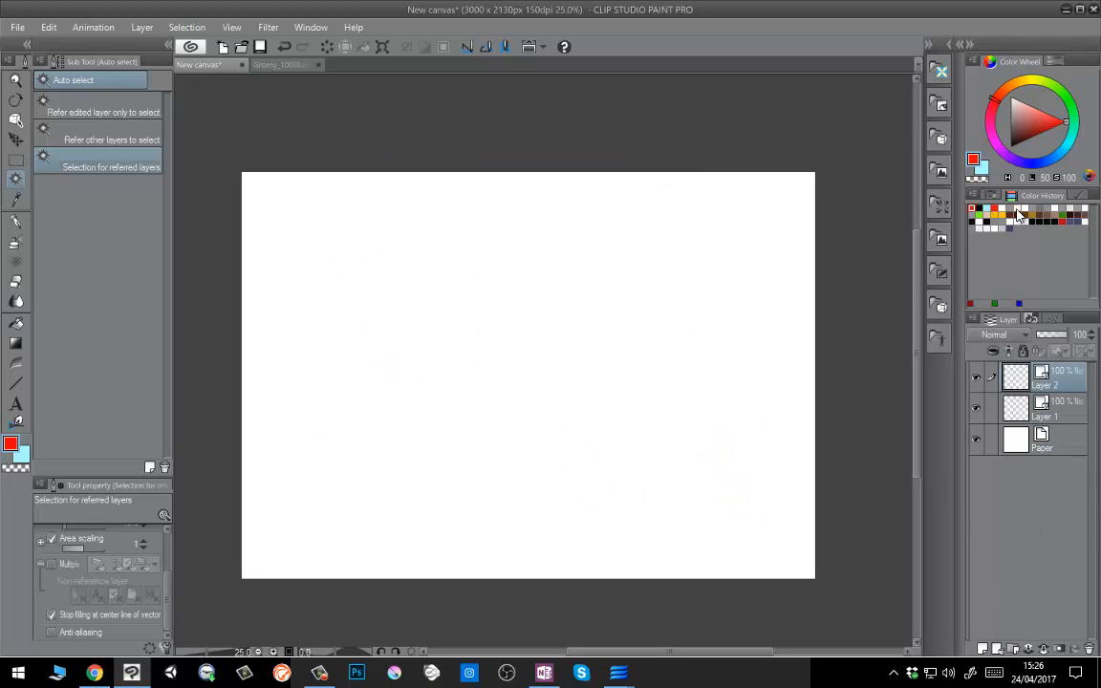
left_click(1011, 147)
key("p")
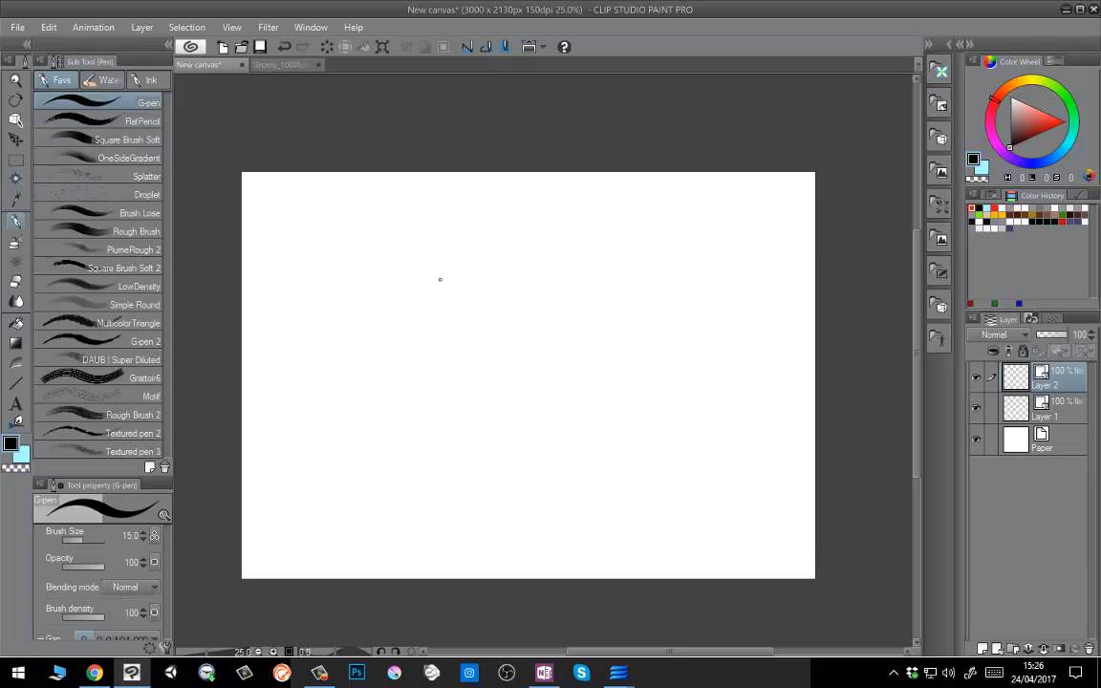
left_click_drag(447, 290, 511, 260)
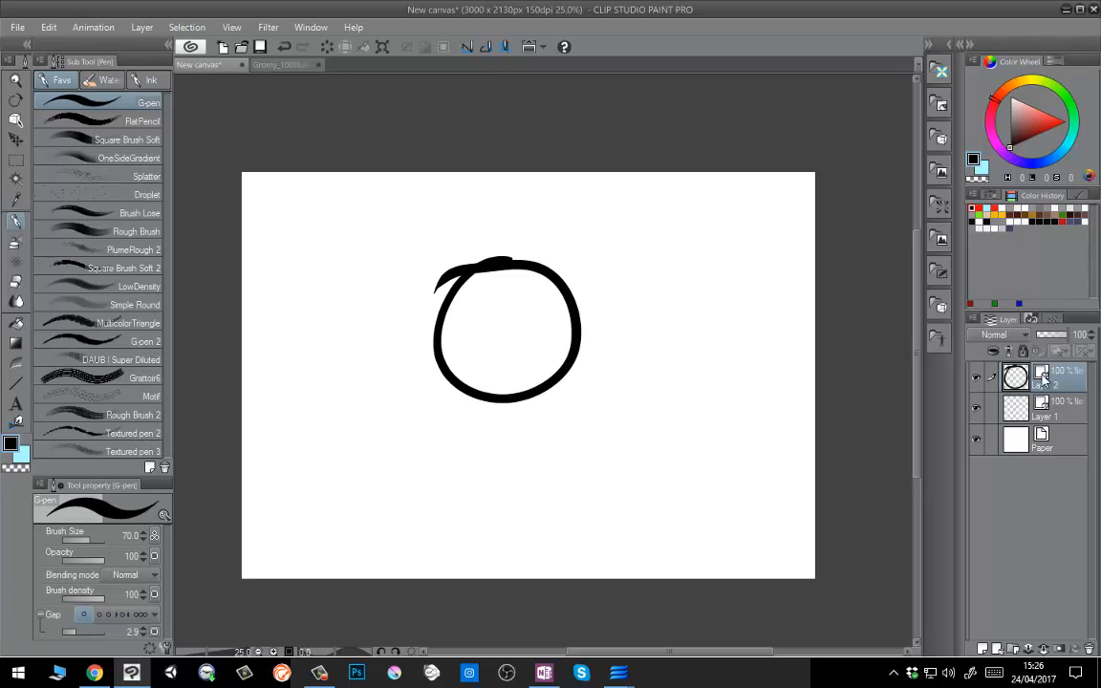
left_click(1008, 416)
mouse_move(617, 266)
left_mouse_down()
mouse_move(516, 390)
mouse_move(610, 266)
left_mouse_up()
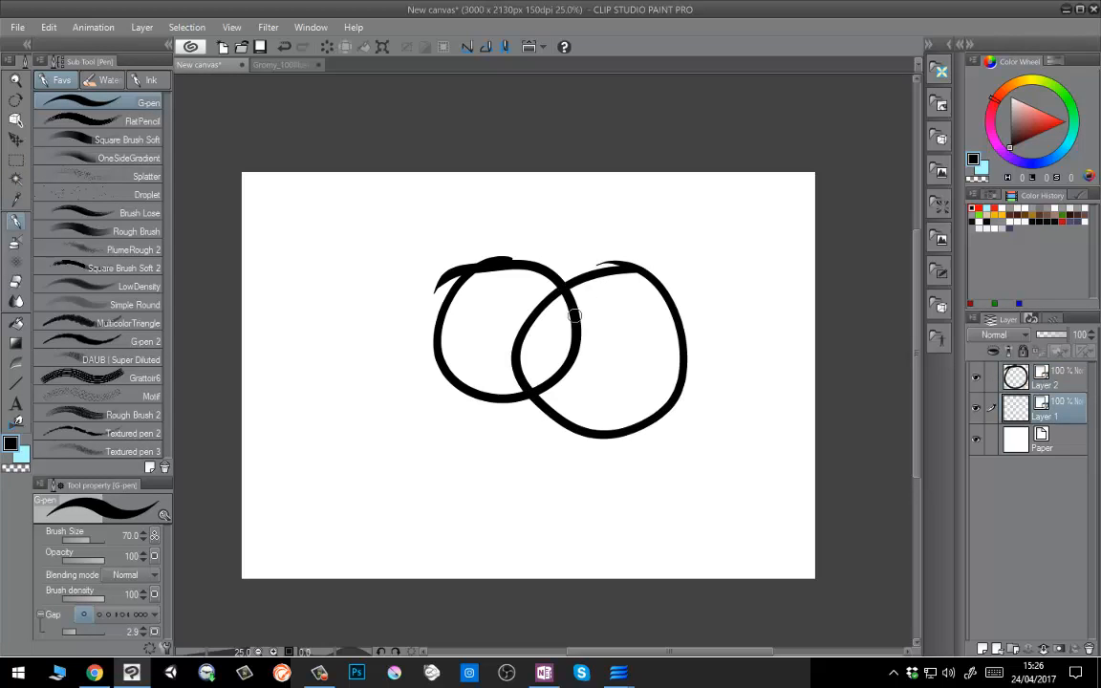
Erase the part of Layer 1's circle inside Layer 2's circle up to the intersections, using the Hard 2 vector eraser with Refer all layers.
key("e")
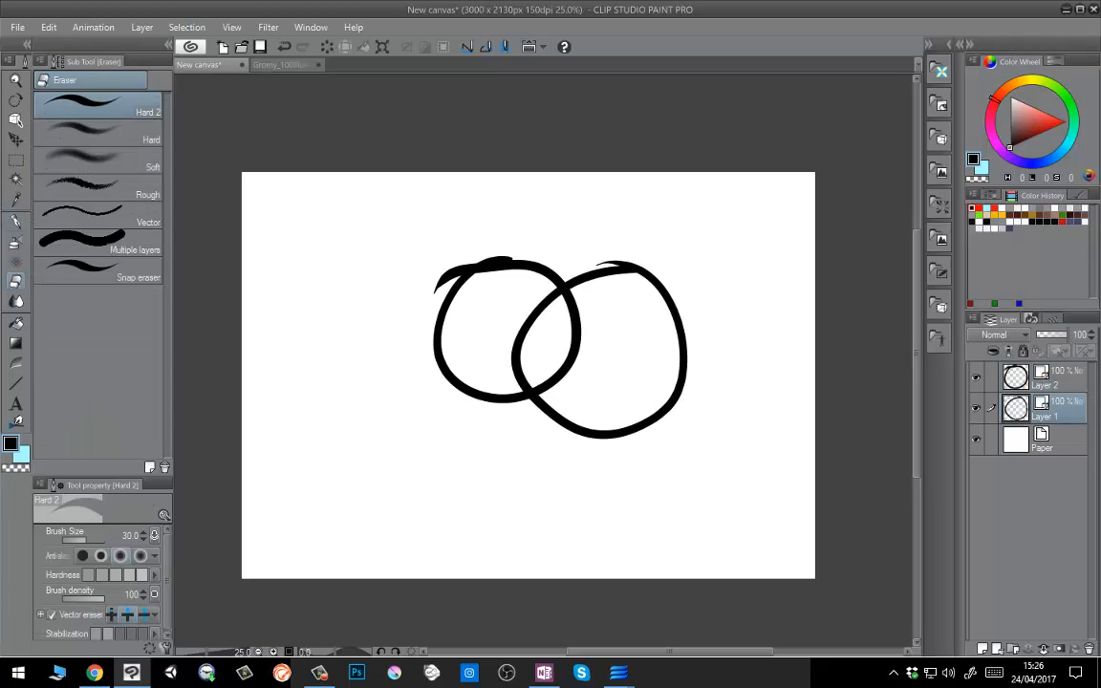
left_click(128, 615)
mouse_move(560, 335)
left_mouse_down()
mouse_move(546, 348)
mouse_move(542, 336)
left_mouse_up()
key("ctrl+z")
key("ctrl+z")
key("ctrl+z")
left_click(41, 616)
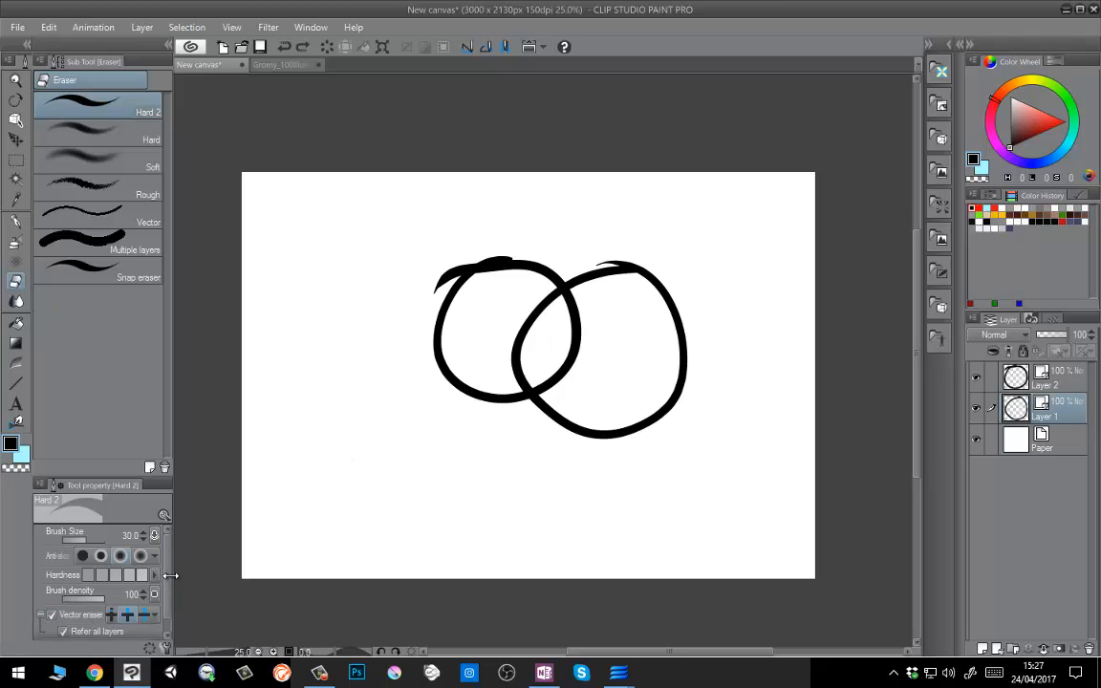
scroll(163, 582, "down", 1)
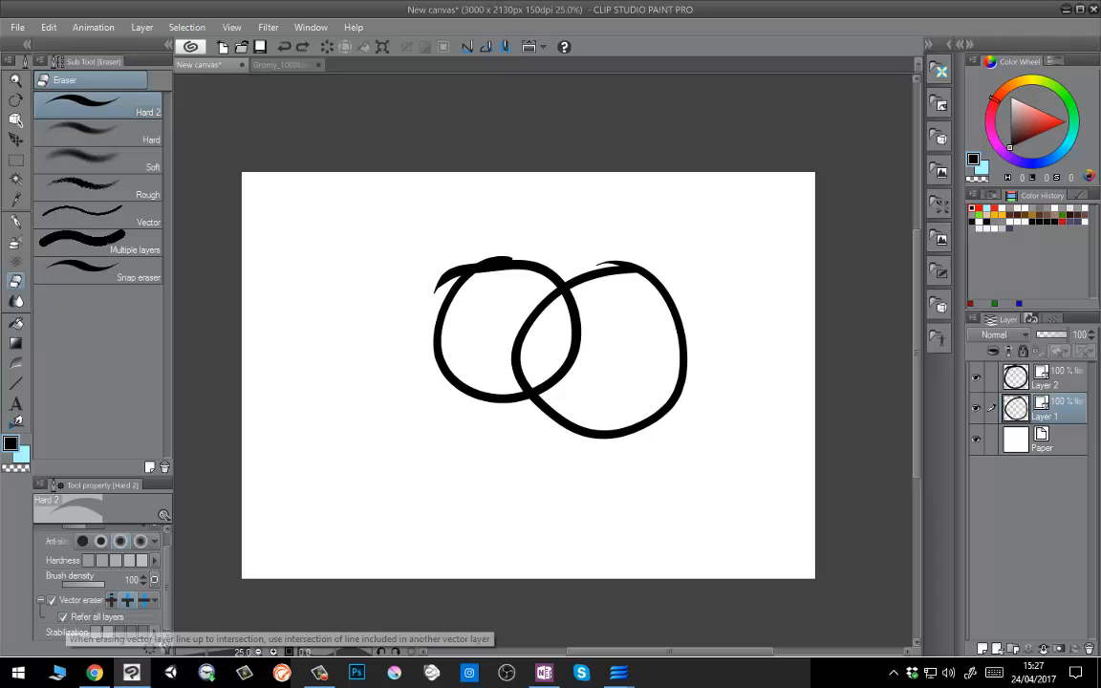
left_click(541, 333)
key("ctrl+z")
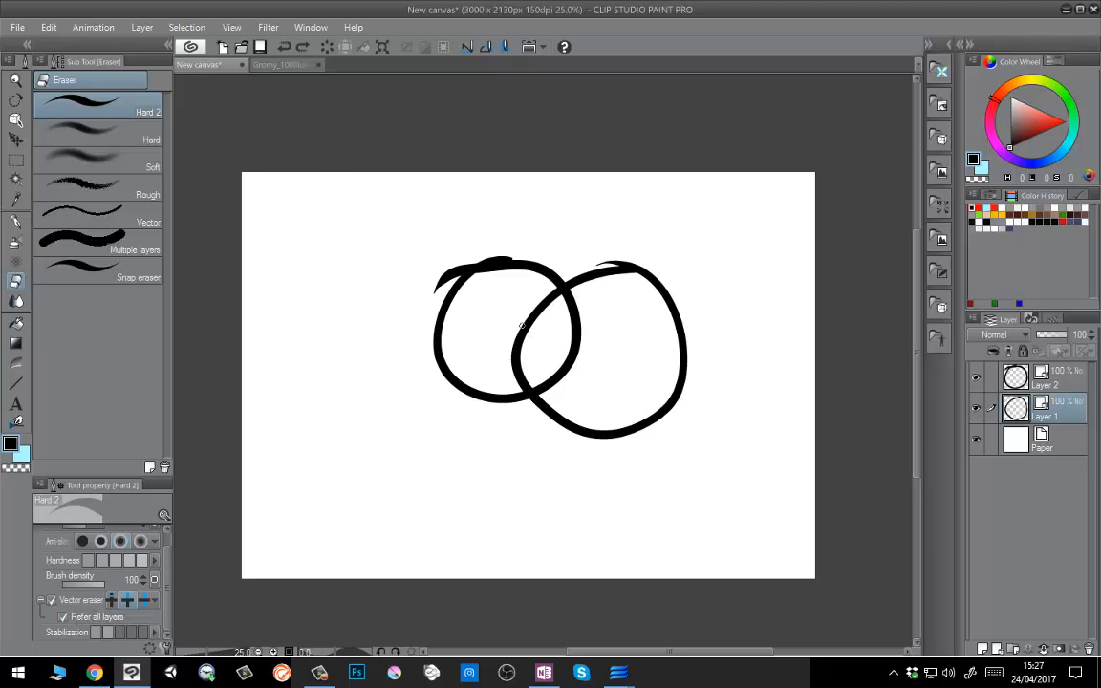
left_click(543, 334)
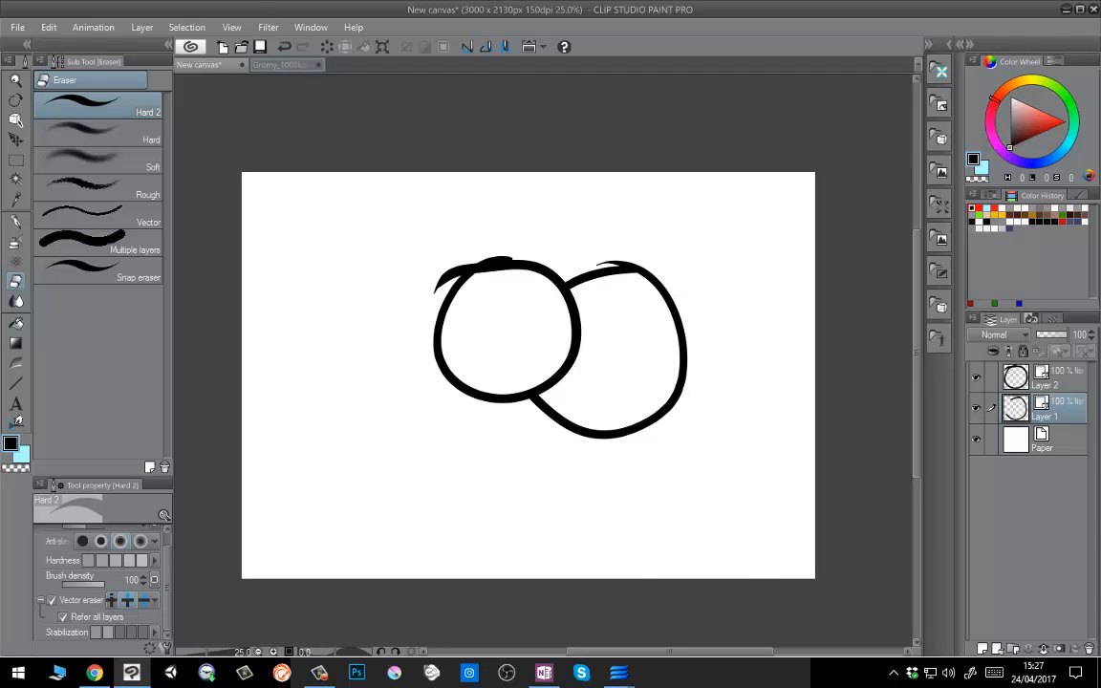
Switch to the Gromy_100Illustrations_001b illustration and examine where the head outline, ear and lightsaber lines meet.
left_click(279, 64)
left_click_drag(634, 417, 646, 374)
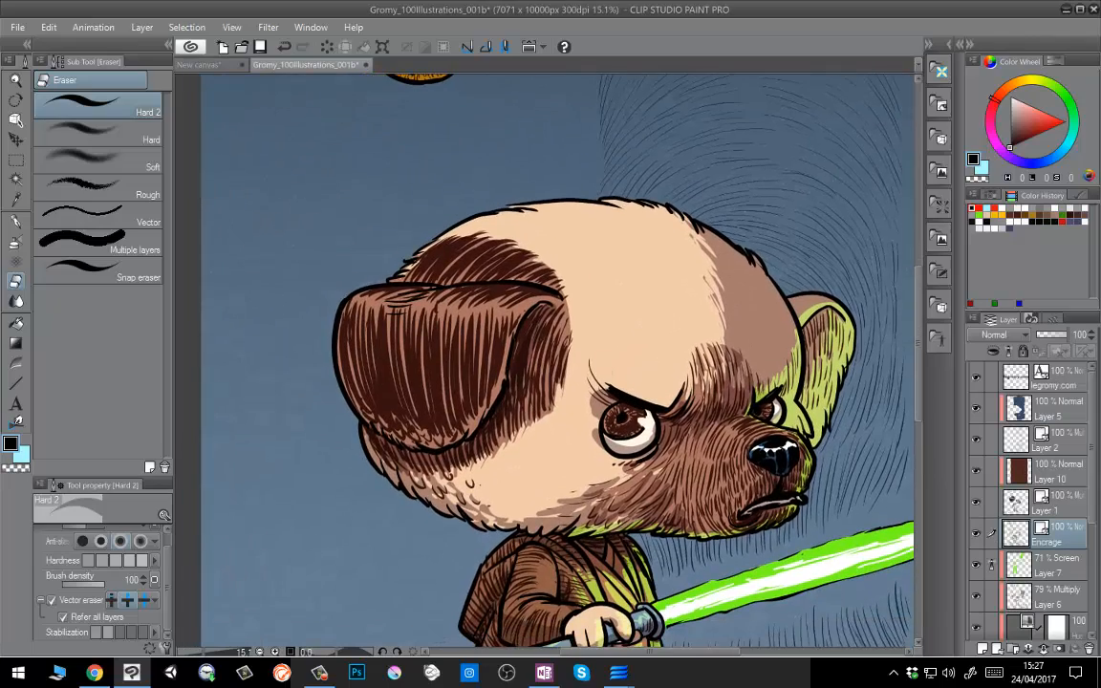
scroll(558, 323, "up", 1)
left_click_drag(680, 438, 375, 357)
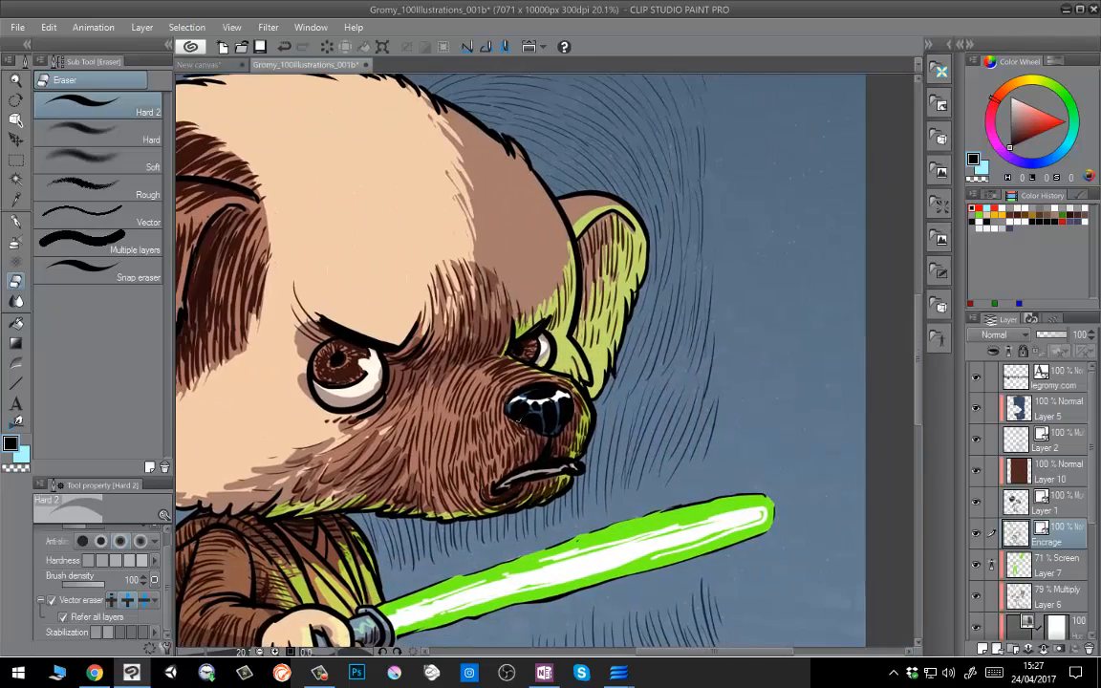
scroll(516, 408, "up", 1)
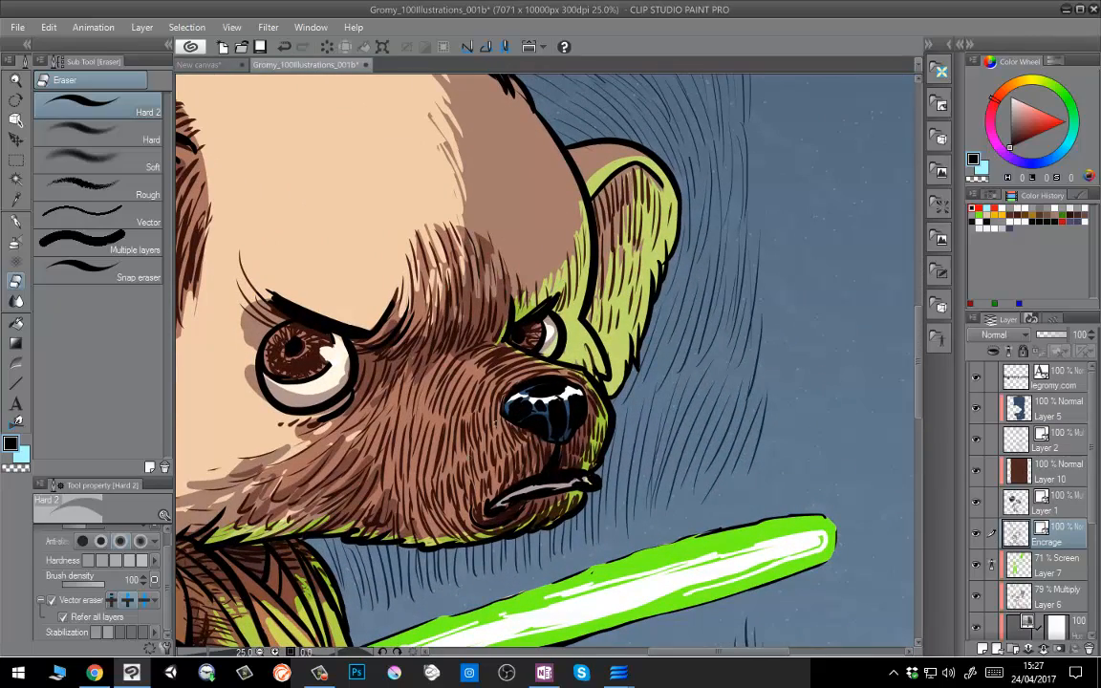
left_click_drag(596, 276, 605, 409)
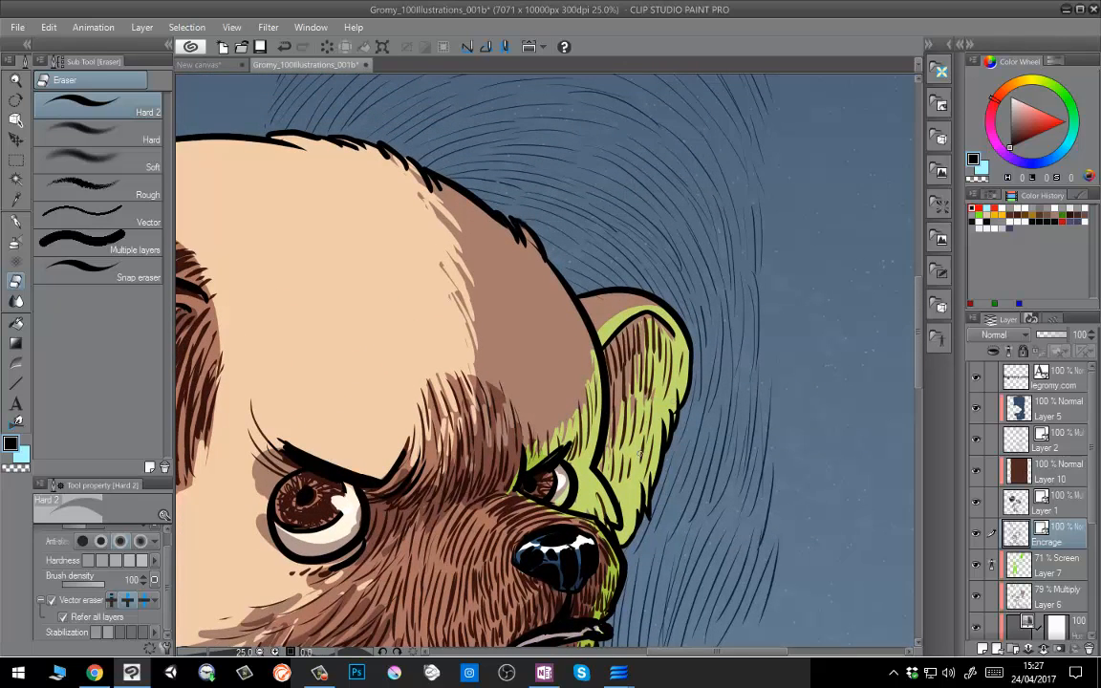
left_click_drag(516, 362, 506, 175)
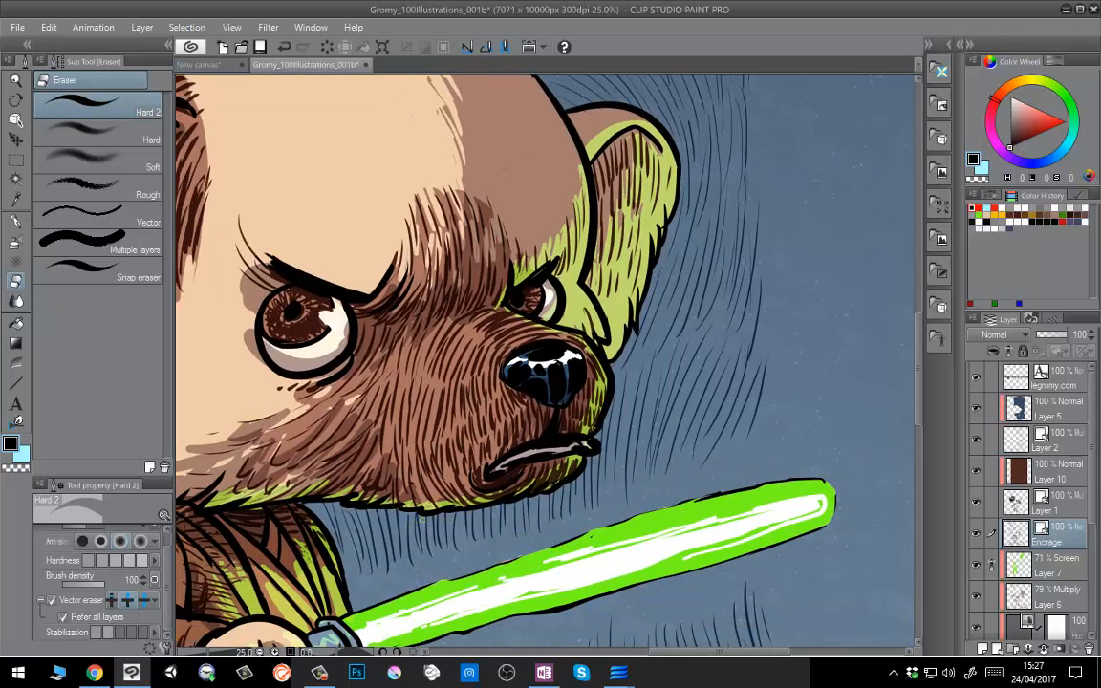
scroll(504, 394, "down", 4)
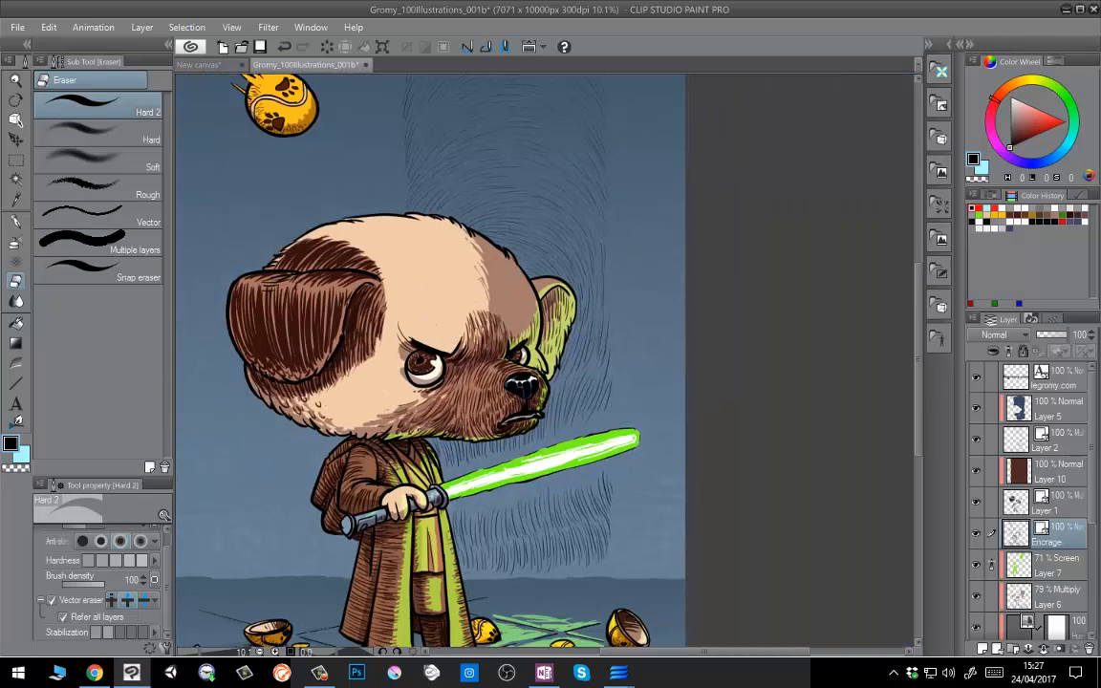
scroll(438, 372, "down", 2)
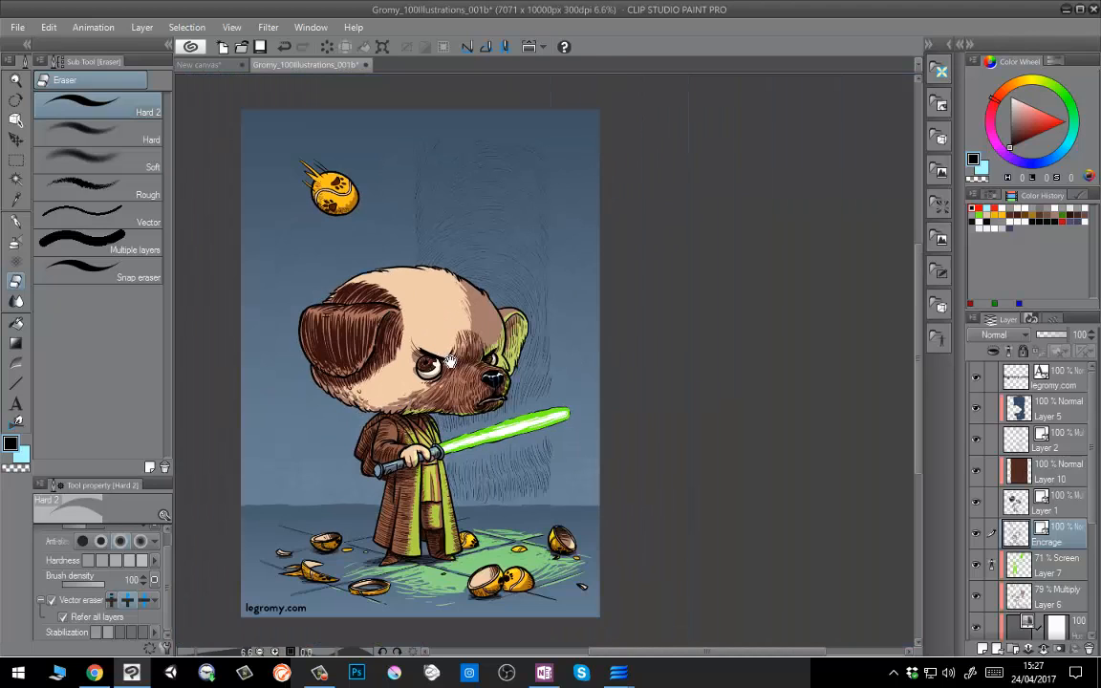
Return to the New canvas document and scribble thick black strokes across Layer 1 with the G-pen at brush size 250.
key("ctrl+Tab")
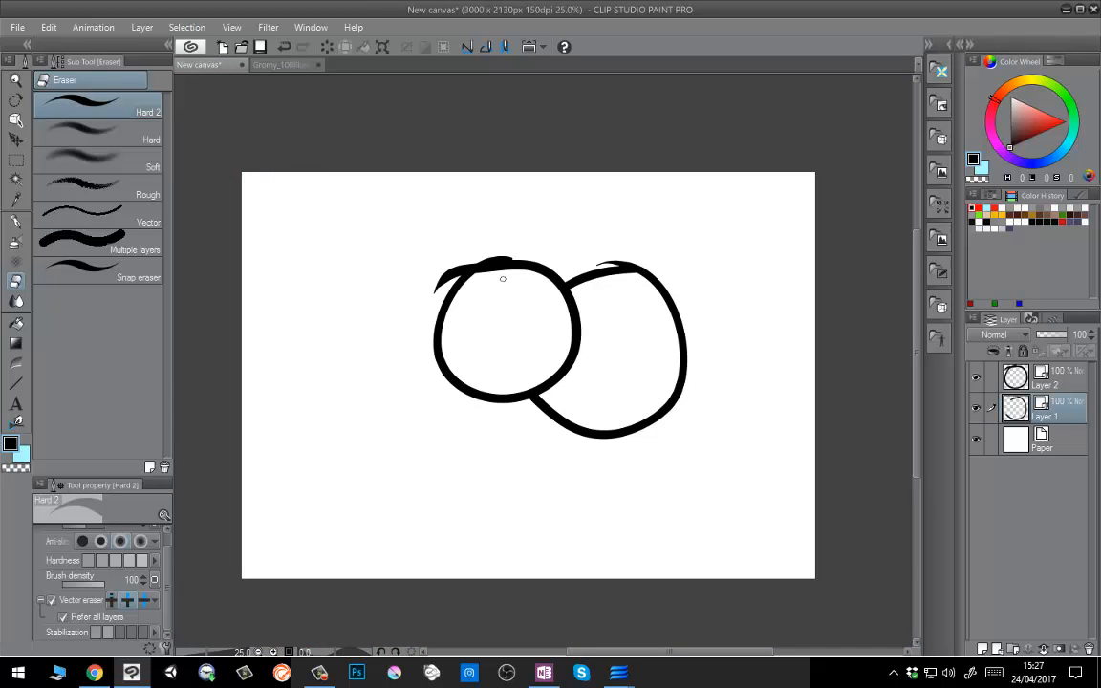
key("p")
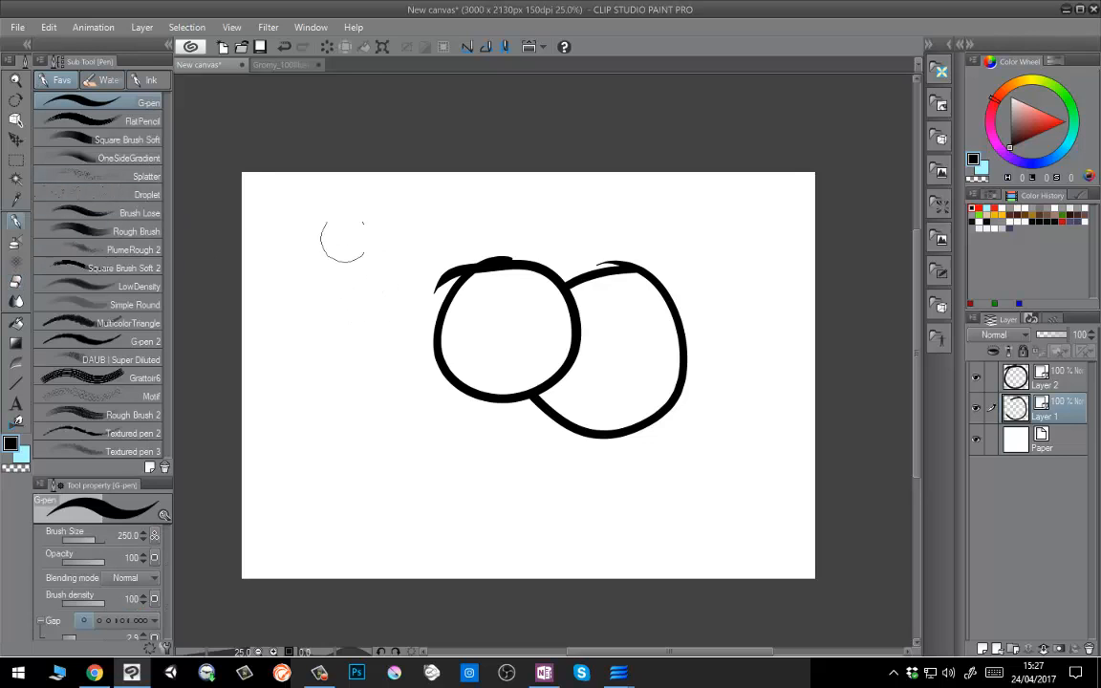
mouse_move(341, 241)
left_mouse_down()
mouse_move(311, 301)
mouse_move(365, 258)
mouse_move(391, 270)
mouse_move(362, 352)
mouse_move(317, 397)
mouse_move(364, 445)
mouse_move(447, 486)
mouse_move(405, 432)
mouse_move(388, 367)
mouse_move(407, 357)
mouse_move(336, 235)
mouse_move(370, 367)
mouse_move(397, 371)
mouse_move(432, 316)
mouse_move(468, 375)
mouse_move(460, 446)
mouse_move(636, 375)
mouse_move(555, 537)
left_mouse_up()
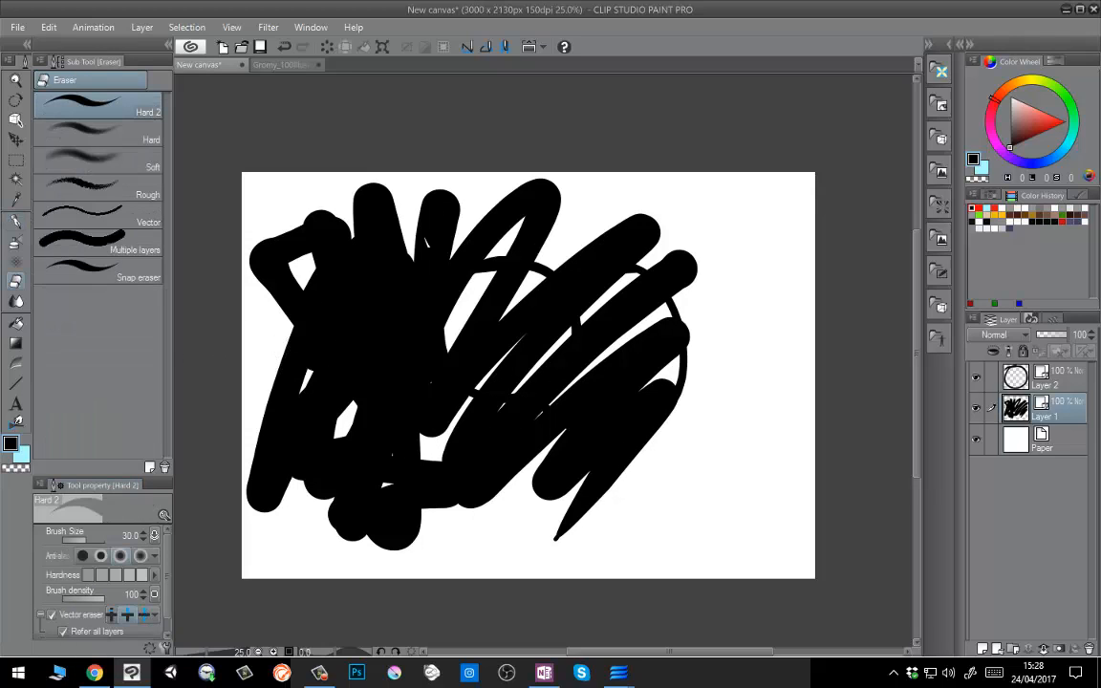
Erase wavy gaps through the black scribble on Layer 1 using Hard 2's vector eraser mode for touched areas at size 50.
left_click_drag(455, 298, 430, 303)
key("ctrl+z")
left_click(114, 616)
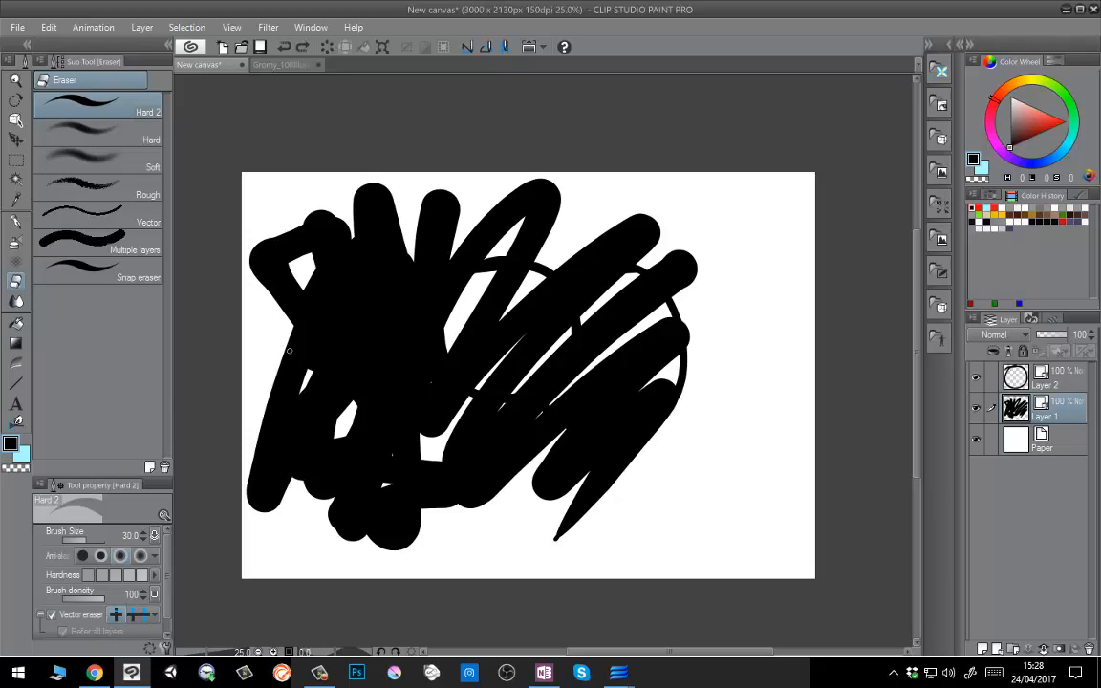
left_click_drag(290, 349, 366, 355)
left_click_drag(262, 376, 327, 488)
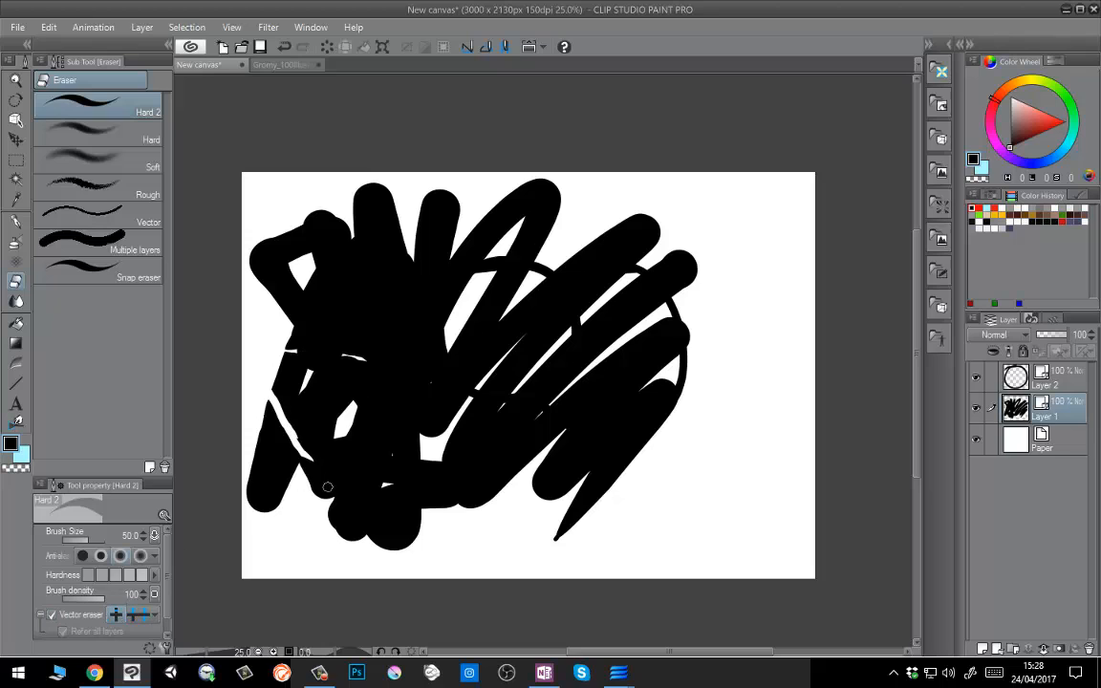
mouse_move(250, 382)
left_mouse_down()
mouse_move(340, 402)
mouse_move(379, 453)
left_mouse_up()
left_click_drag(242, 445, 360, 517)
left_click_drag(260, 361, 373, 466)
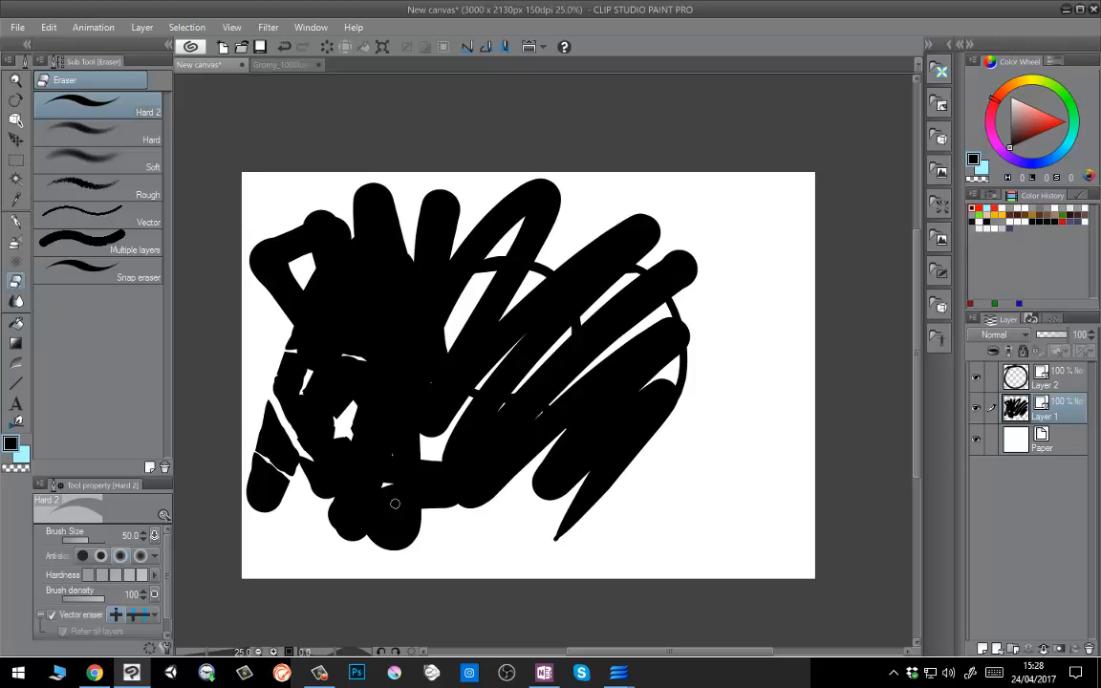
Undo the eraser strokes while keeping the black scribble on Layer 1.
key("ctrl+z")
key("ctrl+z")
key("ctrl+z")
key("ctrl+z")
key("ctrl+z")
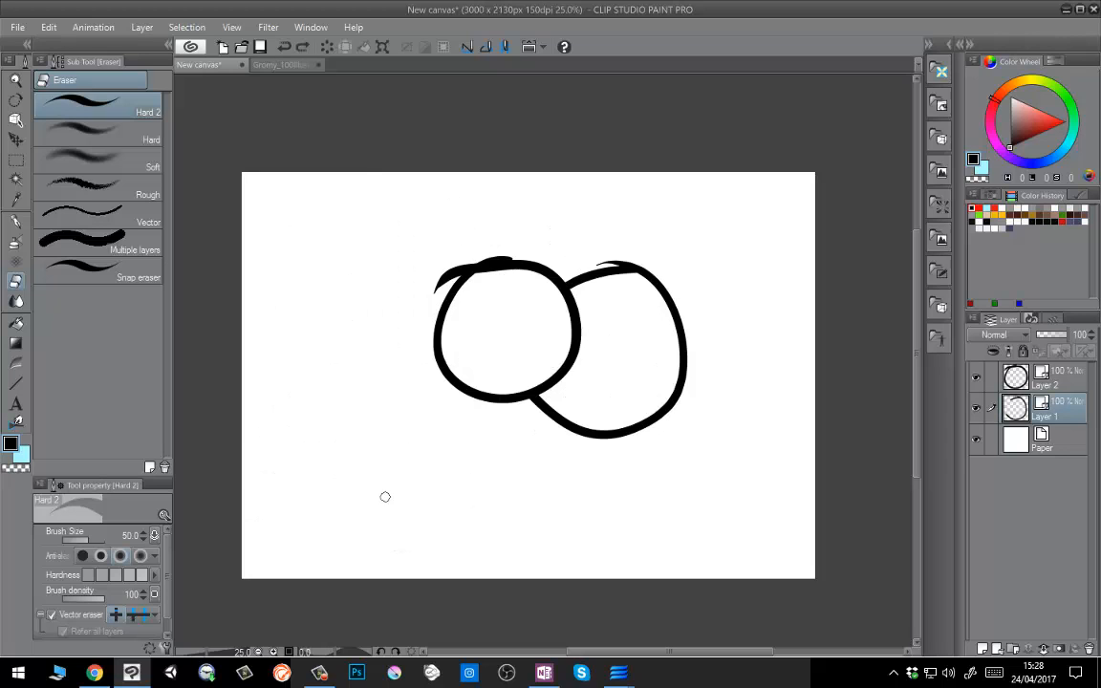
key("ctrl+y")
Delete Layer 2 and set the G-pen to white with brush size 100.
key("p")
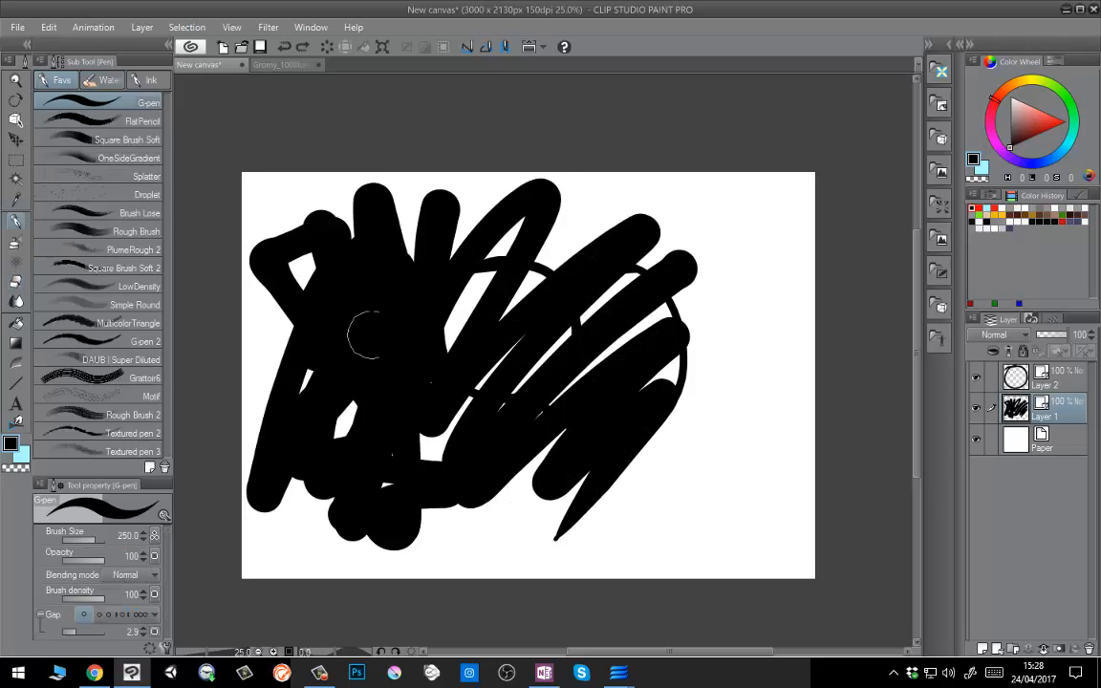
left_click(1011, 96)
key("bracketleft")
key("bracketleft")
key("bracketleft")
key("bracketleft")
key("bracketleft")
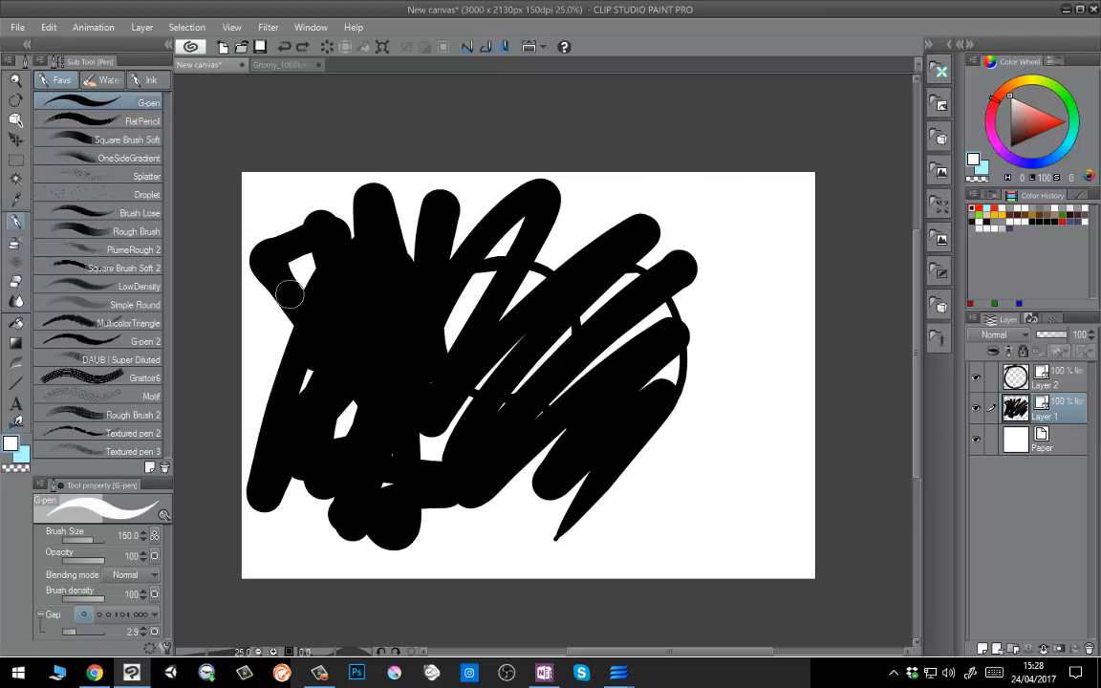
mouse_move(254, 325)
left_mouse_down()
mouse_move(398, 336)
mouse_move(480, 402)
left_mouse_up()
key("ctrl+z")
key("ctrl+z")
mouse_move(246, 330)
left_mouse_down()
mouse_move(468, 321)
mouse_move(627, 395)
left_mouse_up()
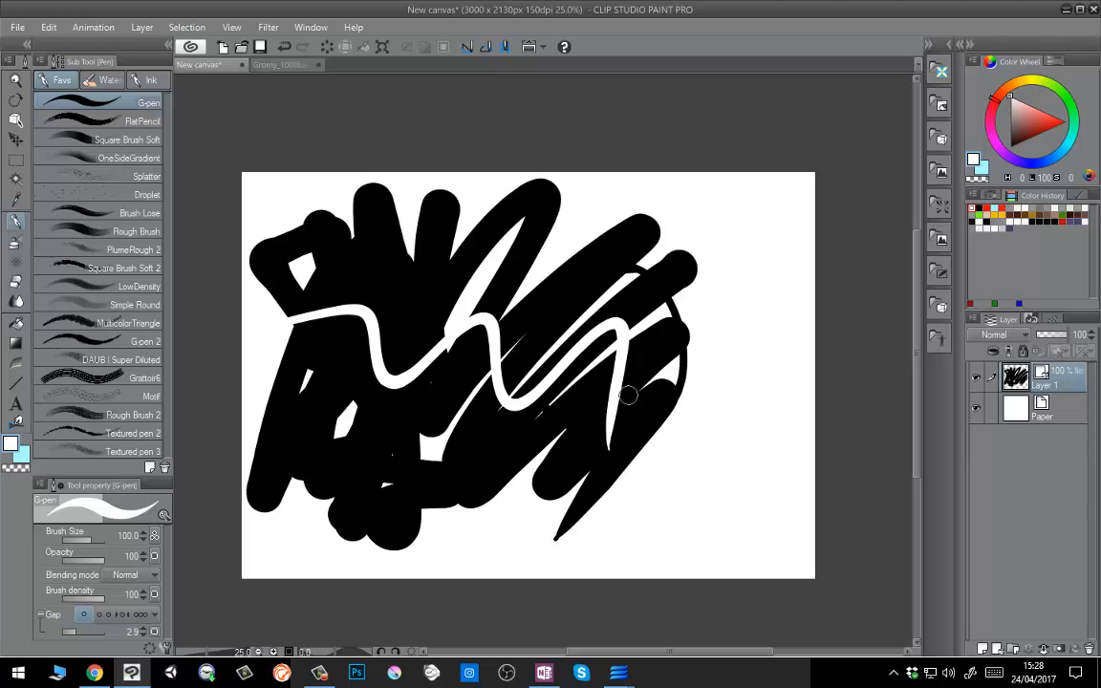
mouse_move(344, 221)
left_mouse_down()
mouse_move(334, 364)
mouse_move(430, 449)
left_mouse_up()
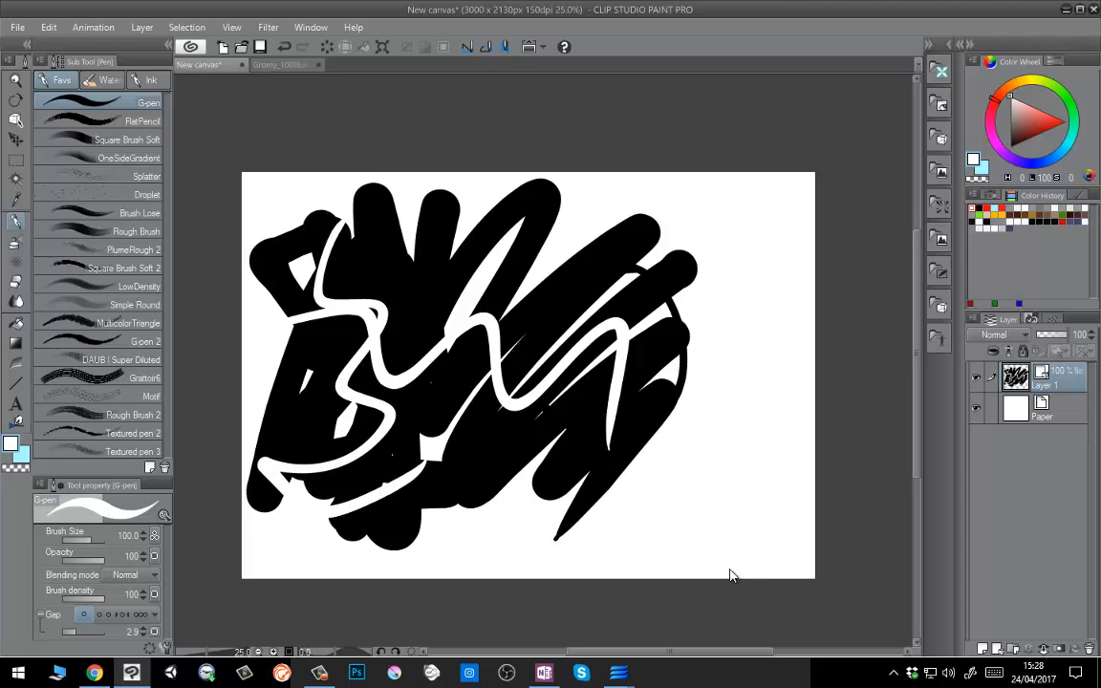
key("ctrl+z")
key("ctrl+z")
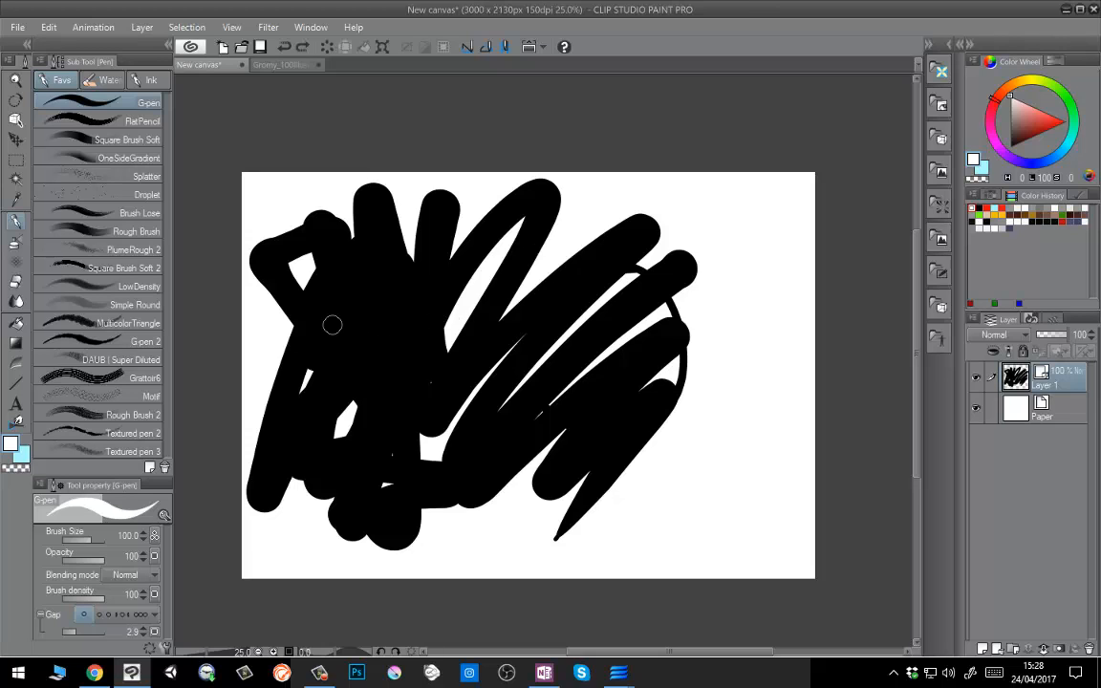
Draw two white wavy lines across the black scribble on Layer 1 with the G-pen at brush size 100.
mouse_move(287, 312)
left_mouse_down()
mouse_move(398, 277)
mouse_move(631, 409)
left_mouse_up()
mouse_move(274, 375)
left_mouse_down()
mouse_move(428, 465)
mouse_move(574, 455)
left_mouse_up()
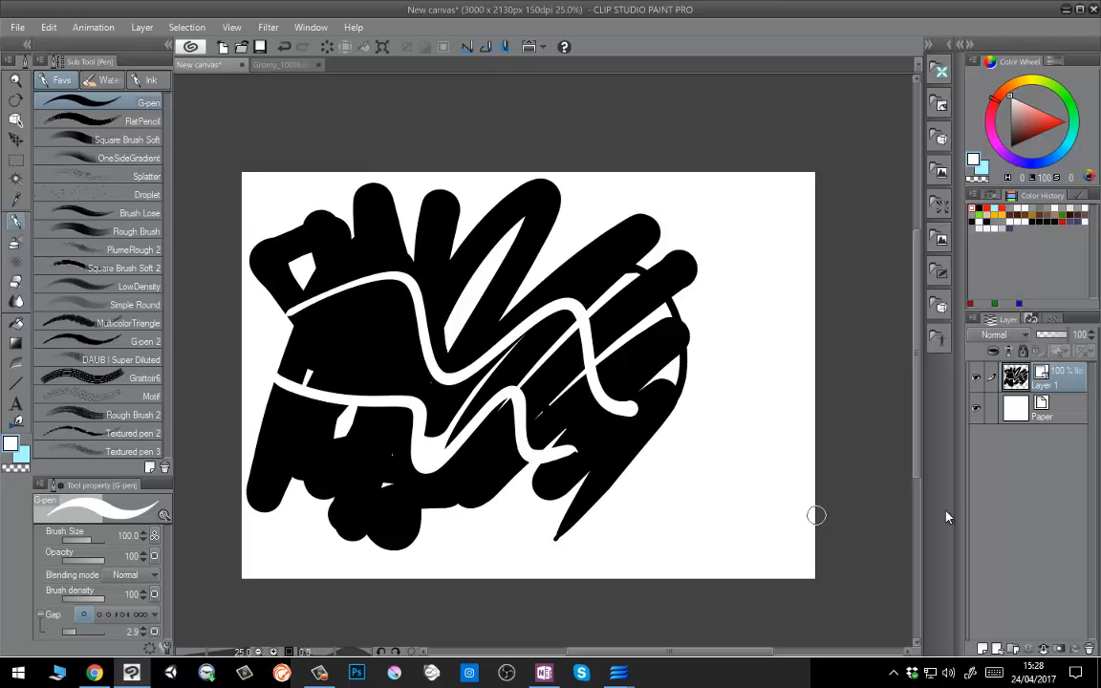
Add a new raster layer and place it below Layer 1.
key("ctrl+shift+n")
left_click(1069, 404)
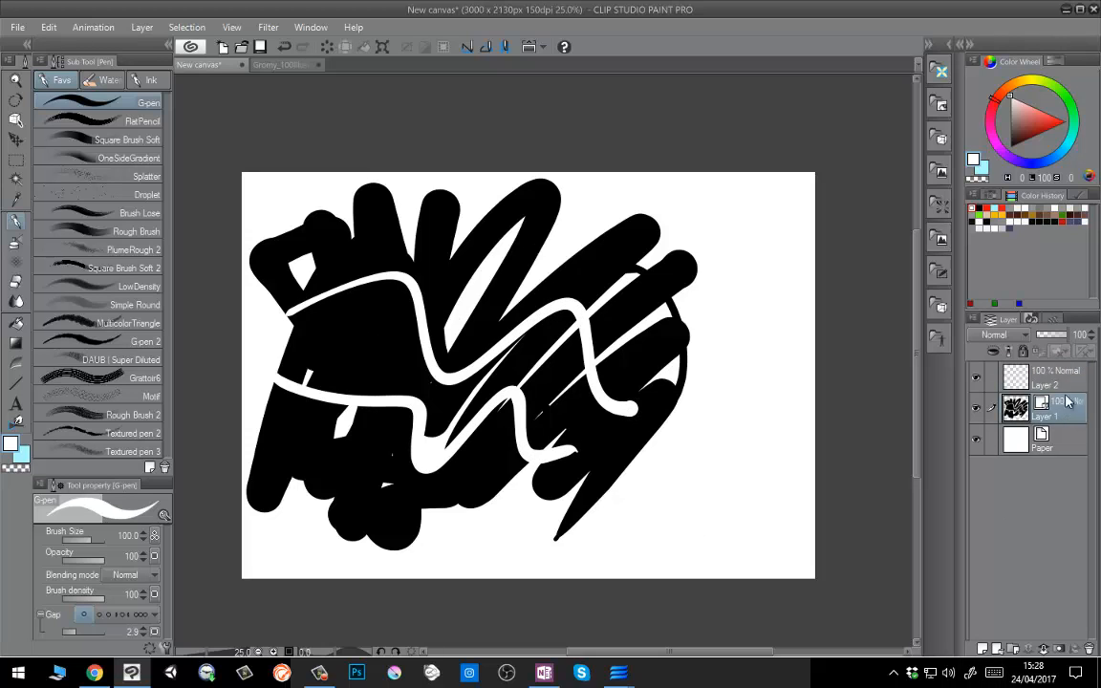
left_click_drag(1067, 399, 1063, 369)
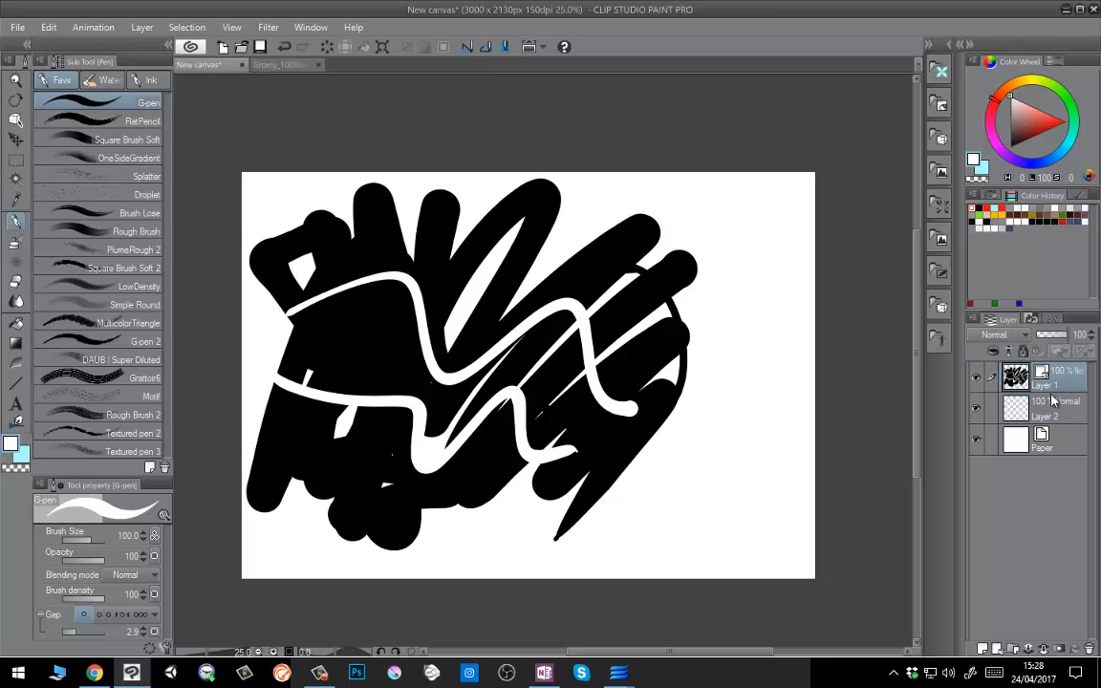
Paint a thick red zigzag on raster Layer 2 with the G-pen at brush size 300.
left_click(1058, 409)
left_click(1049, 129)
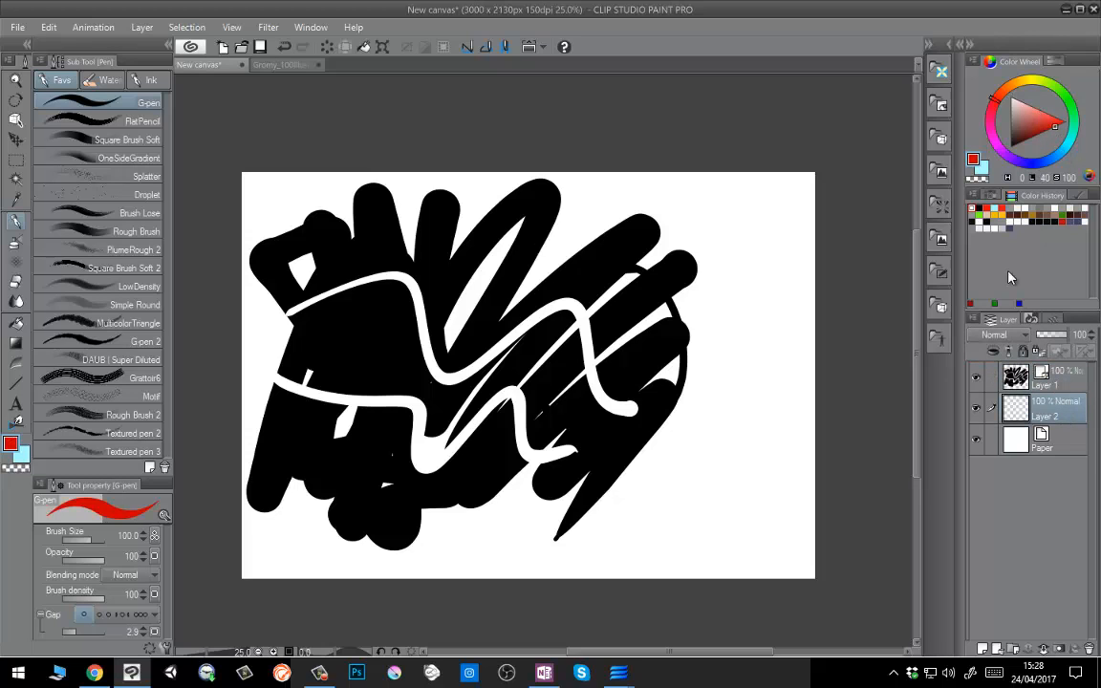
key("bracketright")
key("bracketright")
key("bracketright")
key("bracketright")
key("bracketright")
key("bracketright")
mouse_move(462, 299)
left_mouse_down()
mouse_move(493, 288)
mouse_move(539, 287)
mouse_move(677, 352)
mouse_move(462, 375)
mouse_move(428, 344)
mouse_move(512, 440)
left_mouse_up()
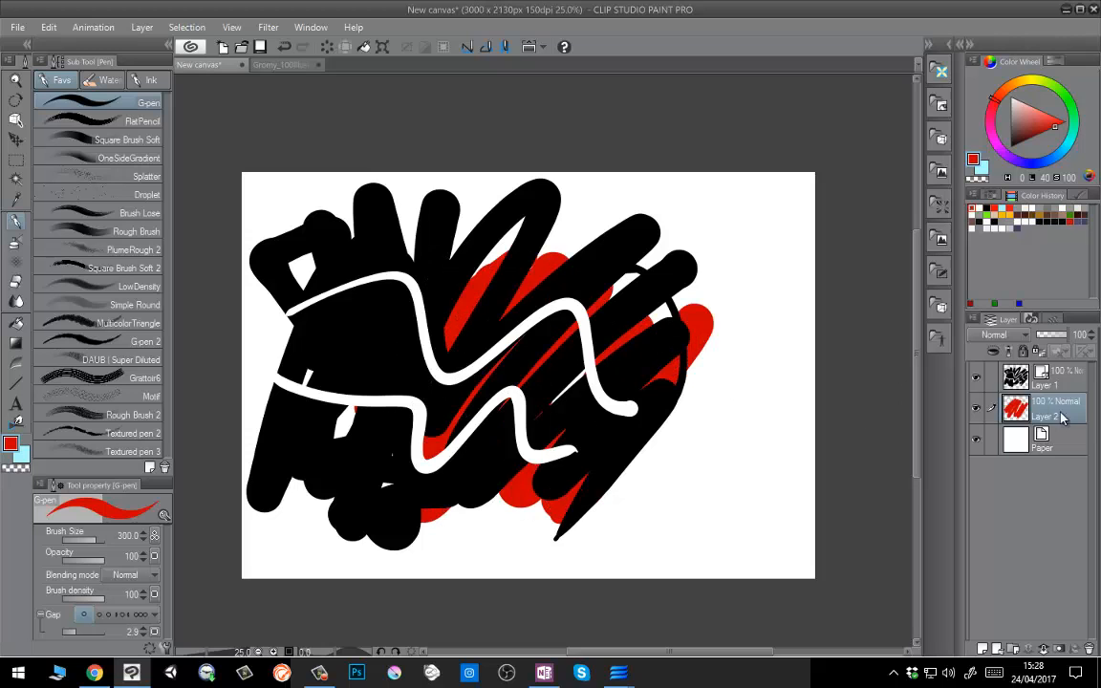
Erase through Layer 1's black and white strokes using the G-pen with transparent colour at brush size 200.
left_click(1046, 378)
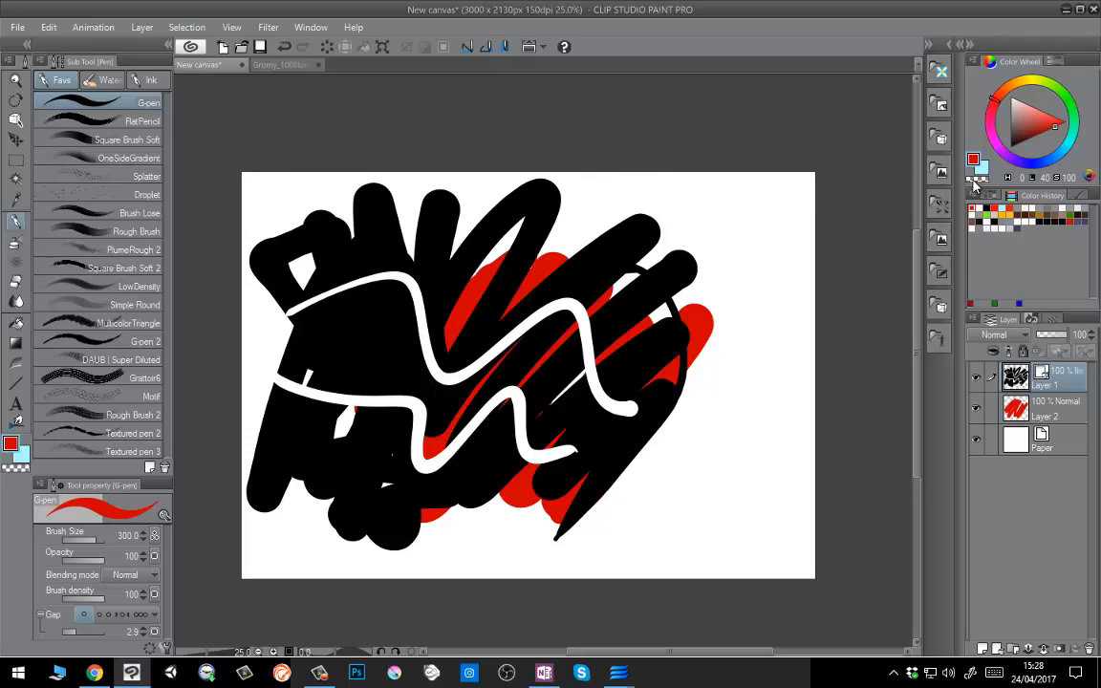
left_click(973, 181)
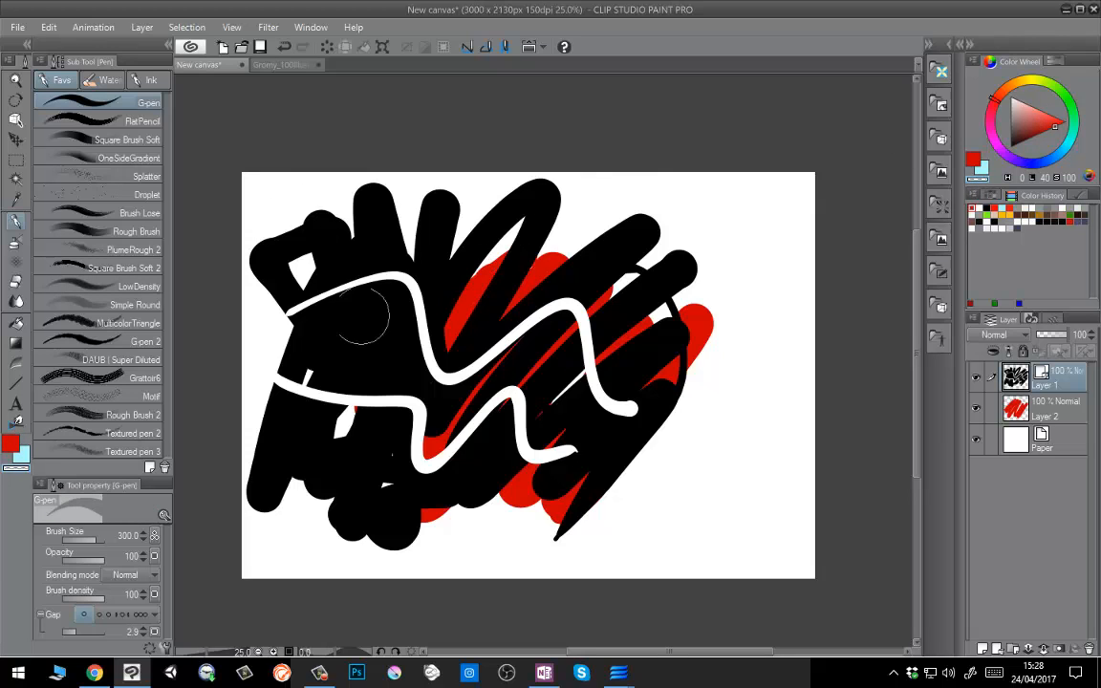
key("bracketleft")
key("bracketleft")
mouse_move(304, 352)
left_mouse_down()
mouse_move(583, 423)
mouse_move(669, 383)
mouse_move(543, 278)
mouse_move(507, 306)
mouse_move(511, 430)
mouse_move(335, 354)
left_mouse_up()
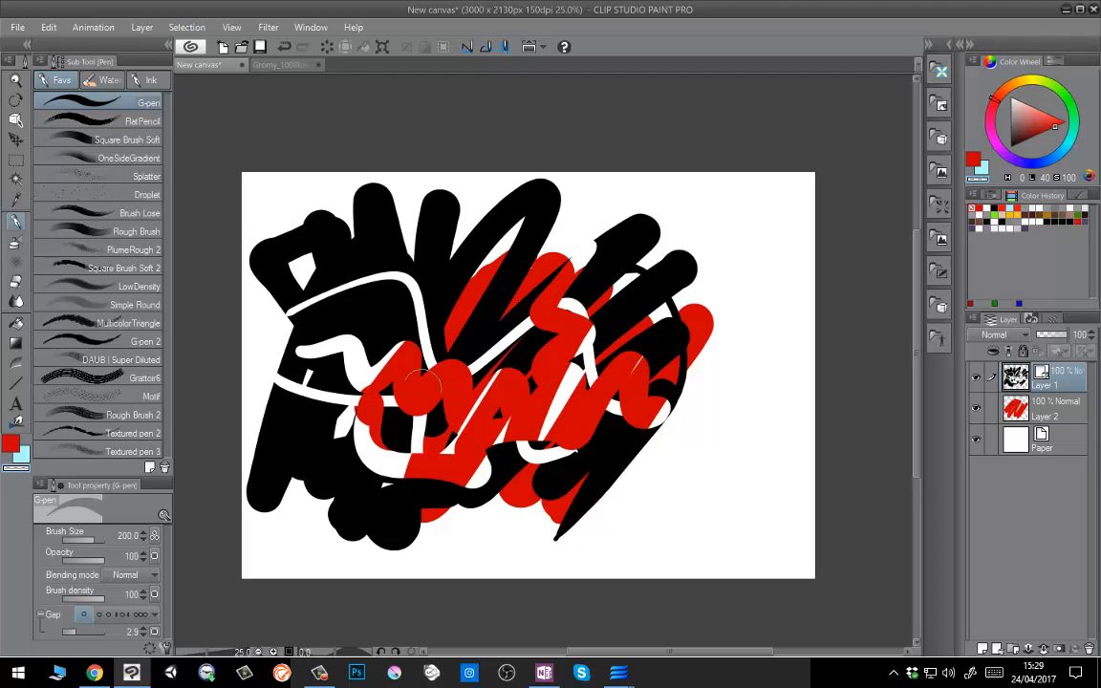
mouse_move(647, 396)
left_mouse_down()
mouse_move(459, 325)
mouse_move(676, 308)
mouse_move(660, 287)
mouse_move(520, 323)
mouse_move(541, 215)
mouse_move(441, 323)
mouse_move(382, 287)
left_mouse_up()
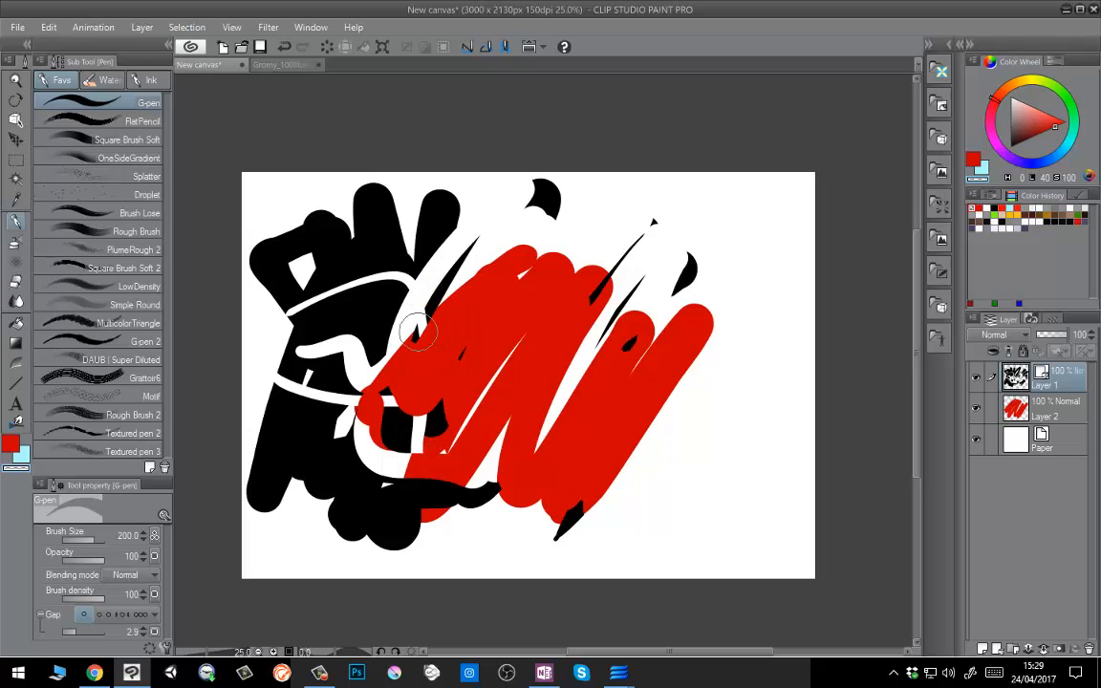
left_click_drag(350, 216, 273, 459)
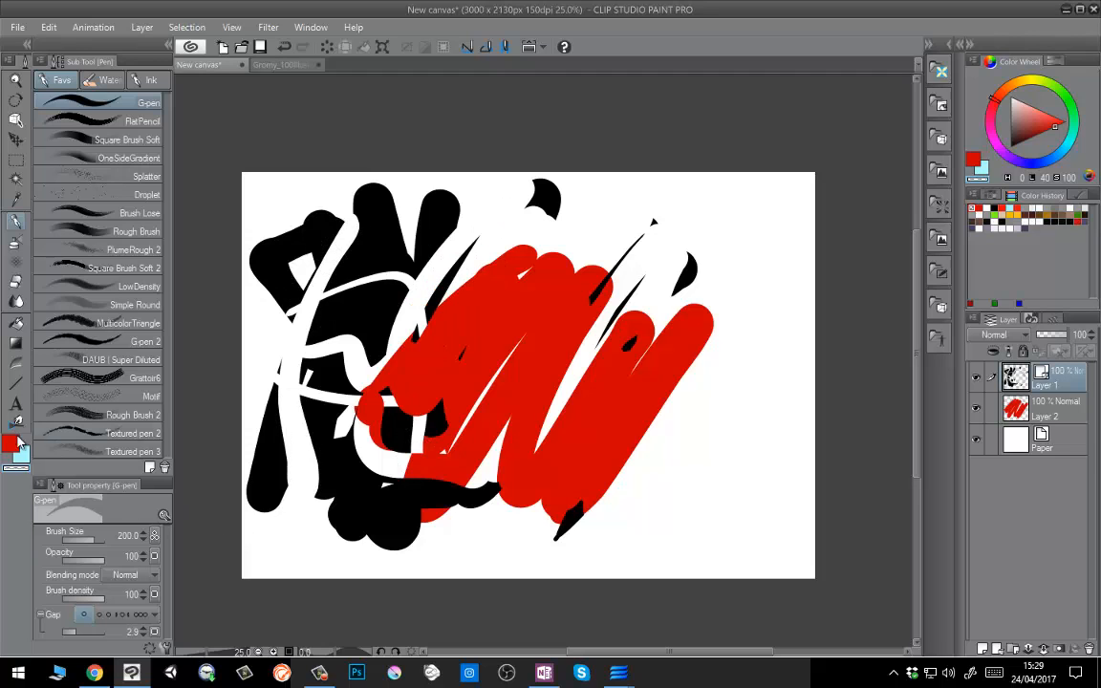
Inspect Layer 1's vector lines with the Control point tool and enlarge the Pinch vector line effect range to 691.
left_click(17, 421)
left_click(111, 115)
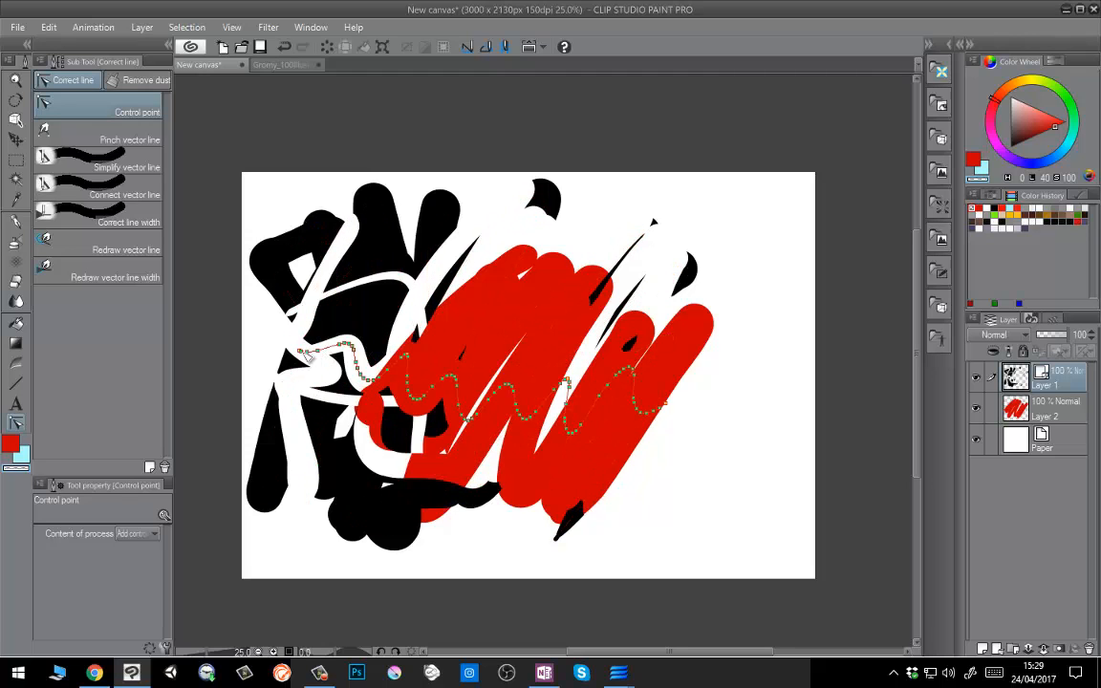
left_click(111, 139)
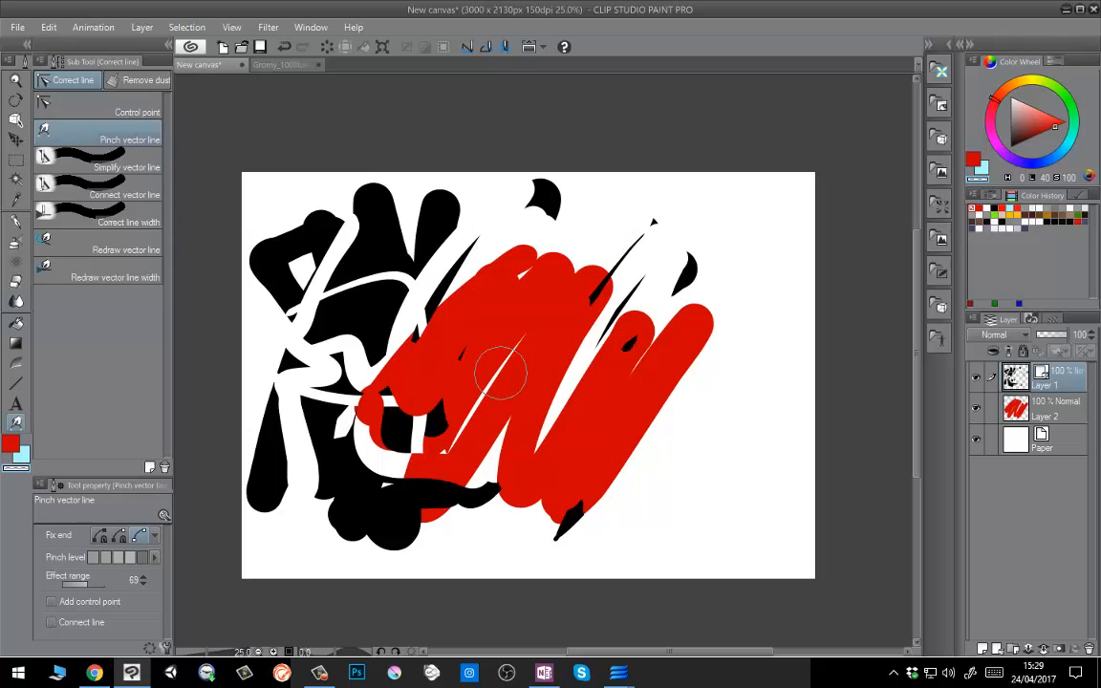
left_click_drag(449, 339, 496, 364, "ctrl+alt")
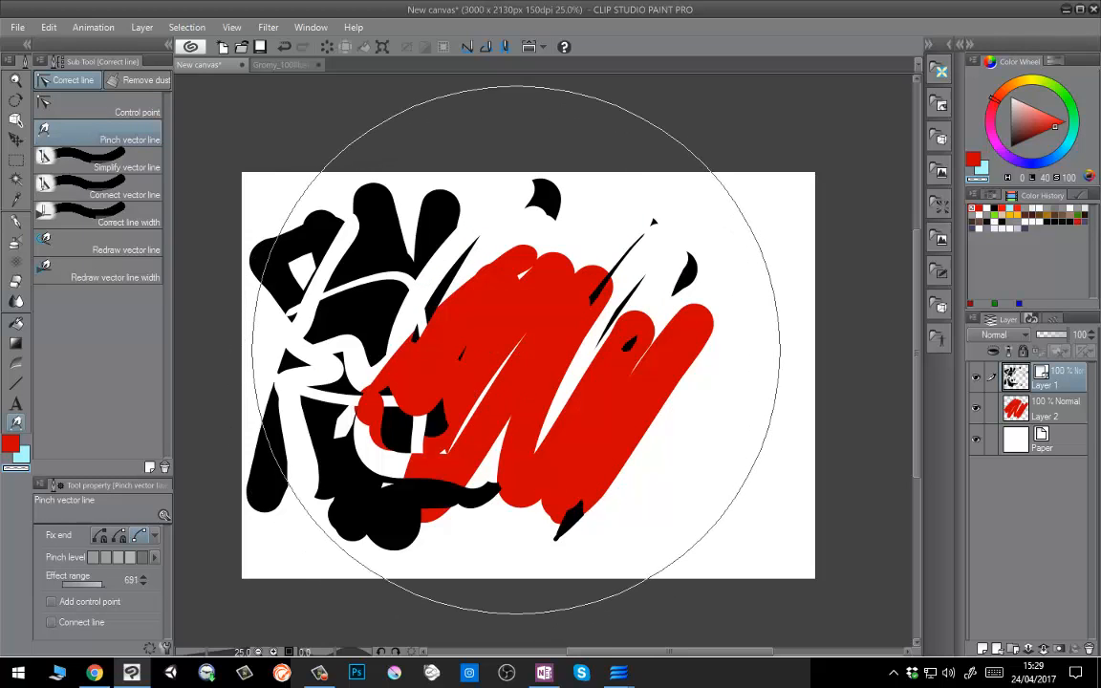
Set the Correct line width tool to Fix width with a value of 5.
left_click(119, 222)
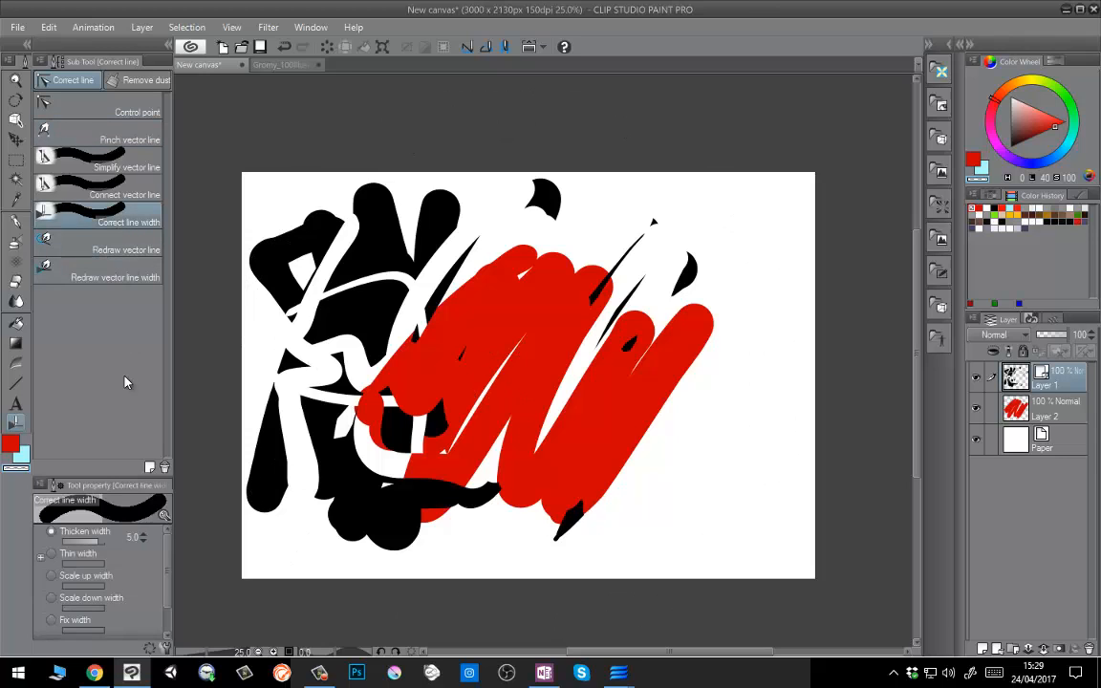
left_click(51, 620)
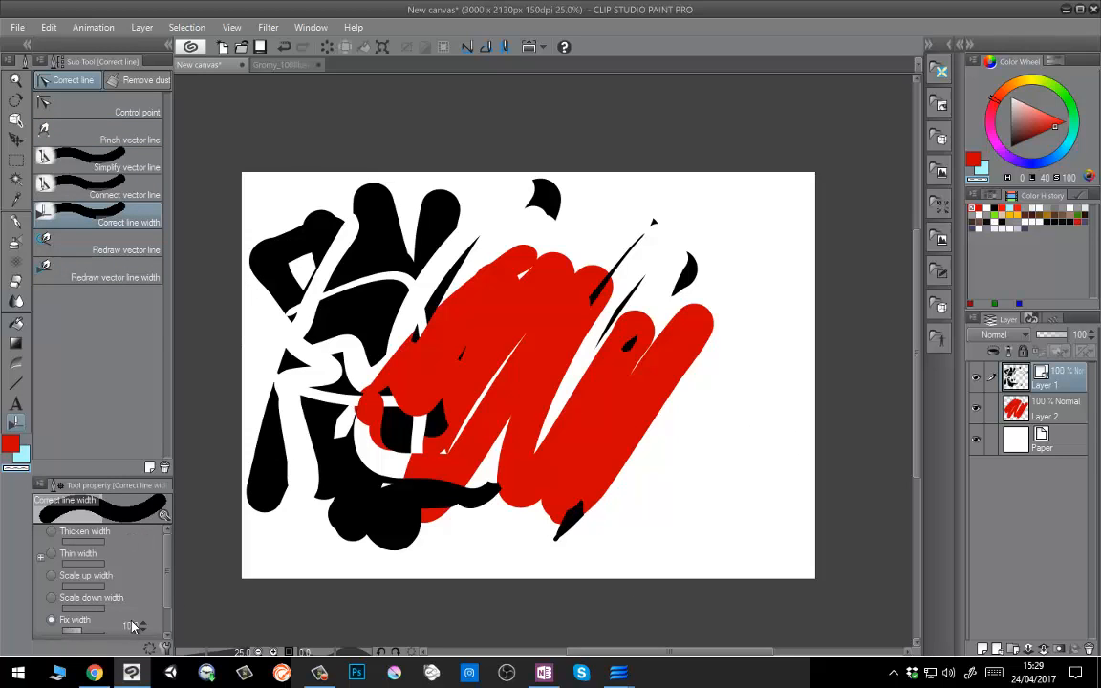
left_click(134, 626)
type("5")
key("Return")
Try applying the fixed width of 5 to Layer 1's whole lines by brushing across the scribble.
left_click_drag(590, 244, 634, 462)
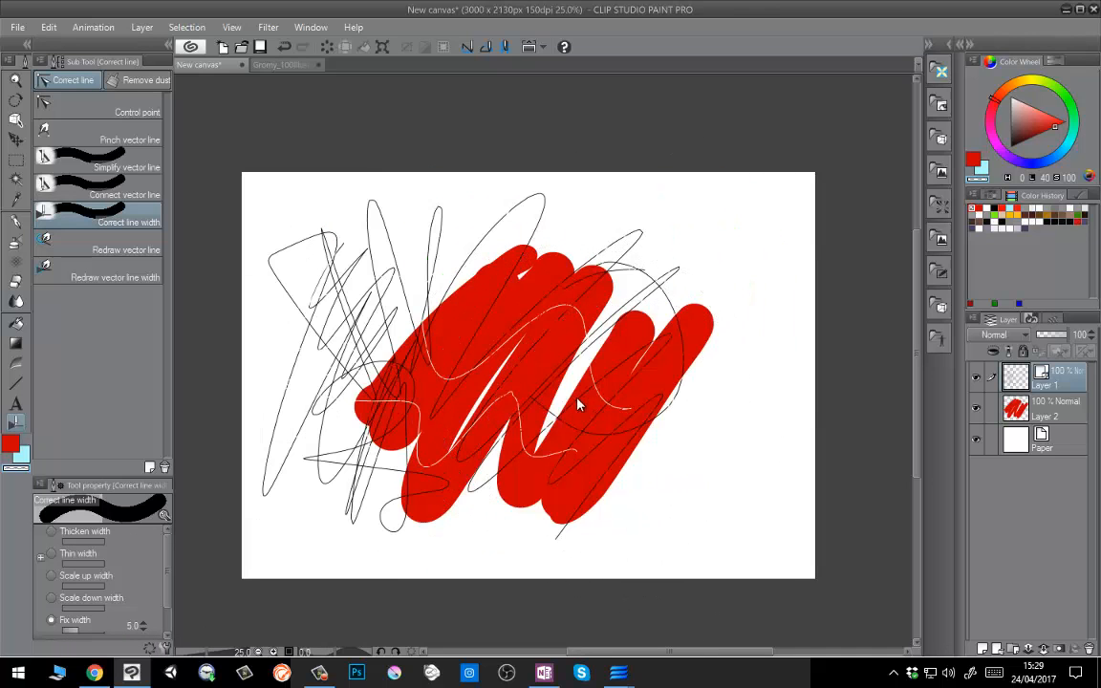
key("ctrl+z")
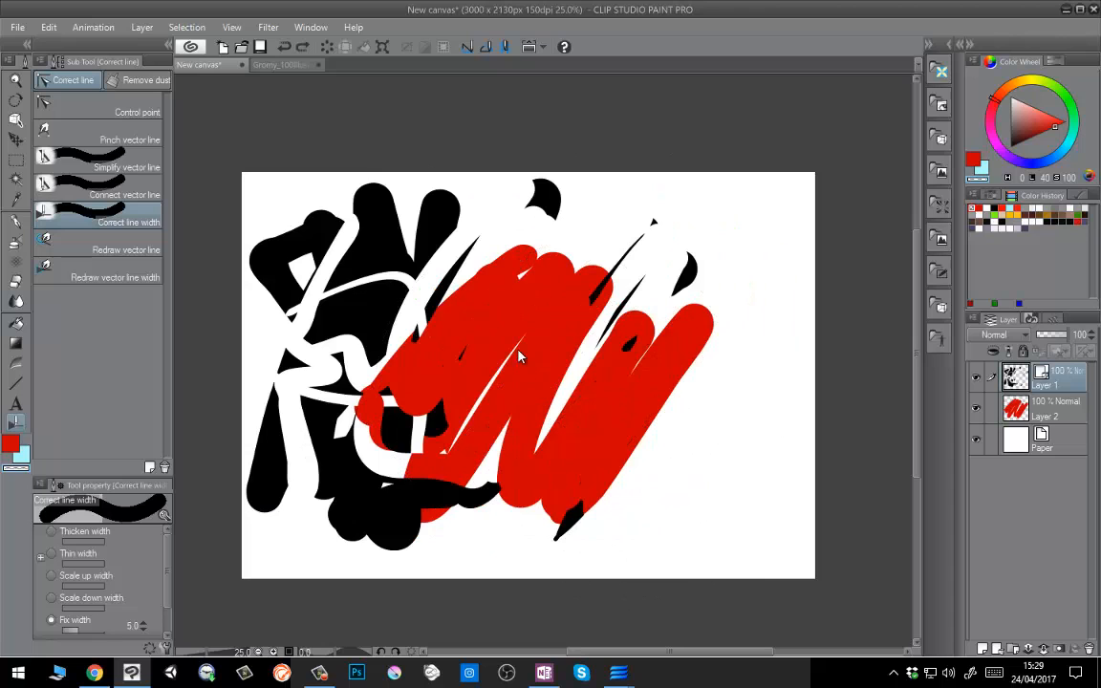
mouse_move(635, 222)
left_mouse_down()
mouse_move(504, 382)
mouse_move(435, 392)
left_mouse_up()
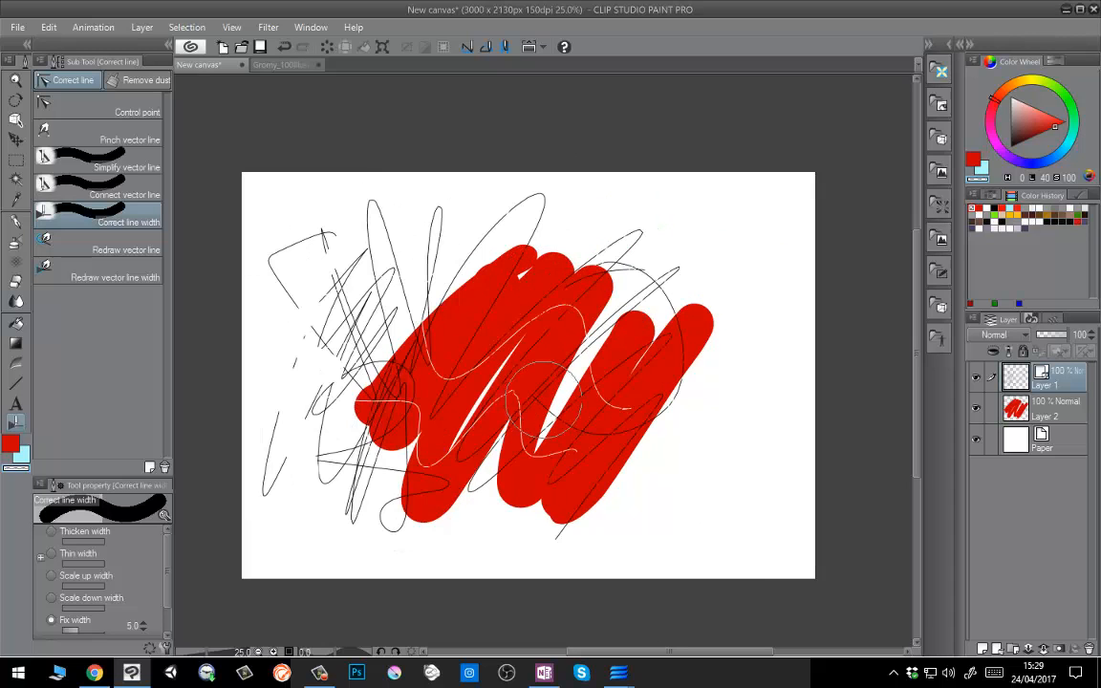
key("ctrl+z")
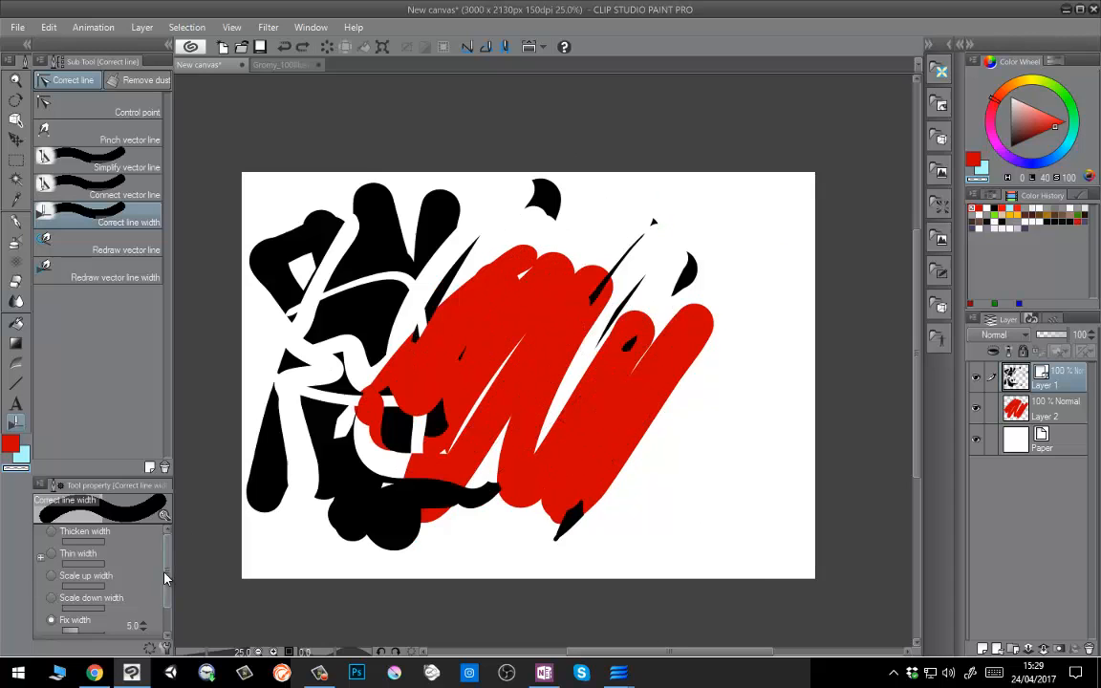
Disable Process whole line and brush over the middle of Layer 1's scribble to thin only the touched line parts to 5.
scroll(96, 593, "down", 2)
left_click_drag(664, 233, 458, 469)
mouse_move(396, 293)
left_mouse_down()
mouse_move(498, 422)
mouse_move(466, 403)
left_mouse_up()
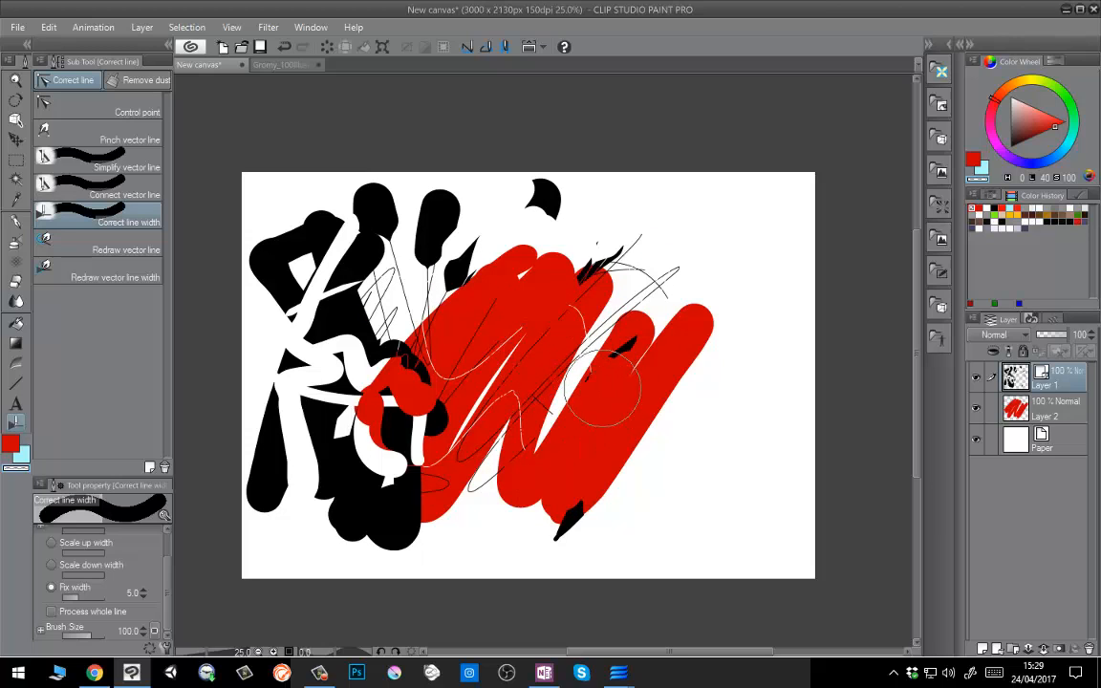
Set Fix width to 10 and brush over Layer 1's thinned lines in the middle of the scribble.
left_click(128, 594)
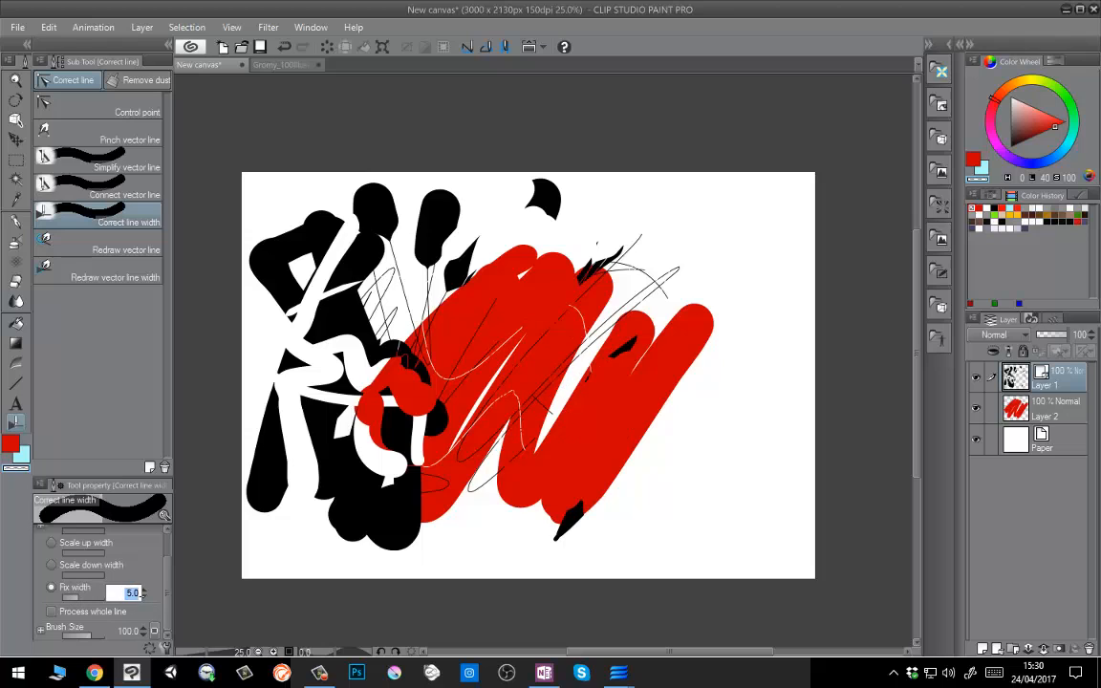
type("10")
key("Return")
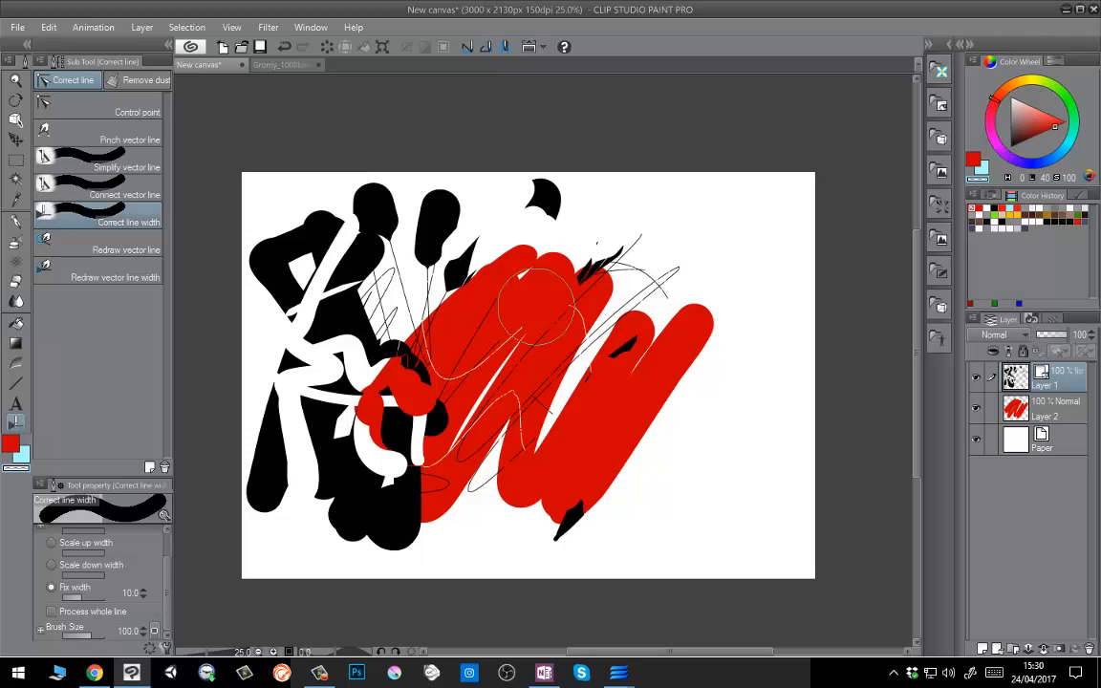
left_click_drag(541, 307, 518, 268)
Delete both drawing layers and add an empty vector layer with an empty raster layer above it.
left_click(1088, 649)
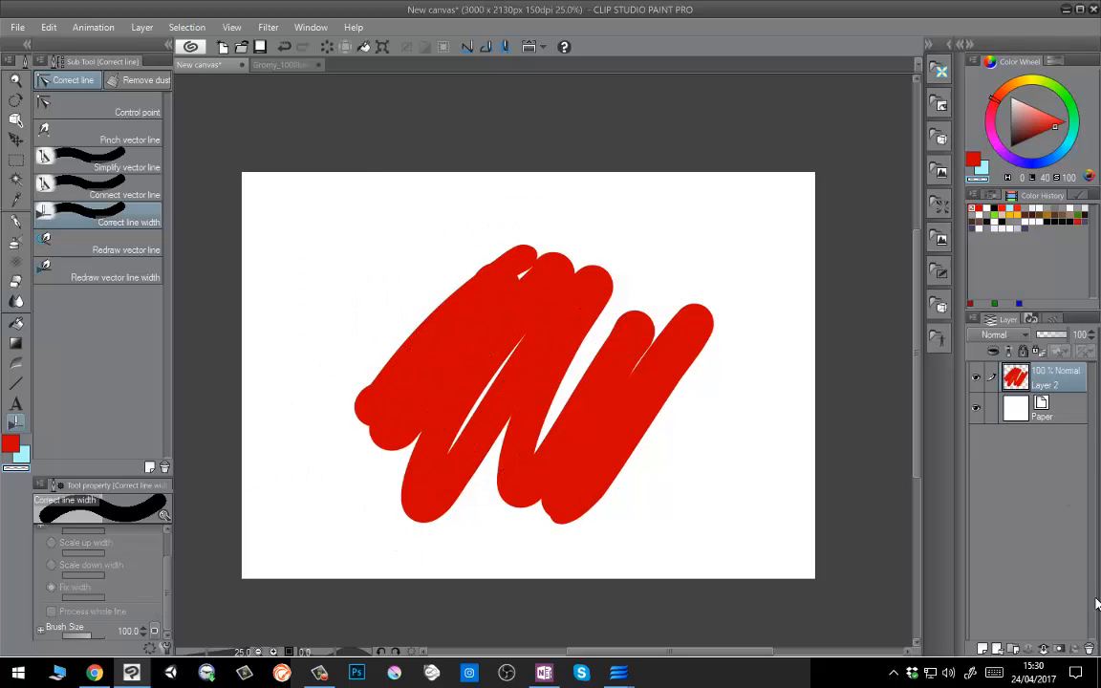
left_click(1089, 649)
left_click(997, 649)
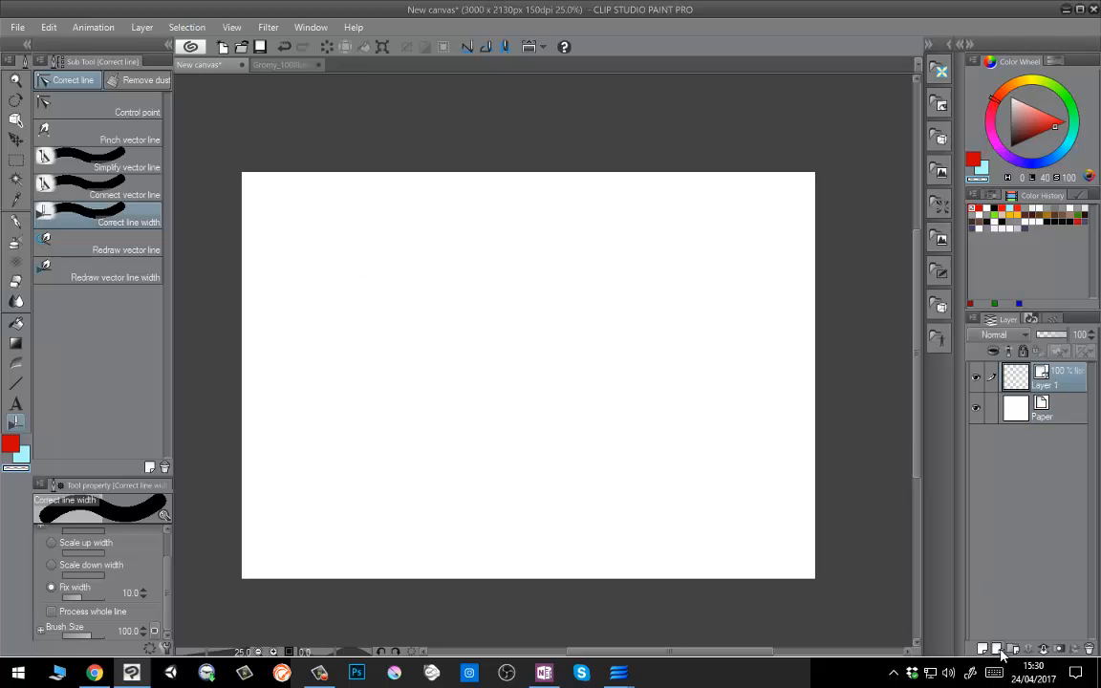
left_click(997, 649)
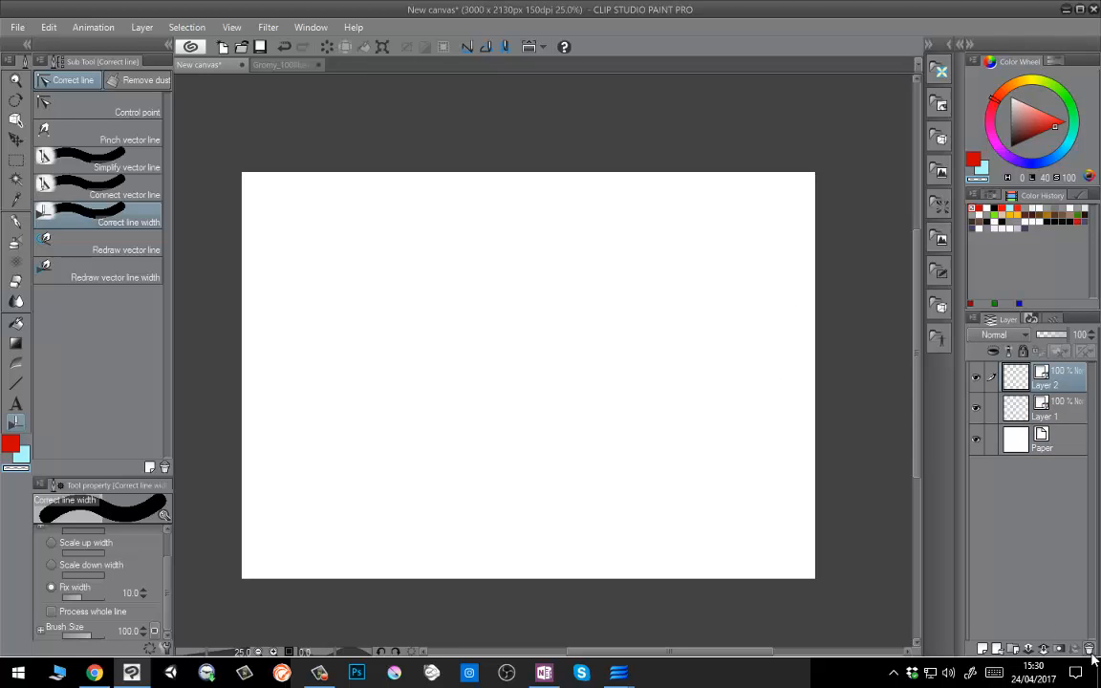
left_click(1090, 650)
left_click(984, 649)
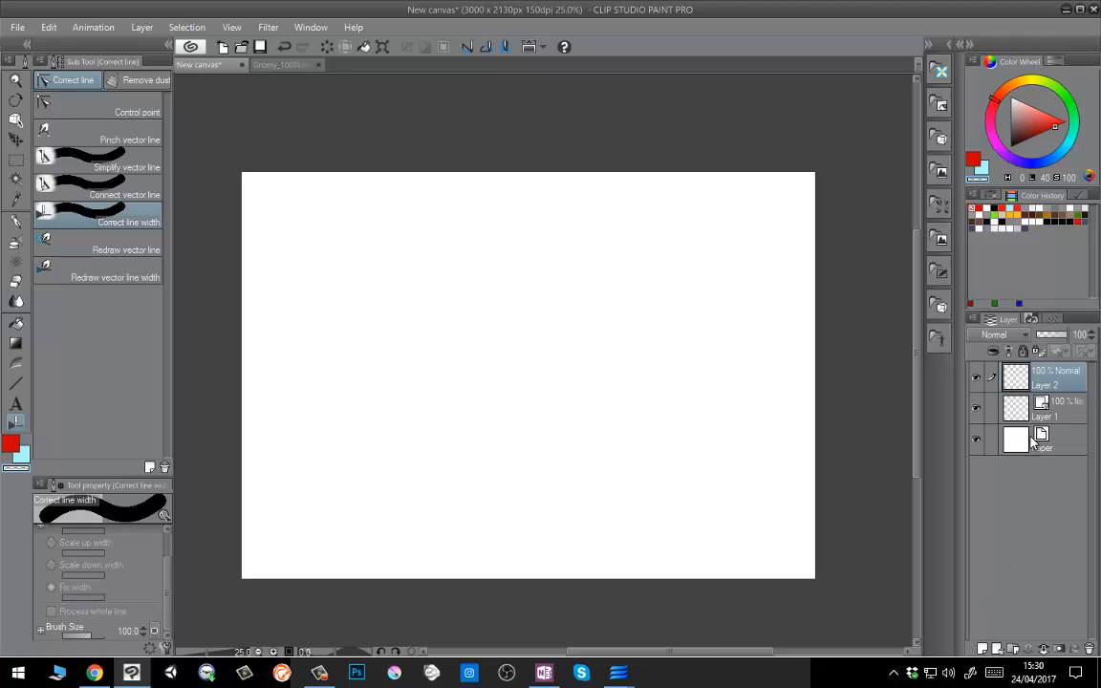
Move the vector layer above the raster layer and set up the FlatPencil brush in grey at size 200.
left_click_drag(1051, 371, 1057, 377)
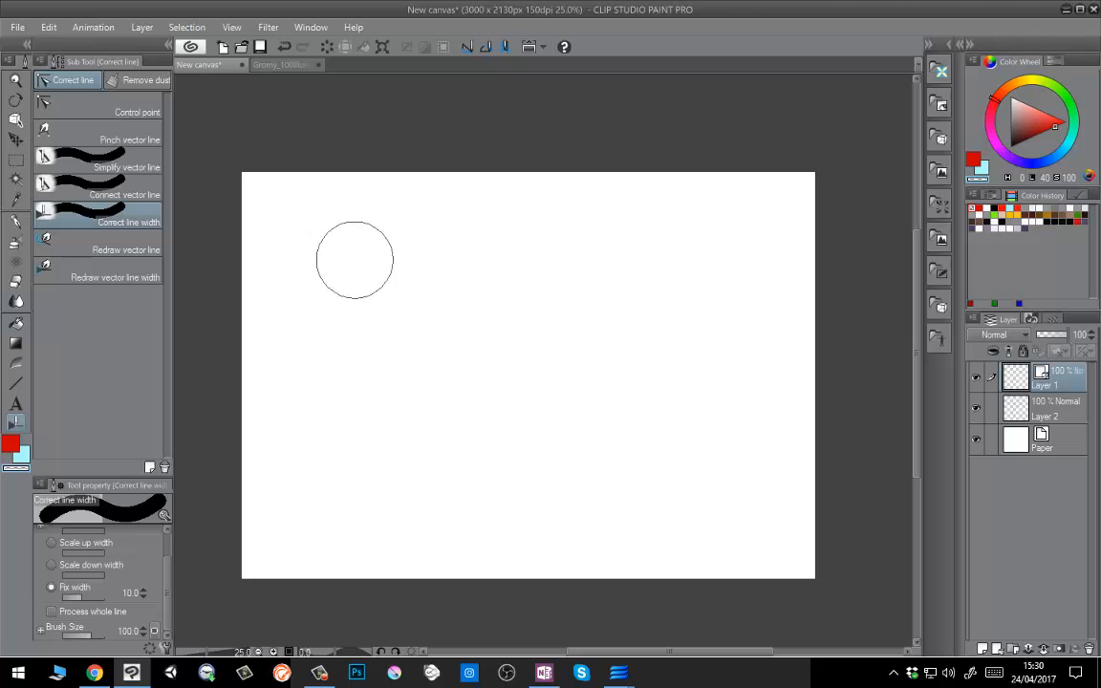
key("p")
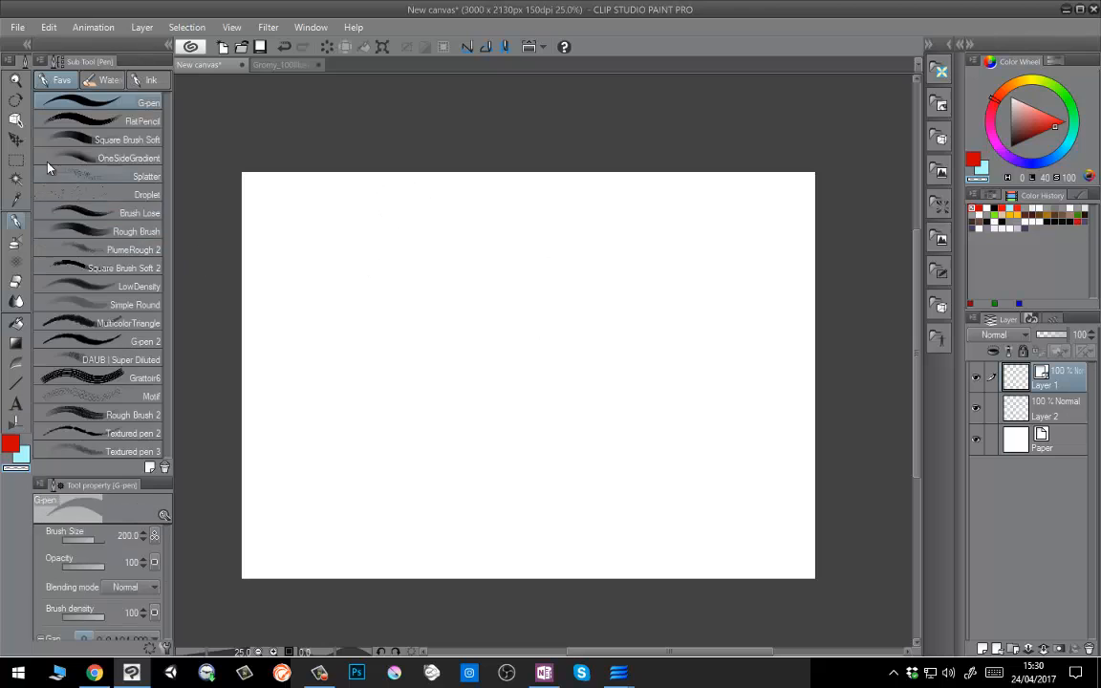
left_click(105, 122)
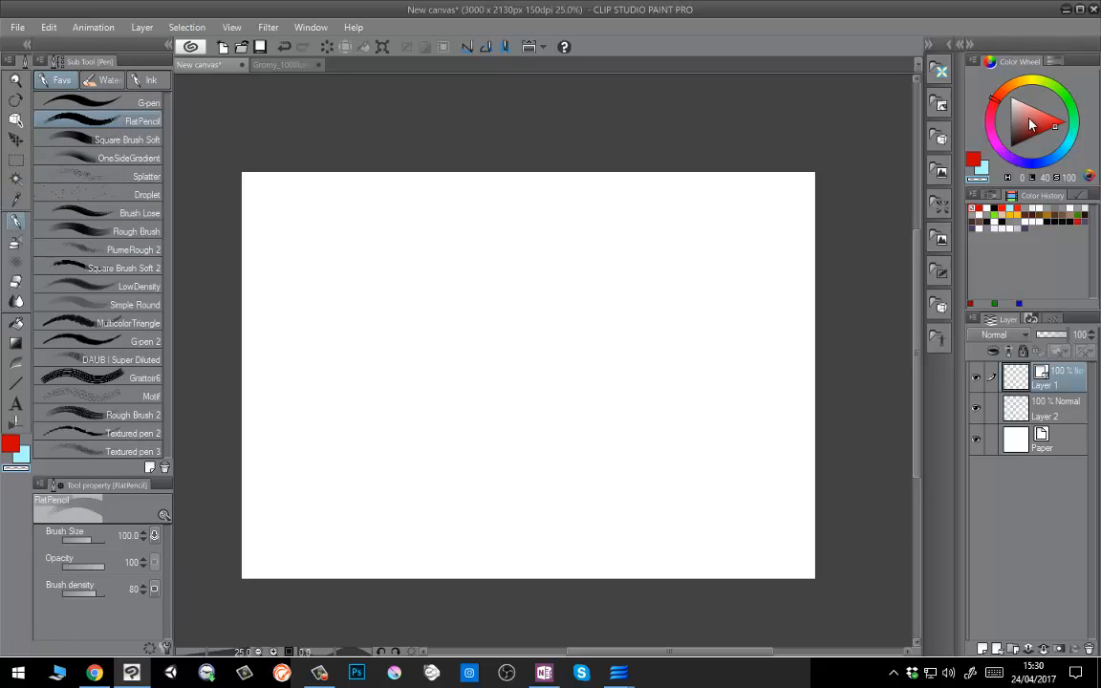
left_click_drag(1024, 128, 994, 126)
key("bracketright")
key("bracketright")
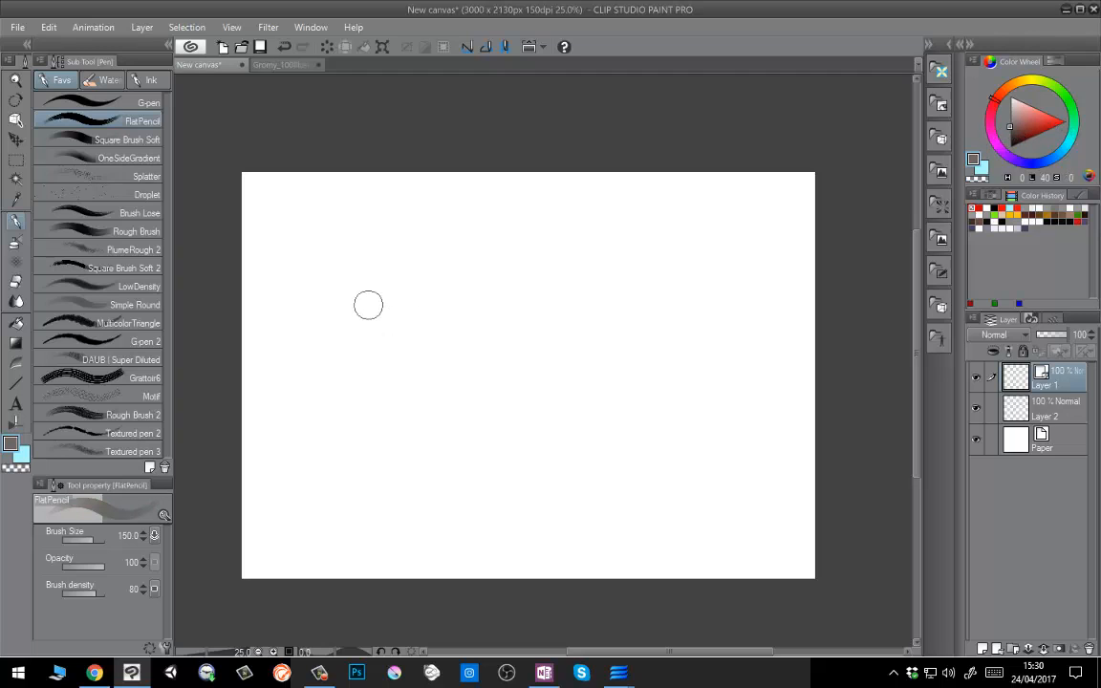
key("bracketright")
key("bracketright")
Undo the stray stroke and paint a dark grey head-and-neck silhouette on raster Layer 2.
mouse_move(367, 354)
left_mouse_down()
mouse_move(365, 288)
mouse_move(428, 244)
mouse_move(436, 319)
mouse_move(376, 325)
mouse_move(369, 355)
mouse_move(398, 361)
mouse_move(427, 335)
left_mouse_up()
left_click(1031, 411)
key("ctrl+z")
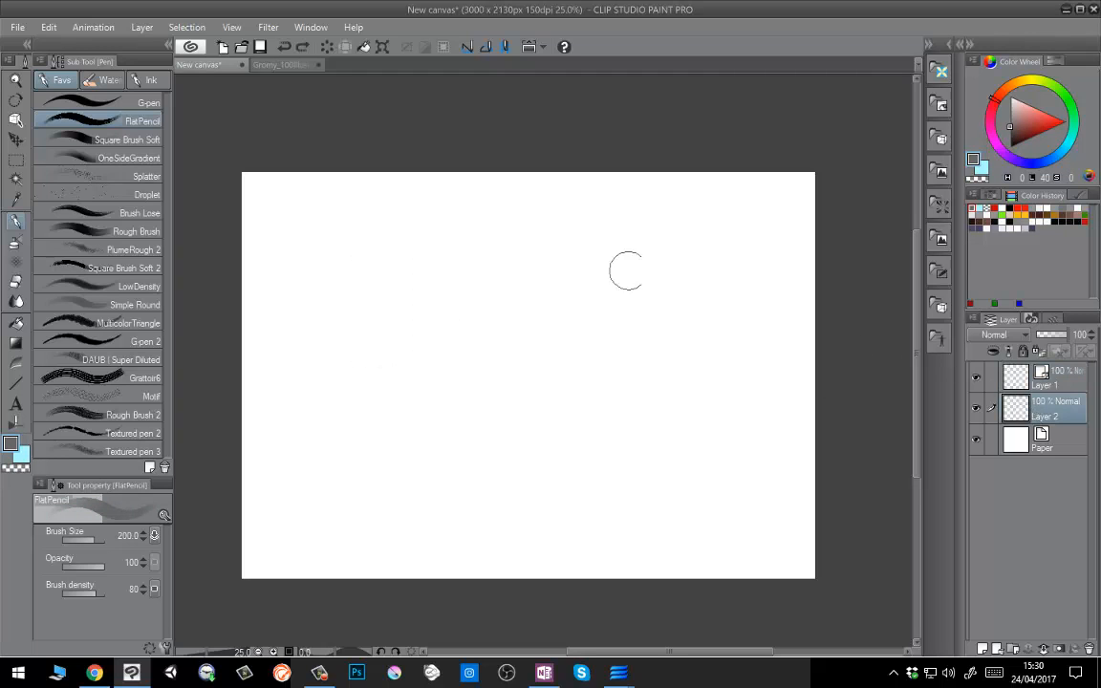
mouse_move(363, 341)
left_mouse_down()
mouse_move(455, 260)
mouse_move(394, 344)
mouse_move(438, 255)
mouse_move(388, 420)
mouse_move(462, 381)
mouse_move(422, 423)
mouse_move(352, 241)
left_mouse_up()
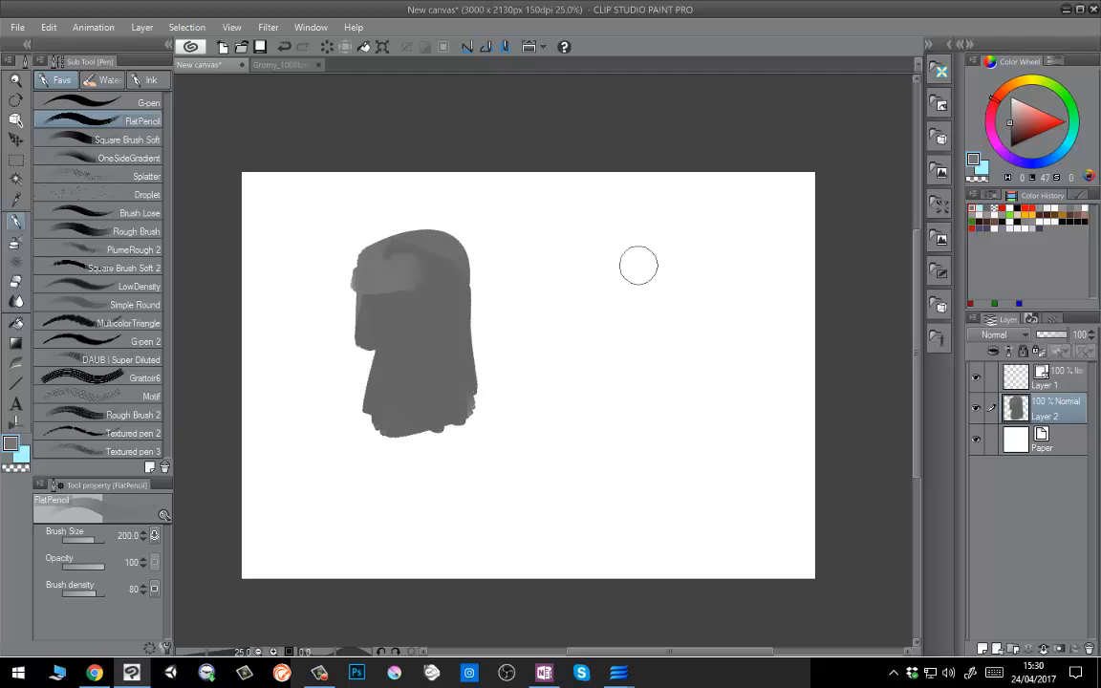
Paint lighter forehead, nose, cheek, mouth and ear shapes over the raster silhouette with a smaller FlatPencil brush.
left_click(540, 258, "alt")
mouse_move(359, 281)
left_mouse_down()
mouse_move(430, 283)
mouse_move(436, 276)
mouse_move(408, 274)
mouse_move(431, 274)
mouse_move(423, 251)
mouse_move(435, 247)
mouse_move(444, 263)
mouse_move(401, 260)
mouse_move(434, 252)
mouse_move(365, 298)
mouse_move(441, 293)
mouse_move(434, 312)
mouse_move(398, 287)
mouse_move(389, 315)
mouse_move(413, 337)
mouse_move(385, 346)
mouse_move(408, 339)
mouse_move(382, 335)
mouse_move(435, 337)
mouse_move(398, 328)
mouse_move(447, 338)
left_mouse_up()
key("ctrl+z")
key("bracketleft")
key("bracketleft")
left_click(437, 323, "alt")
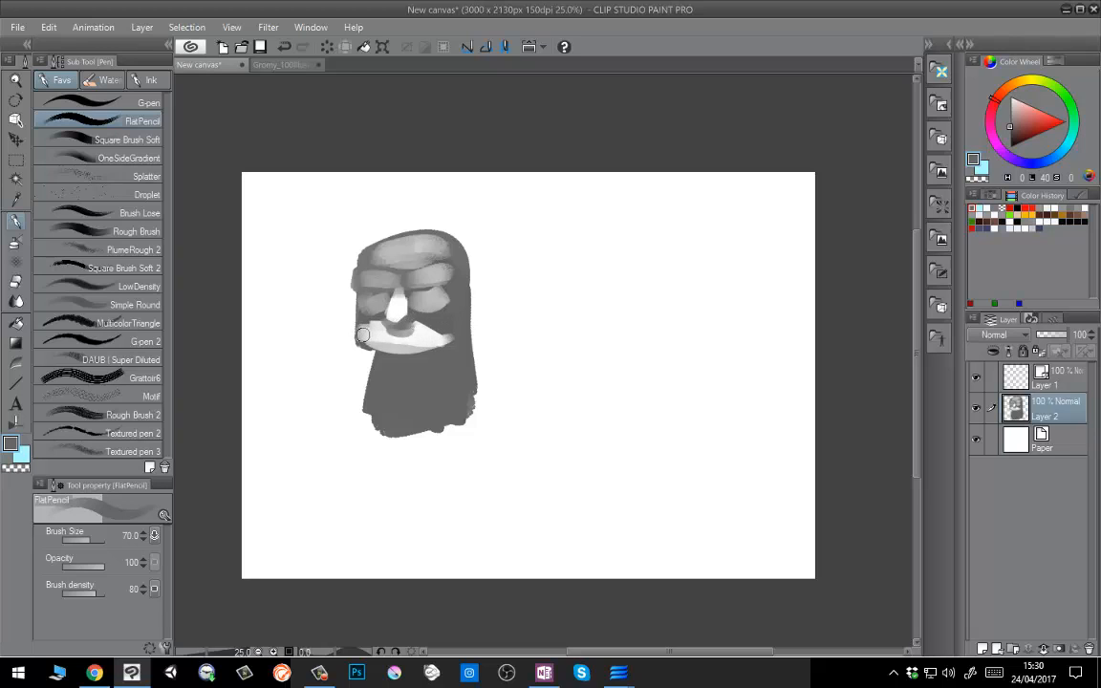
left_click_drag(363, 336, 439, 343)
mouse_move(435, 308)
left_mouse_down()
mouse_move(449, 321)
mouse_move(398, 286)
mouse_move(438, 264)
mouse_move(454, 285)
left_mouse_up()
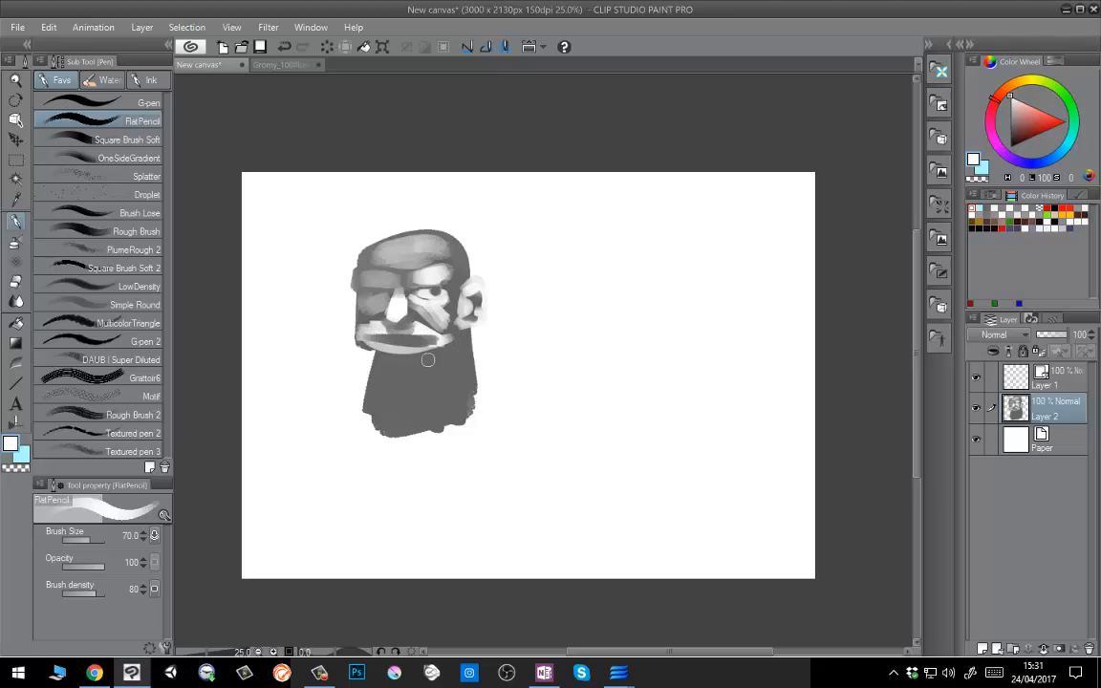
Smooth the tonal transitions of the raster face with the Blend sub tool and try Blur over it.
key("j")
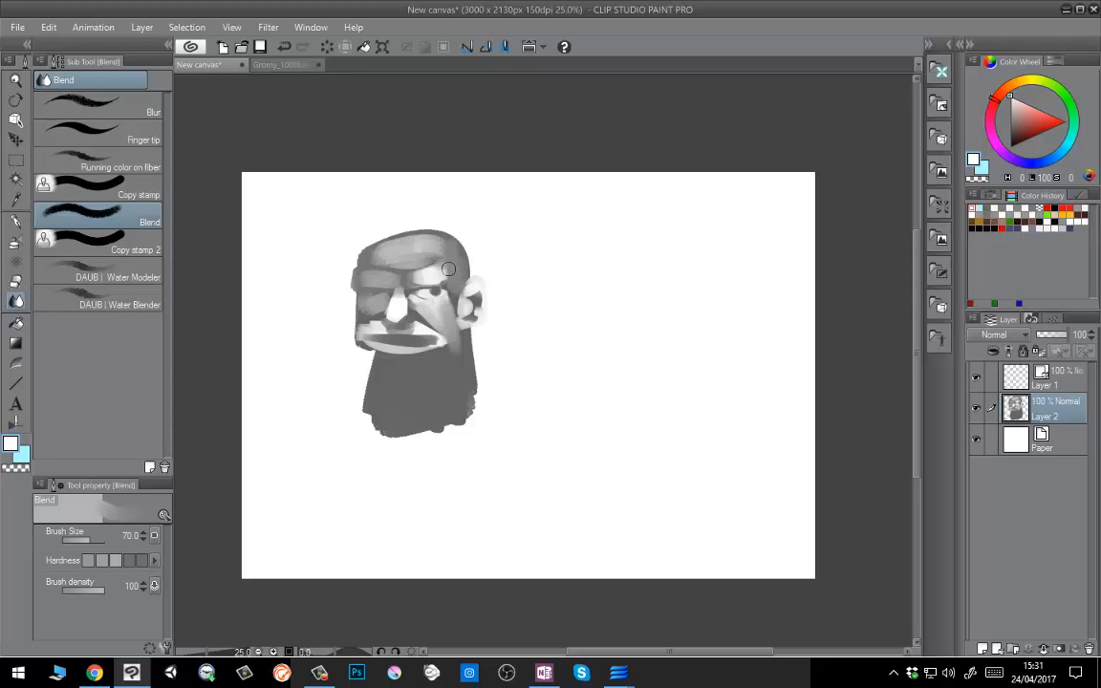
key("ctrl+z")
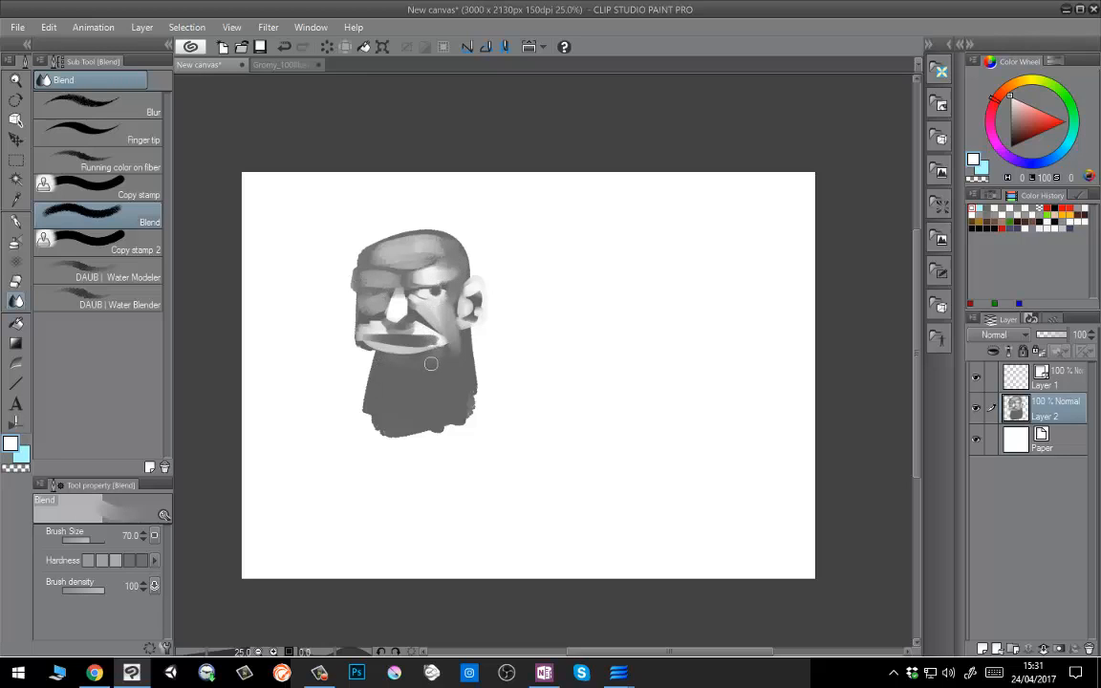
left_click(86, 103)
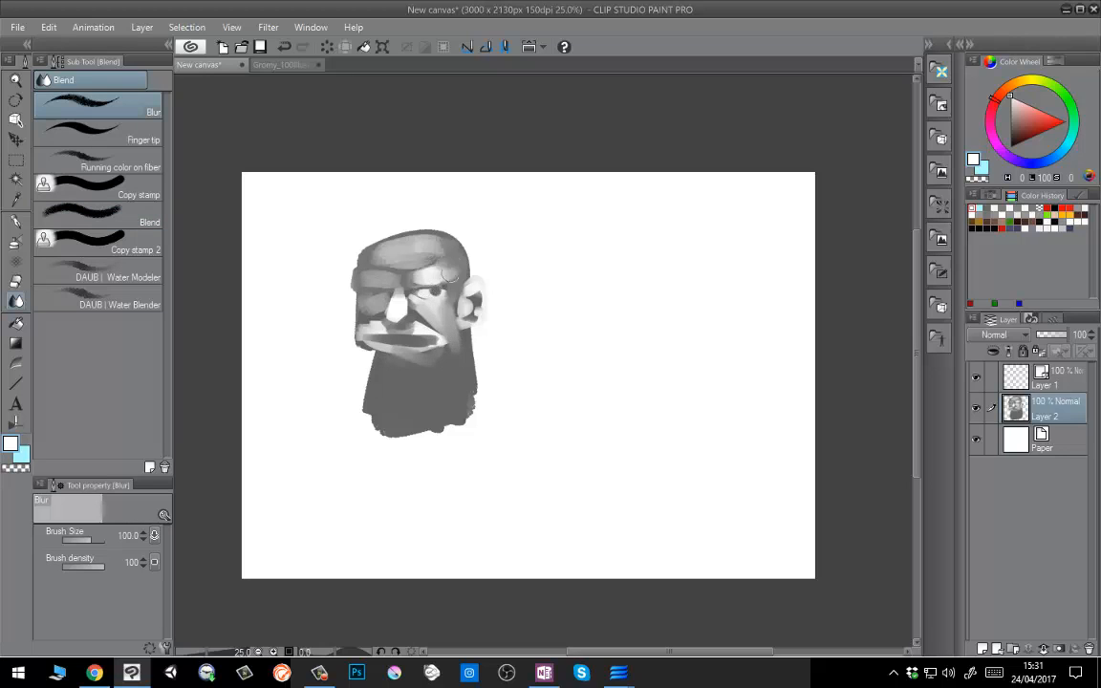
mouse_move(421, 254)
left_mouse_down()
mouse_move(408, 251)
mouse_move(388, 312)
mouse_move(370, 327)
left_mouse_up()
key("ctrl+z")
key("bracketleft")
key("bracketleft")
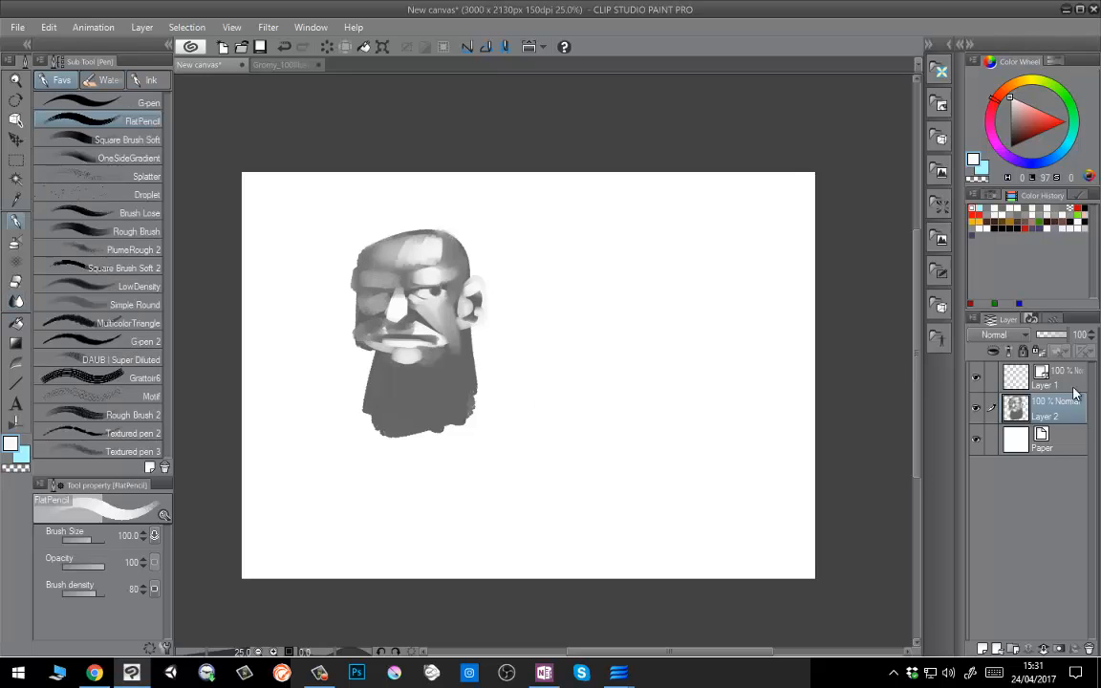
Paint a matching head silhouette with an ear on vector Layer 1 using the sampled dark grey and FlatPencil at size 150.
left_click(1071, 384)
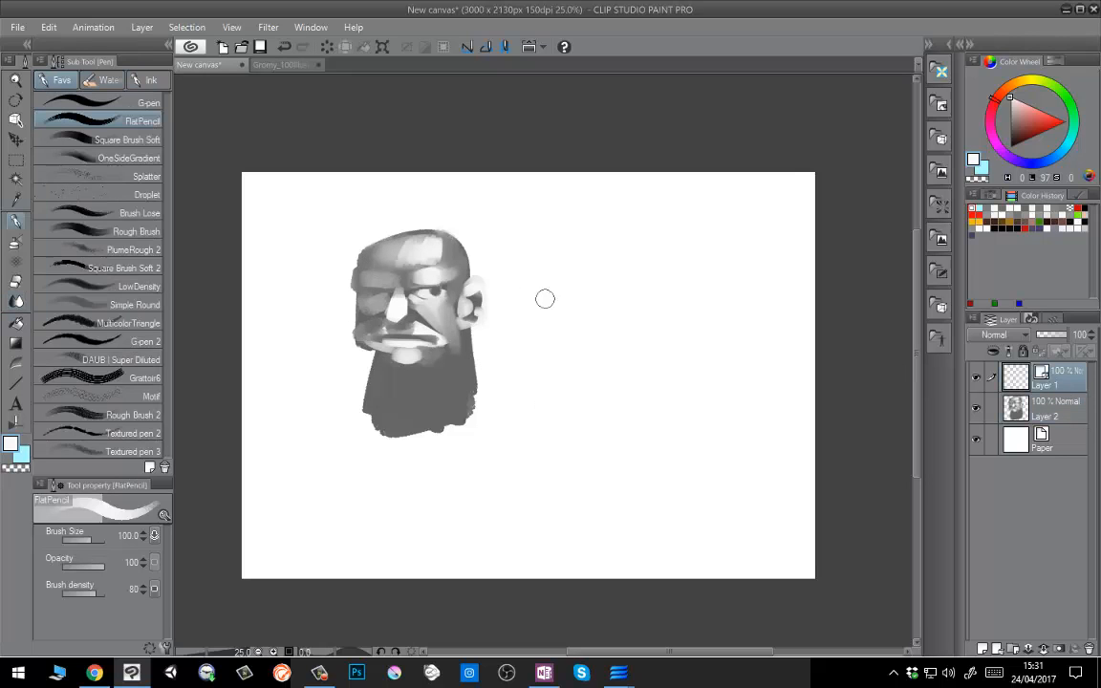
left_click(431, 393, "alt")
key("]")
key("]")
left_click_drag(572, 327, 576, 267)
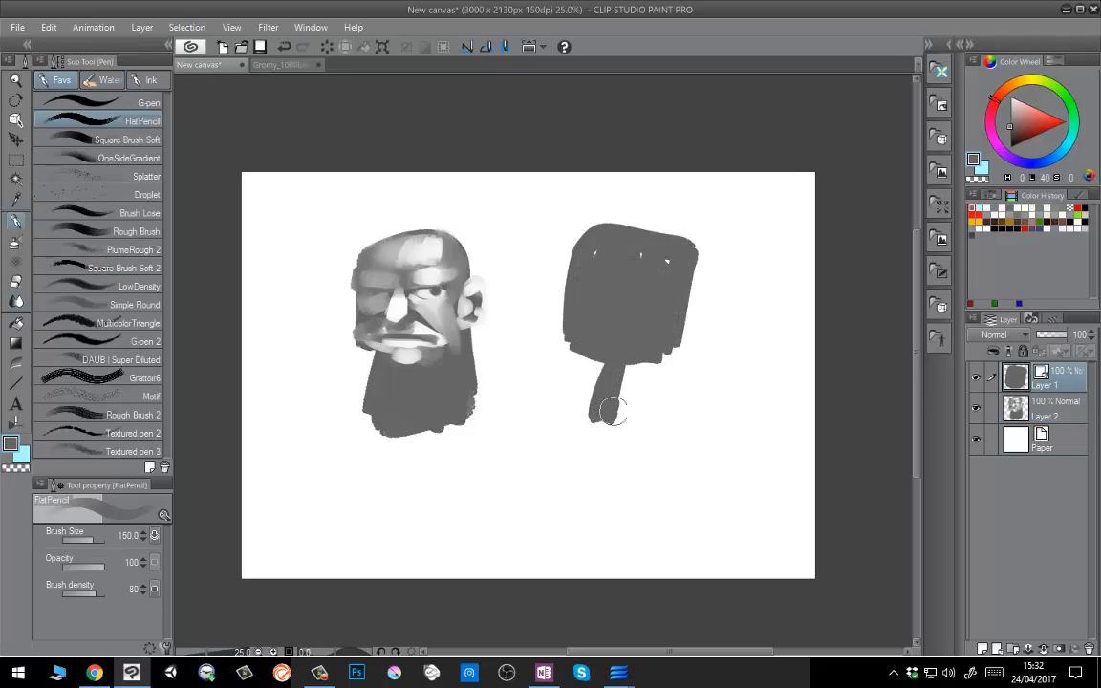
mouse_move(612, 411)
left_mouse_down()
mouse_move(664, 398)
mouse_move(607, 367)
mouse_move(670, 371)
mouse_move(672, 356)
mouse_move(678, 402)
mouse_move(690, 294)
mouse_move(681, 321)
left_mouse_up()
Sample a light tone and paint forehead, nose and cheek patches on the vector head, undoing the last stroke.
left_click(427, 232, "alt")
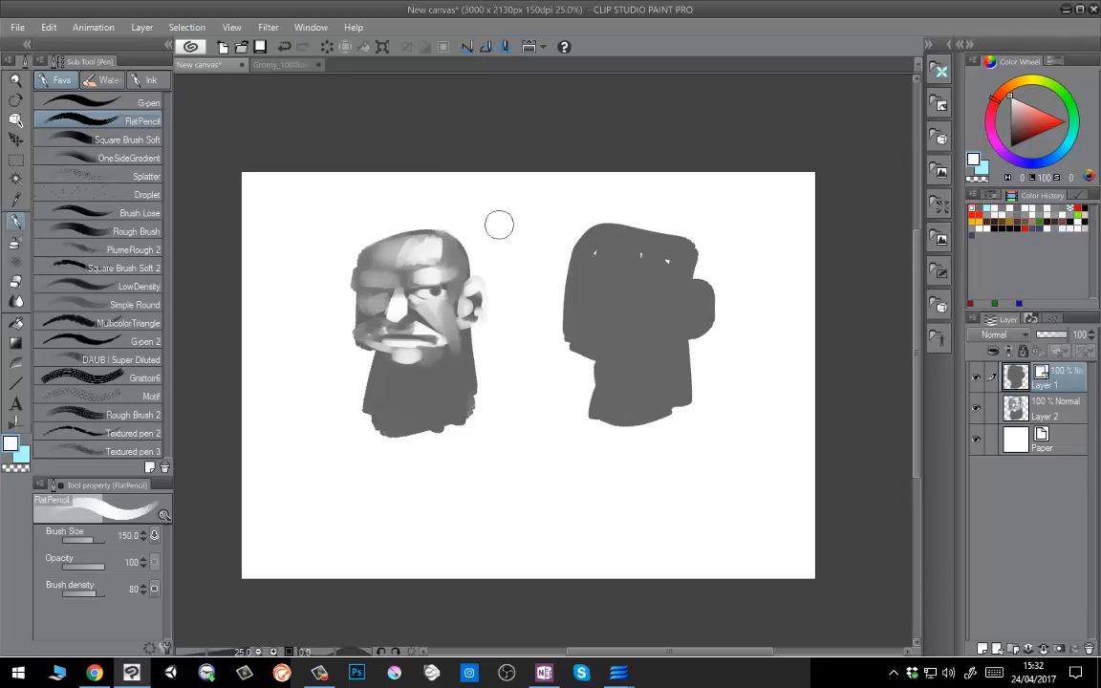
mouse_move(574, 267)
left_mouse_down()
mouse_move(672, 264)
mouse_move(642, 244)
mouse_move(653, 242)
mouse_move(613, 288)
mouse_move(607, 315)
mouse_move(618, 288)
mouse_move(667, 299)
mouse_move(643, 308)
mouse_move(656, 377)
mouse_move(642, 312)
mouse_move(657, 326)
mouse_move(665, 378)
mouse_move(677, 331)
mouse_move(678, 394)
left_mouse_up()
key("ctrl+z")
Try the Blur sub tool at up to size 250 over the light patches on the vector head.
key("j")
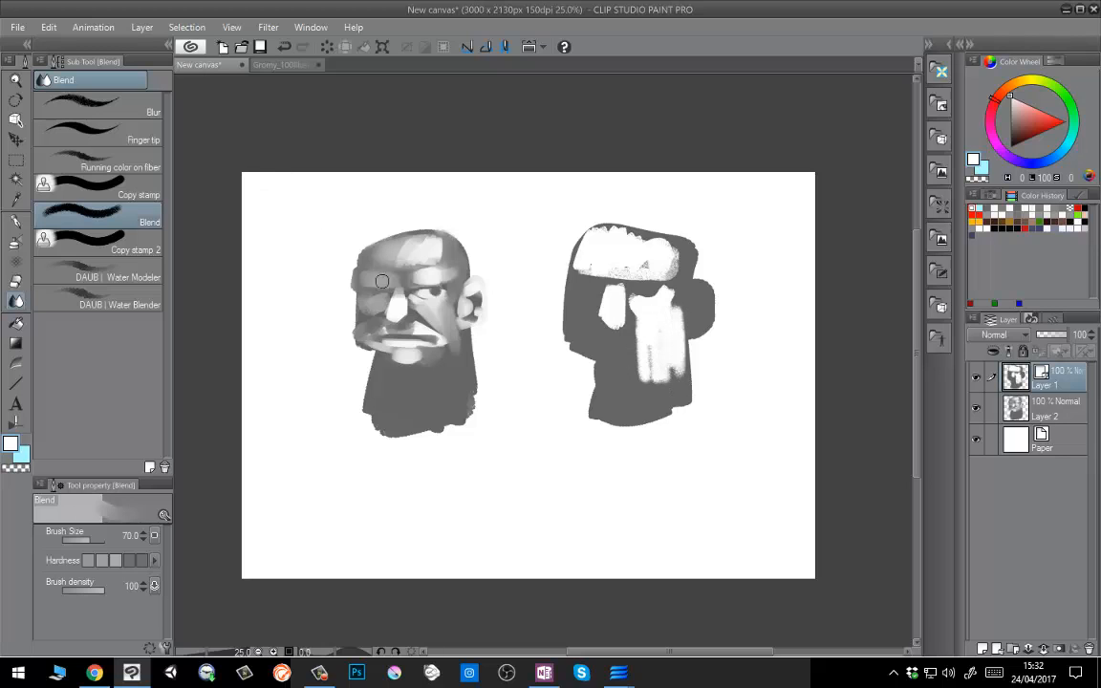
left_click(103, 106)
left_click_drag(671, 299, 678, 267)
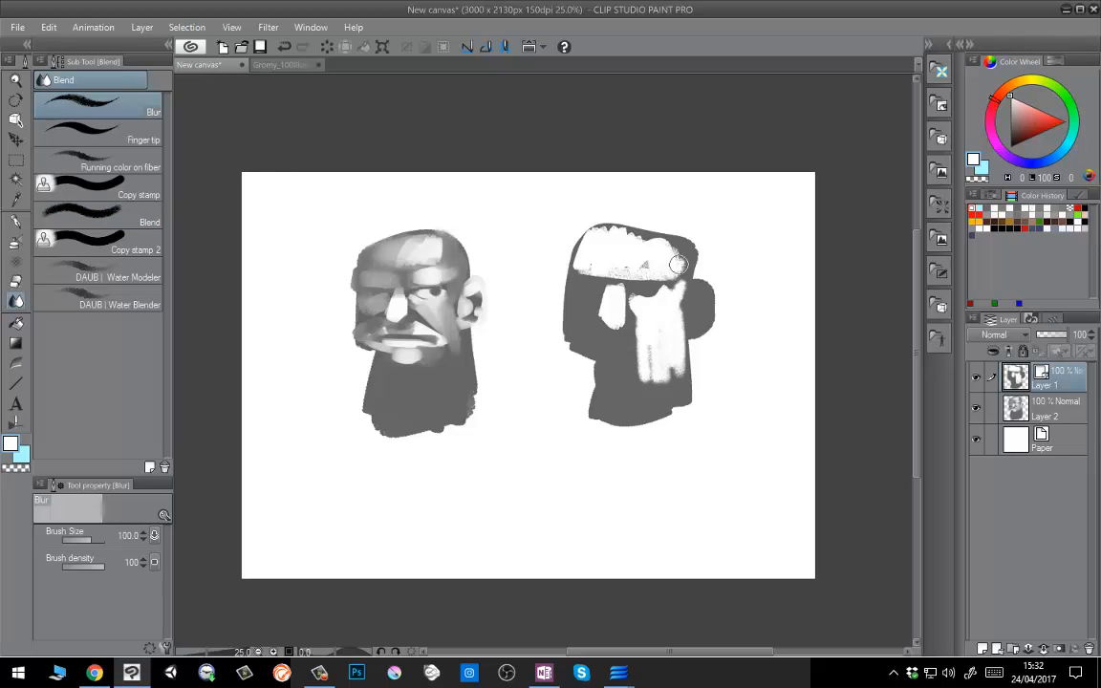
key("bracketright")
key("bracketright")
key("bracketright")
key("bracketright")
key("bracketright")
left_click_drag(593, 311, 613, 336)
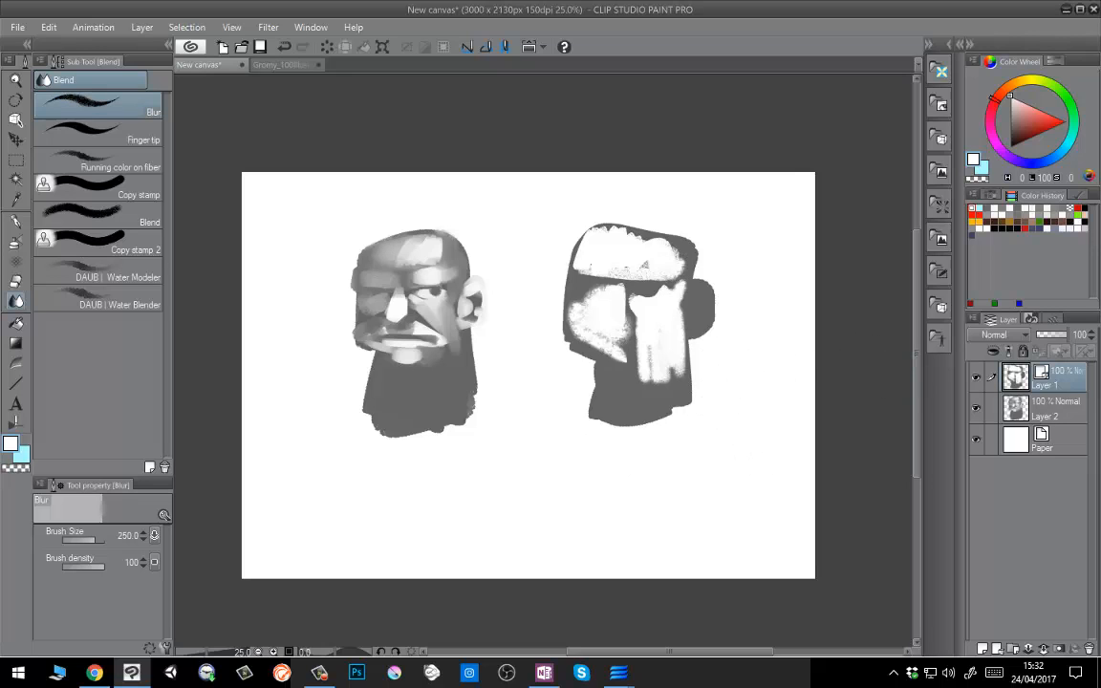
Erase the whole painted head from vector Layer 1.
key("e")
left_click_drag(621, 397, 677, 220)
left_click_drag(621, 418, 648, 371)
Paint a new grey head-and-neck silhouette on vector Layer 1 with Square Brush Soft at size 200.
key("p")
left_click(130, 143)
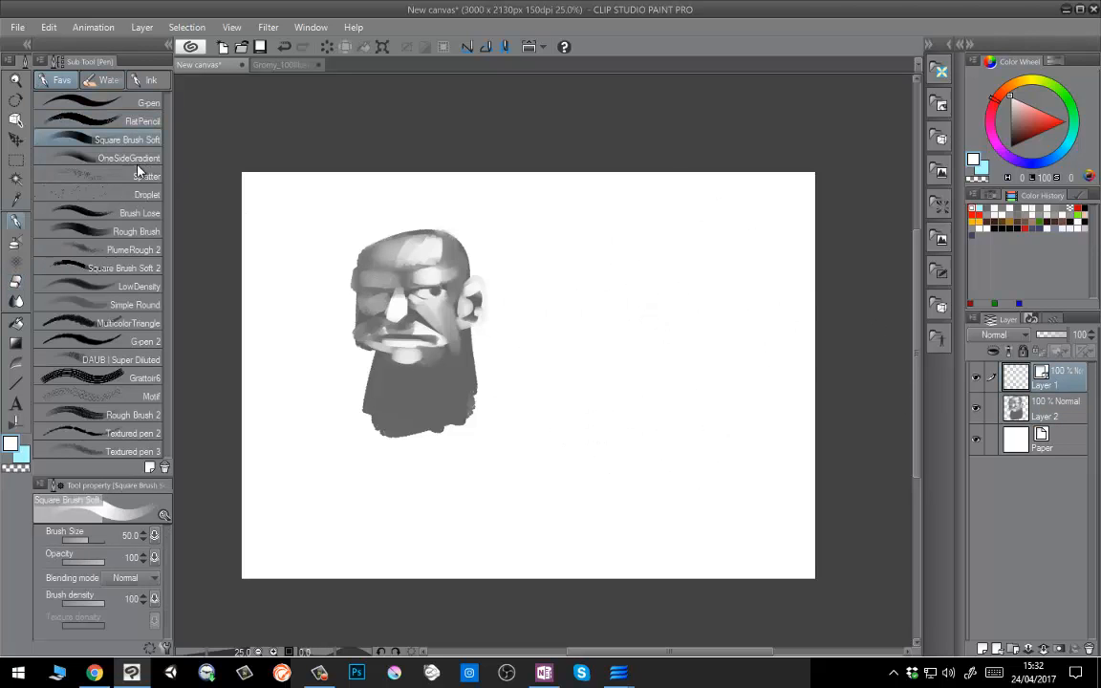
key("bracketright")
key("bracketright")
key("bracketright")
key("bracketright")
left_click(436, 379, "alt")
key("bracketright")
key("bracketright")
mouse_move(618, 319)
left_mouse_down()
mouse_move(618, 260)
mouse_move(670, 247)
mouse_move(704, 294)
mouse_move(683, 258)
mouse_move(656, 249)
mouse_move(620, 283)
mouse_move(670, 323)
mouse_move(626, 326)
mouse_move(632, 365)
mouse_move(660, 358)
mouse_move(649, 393)
mouse_move(674, 423)
mouse_move(694, 407)
mouse_move(665, 312)
left_mouse_up()
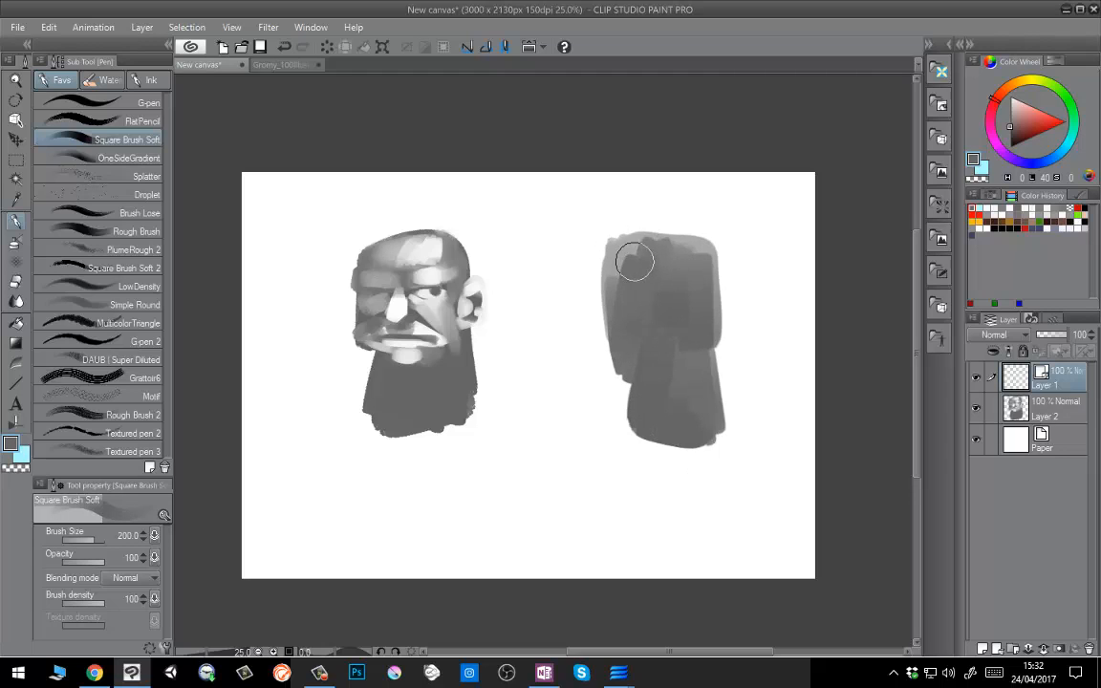
Paint the forehead in a sampled lighter grey and add the nose with a smaller brush on the vector head.
left_click(628, 250, "alt")
mouse_move(618, 269)
left_mouse_down()
mouse_move(652, 260)
mouse_move(693, 256)
mouse_move(671, 277)
mouse_move(655, 257)
mouse_move(696, 277)
left_mouse_up()
key("bracketleft")
key("bracketleft")
mouse_move(656, 314)
left_mouse_down()
mouse_move(700, 313)
mouse_move(678, 323)
mouse_move(703, 325)
mouse_move(682, 339)
mouse_move(678, 350)
mouse_move(692, 332)
mouse_move(687, 354)
mouse_move(639, 359)
mouse_move(669, 362)
mouse_move(638, 370)
mouse_move(685, 367)
left_mouse_up()
Add white highlights to the vector head's cheek and upper mouth area with the brush at size 70.
left_click(749, 347, "alt")
key("bracketleft")
key("bracketleft")
key("bracketleft")
key("bracketleft")
left_click_drag(674, 347, 687, 365)
mouse_move(681, 316)
left_mouse_down()
mouse_move(706, 313)
mouse_move(688, 337)
mouse_move(703, 332)
mouse_move(695, 368)
left_mouse_up()
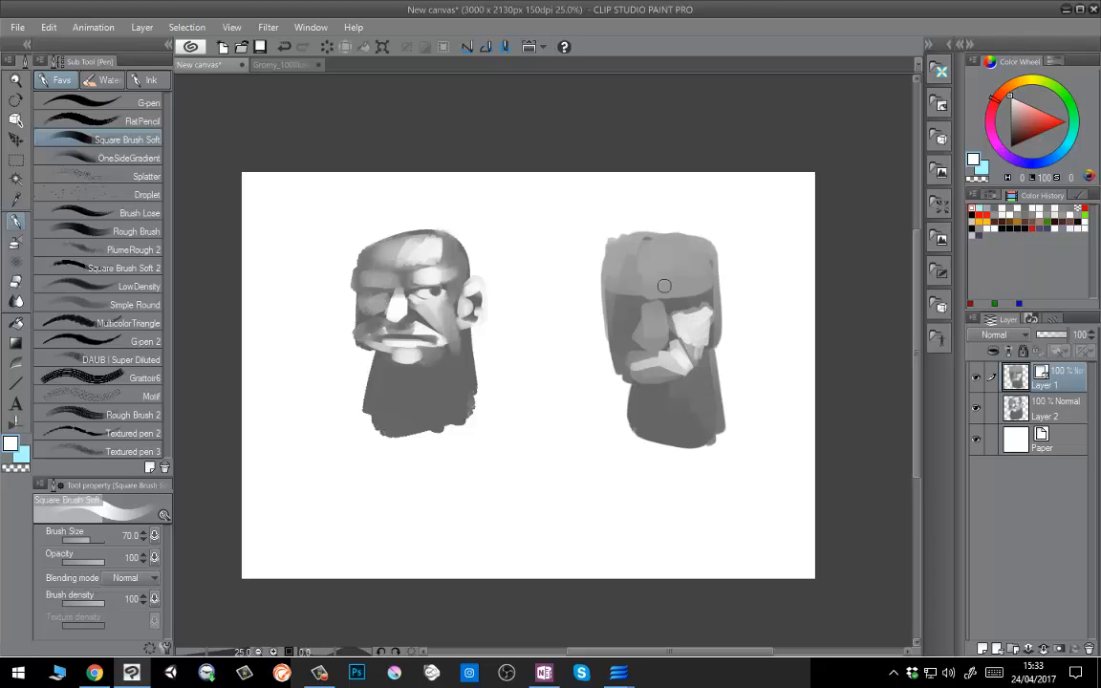
Enlarge the brush to 150 and brighten the vector head's forehead and brow ridge with white.
key("bracketright")
key("bracketright")
key("bracketright")
key("bracketright")
mouse_move(633, 285)
left_mouse_down()
mouse_move(703, 282)
mouse_move(648, 285)
mouse_move(690, 276)
mouse_move(647, 257)
mouse_move(689, 264)
mouse_move(651, 246)
mouse_move(677, 277)
left_mouse_up()
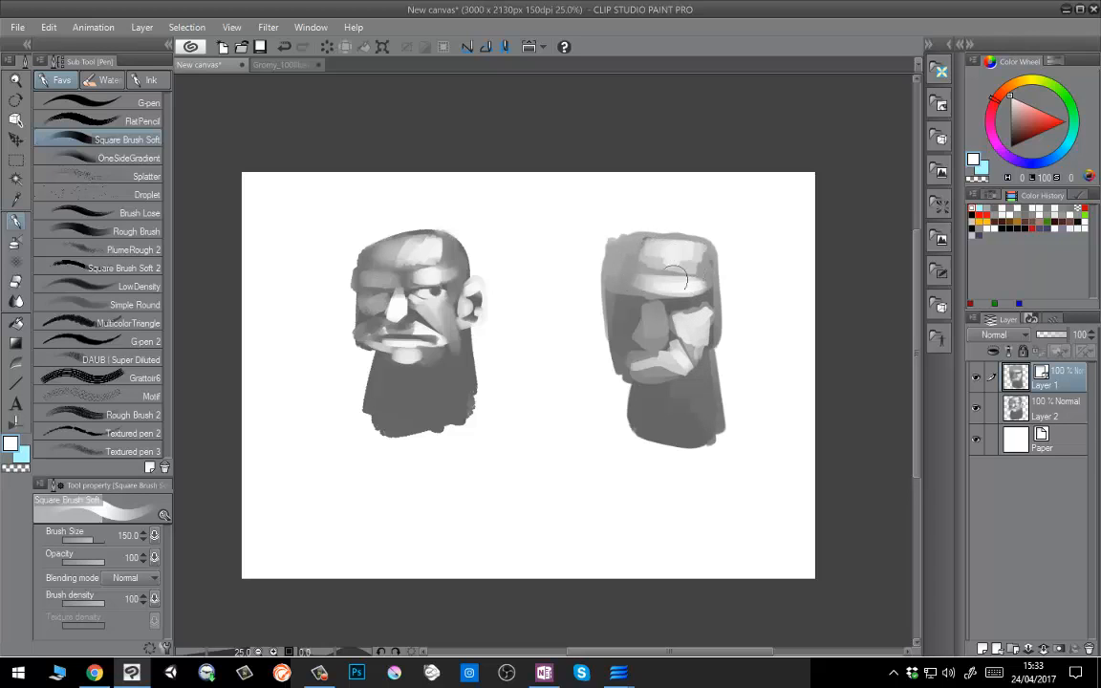
Paint the shaded-side eye and nose highlights with a smaller brush, and darken the nostril at size 30.
key("bracketleft")
key("bracketleft")
key("bracketleft")
key("bracketleft")
mouse_move(612, 313)
left_mouse_down()
mouse_move(646, 313)
mouse_move(659, 335)
left_mouse_up()
key("bracketleft")
key("bracketleft")
left_click(666, 334, "alt")
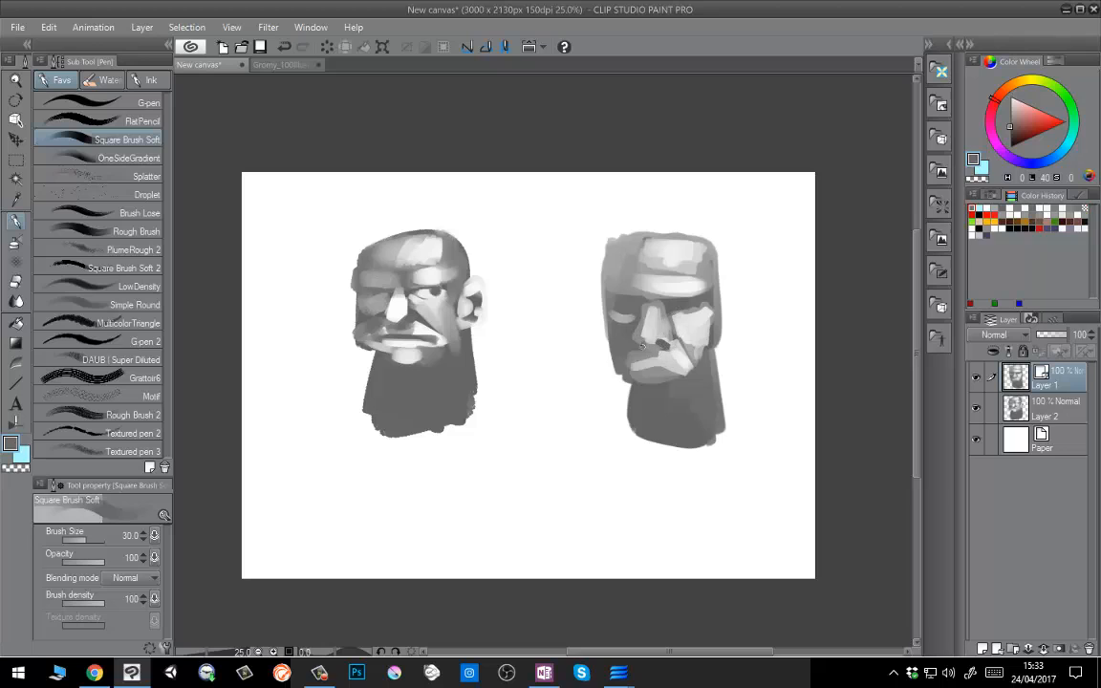
Paint the lit-side eye of the vector head with a shaded eyelid, dark pupil and white highlights.
left_click(701, 321, "alt")
left_click_drag(701, 304, 676, 305)
key("bracketright")
key("bracketright")
left_click(655, 297, "alt")
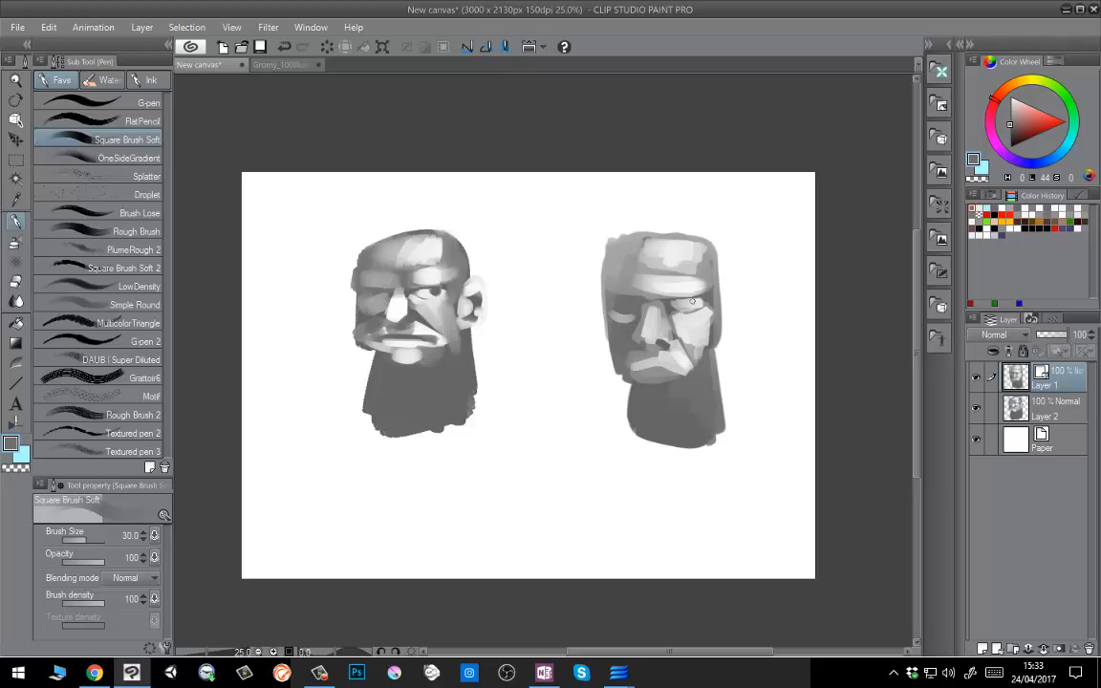
key("ctrl+z")
left_click(750, 303, "alt")
key("bracketright")
key("bracketright")
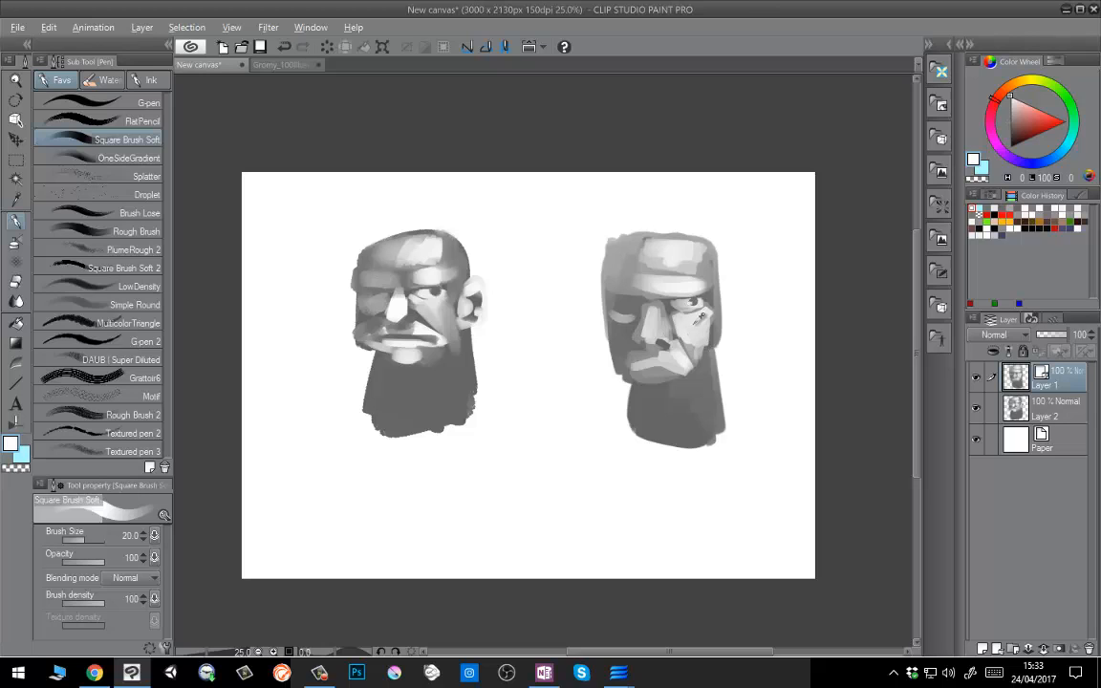
Shape the cheek fold, upper lip and dark mouth line of the vector face using tones sampled from the painting.
left_click(695, 325, "alt")
mouse_move(695, 334)
left_mouse_down()
mouse_move(698, 365)
mouse_move(697, 333)
mouse_move(683, 334)
mouse_move(713, 373)
mouse_move(715, 309)
mouse_move(696, 344)
mouse_move(700, 378)
mouse_move(663, 360)
mouse_move(633, 363)
mouse_move(664, 353)
left_mouse_up()
left_click(693, 351, "alt")
key("bracketright")
key("bracketright")
left_click(713, 373, "alt")
left_click(682, 349, "alt")
key("bracketleft")
key("bracketleft")
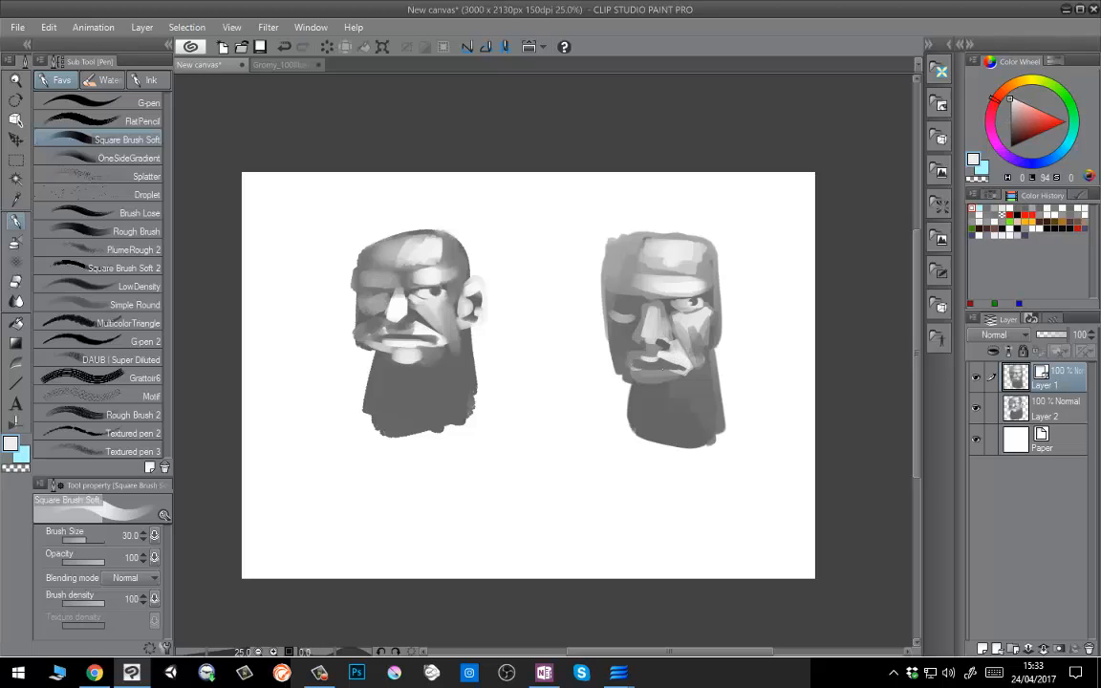
Paint the lower lip and chin in light grey and shade the jaw with sampled dark grey at size 70.
left_click(677, 355, "alt")
left_click_drag(642, 369, 648, 370)
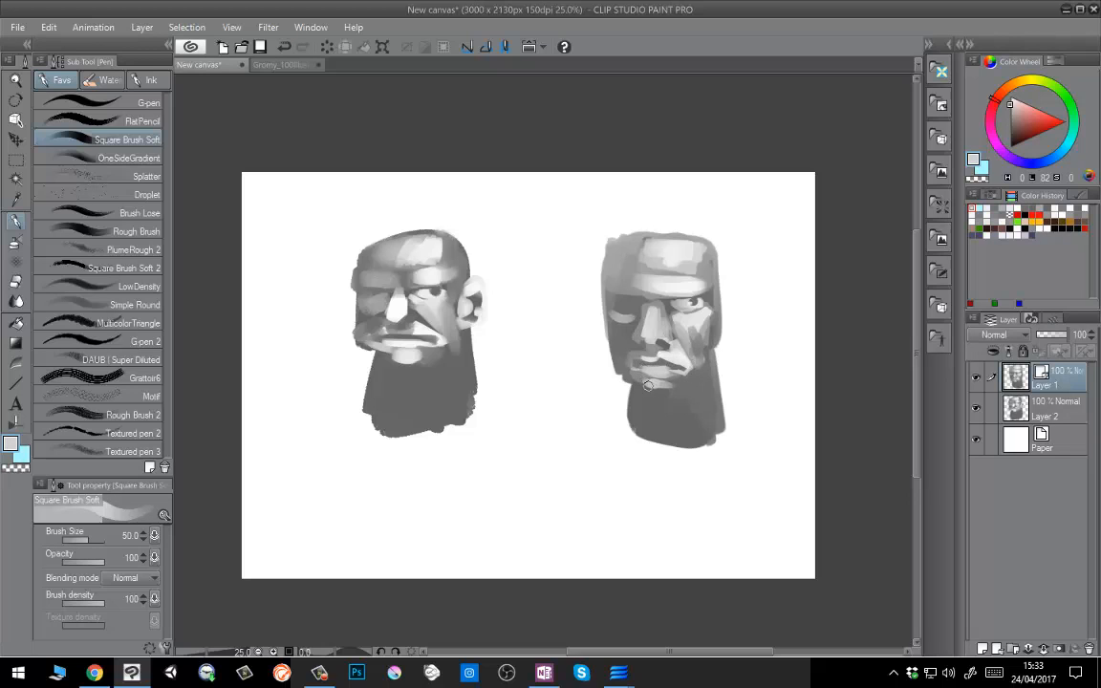
left_click(681, 394, "alt")
key("bracketright")
key("bracketright")
left_click_drag(673, 374, 709, 358)
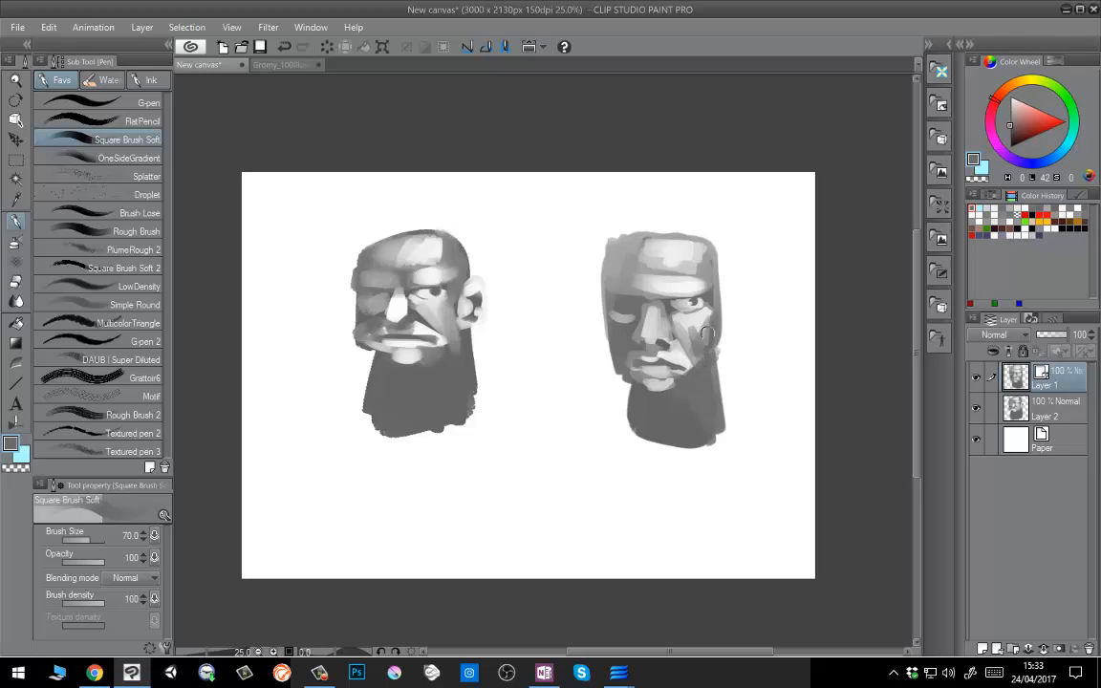
Soften the vector face's cheek with mid-grey tones sampled around the highlight.
left_click(701, 317, "alt")
mouse_move(700, 319)
left_mouse_down()
mouse_move(694, 337)
mouse_move(689, 327)
left_mouse_up()
left_click(695, 326, "alt")
left_click(704, 314, "alt")
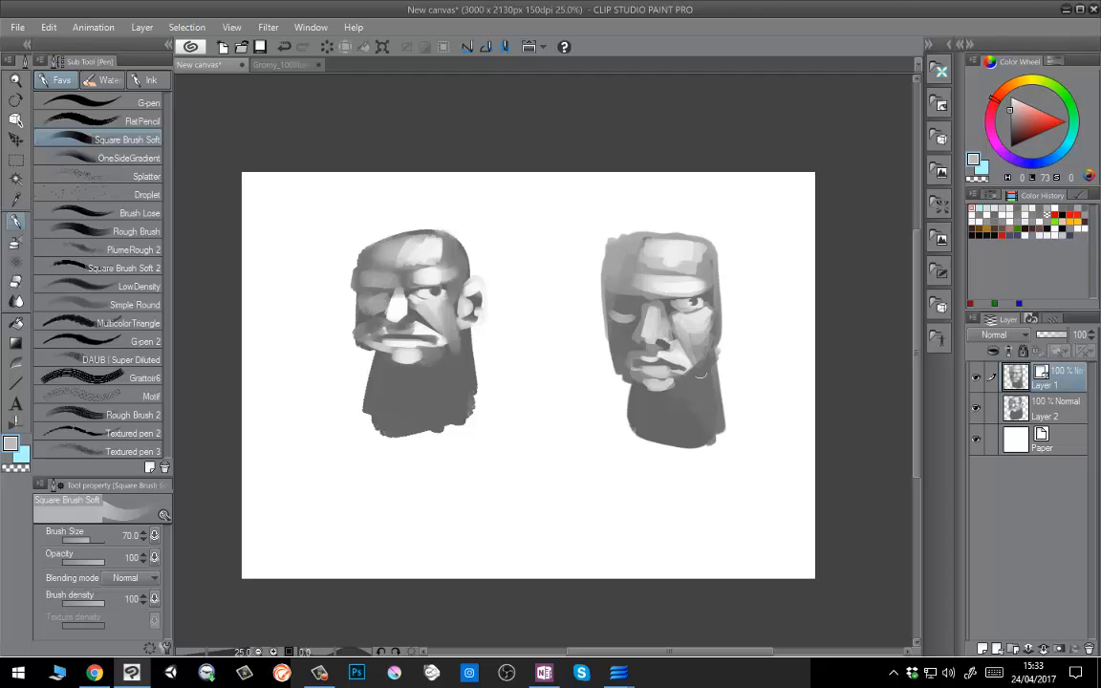
Examine the control points of the vector strokes around the cheek and return to the pen.
left_click(14, 423)
left_click(86, 106)
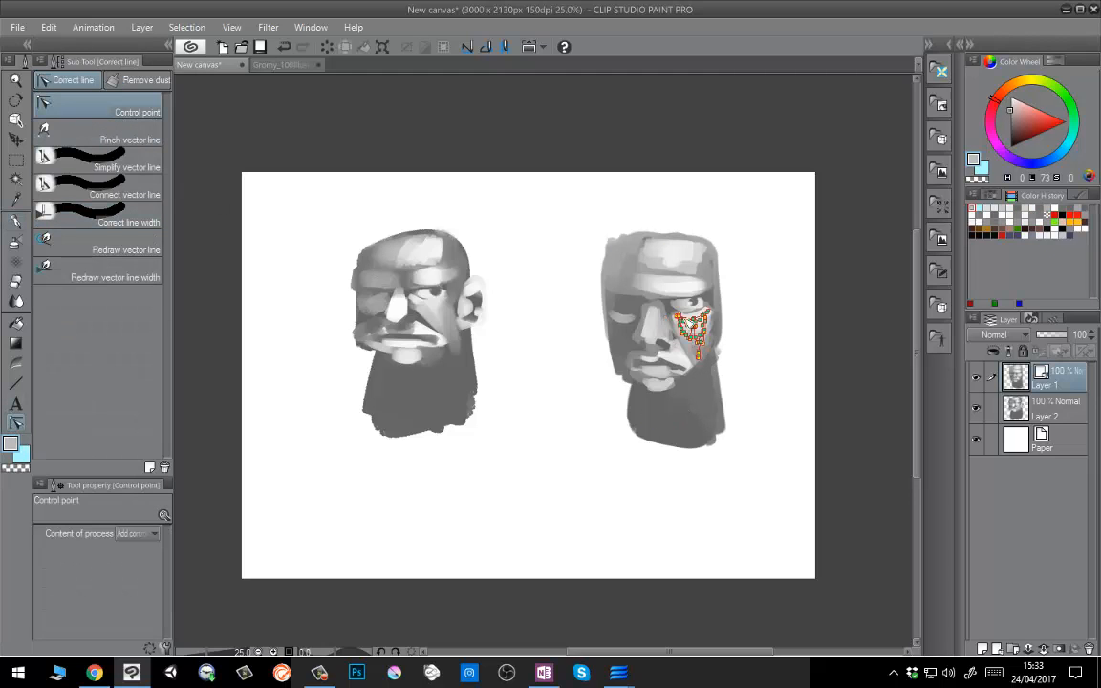
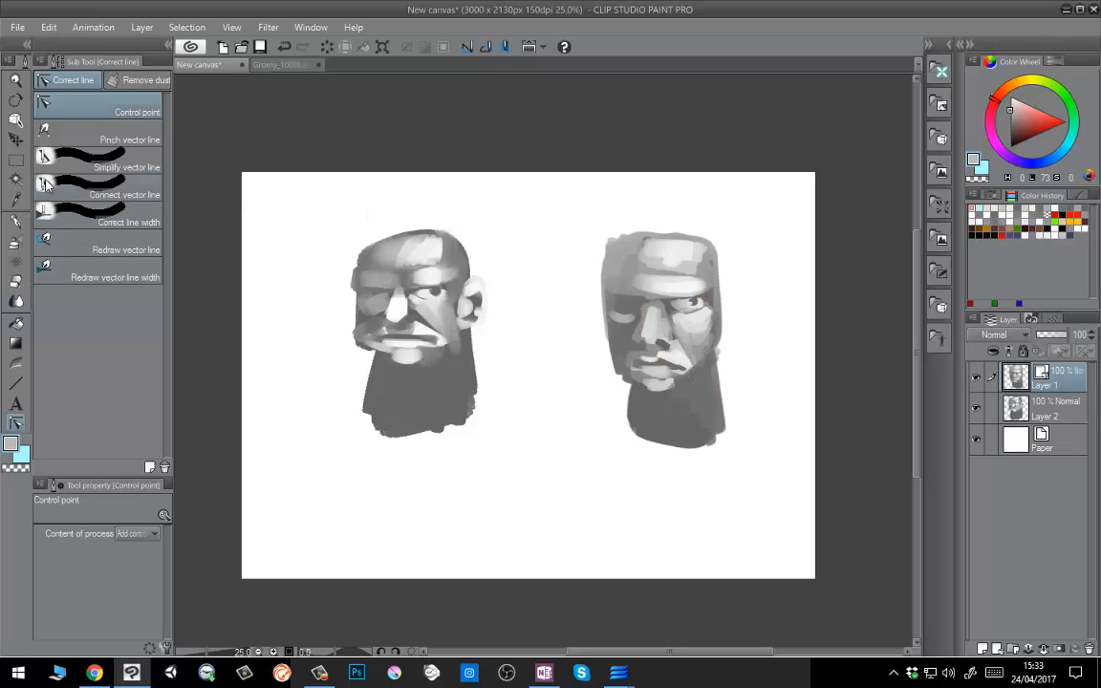
left_click(15, 218)
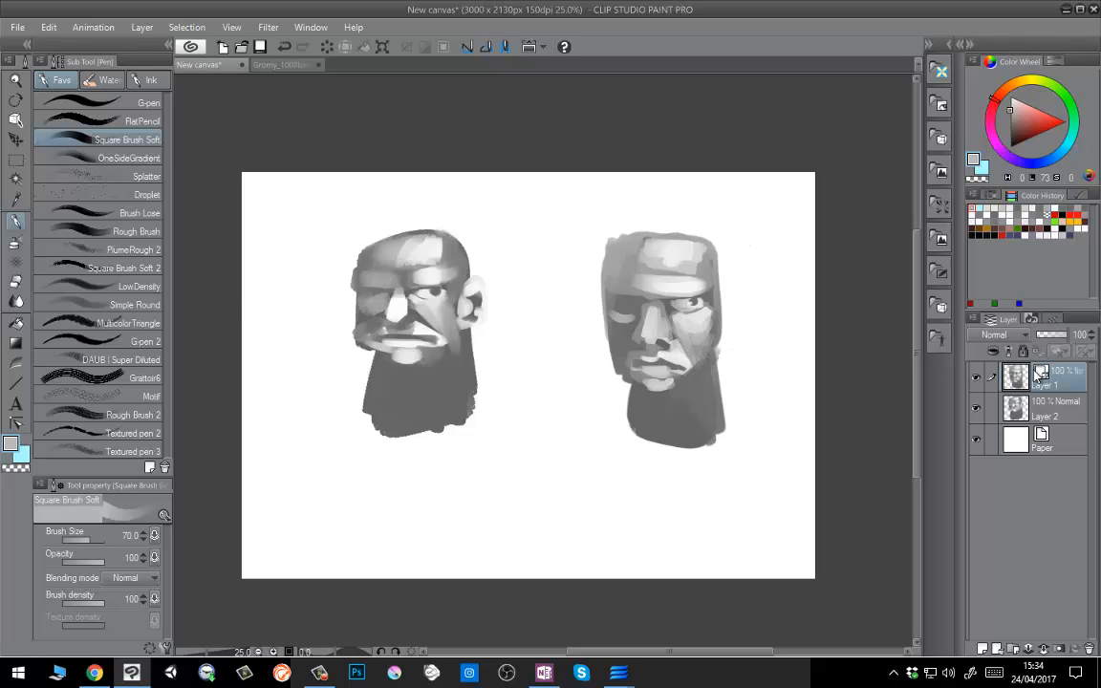
Scale up the vector head on Layer 1 with Change vector width enabled, and check its transform frame again.
key("ctrl+t")
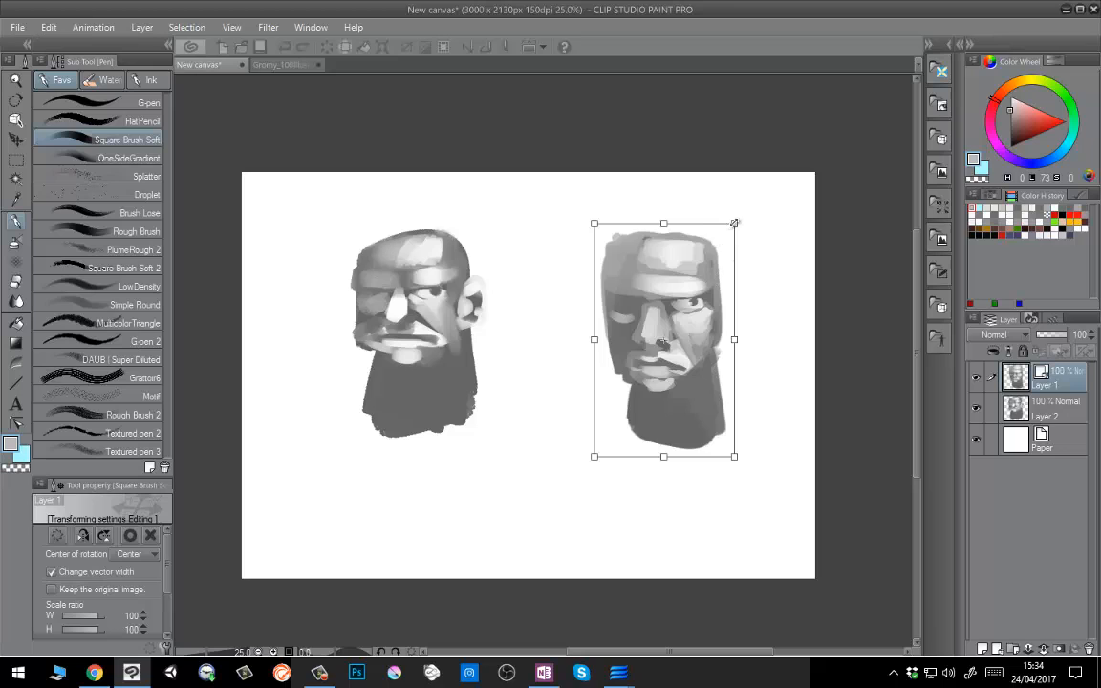
mouse_move(734, 223)
left_mouse_down()
mouse_move(713, 233)
mouse_move(672, 327)
mouse_move(814, 179)
left_mouse_up()
key("Return")
key("ctrl+t")
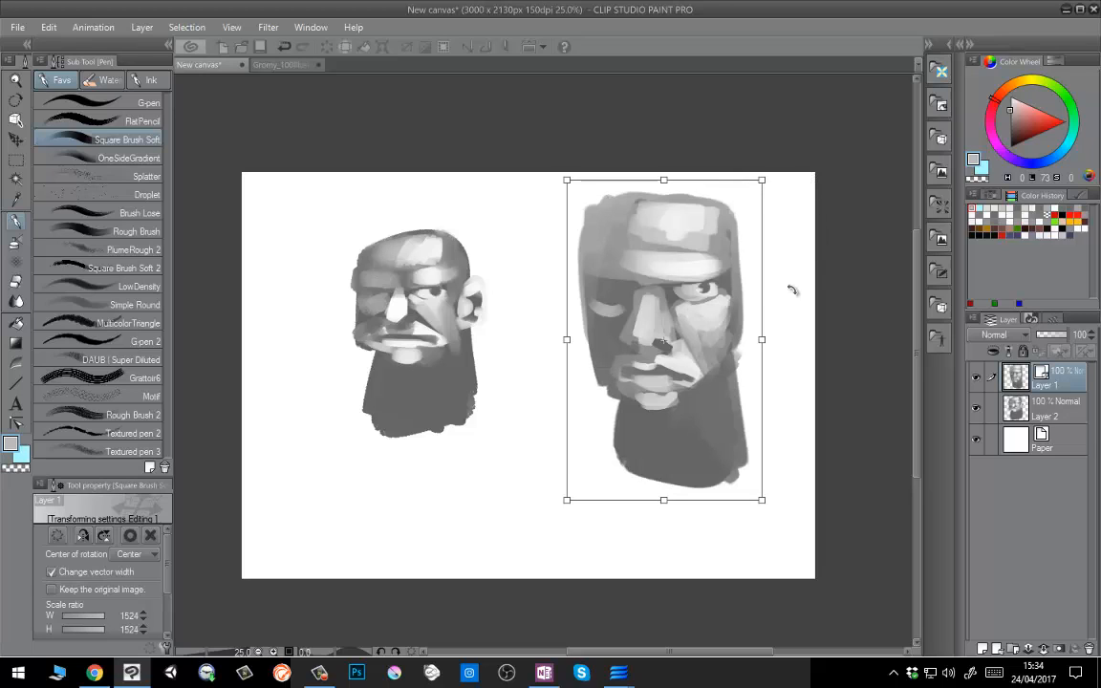
key("Return")
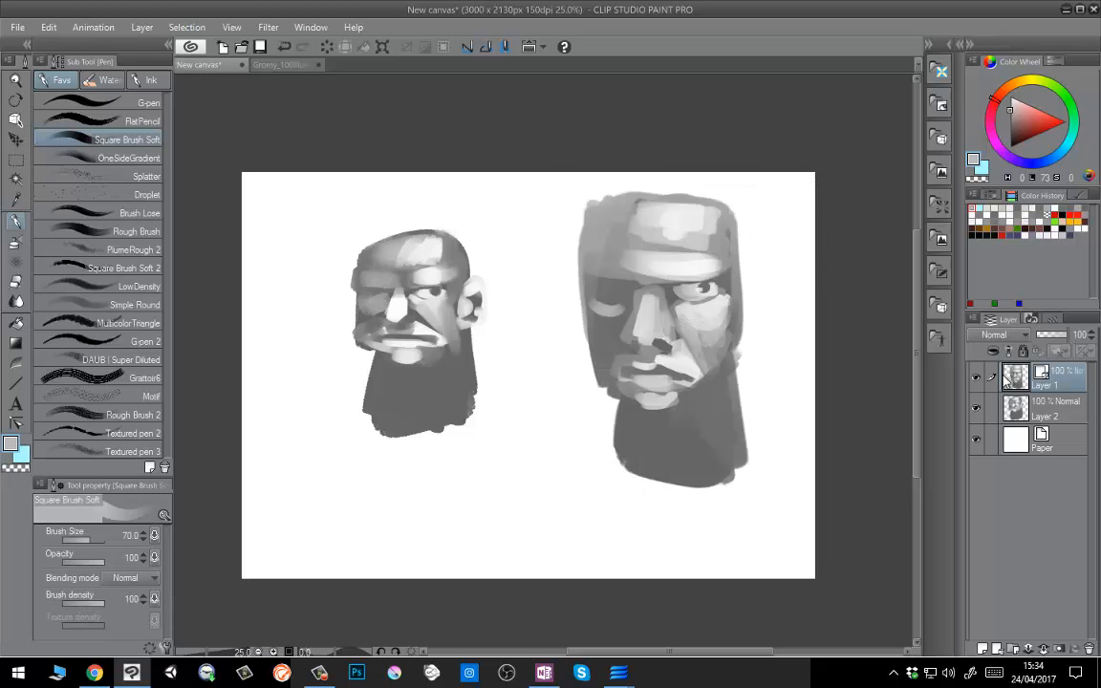
Scale the raster head on Layer 2 down to a tiny thumbnail around its centre and apply the transformation.
left_click(1052, 409)
key("ctrl+t")
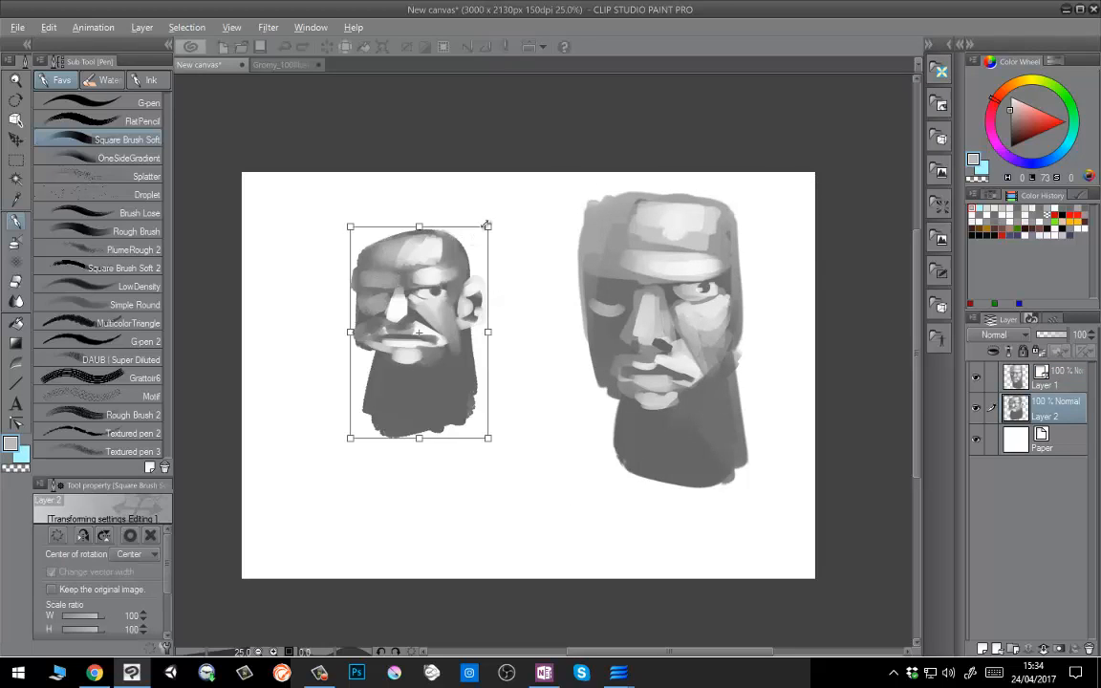
left_click_drag(488, 228, 427, 319)
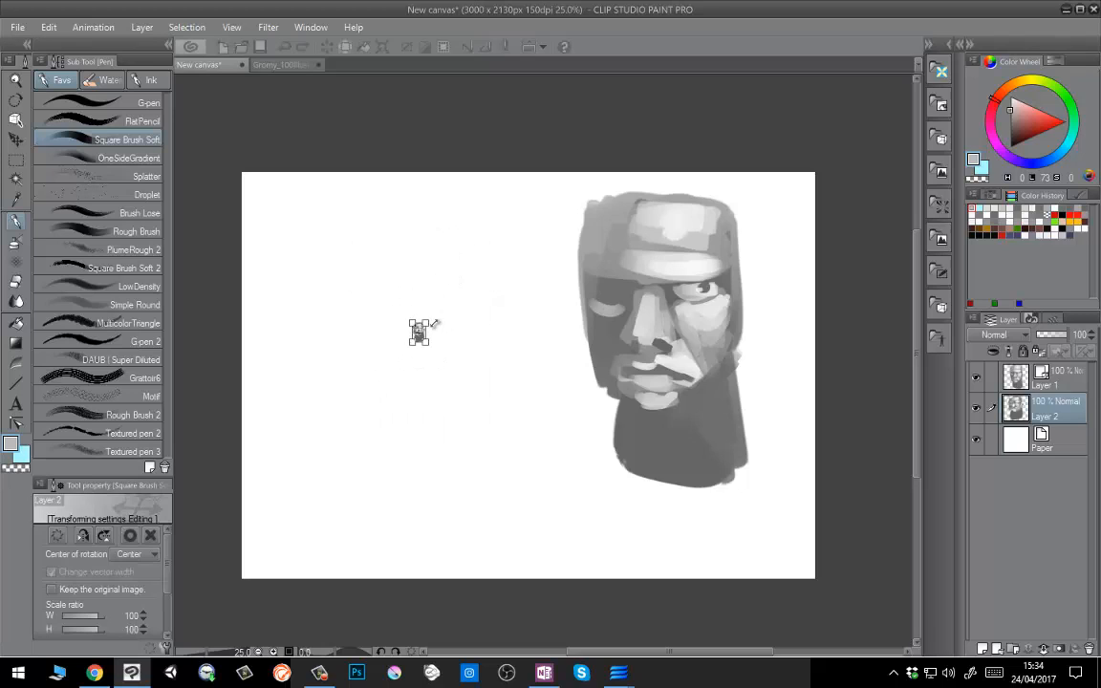
key("Return")
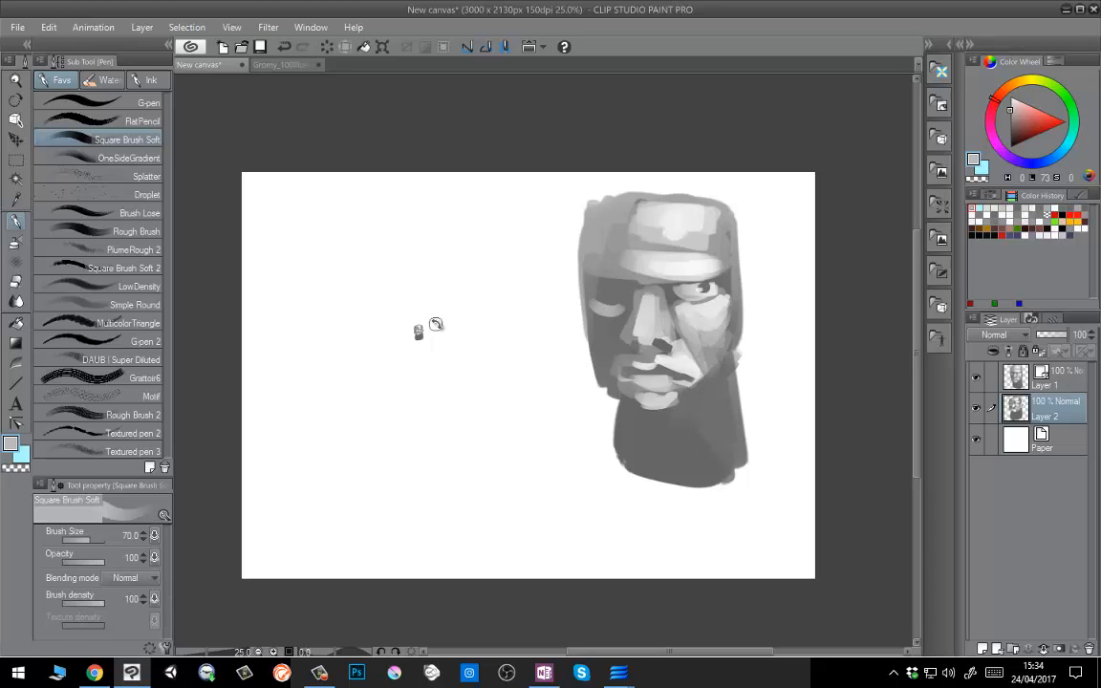
Enlarge the tiny raster head on Layer 2 to about the height of the vector head and apply it.
key("ctrl+t")
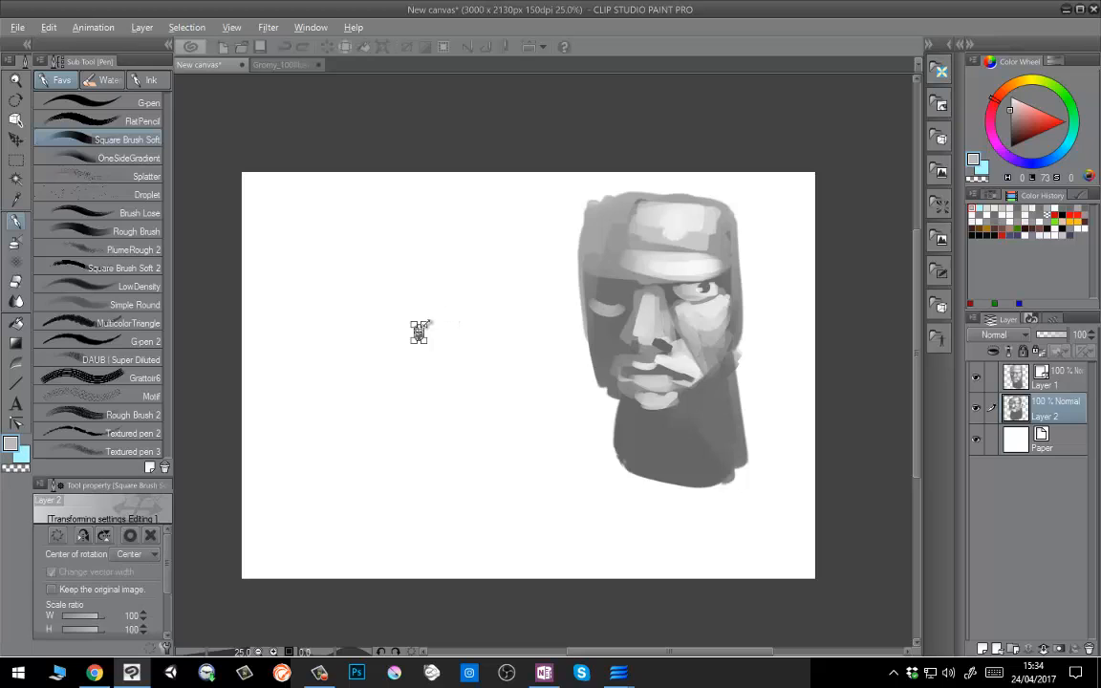
mouse_move(426, 324)
left_mouse_down()
mouse_move(491, 287)
mouse_move(610, 177)
left_mouse_up()
key("Return")
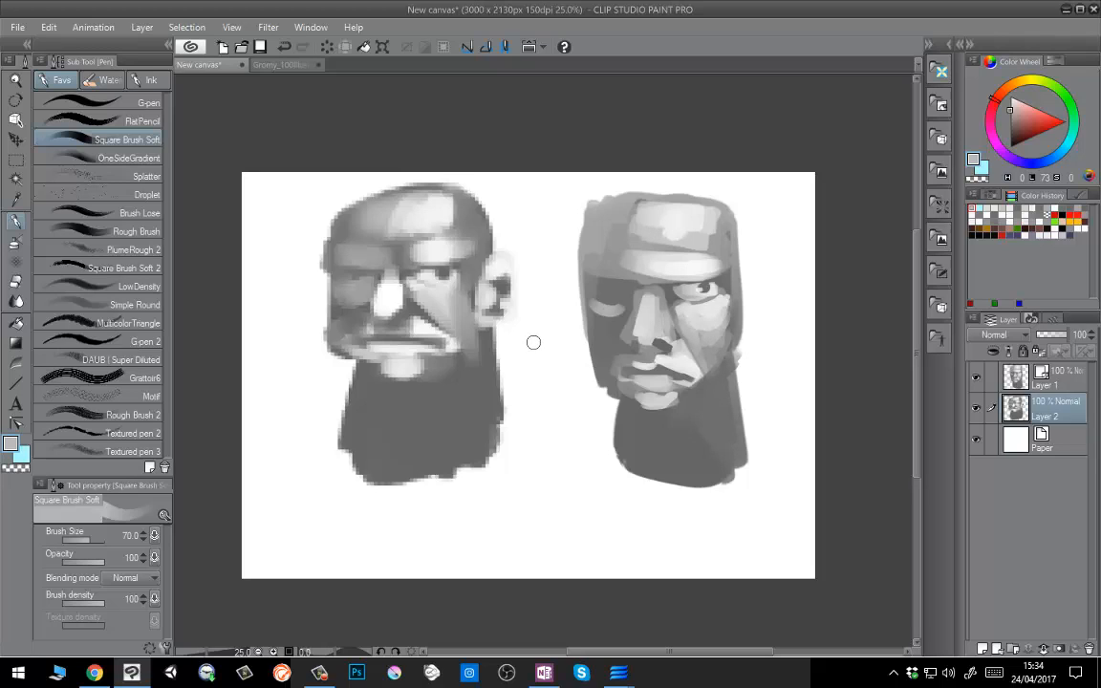
Paint a wavy black Splatter stroke at size 200 across the lower canvas and up its right edge on vector Layer 1.
left_click(1033, 386)
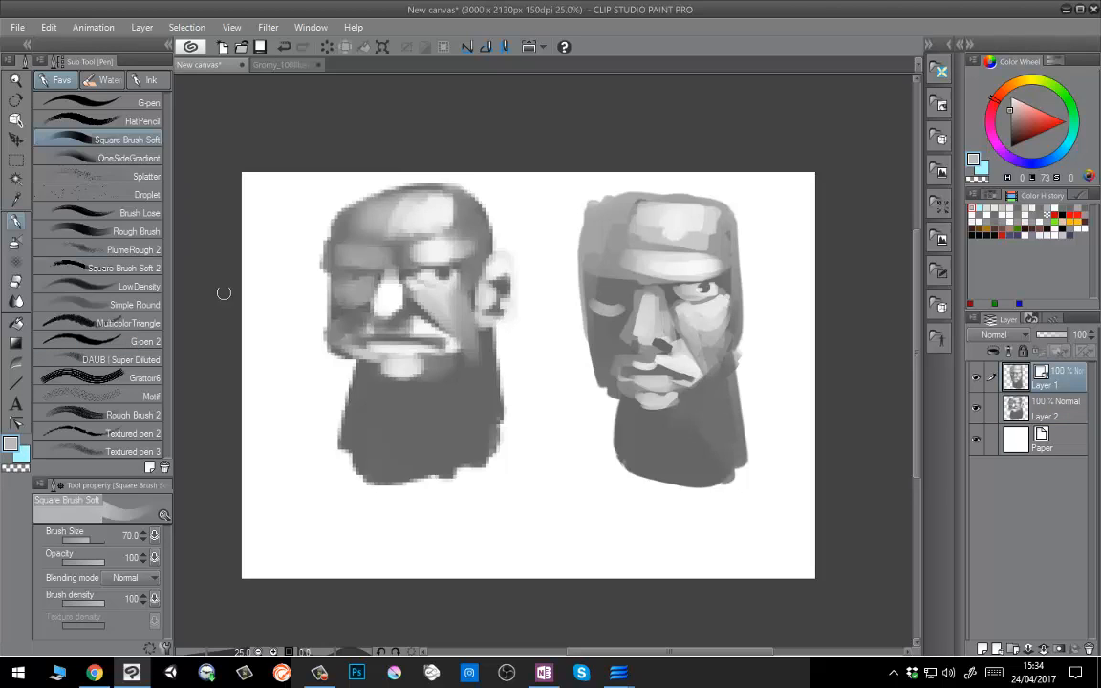
left_click(122, 181)
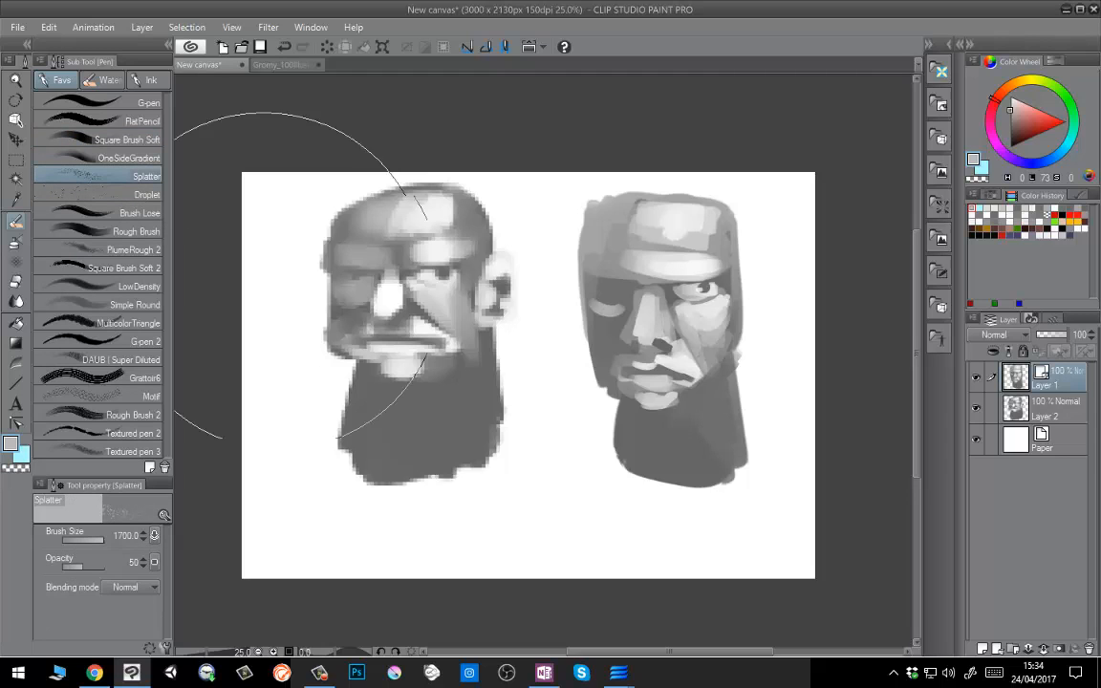
left_click(1011, 147)
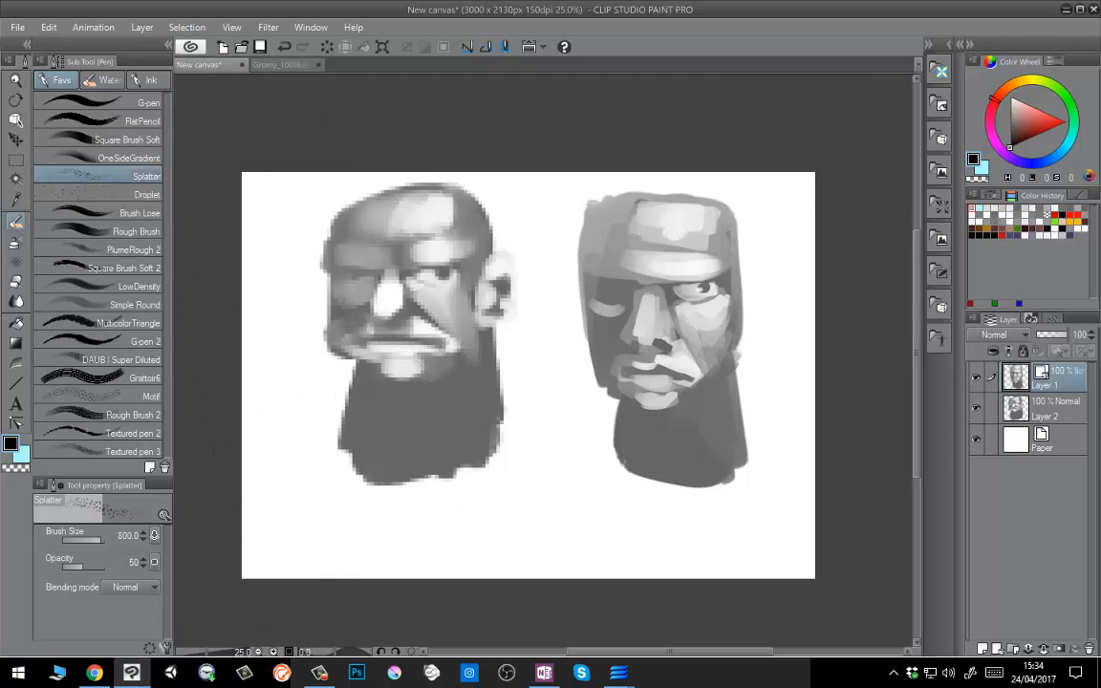
key("bracketleft")
key("bracketleft")
key("bracketleft")
key("bracketleft")
key("bracketleft")
key("bracketleft")
key("bracketleft")
left_click(274, 513)
mouse_move(273, 513)
left_mouse_down()
mouse_move(521, 516)
mouse_move(727, 497)
mouse_move(785, 386)
left_mouse_up()
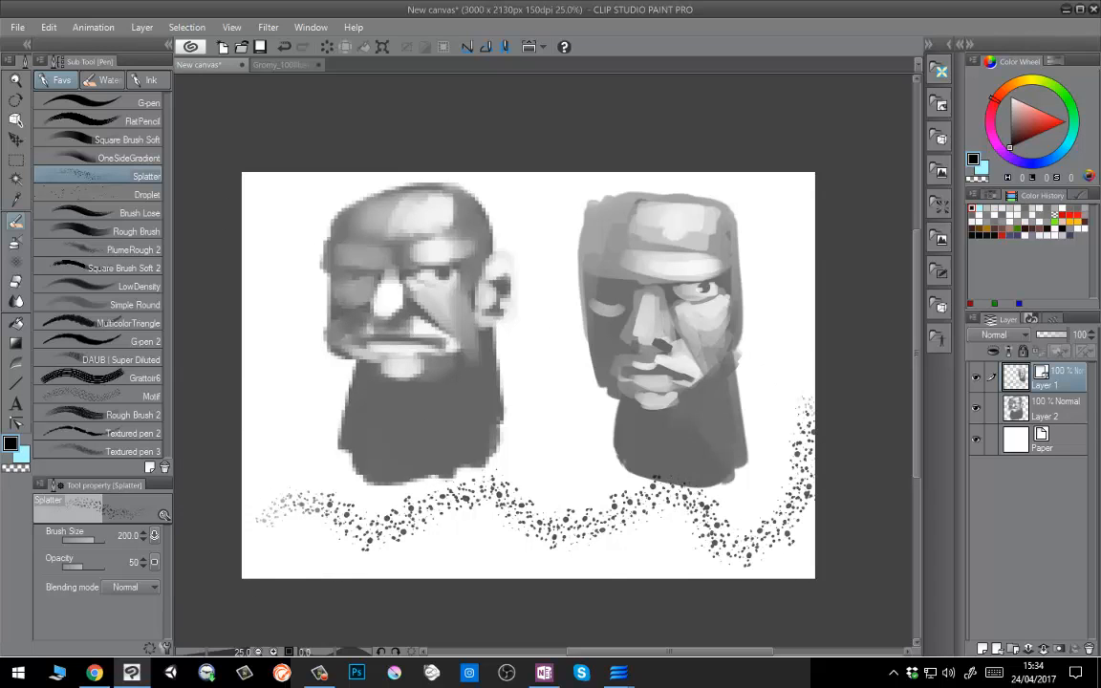
Pull one control point in the middle of the splatter stroke up beside the vector neck and a neighbouring one down.
left_click(15, 423)
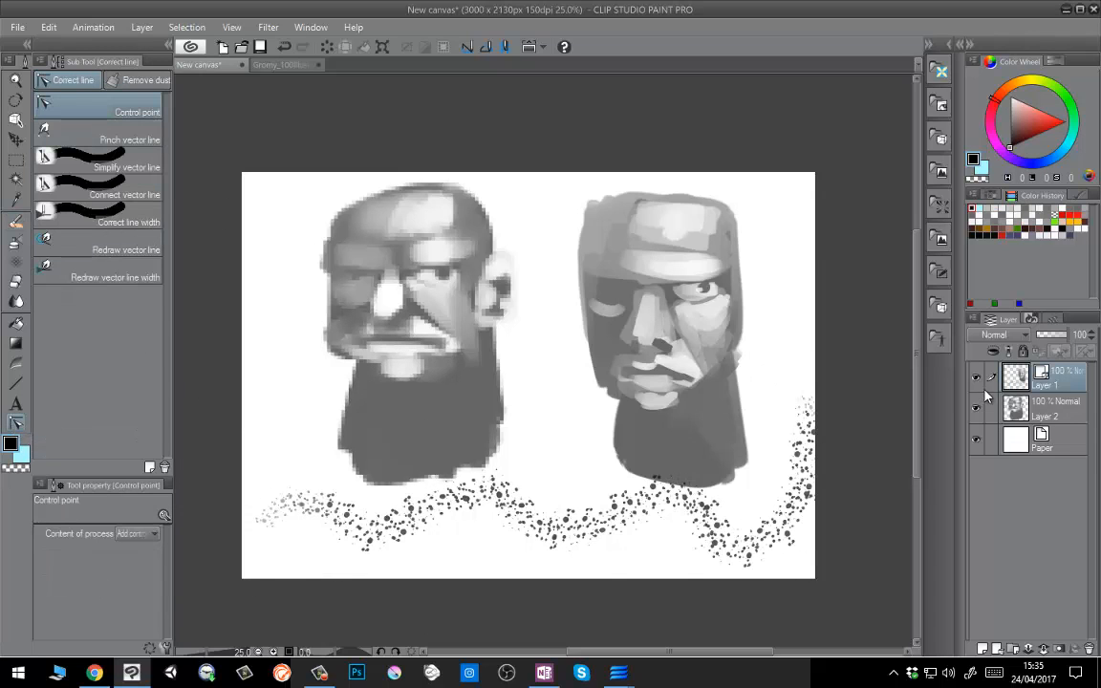
mouse_move(587, 522)
left_click_drag(606, 523, 586, 436)
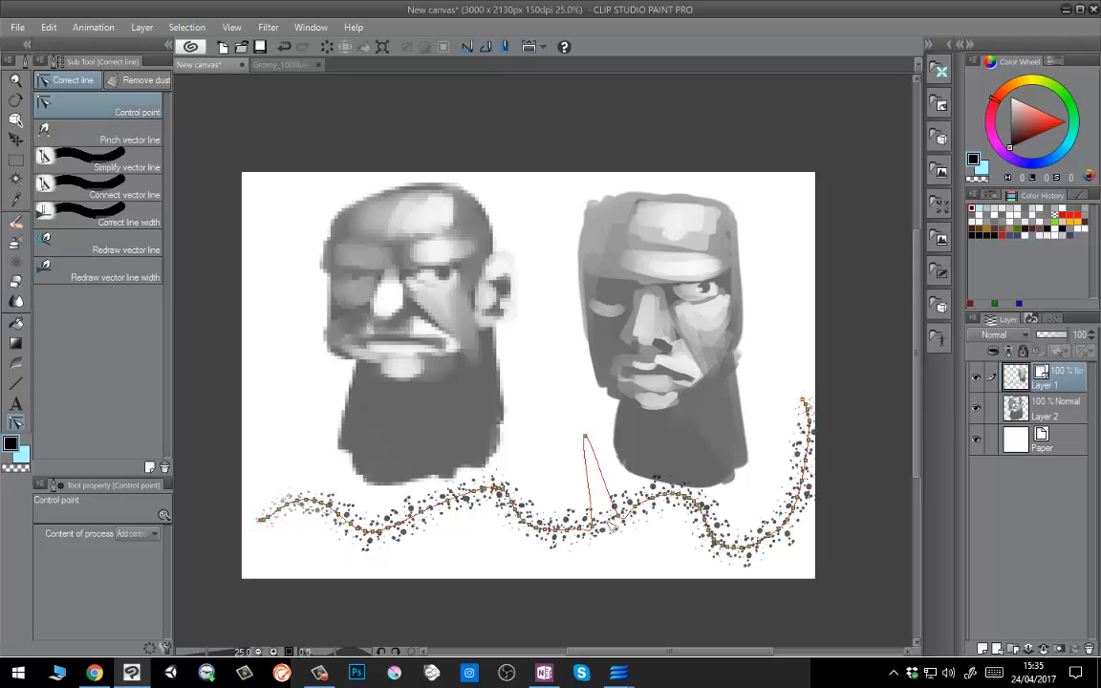
left_click_drag(590, 527, 582, 560)
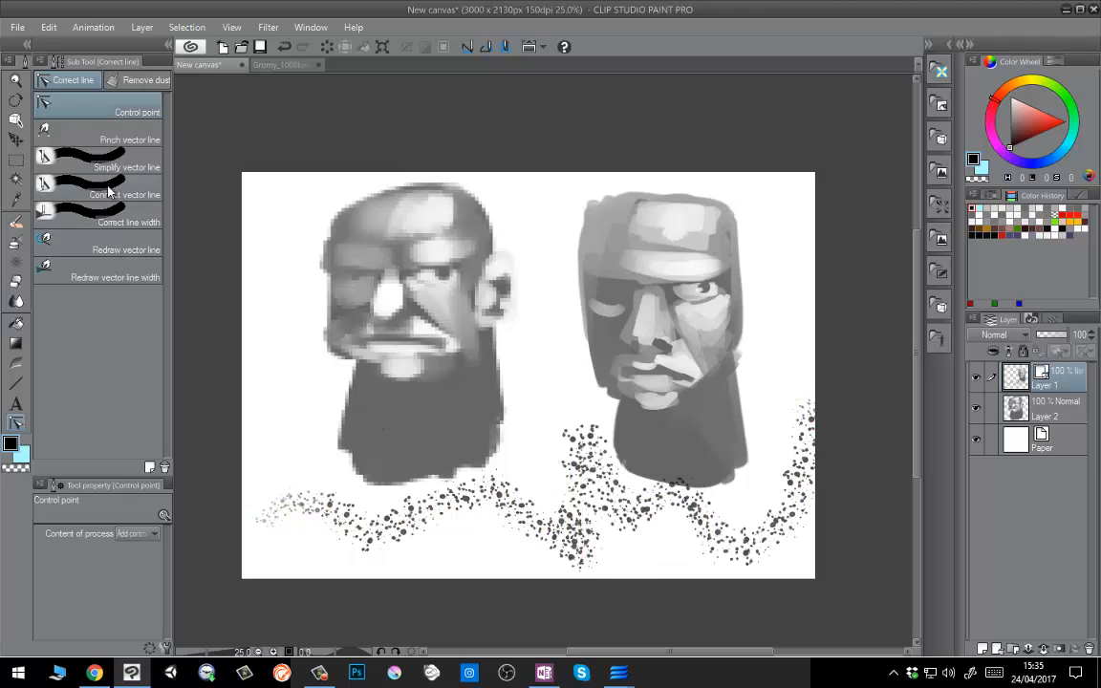
Simplify the whole splatter stroke with two passes of Simplify vector line at brush size 250.
left_click(133, 165)
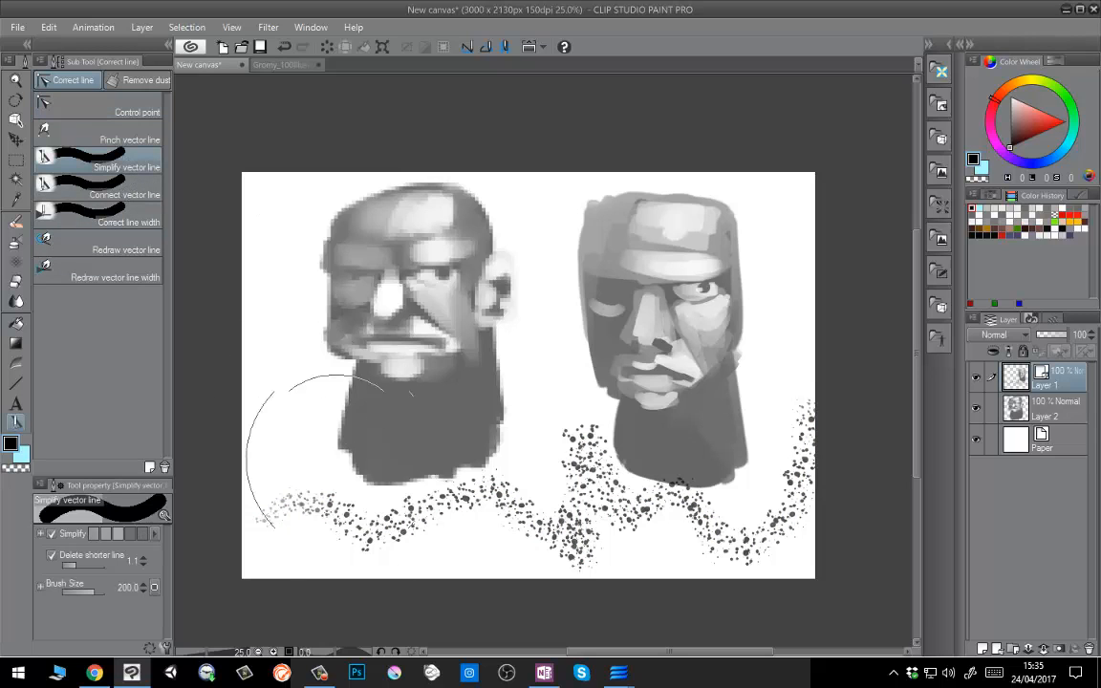
mouse_move(344, 466)
left_mouse_down()
mouse_move(276, 503)
mouse_move(400, 539)
mouse_move(541, 506)
mouse_move(781, 422)
mouse_move(804, 358)
left_mouse_up()
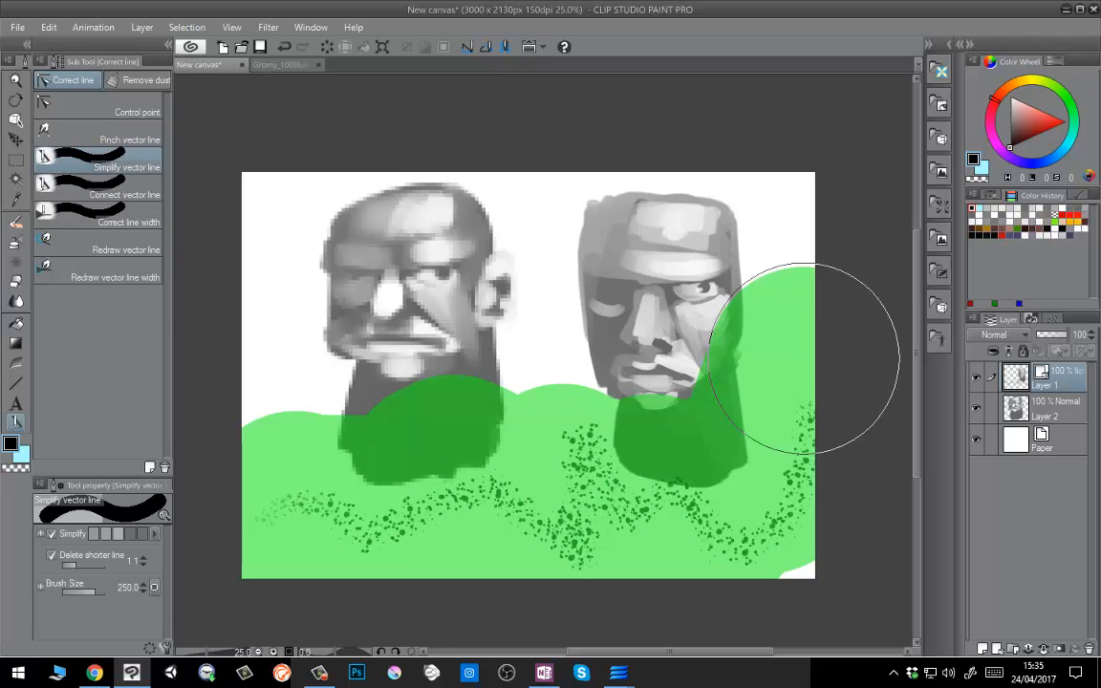
left_click_drag(804, 358, 793, 401)
mouse_move(344, 516)
left_mouse_down()
mouse_move(456, 518)
mouse_move(695, 521)
mouse_move(798, 321)
left_mouse_up()
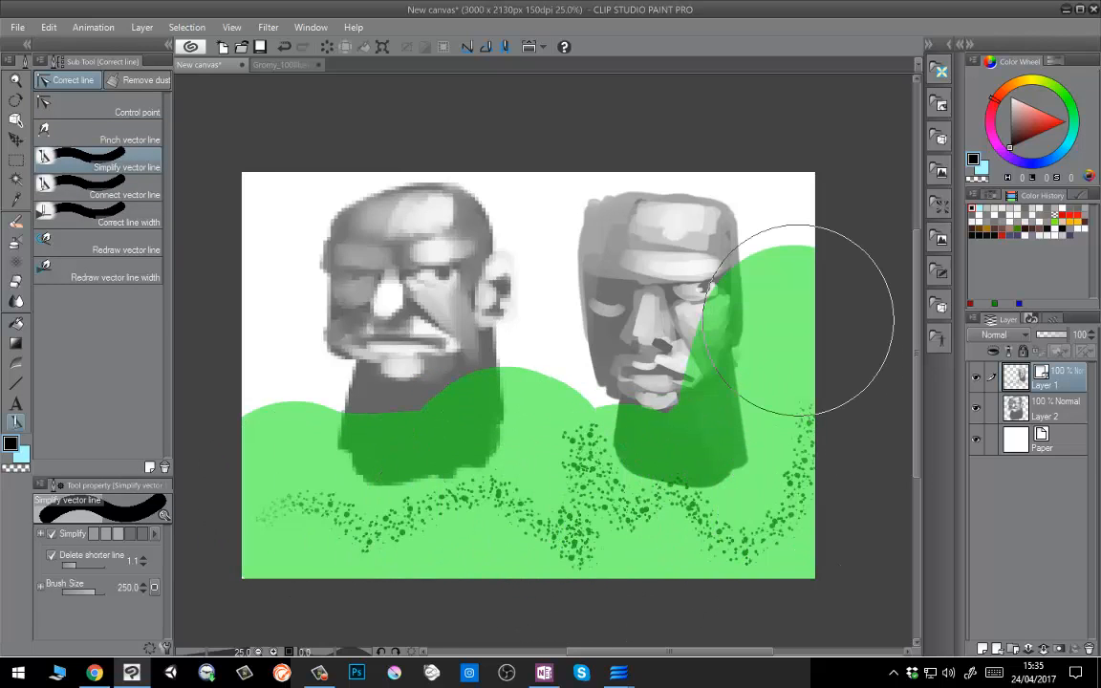
left_click_drag(798, 320, 801, 323)
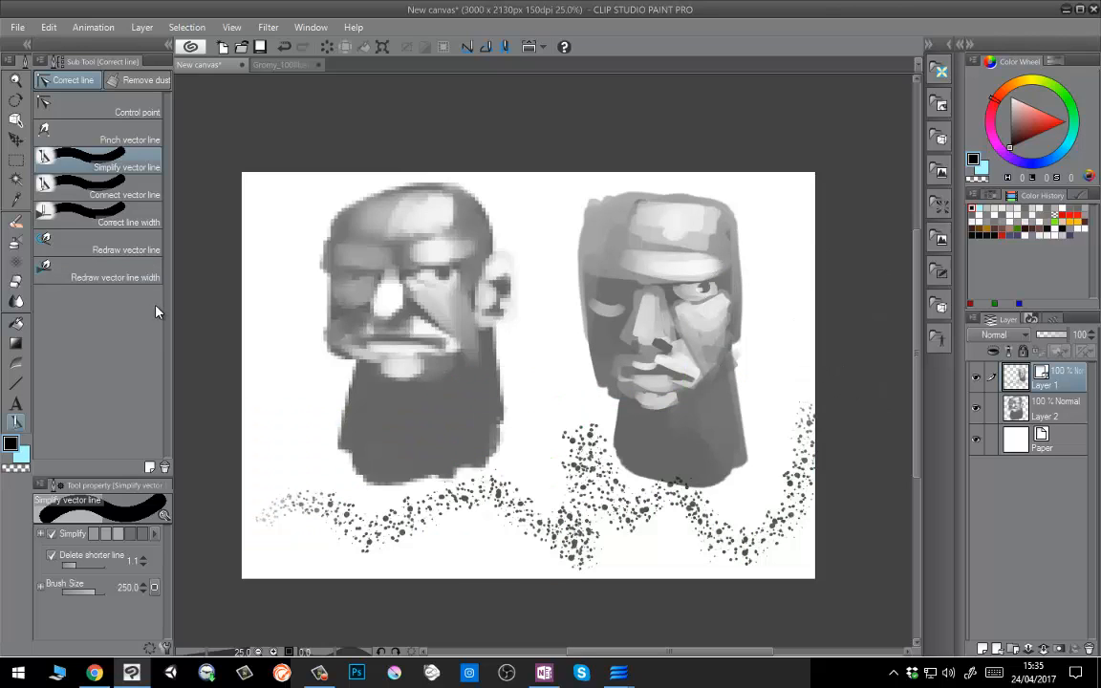
Reshape the simplified splatter stroke by moving its control points up over the raster head's neck.
left_click(96, 107)
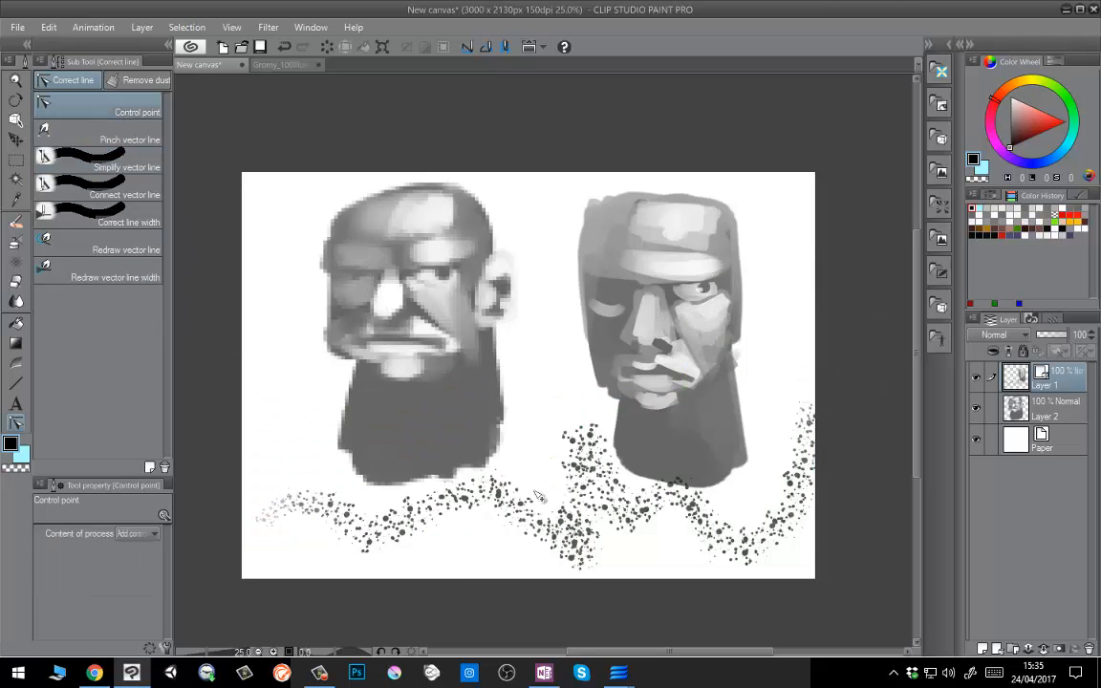
mouse_move(499, 450)
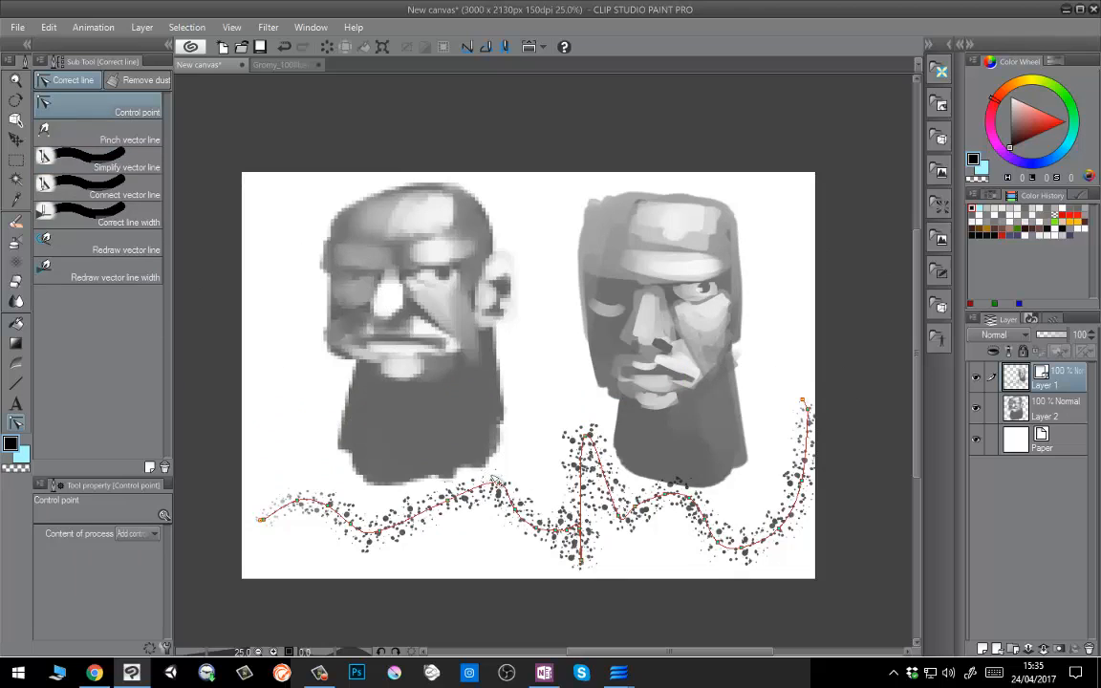
left_click_drag(495, 480, 449, 432)
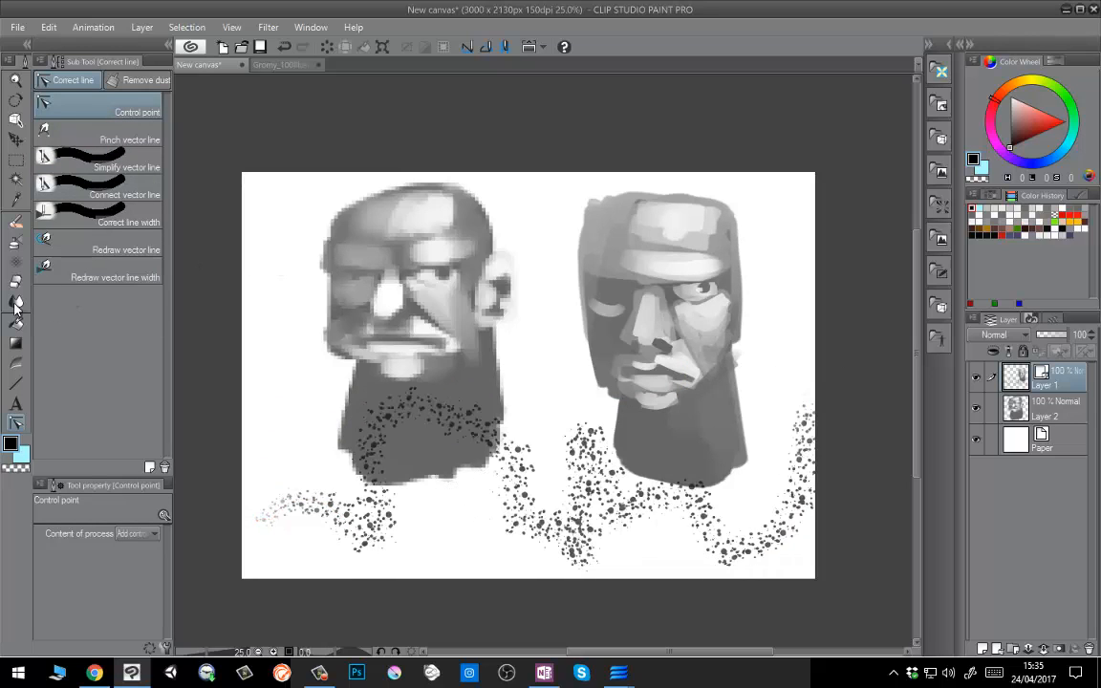
Paint thick black Square Brush Soft 2 strokes at size 250 around both heads and bend the upper one into a loop by its control points.
left_click(16, 222)
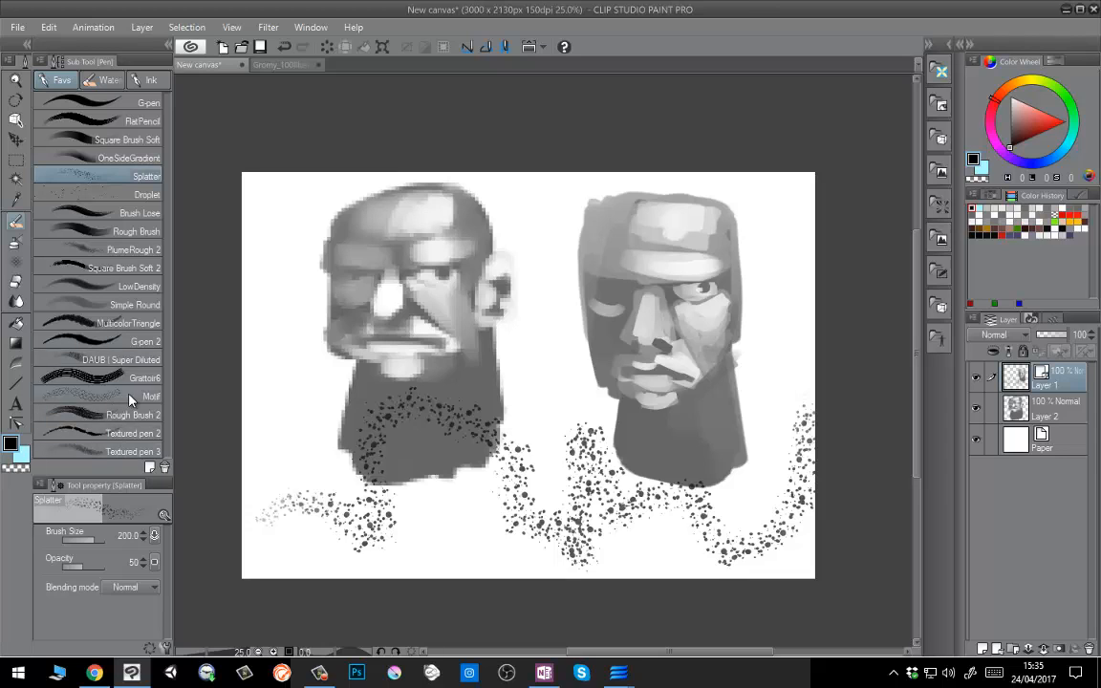
left_click(113, 267)
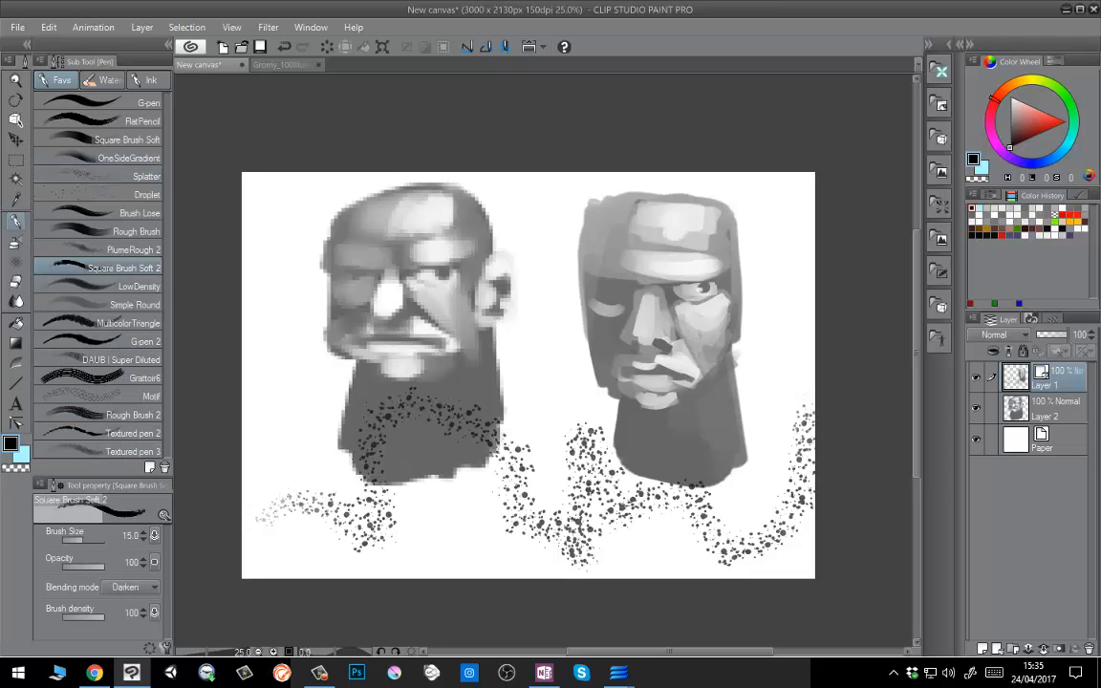
mouse_move(271, 288)
left_mouse_down()
mouse_move(393, 234)
mouse_move(487, 285)
left_mouse_up()
mouse_move(545, 231)
left_mouse_down()
mouse_move(531, 262)
mouse_move(552, 308)
mouse_move(454, 342)
mouse_move(449, 378)
mouse_move(362, 348)
mouse_move(323, 367)
mouse_move(351, 389)
mouse_move(331, 446)
mouse_move(459, 521)
left_mouse_up()
left_click_drag(551, 233, 521, 298)
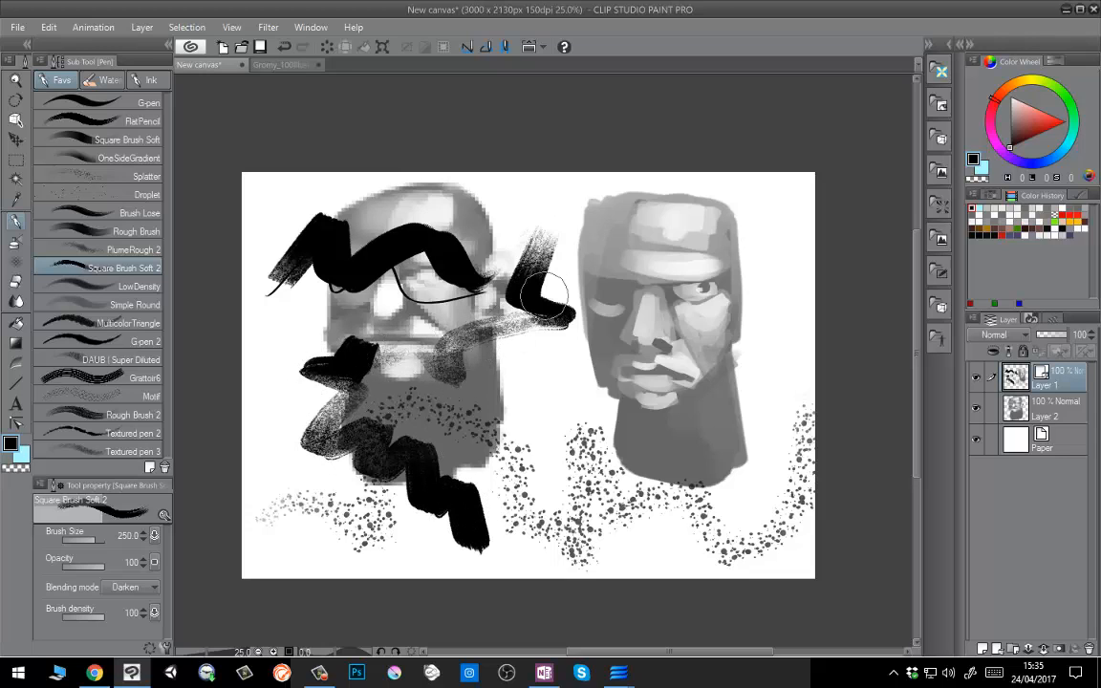
left_click_drag(789, 206, 732, 440)
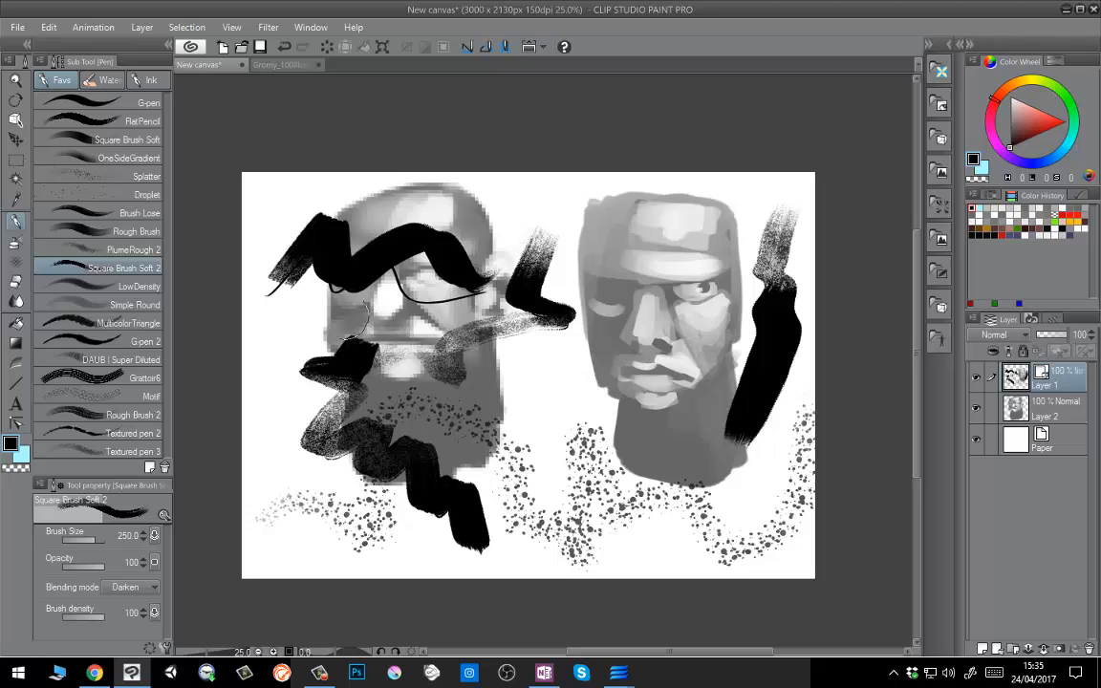
left_click(14, 423)
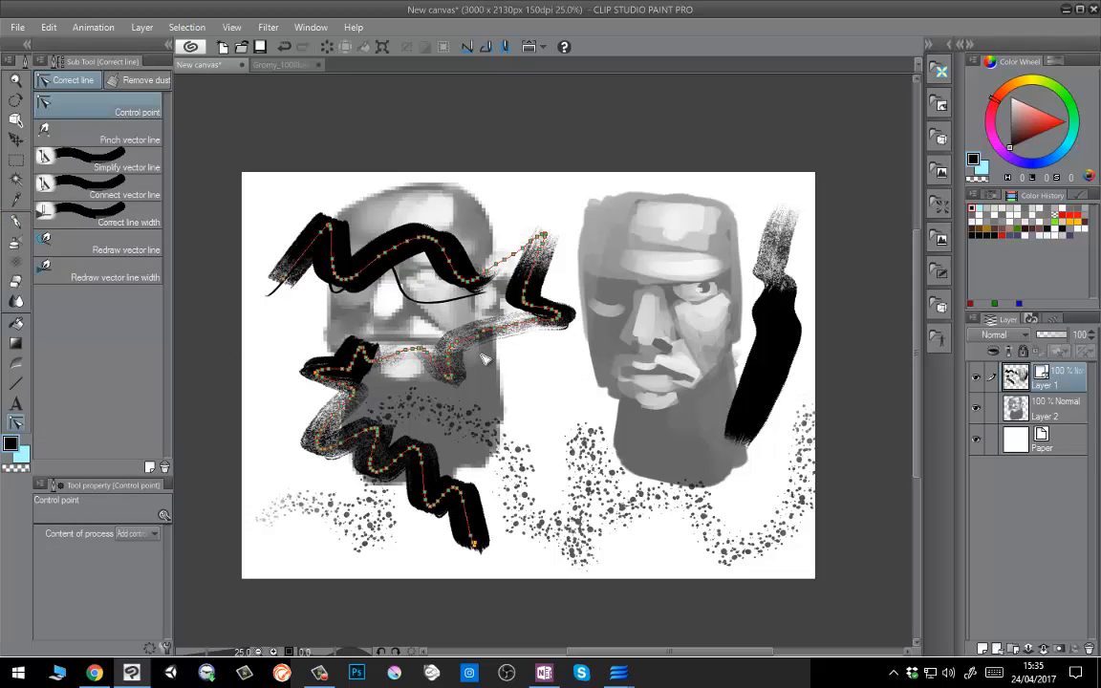
mouse_move(432, 238)
left_mouse_down()
mouse_move(453, 202)
mouse_move(468, 236)
mouse_move(503, 227)
left_mouse_up()
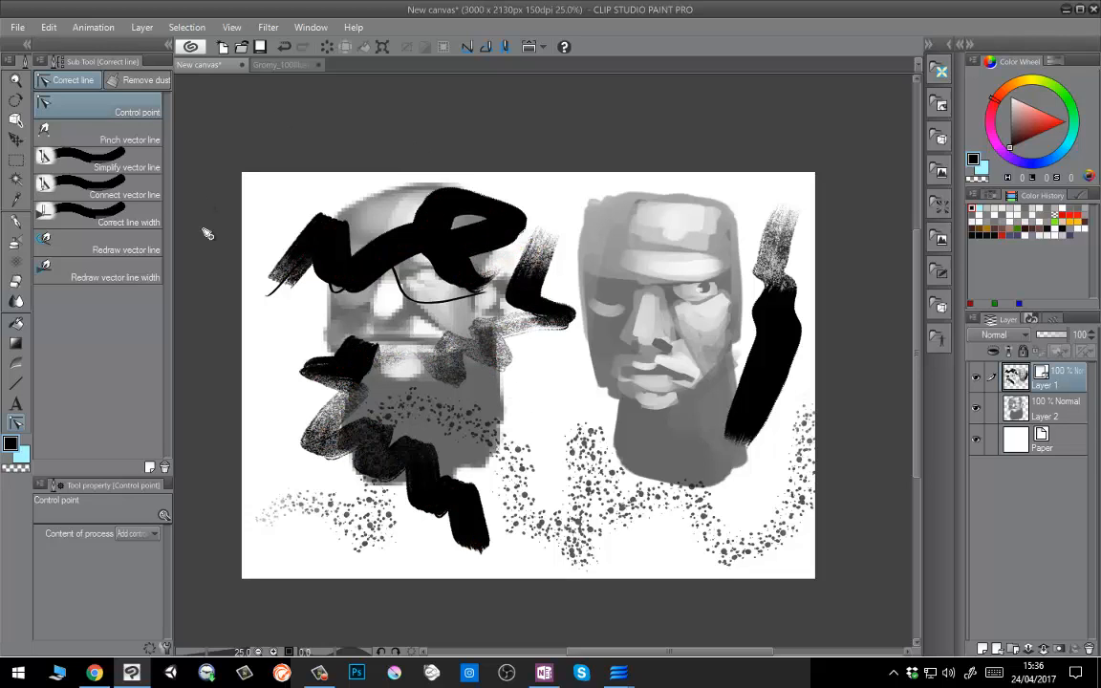
Compare the FlatPencil's Mix ground color ink settings in Sub Tool Detail with raster Layer 2 and vector Layer 1 selected.
left_click(15, 219)
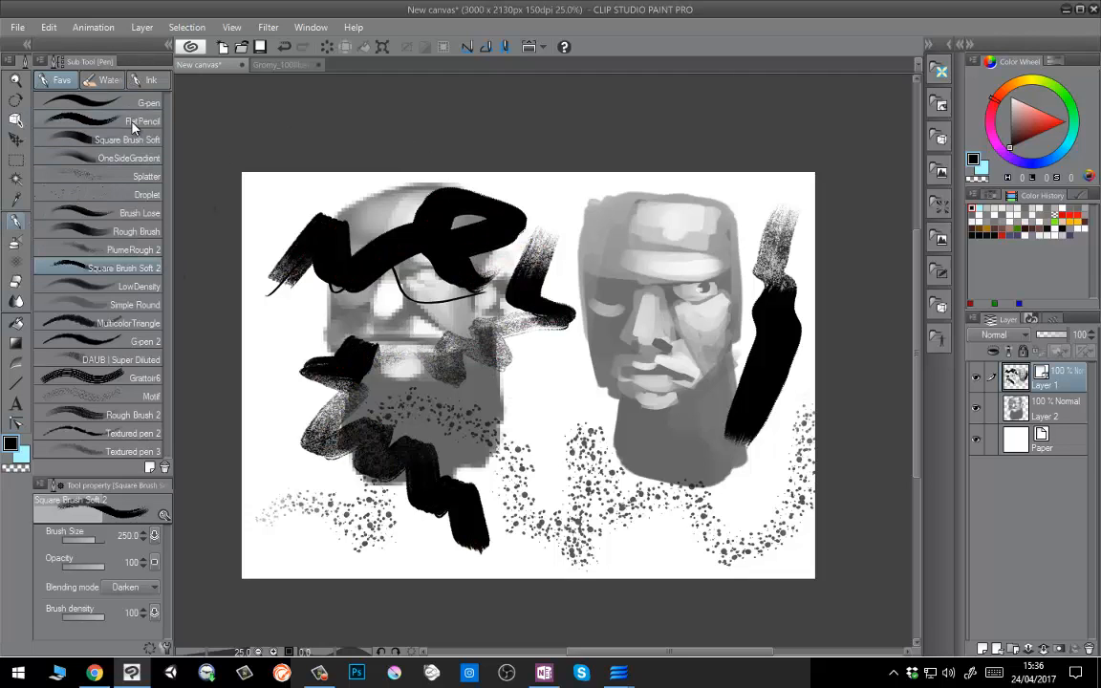
left_click(133, 123)
left_click(311, 26)
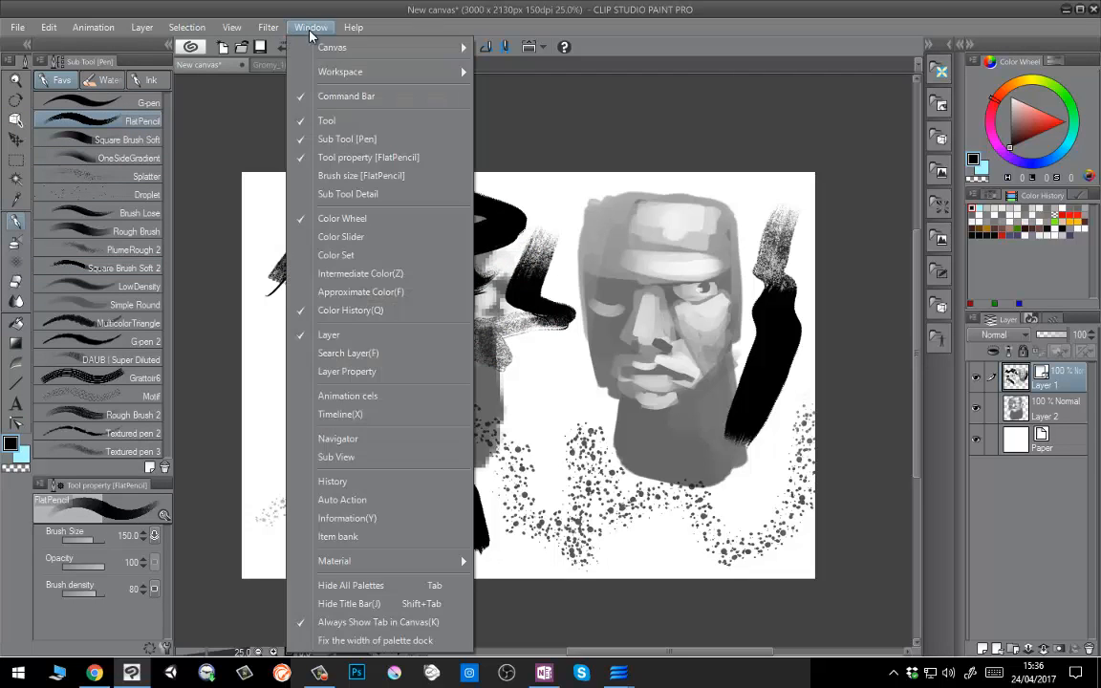
left_click(393, 203)
left_click(389, 220)
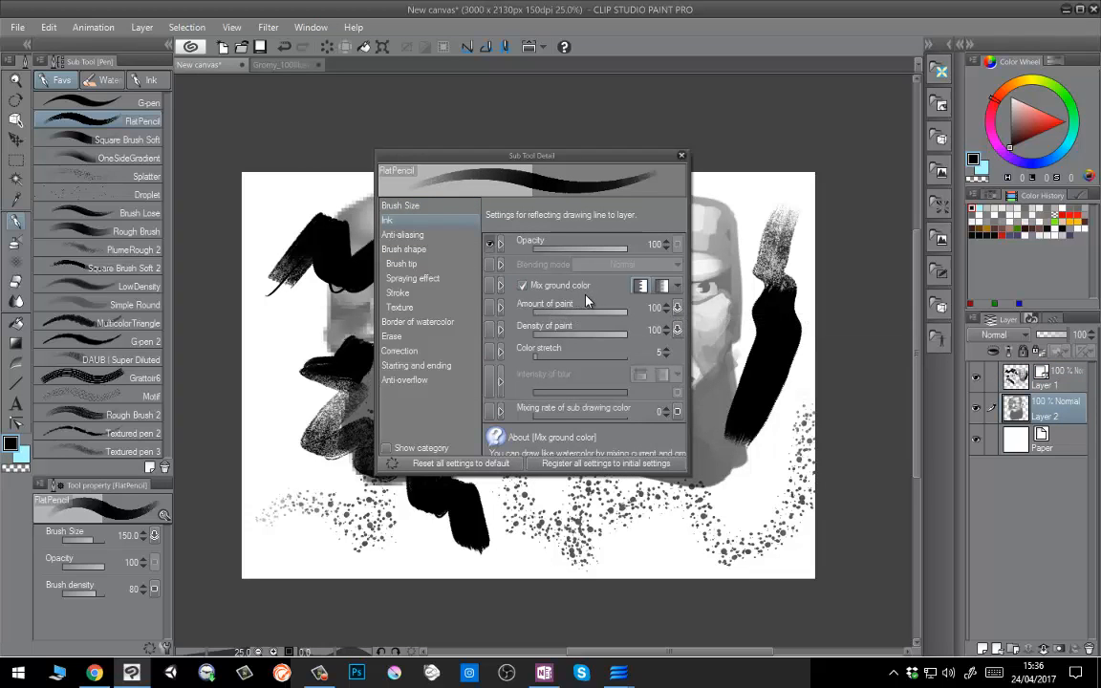
left_click(1056, 386)
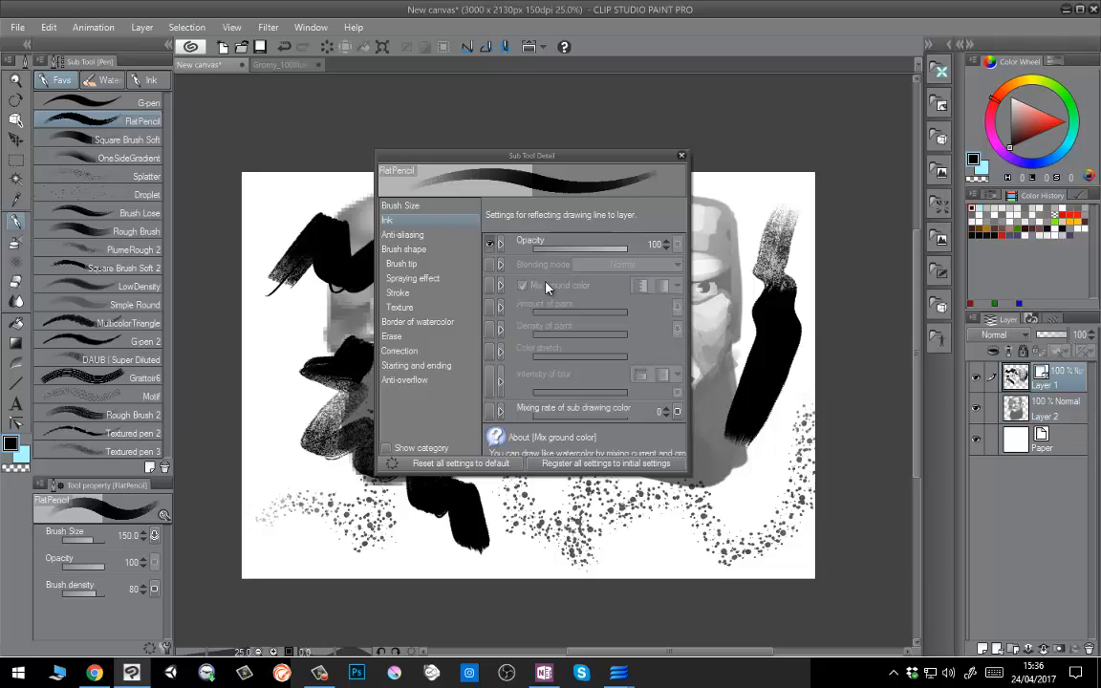